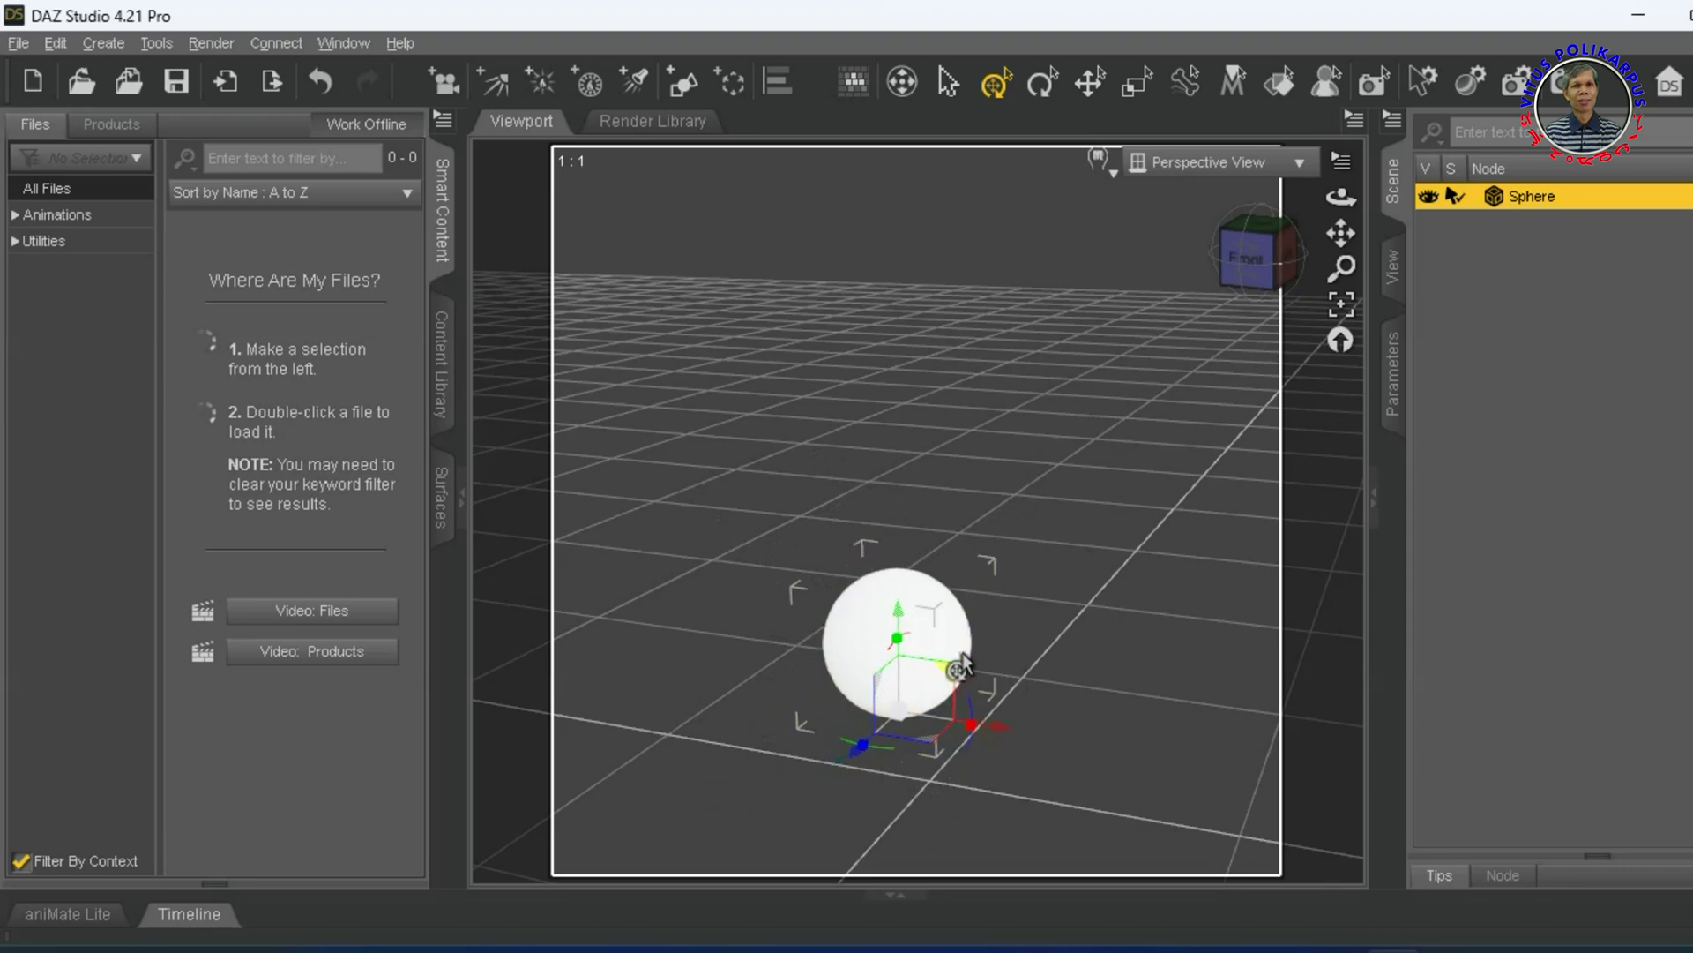
# Move the sphere up and to the right, near the right edge of the viewport frame
pyautogui.moveTo(956, 608); pyautogui.dragTo(1435, 226)
pyautogui.moveTo(1208, 463); pyautogui.dragTo(1240, 434)
pyautogui.click(350, 260)
pyautogui.click(341, 223)
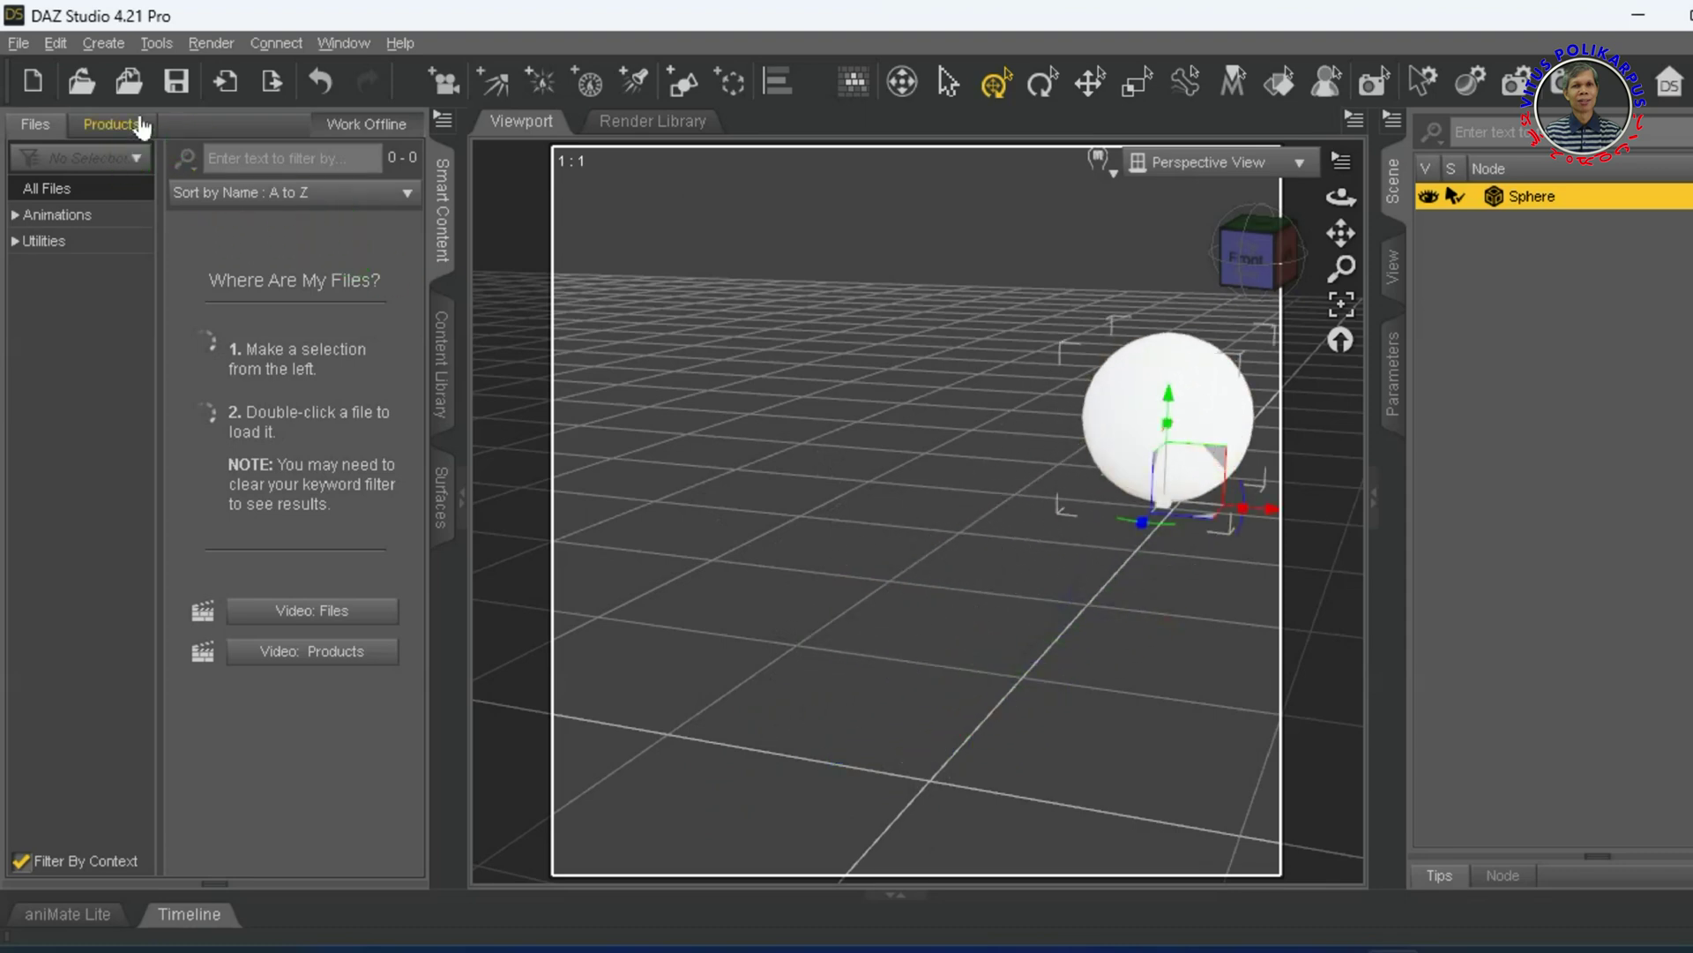
# Create a cylinder primitive at the world center with Y Positive as its primary axis
pyautogui.click(103, 42)
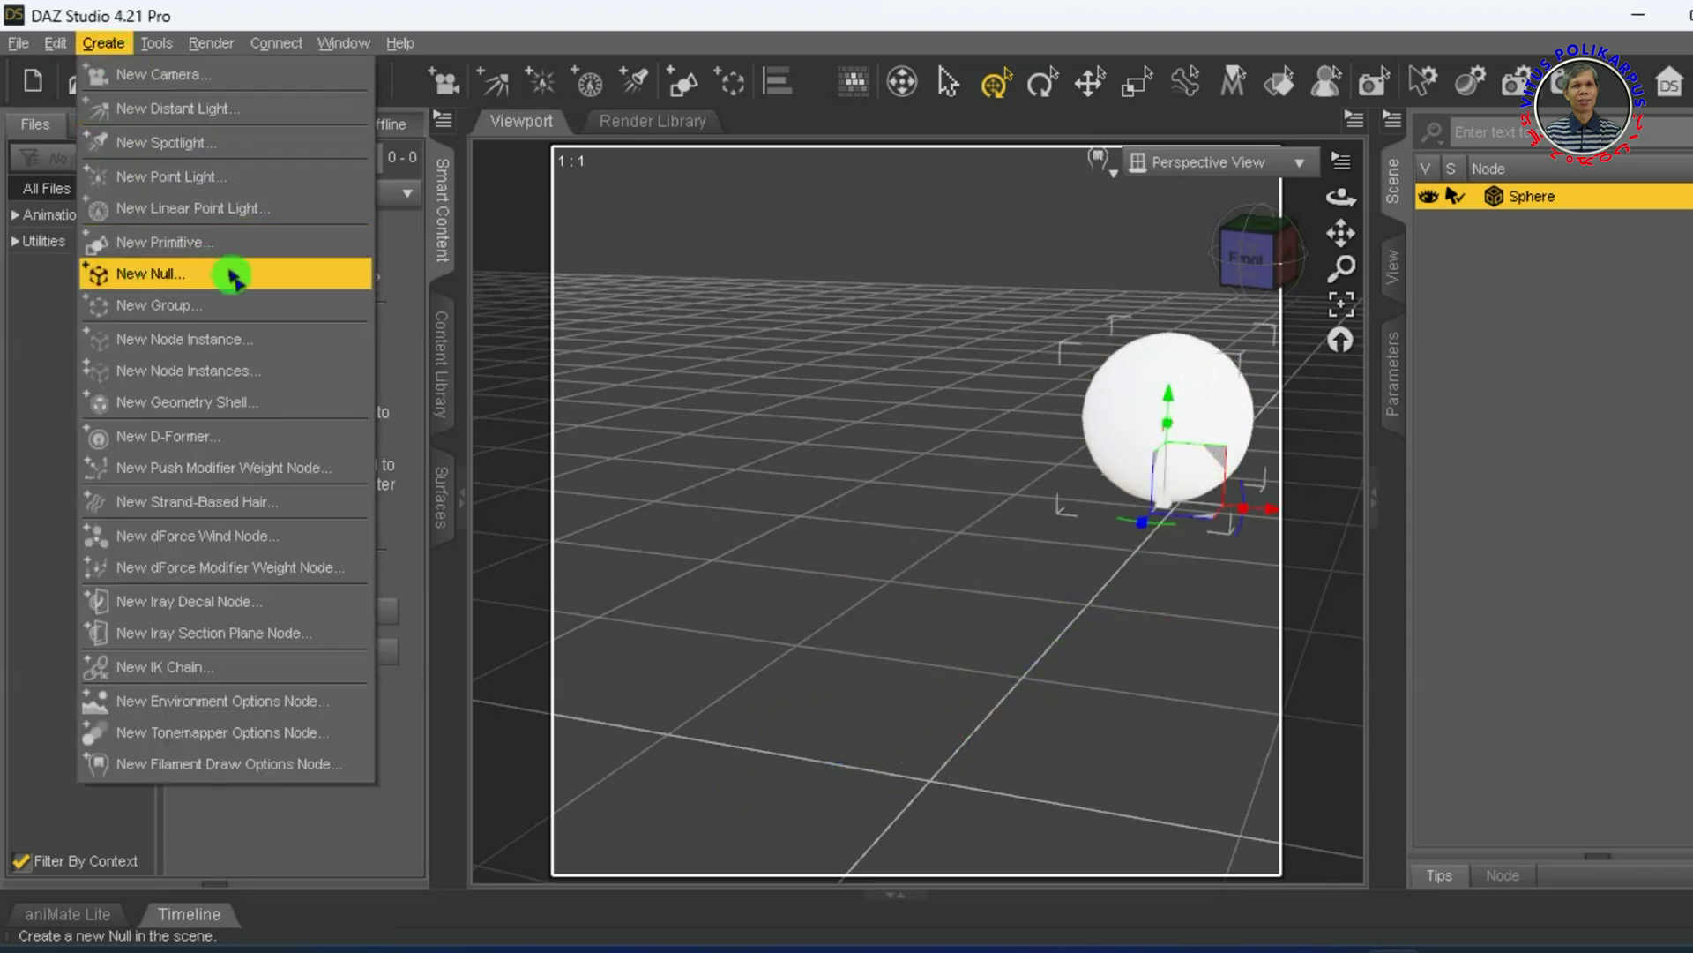
pyautogui.click(231, 242)
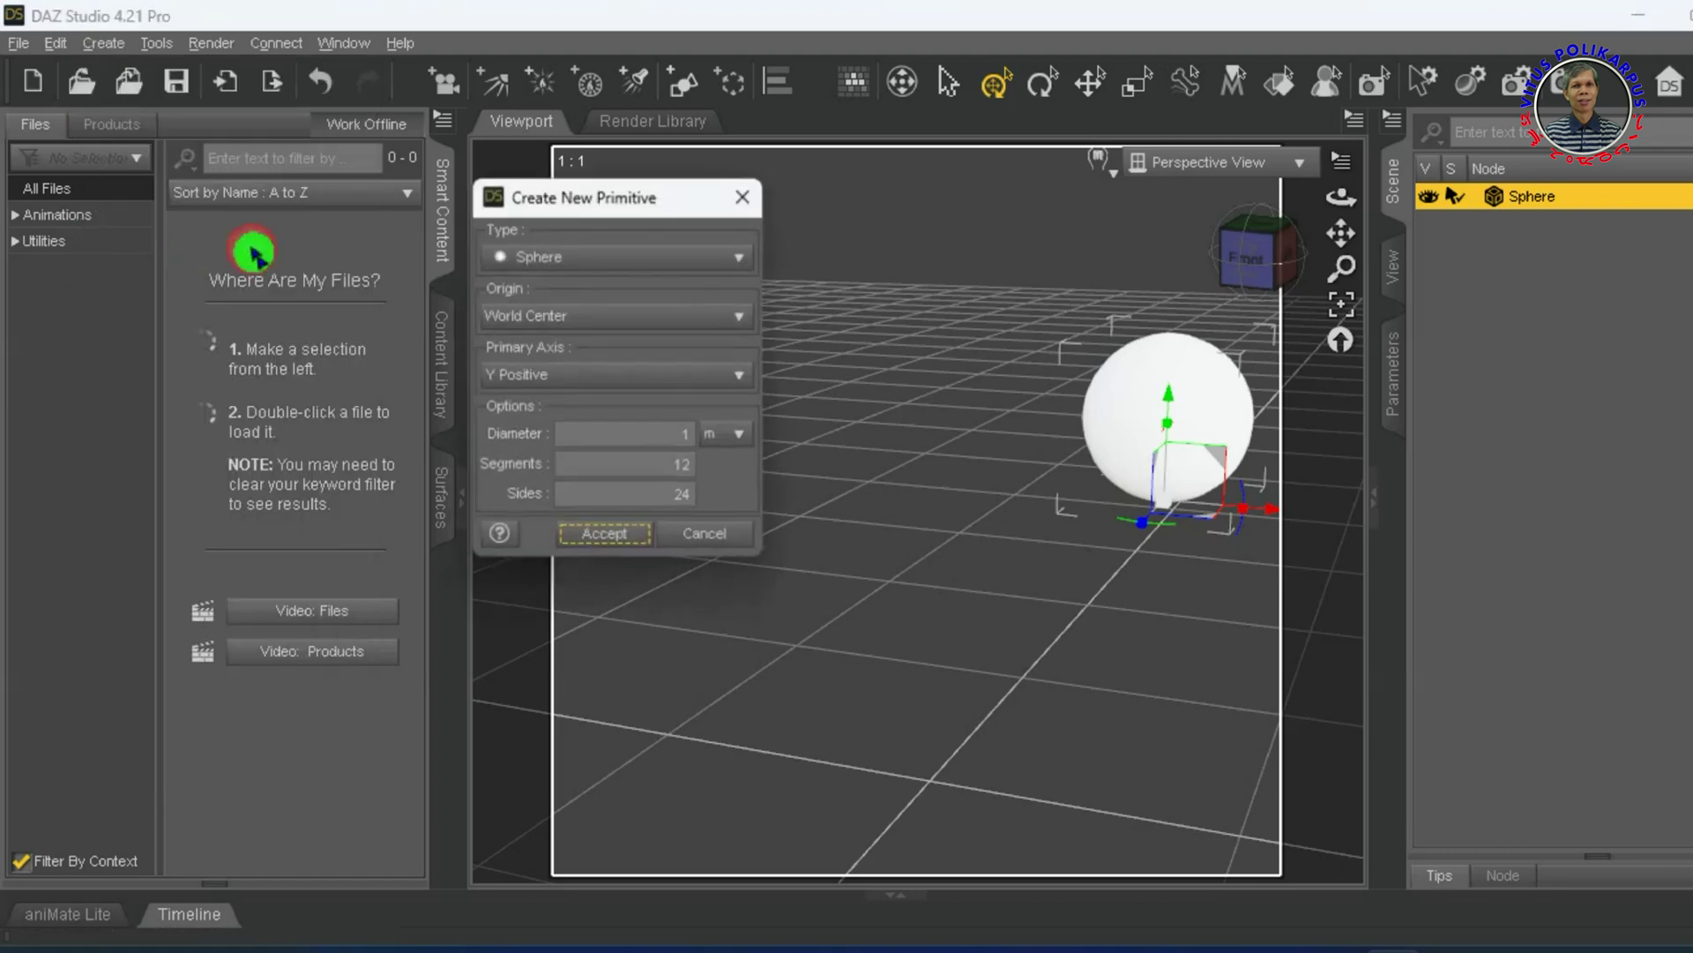
pyautogui.click(581, 266)
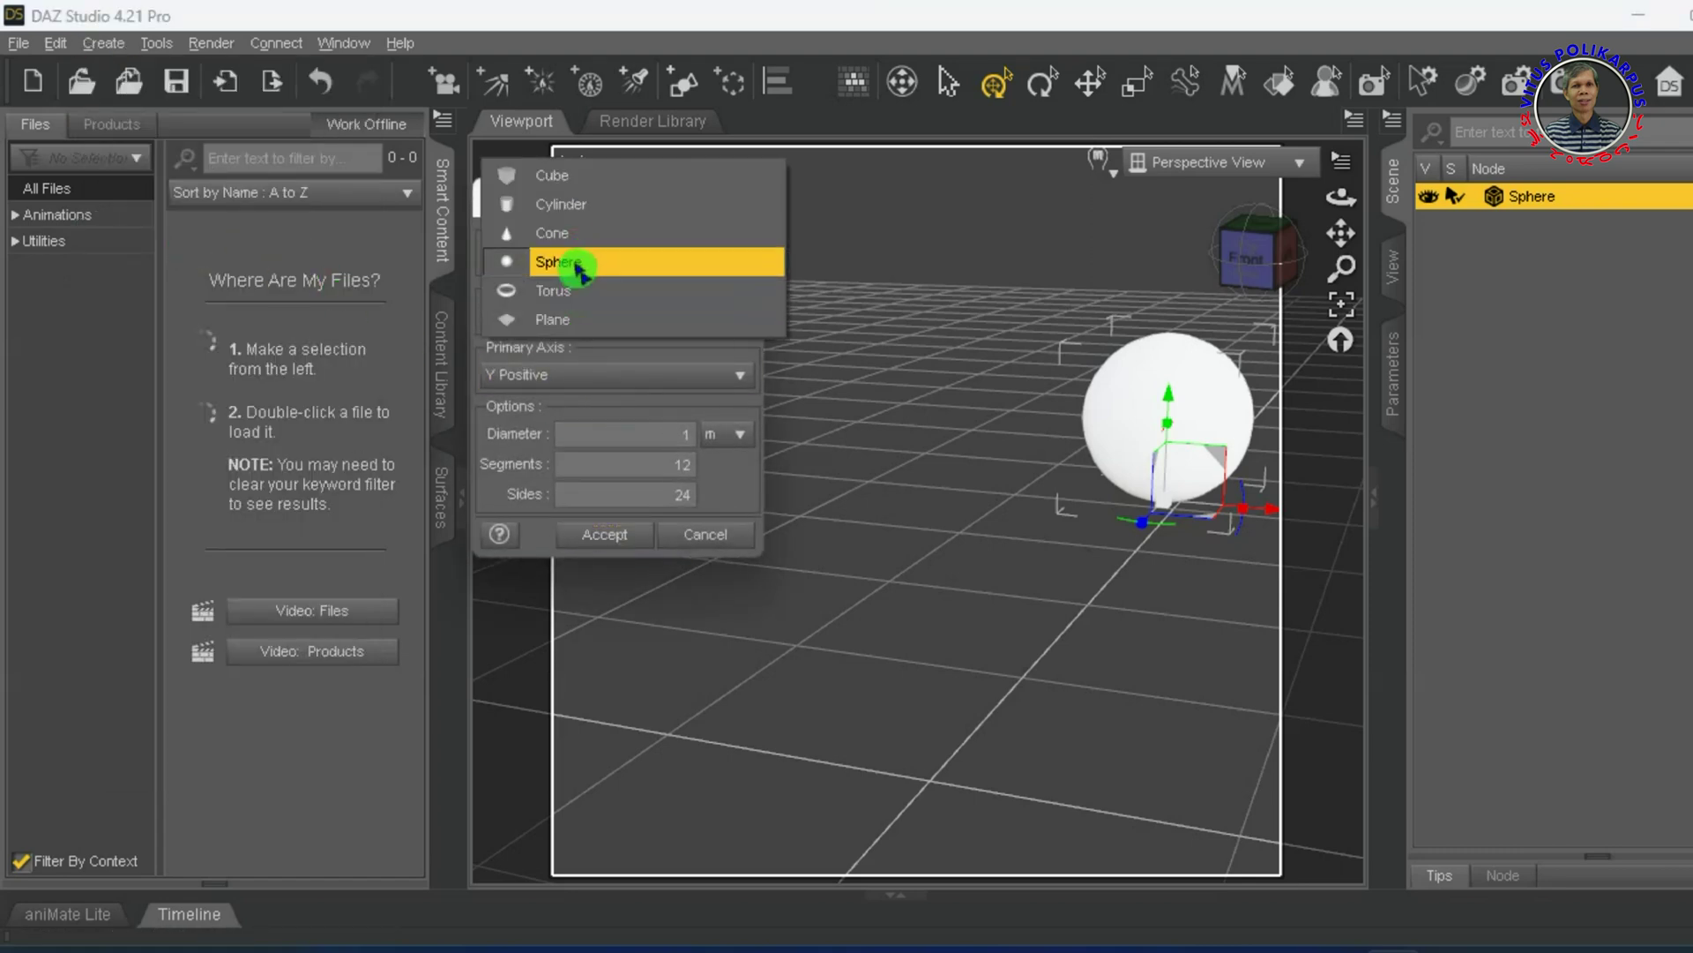
pyautogui.click(595, 208)
pyautogui.click(600, 551)
# Shrink the cylinder to less than half its size and raise it to the upper middle, beside the sphere
pyautogui.click(930, 675)
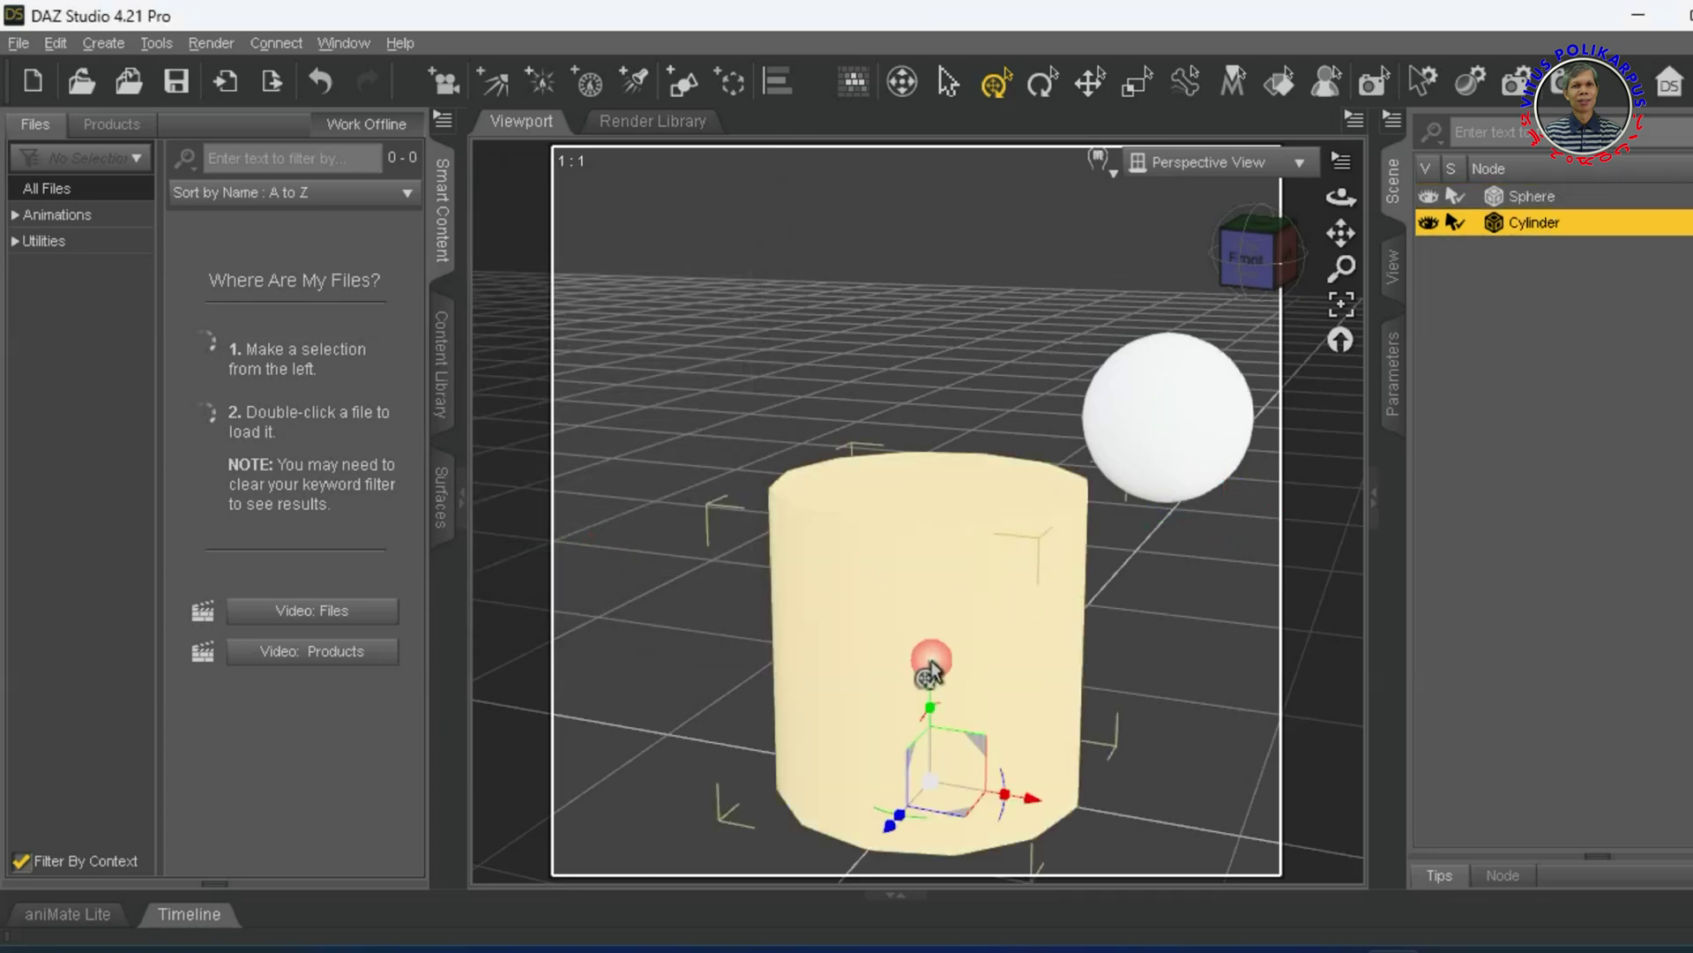
pyautogui.moveTo(921, 816); pyautogui.dragTo(940, 414)
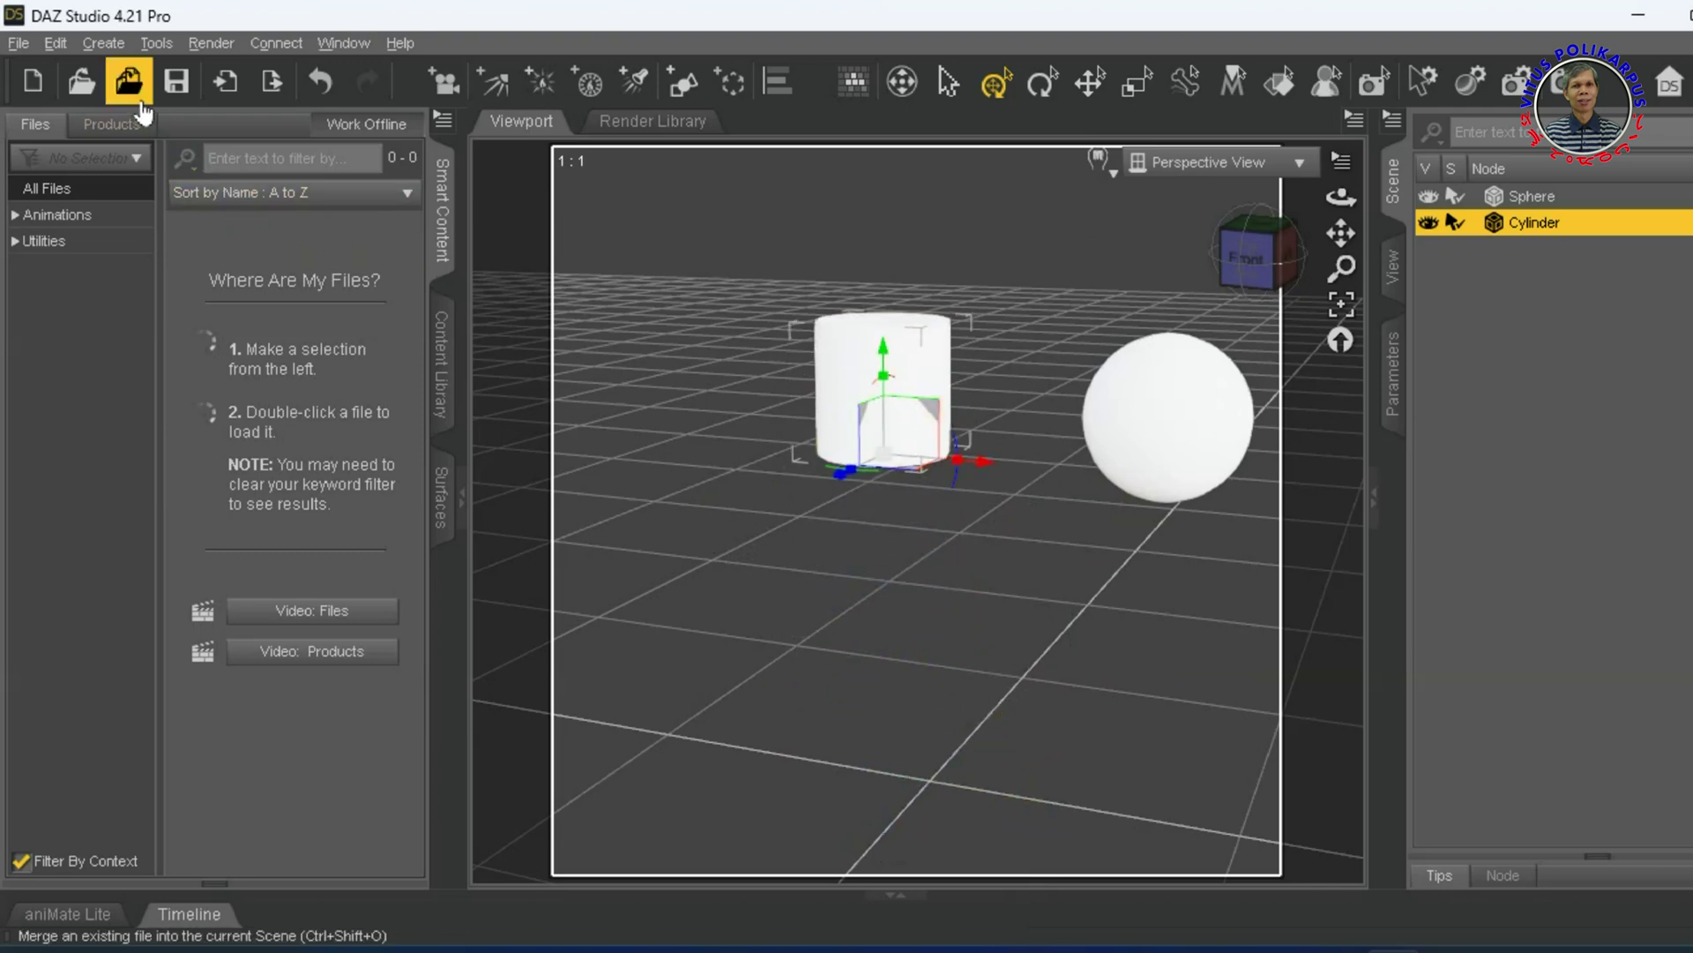
# Create a cone primitive at the world center with 1 m length, 1 m diameter and 12 sides
pyautogui.click(104, 42)
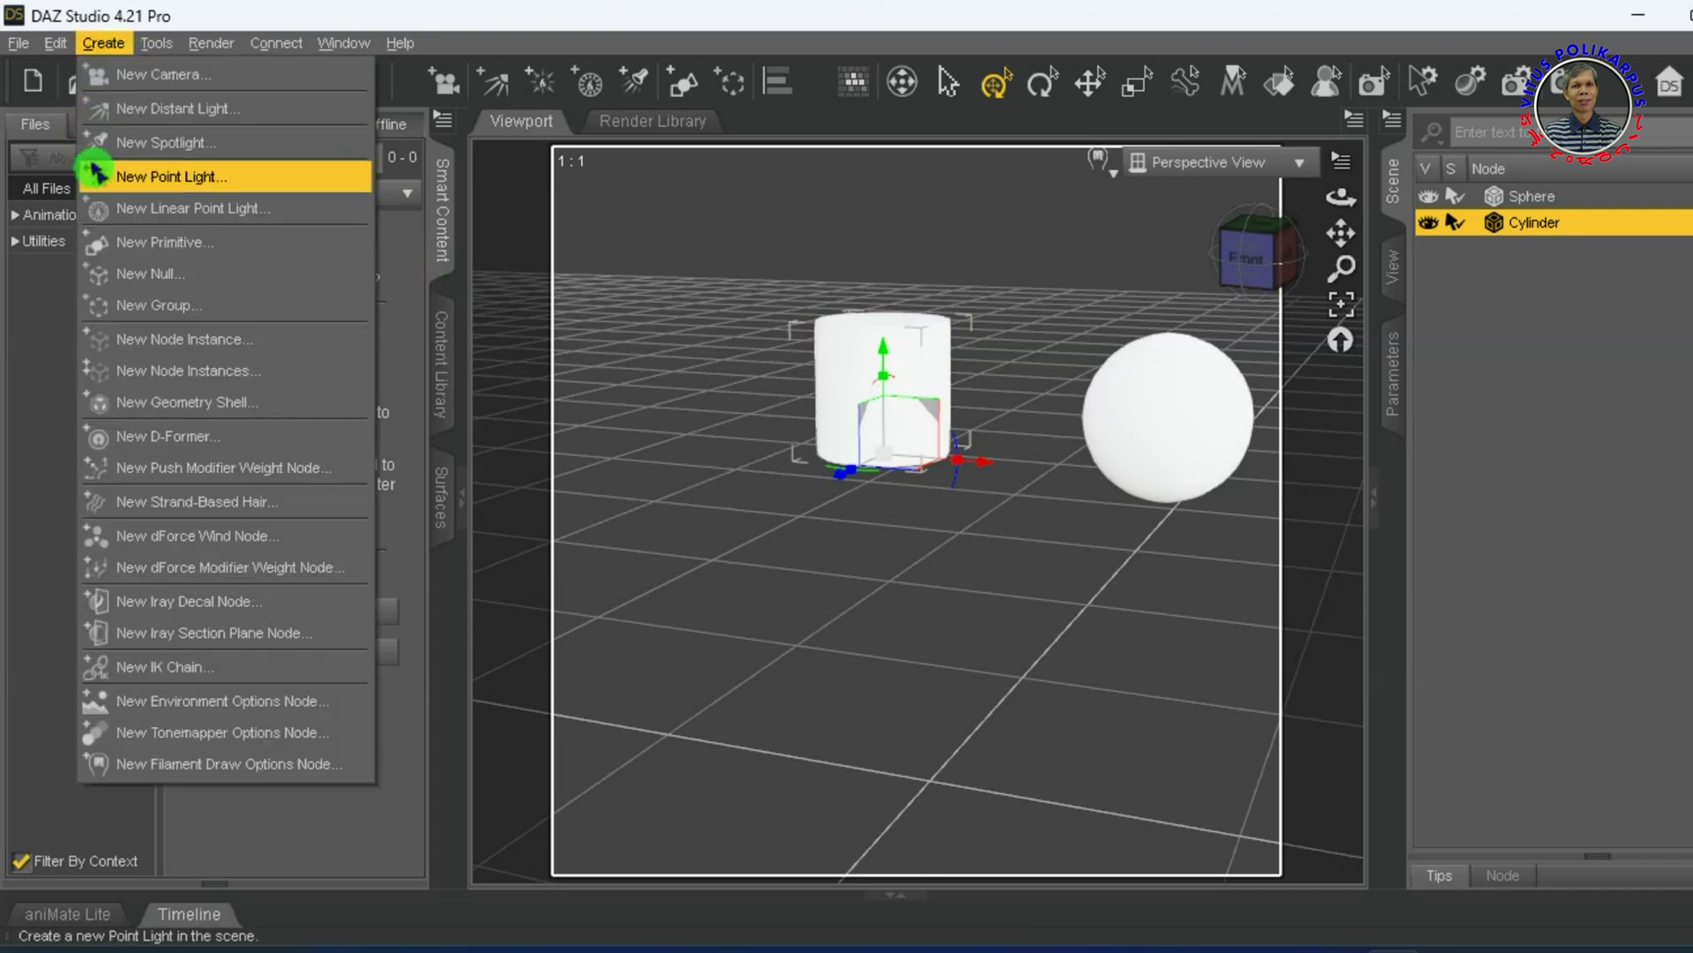
pyautogui.click(216, 241)
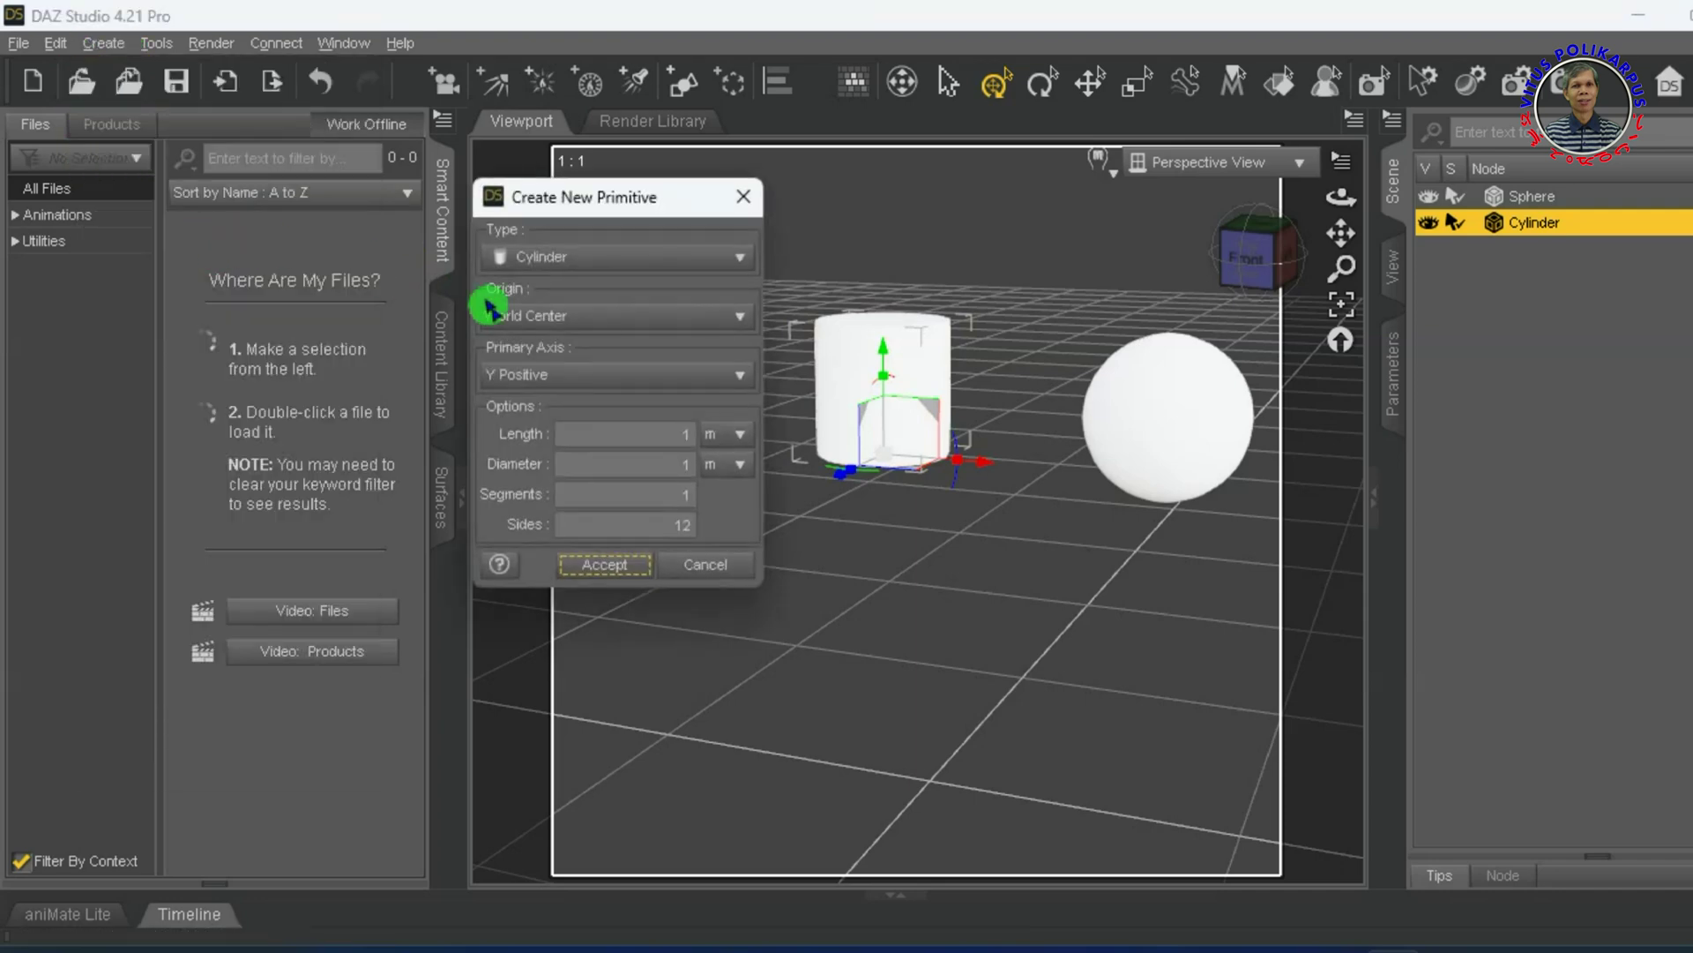
pyautogui.click(565, 264)
pyautogui.click(607, 296)
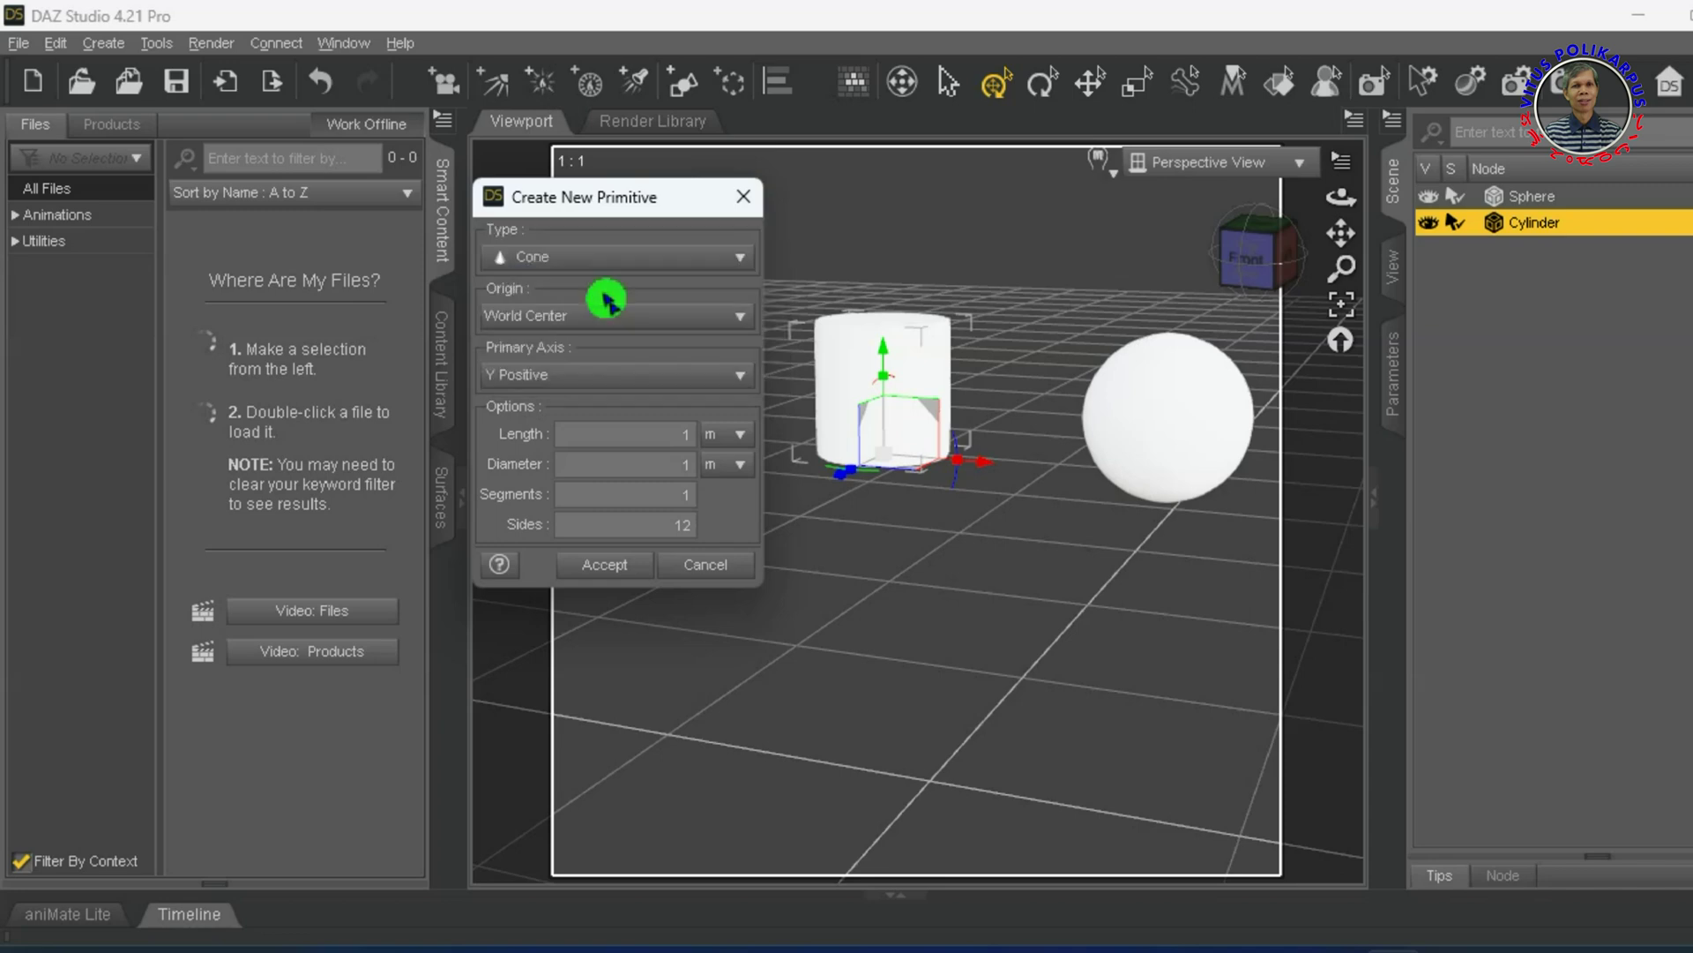
pyautogui.click(591, 569)
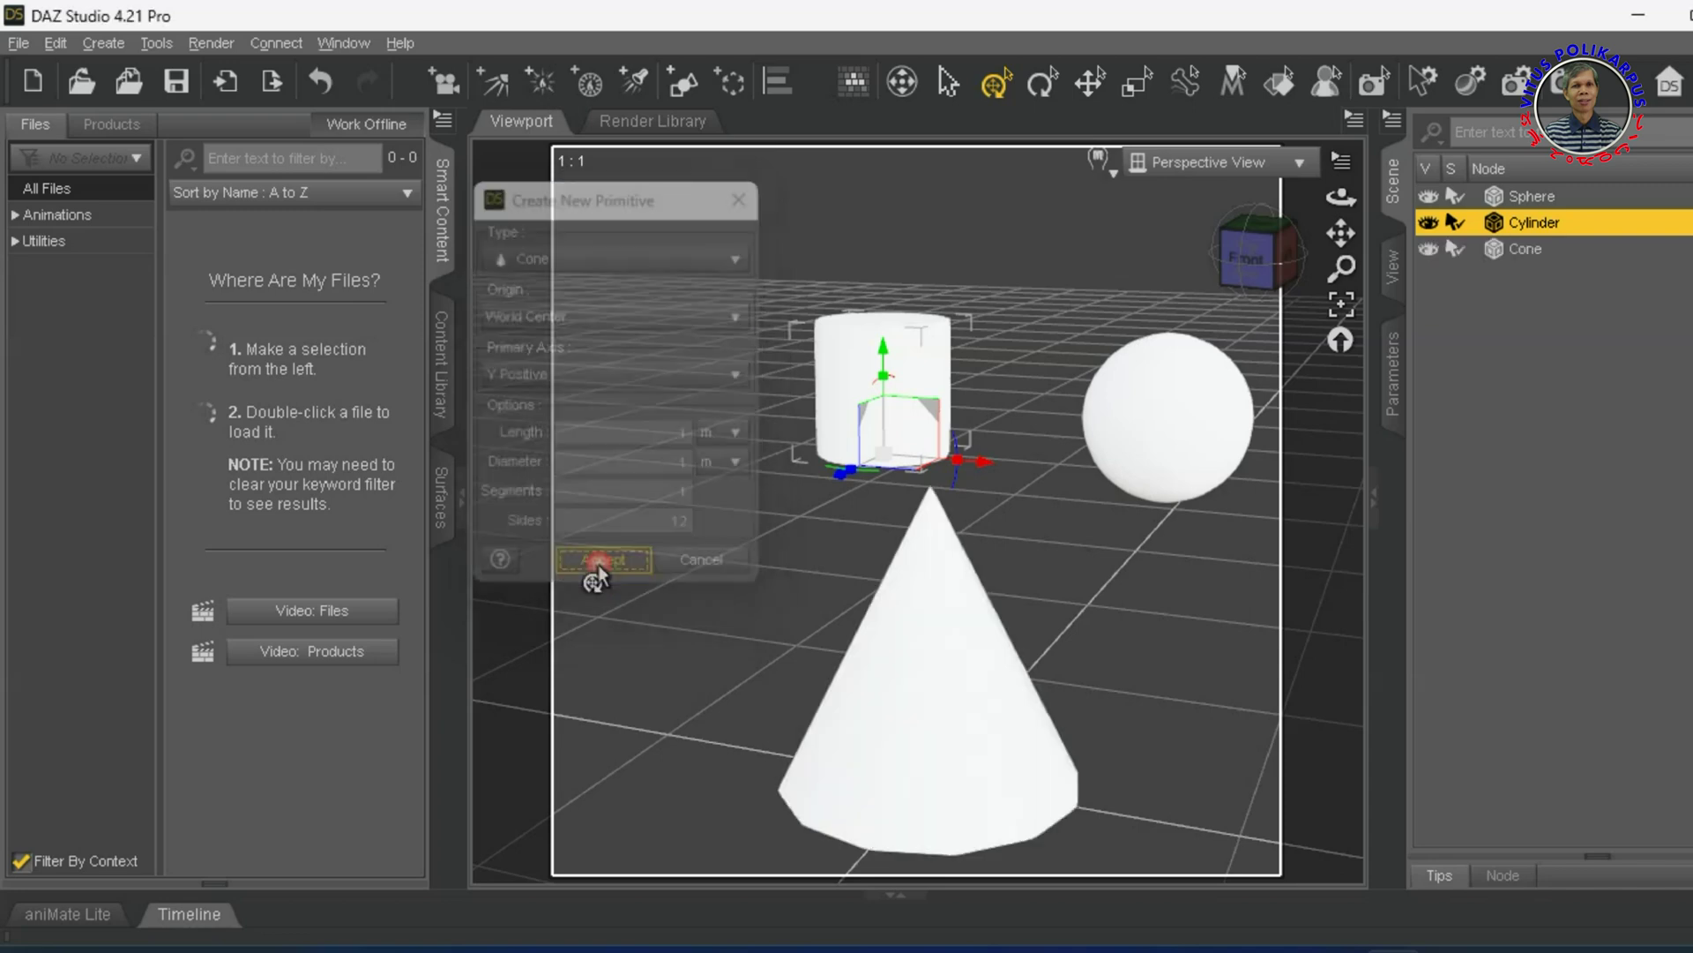
# Scale the cone down to roughly half its size and move it up and left of the cylinder
pyautogui.click(913, 776)
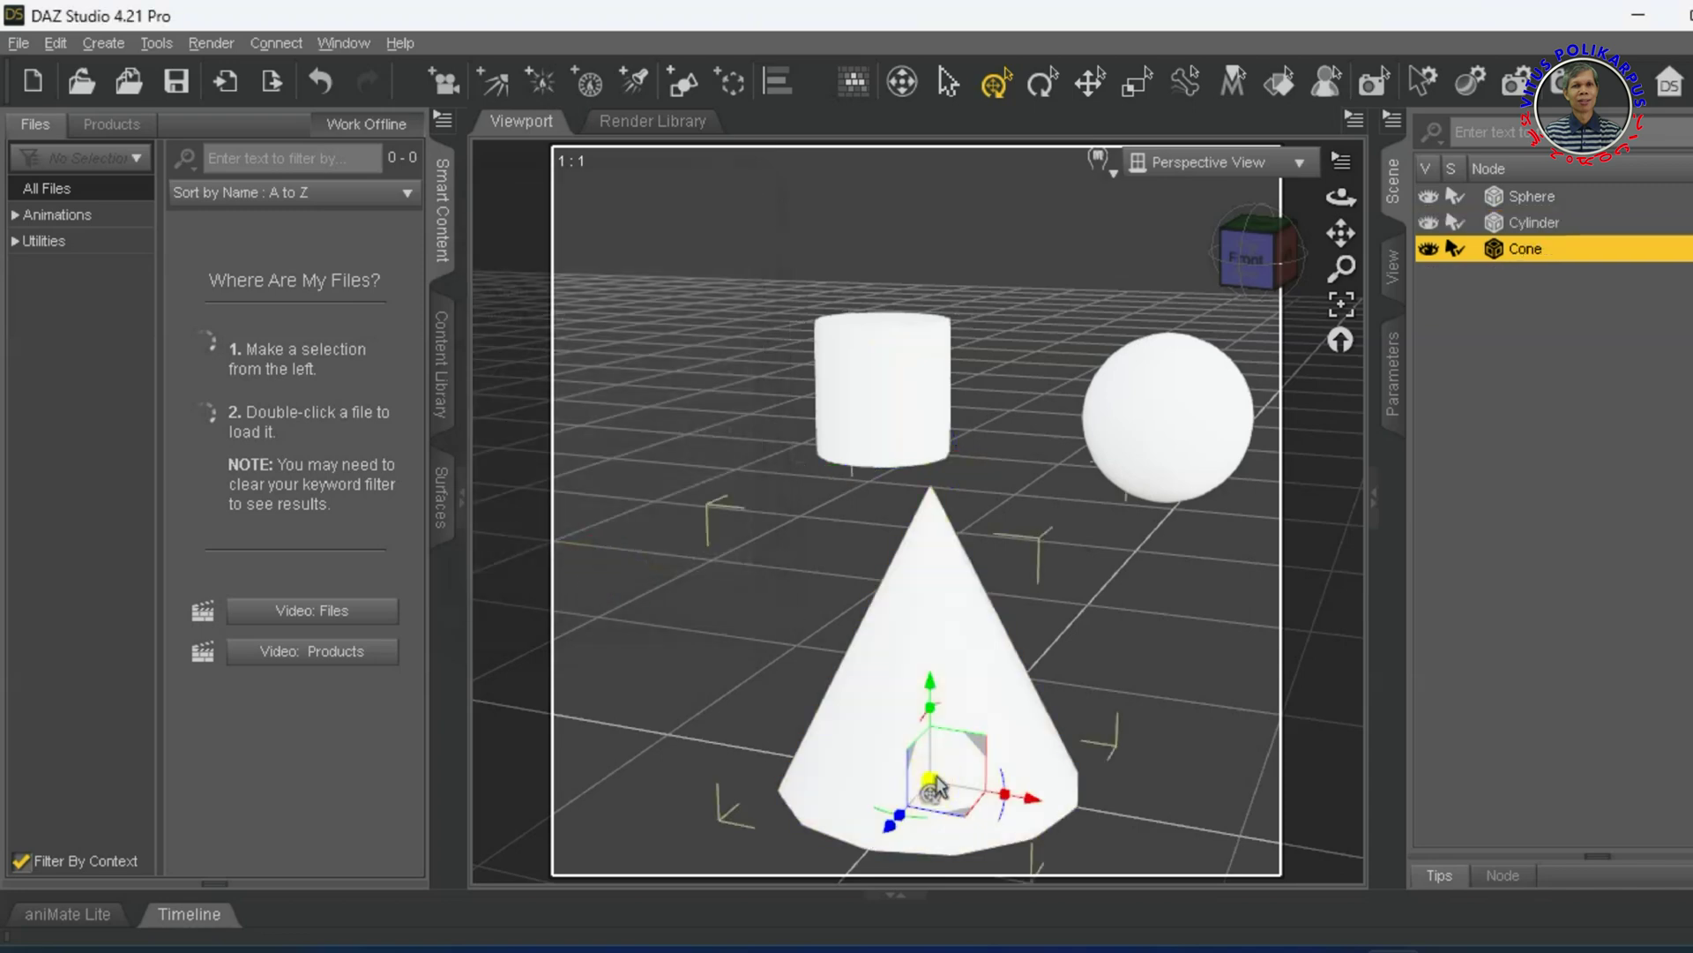
pyautogui.moveTo(934, 789); pyautogui.dragTo(912, 836)
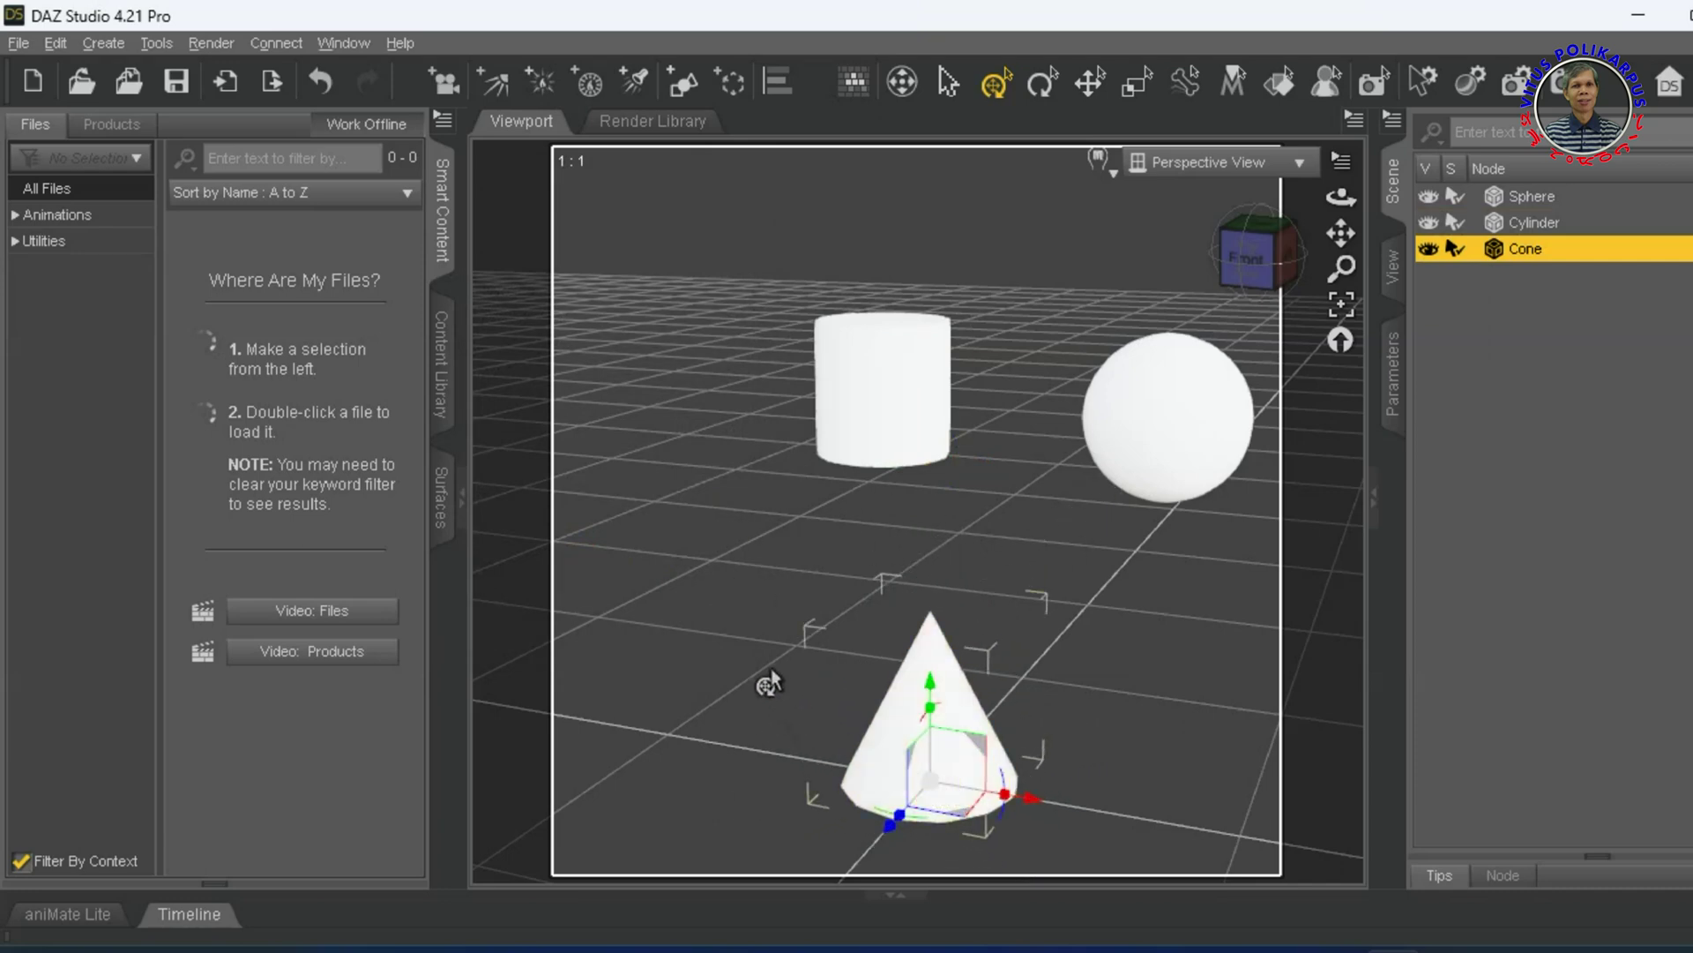
pyautogui.moveTo(986, 754); pyautogui.dragTo(701, 542)
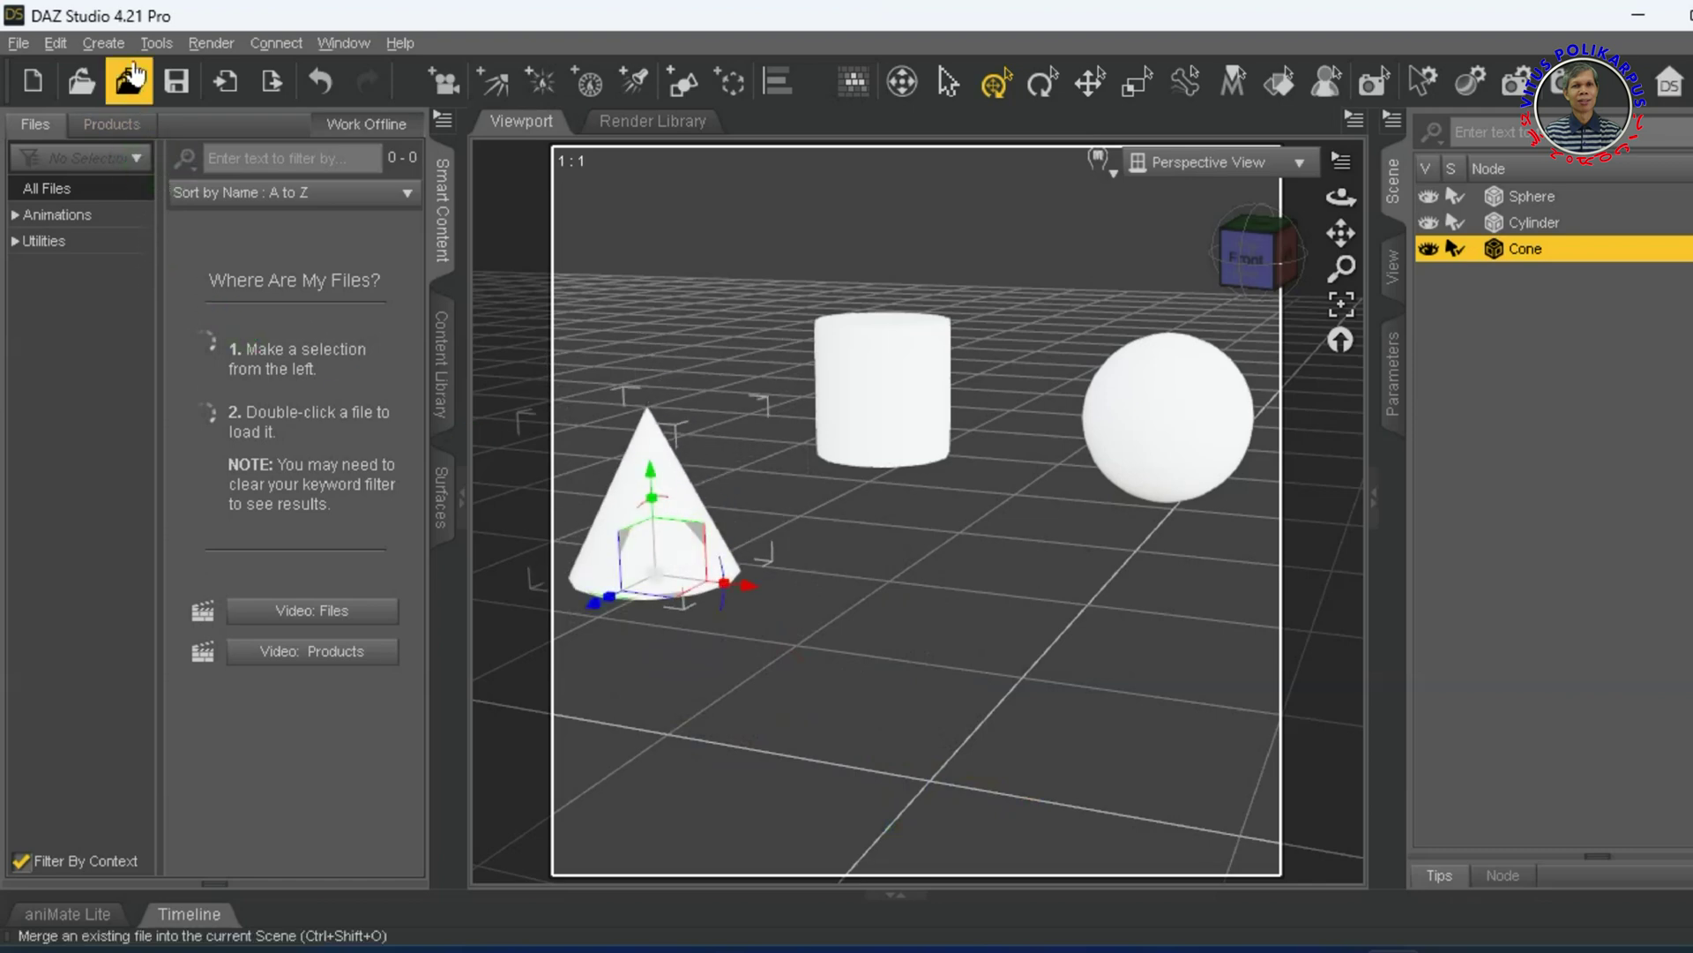
# Create a torus primitive at the world center with a 1 m major diameter and a 30 cm minor diameter
pyautogui.click(103, 43)
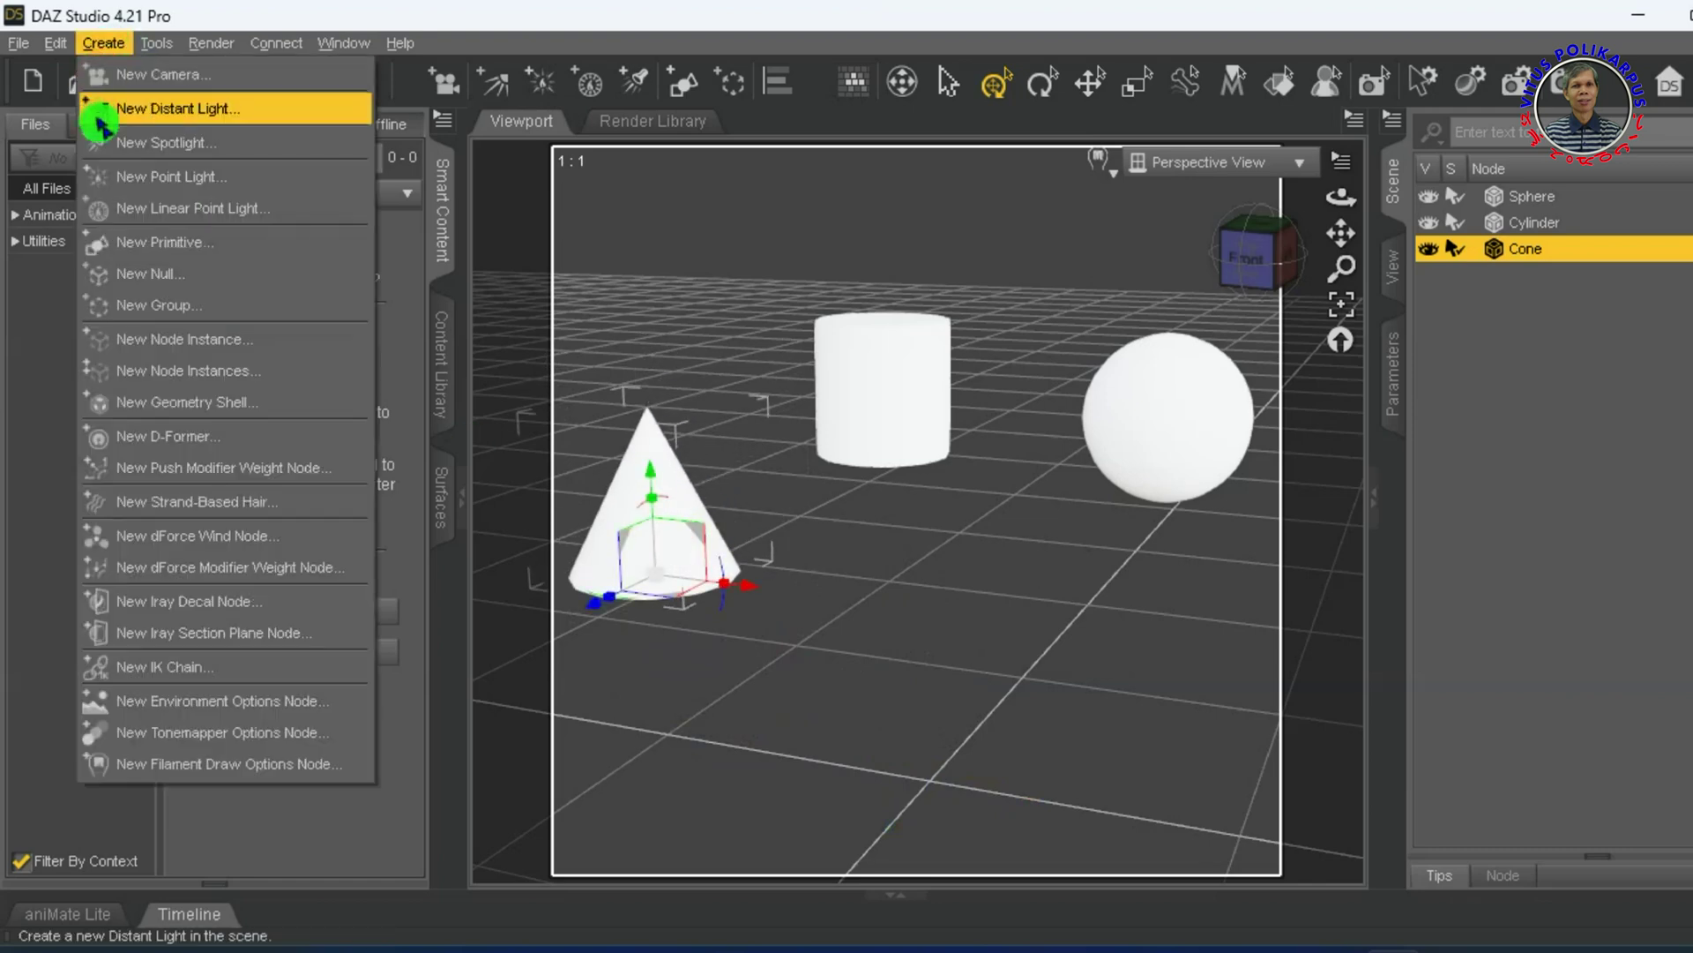
pyautogui.click(203, 250)
pyautogui.click(587, 263)
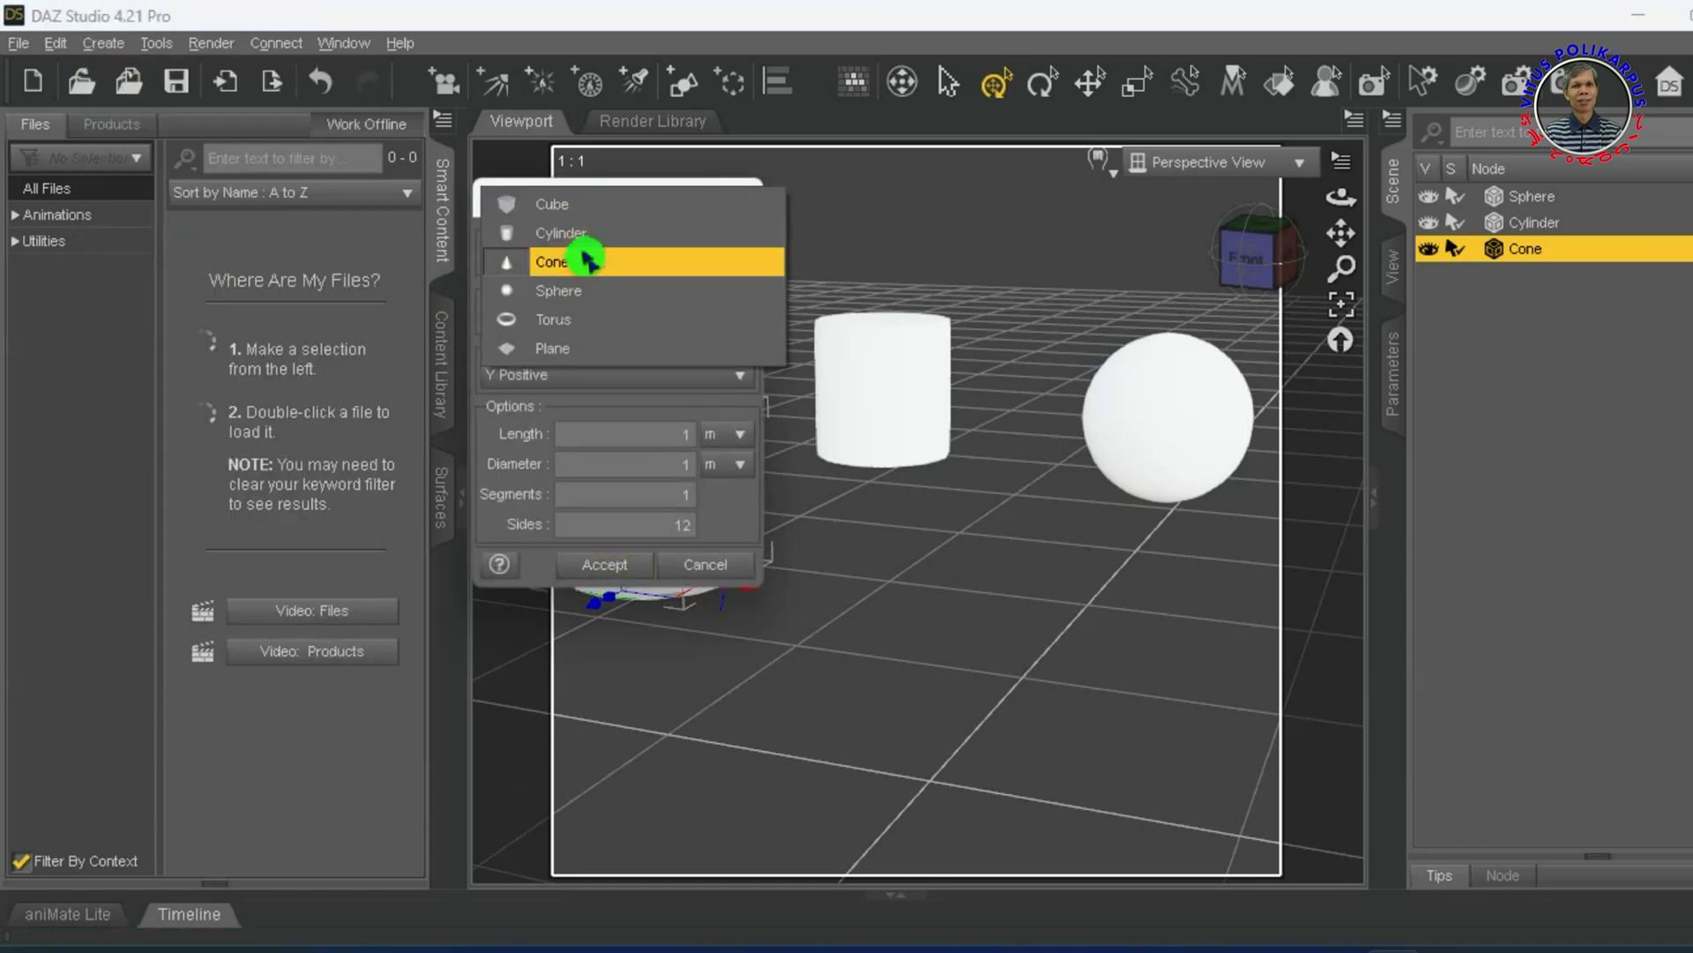
pyautogui.click(591, 321)
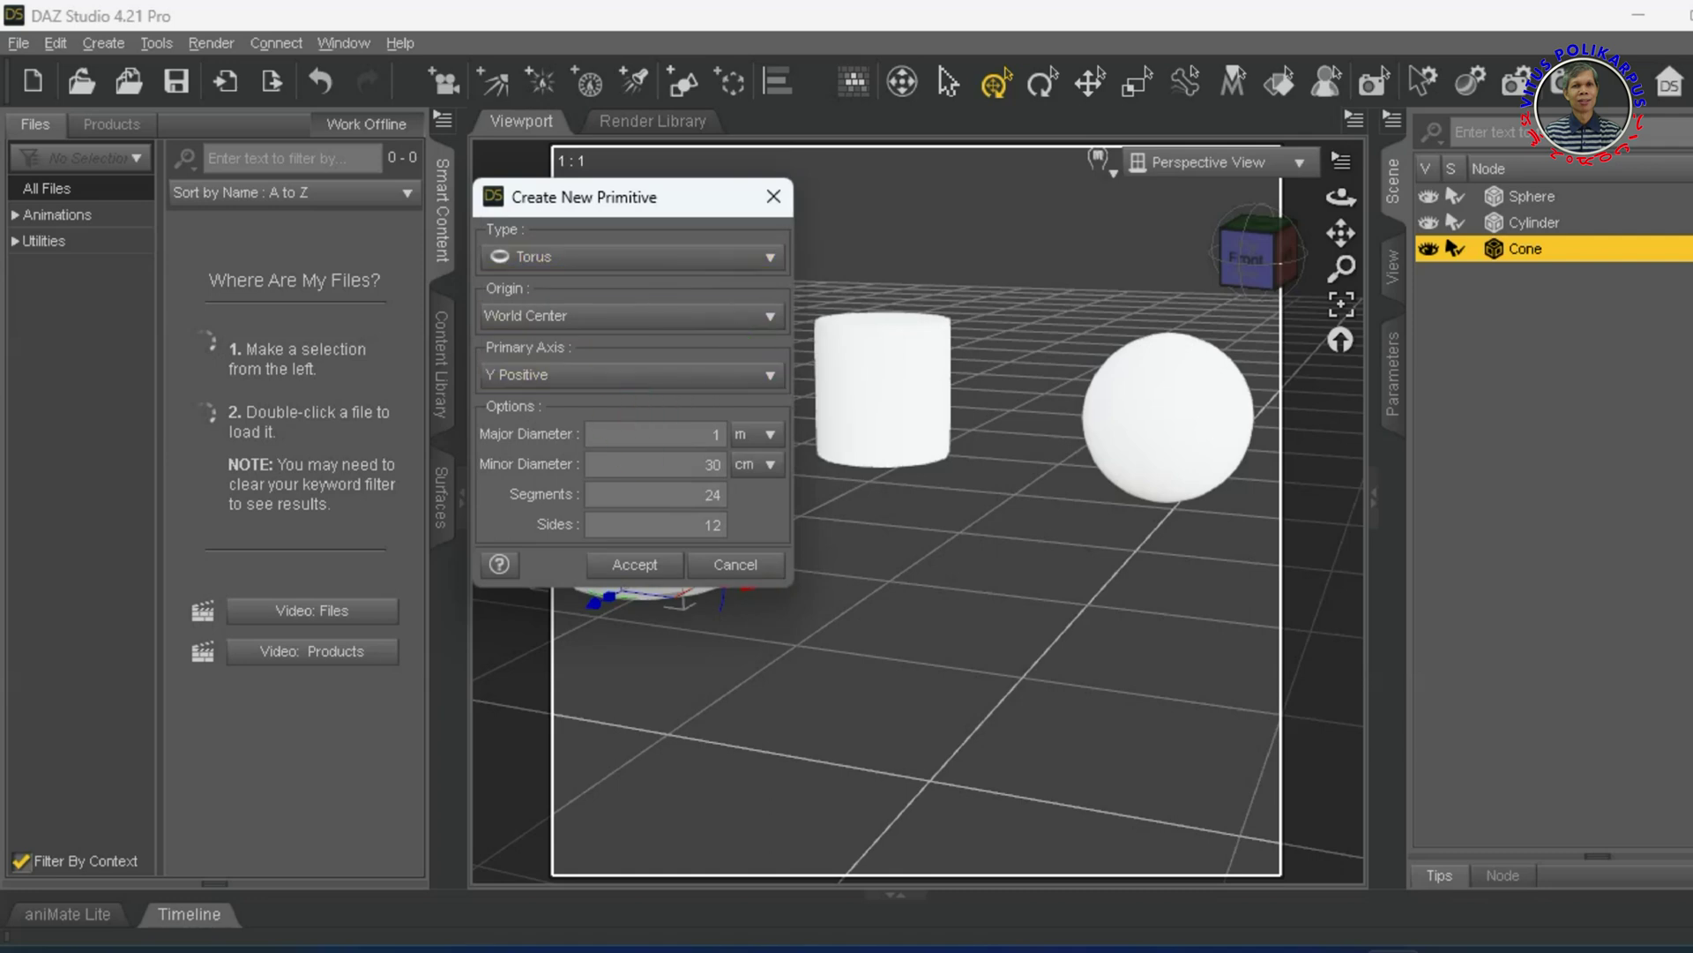
pyautogui.click(624, 564)
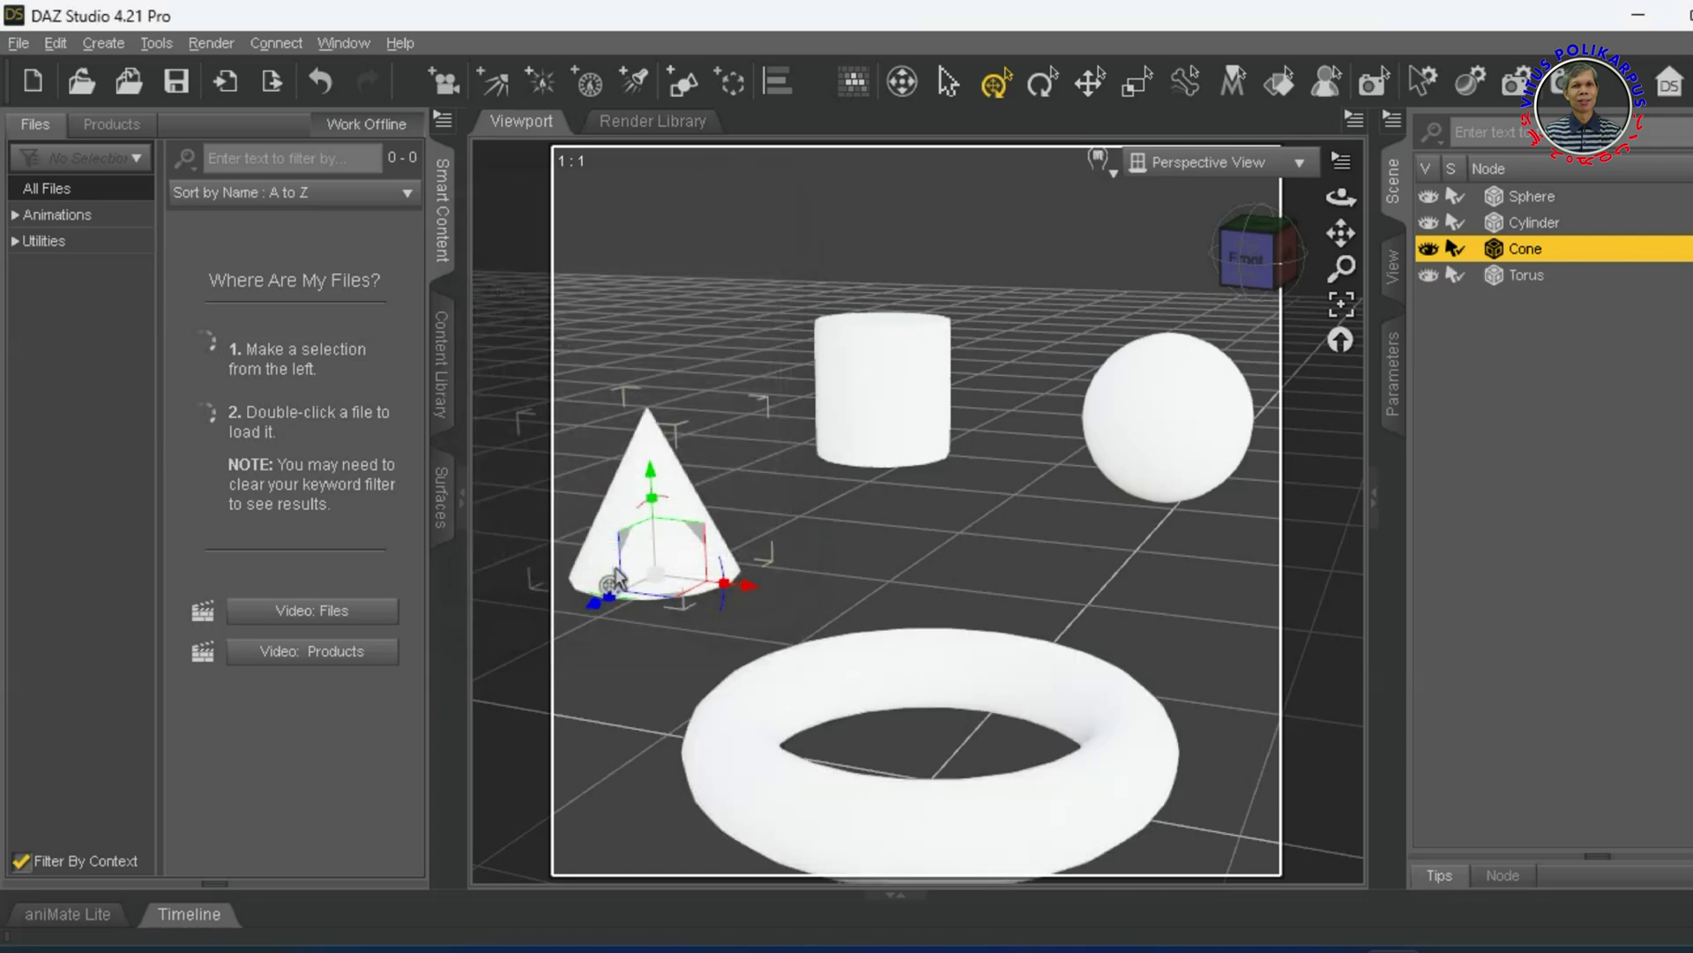
# Scale the torus down to about half its size and move it right, below the sphere
pyautogui.moveTo(928, 785); pyautogui.dragTo(989, 794)
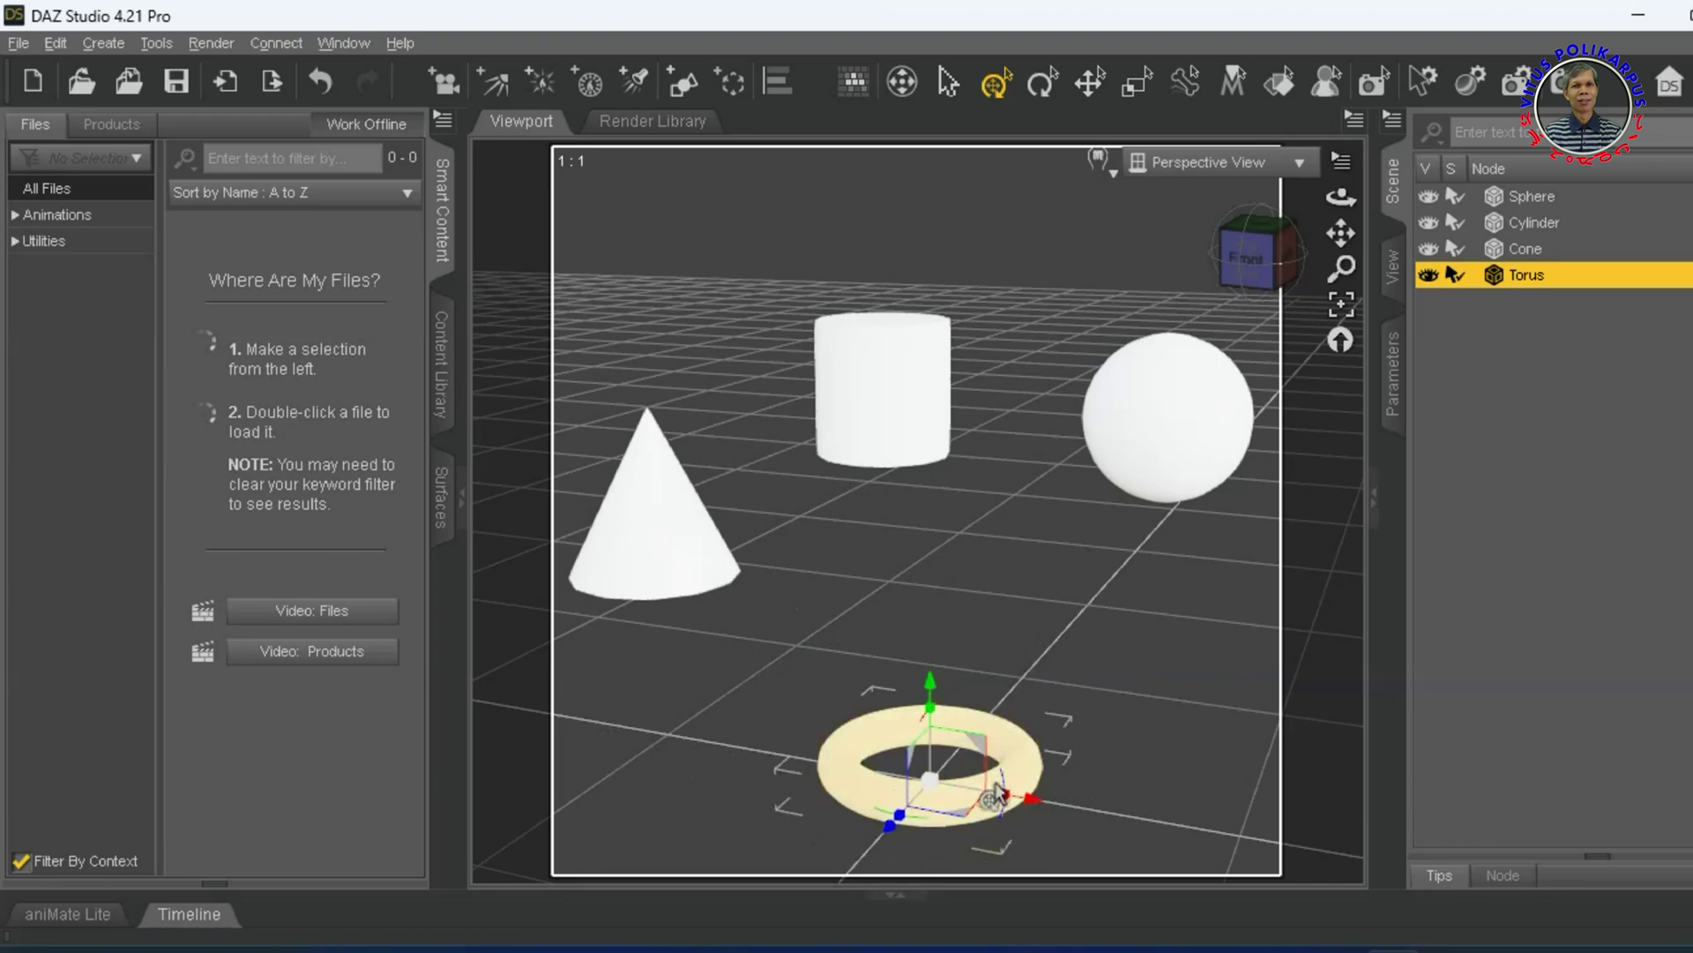
pyautogui.moveTo(981, 748); pyautogui.dragTo(1215, 745)
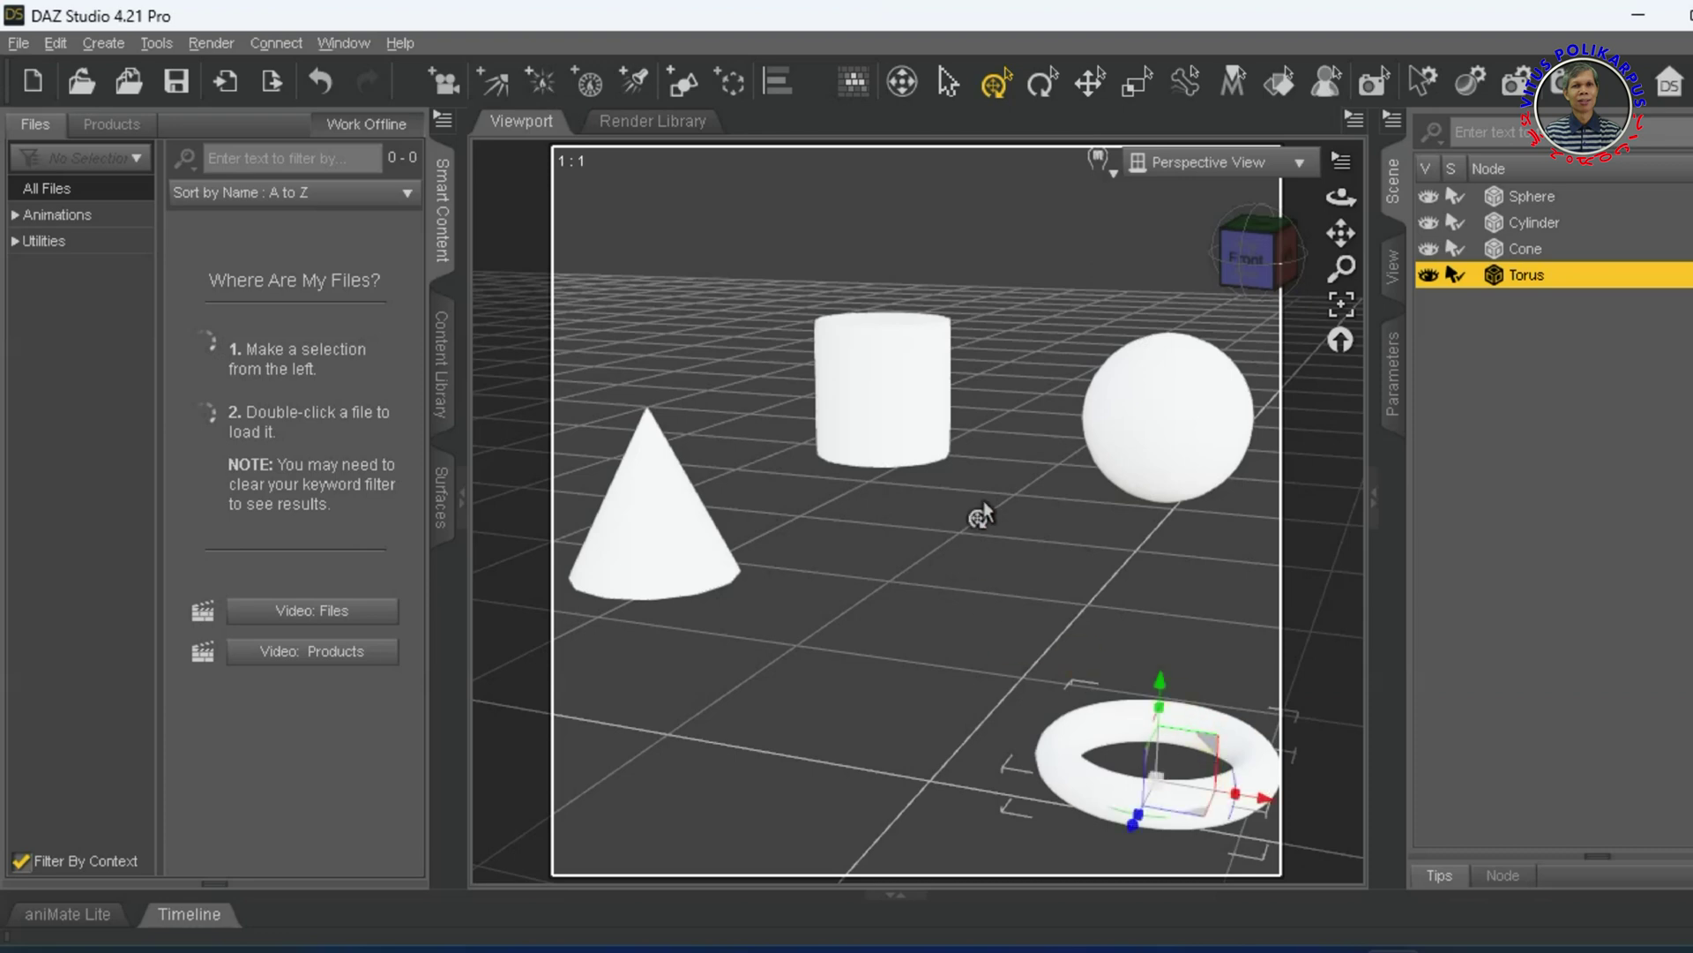
# Create a cube primitive at the world center with a size of 1 m and 1 division
pyautogui.click(123, 52)
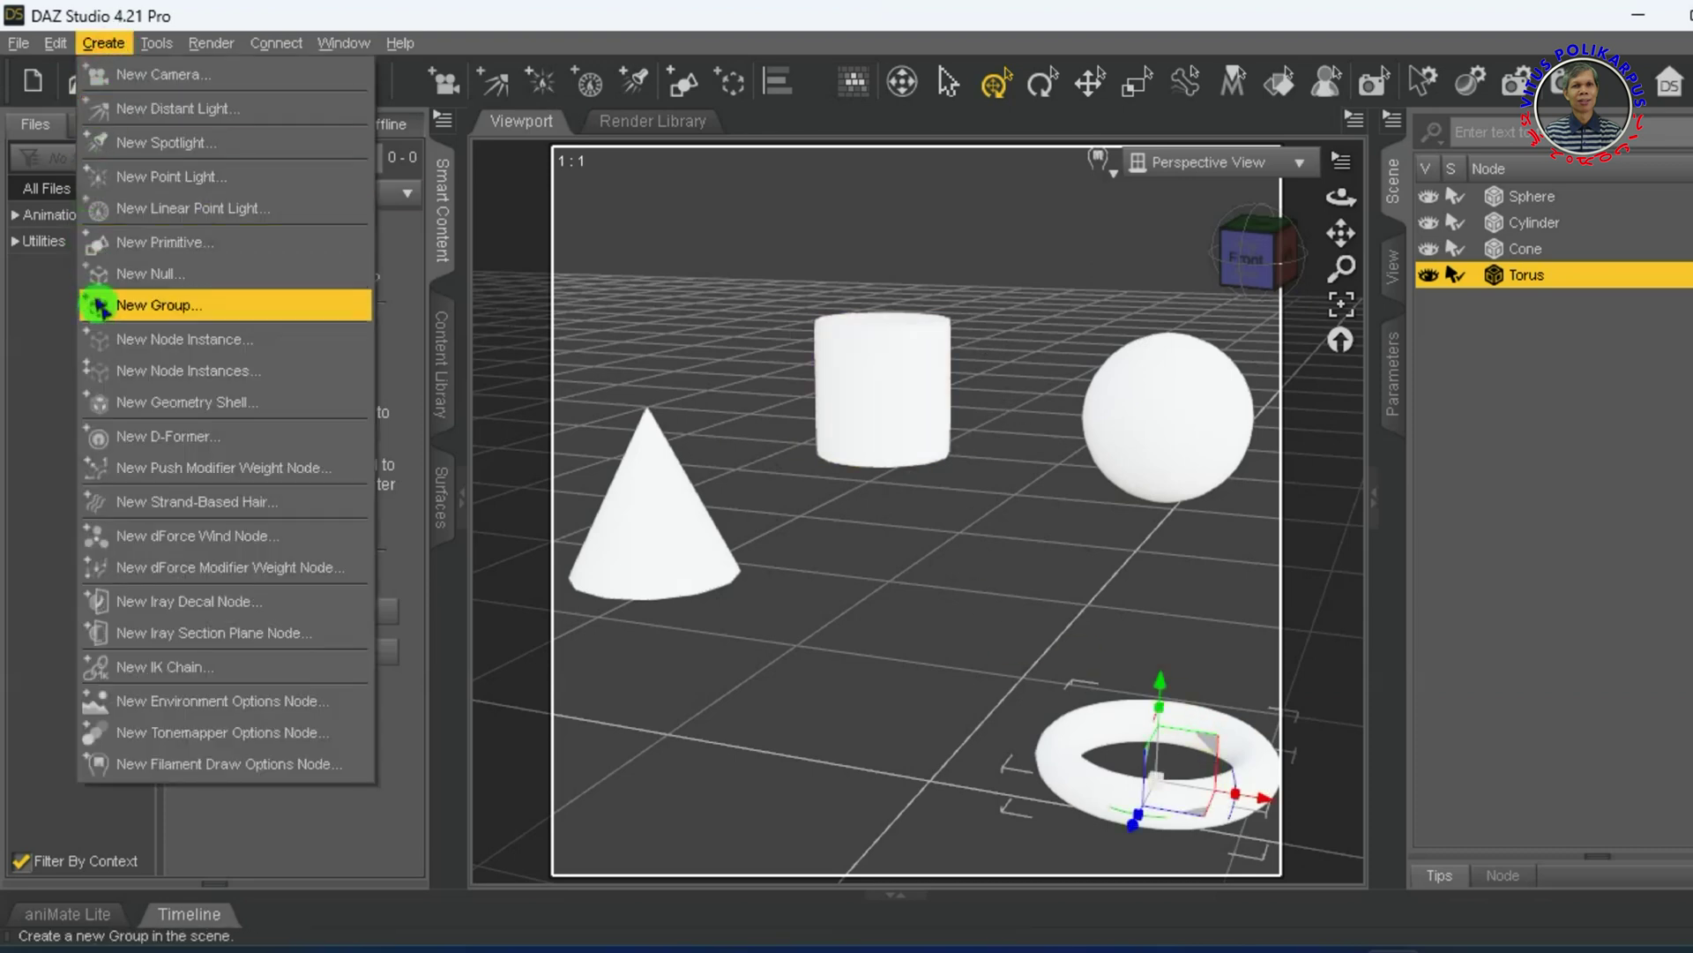
pyautogui.click(194, 246)
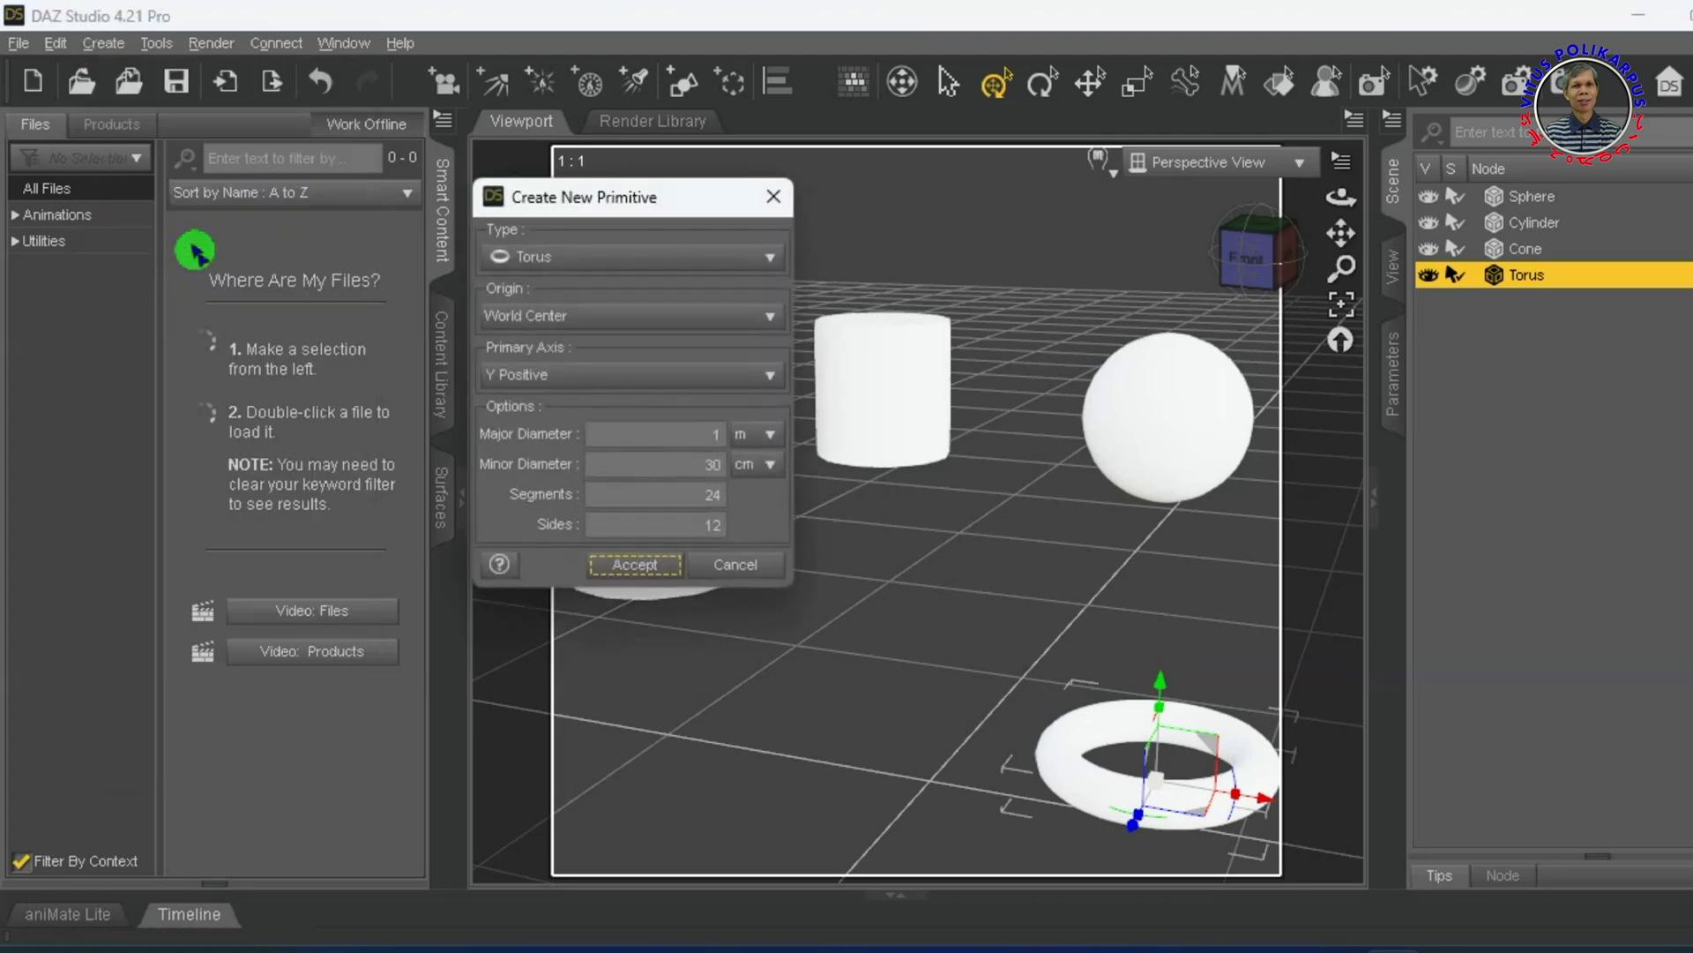
pyautogui.click(583, 259)
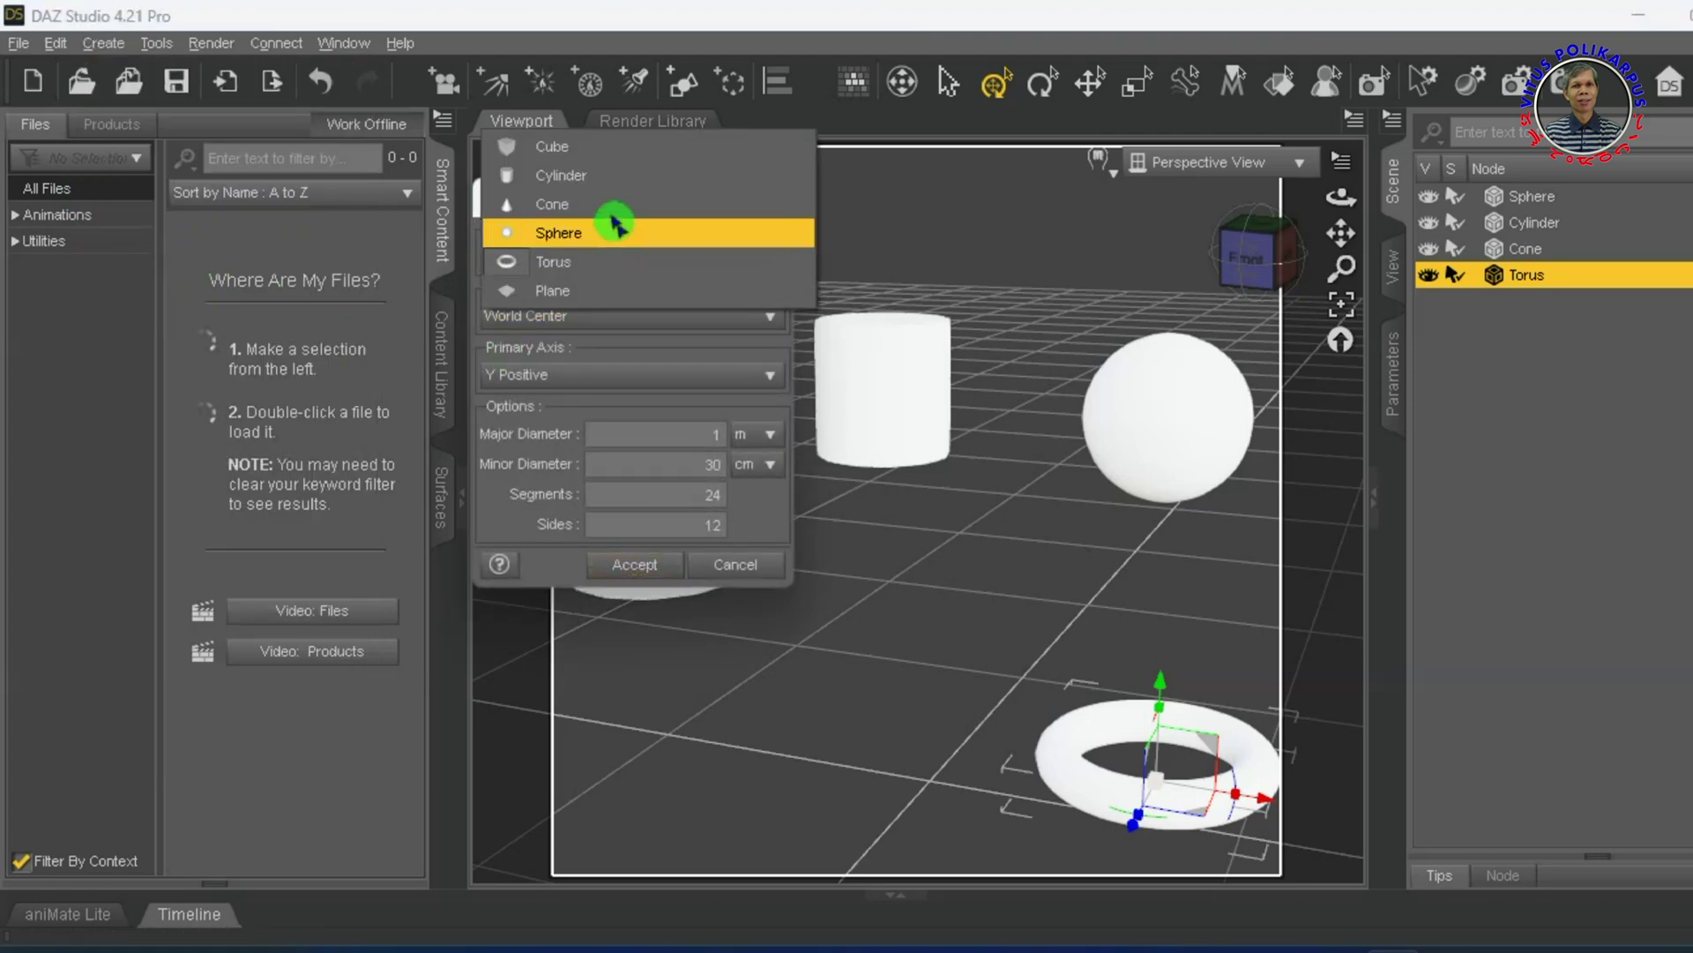
pyautogui.click(578, 147)
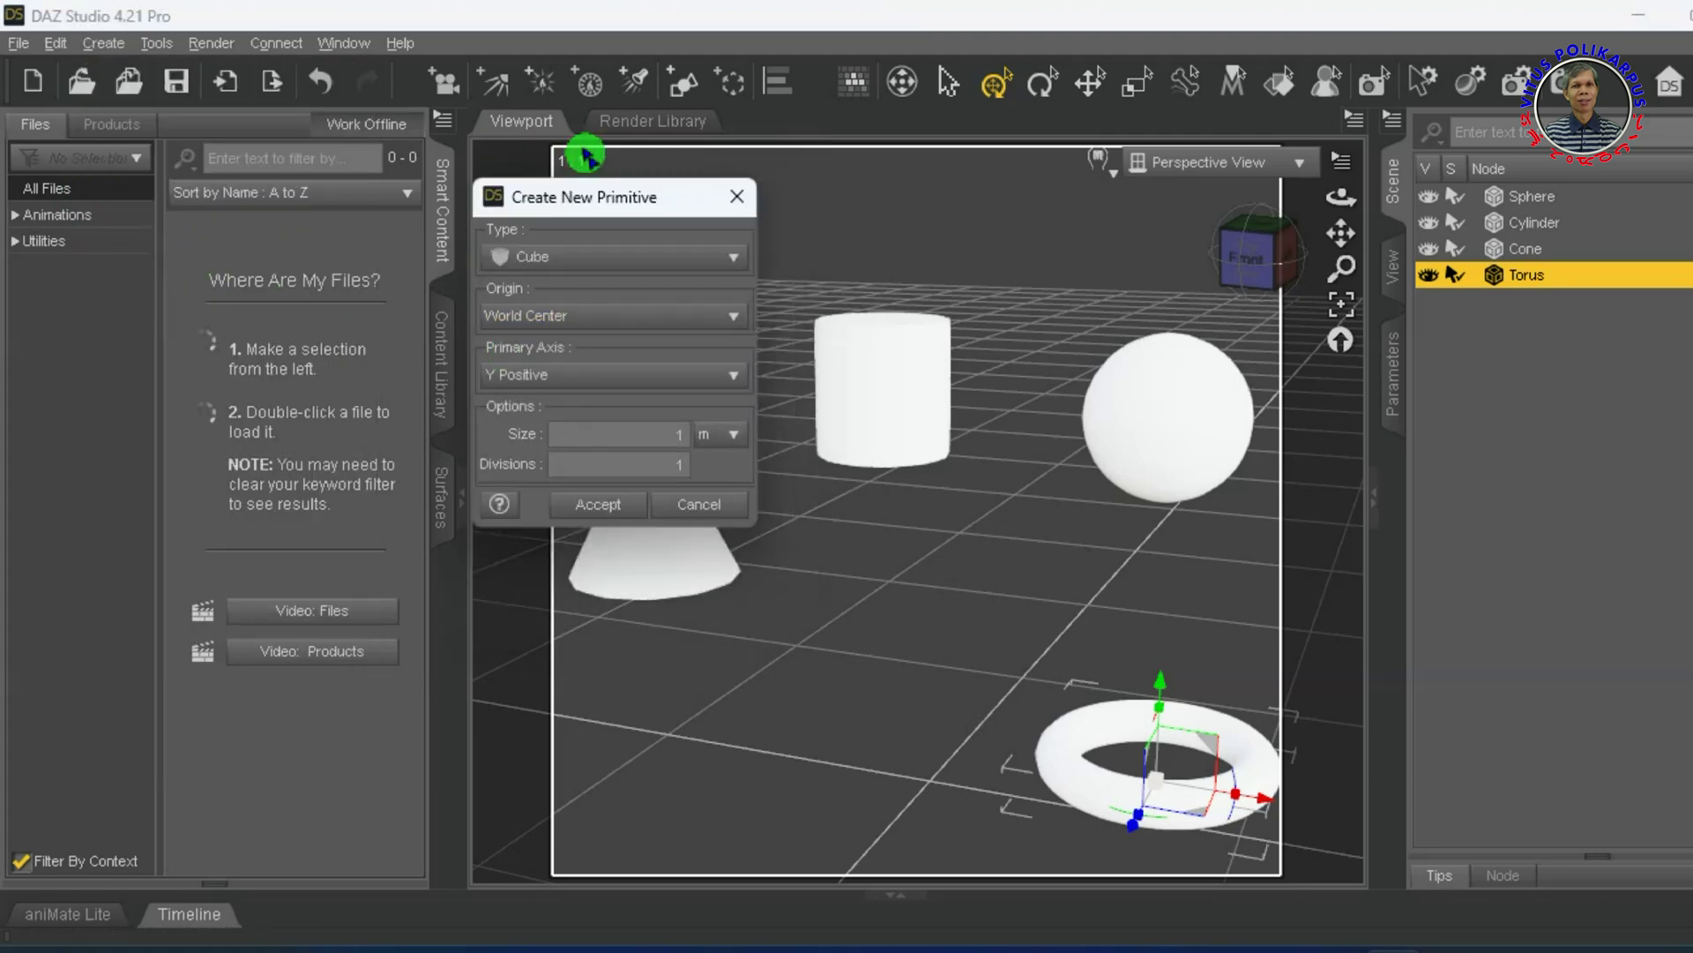
pyautogui.click(602, 506)
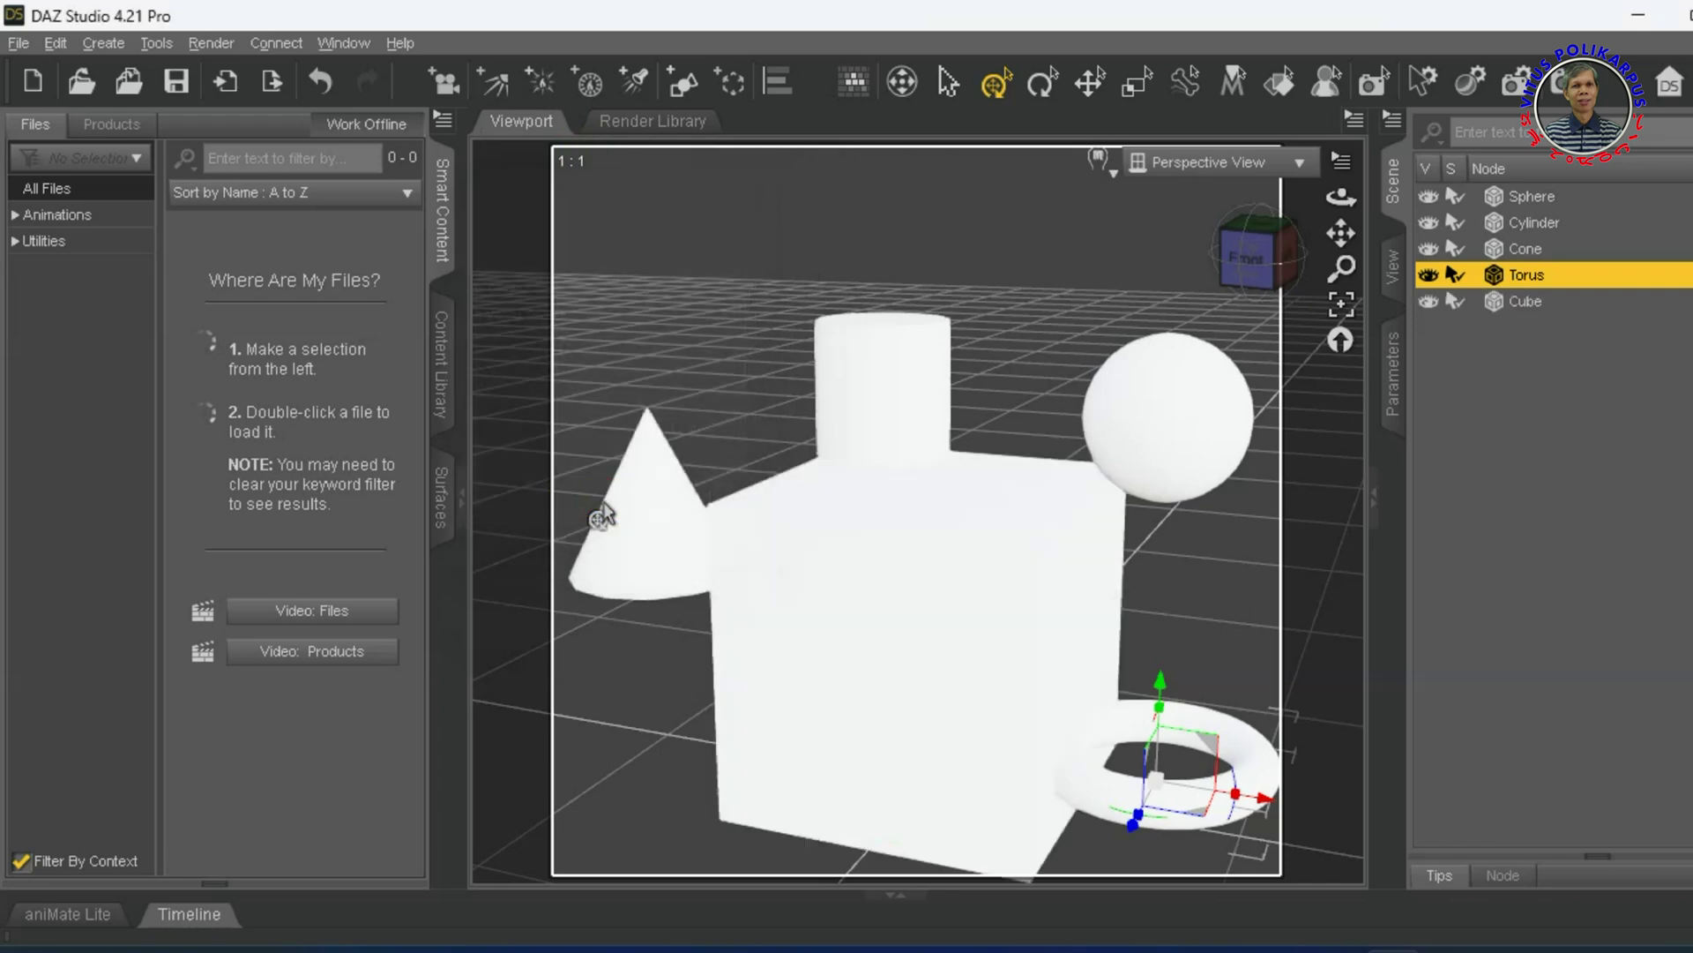
# Scale the cube down to about half its size and raise it slightly below the cylinder
pyautogui.click(904, 650)
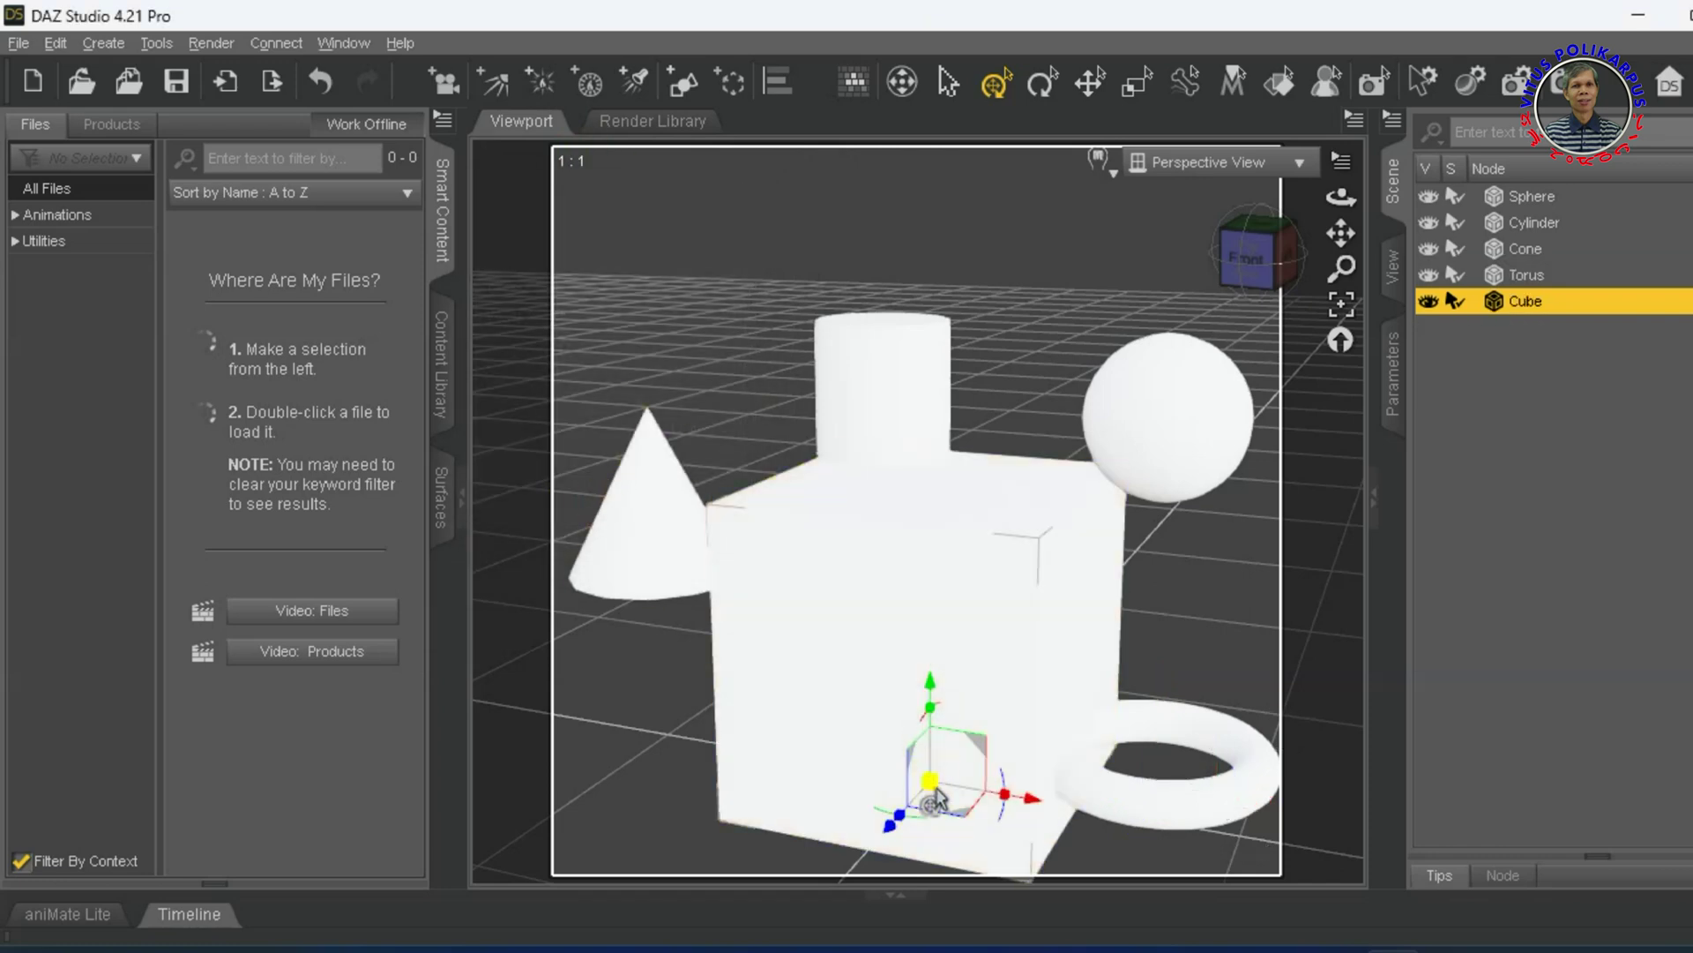
pyautogui.moveTo(933, 797); pyautogui.dragTo(897, 843)
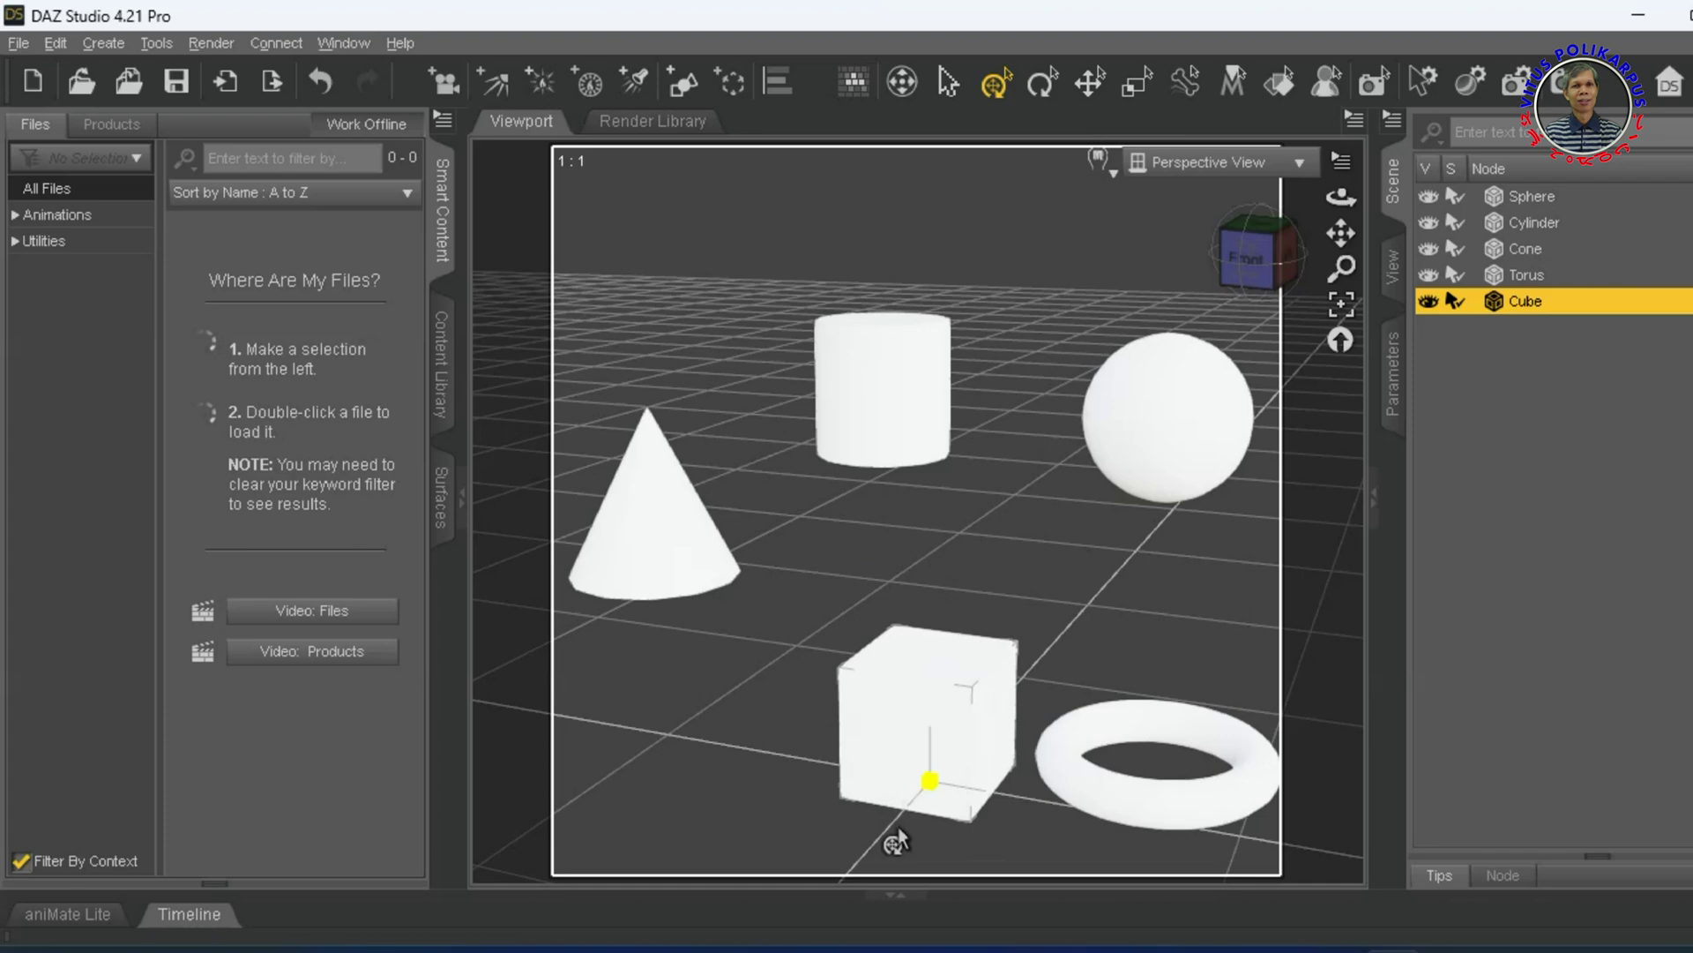
pyautogui.moveTo(982, 751); pyautogui.dragTo(962, 661)
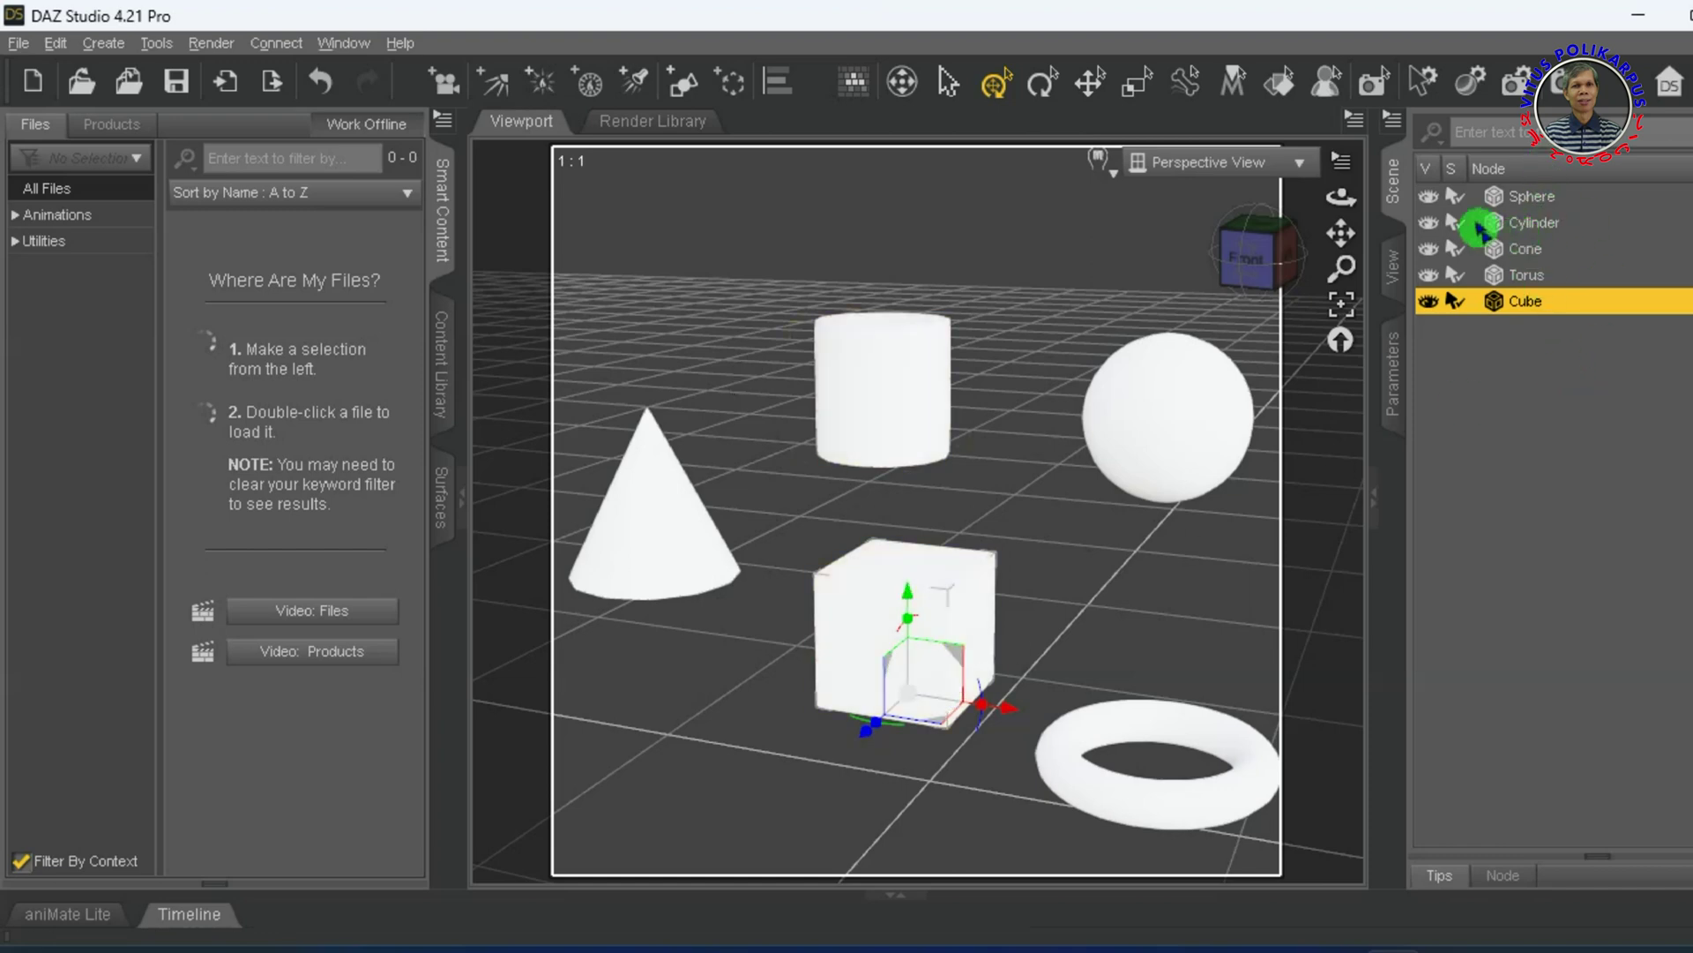
# Clear the selection and check the scene's sphere, cylinder, cone, torus and cube nodes by selecting each in turn
pyautogui.click(1542, 395)
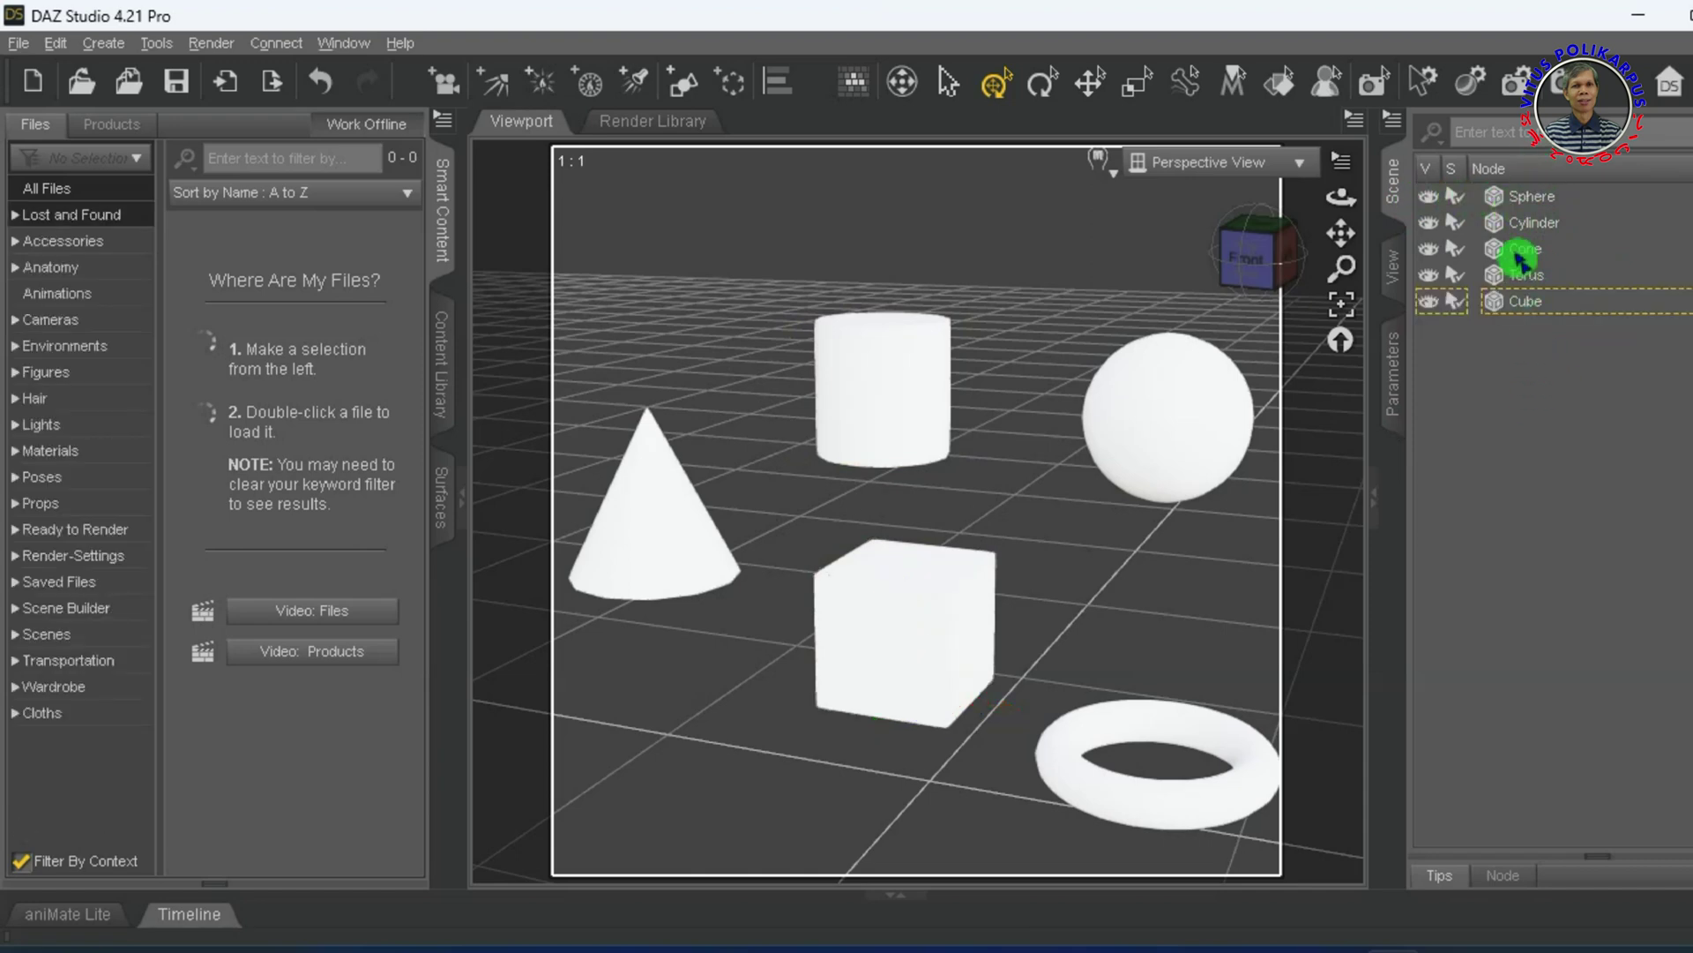
pyautogui.click(1518, 199)
pyautogui.click(1520, 224)
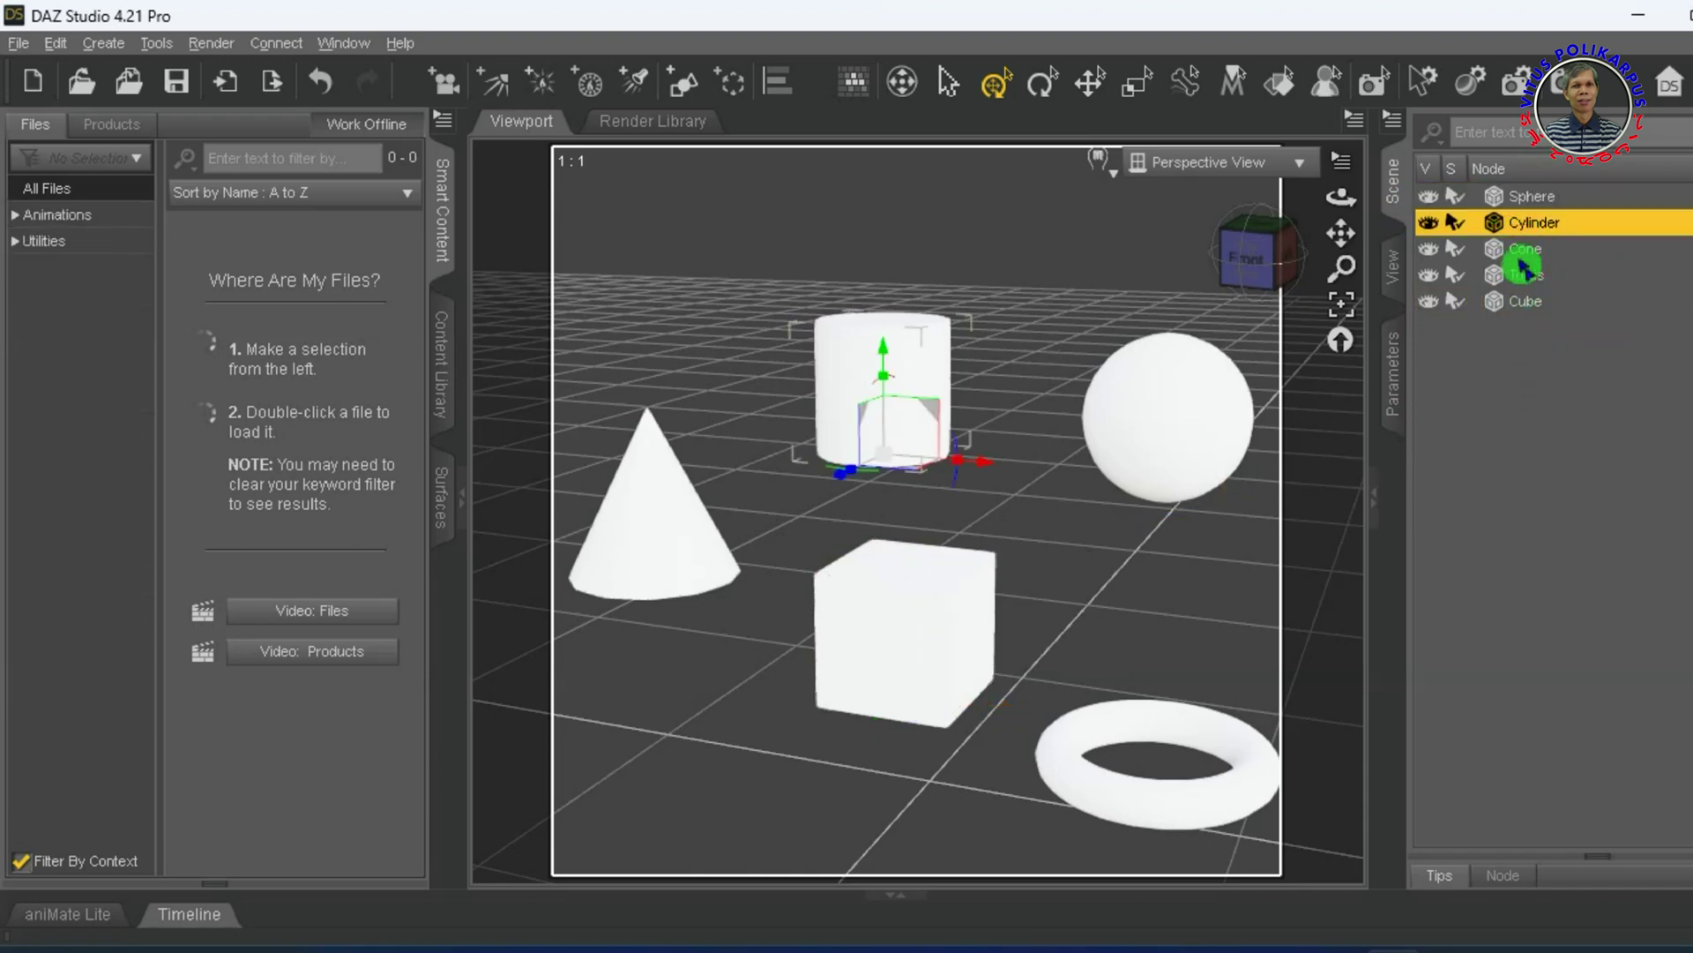
pyautogui.click(1524, 251)
pyautogui.click(1528, 275)
pyautogui.click(1527, 303)
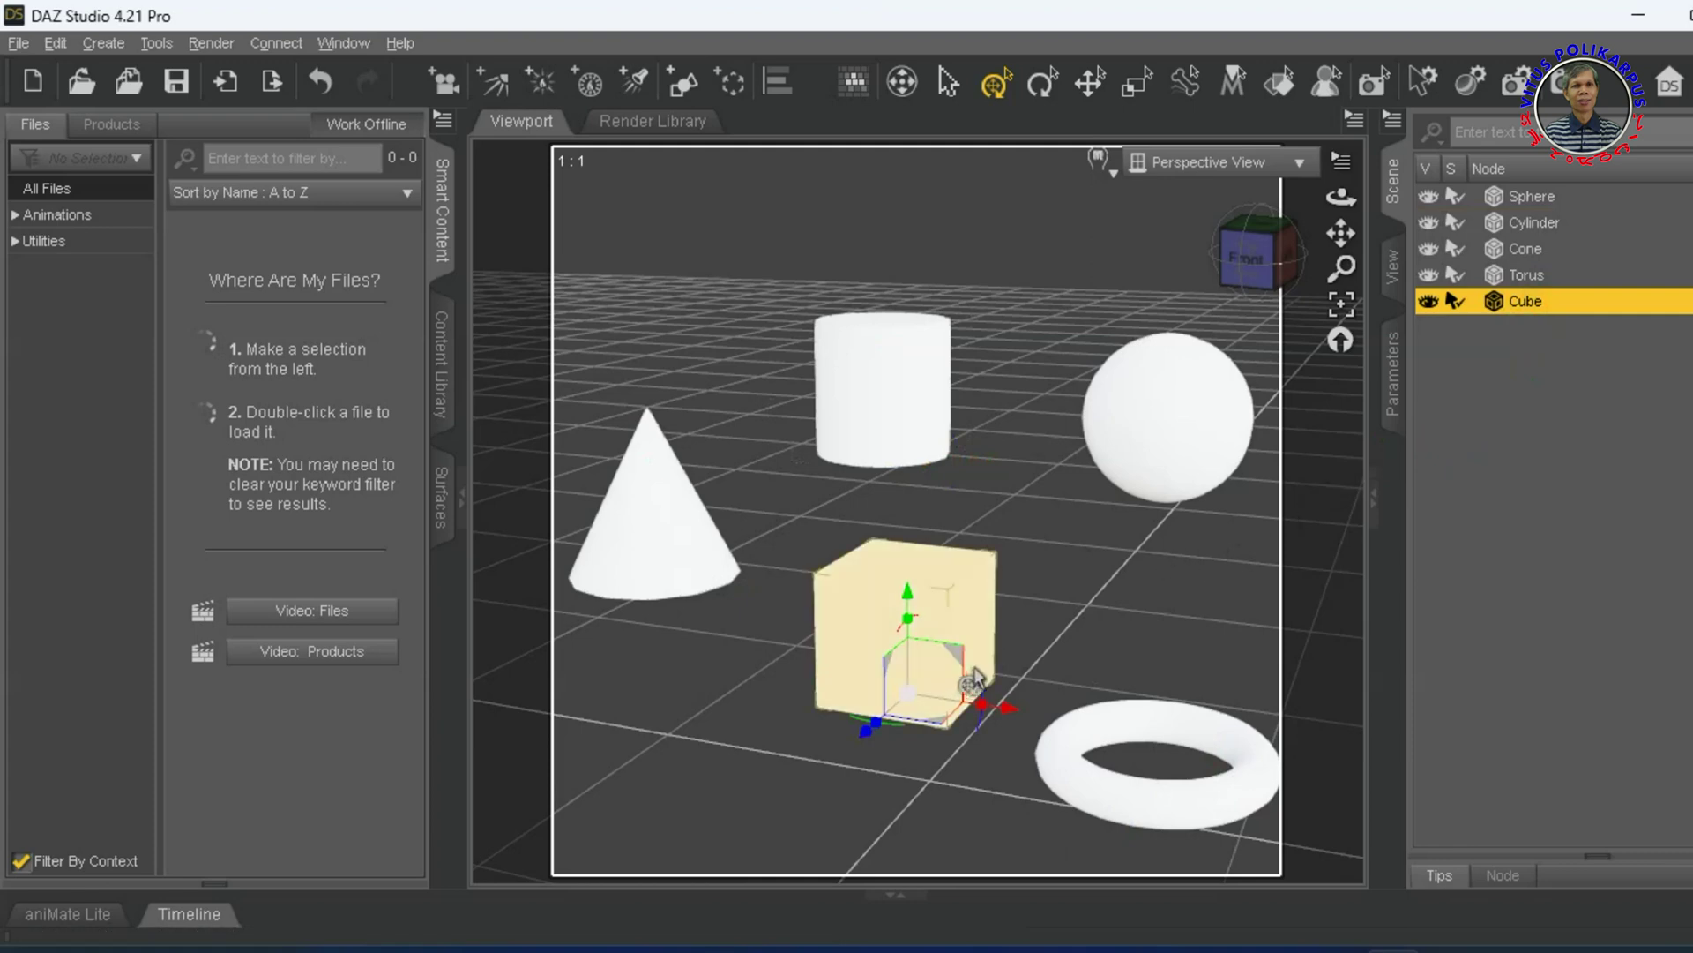
# Lower the cube and the cone slightly in the scene
pyautogui.moveTo(945, 681)
pyautogui.mouseDown()
pyautogui.moveTo(802, 786)
pyautogui.moveTo(951, 699)
pyautogui.mouseUp()
pyautogui.click(654, 558)
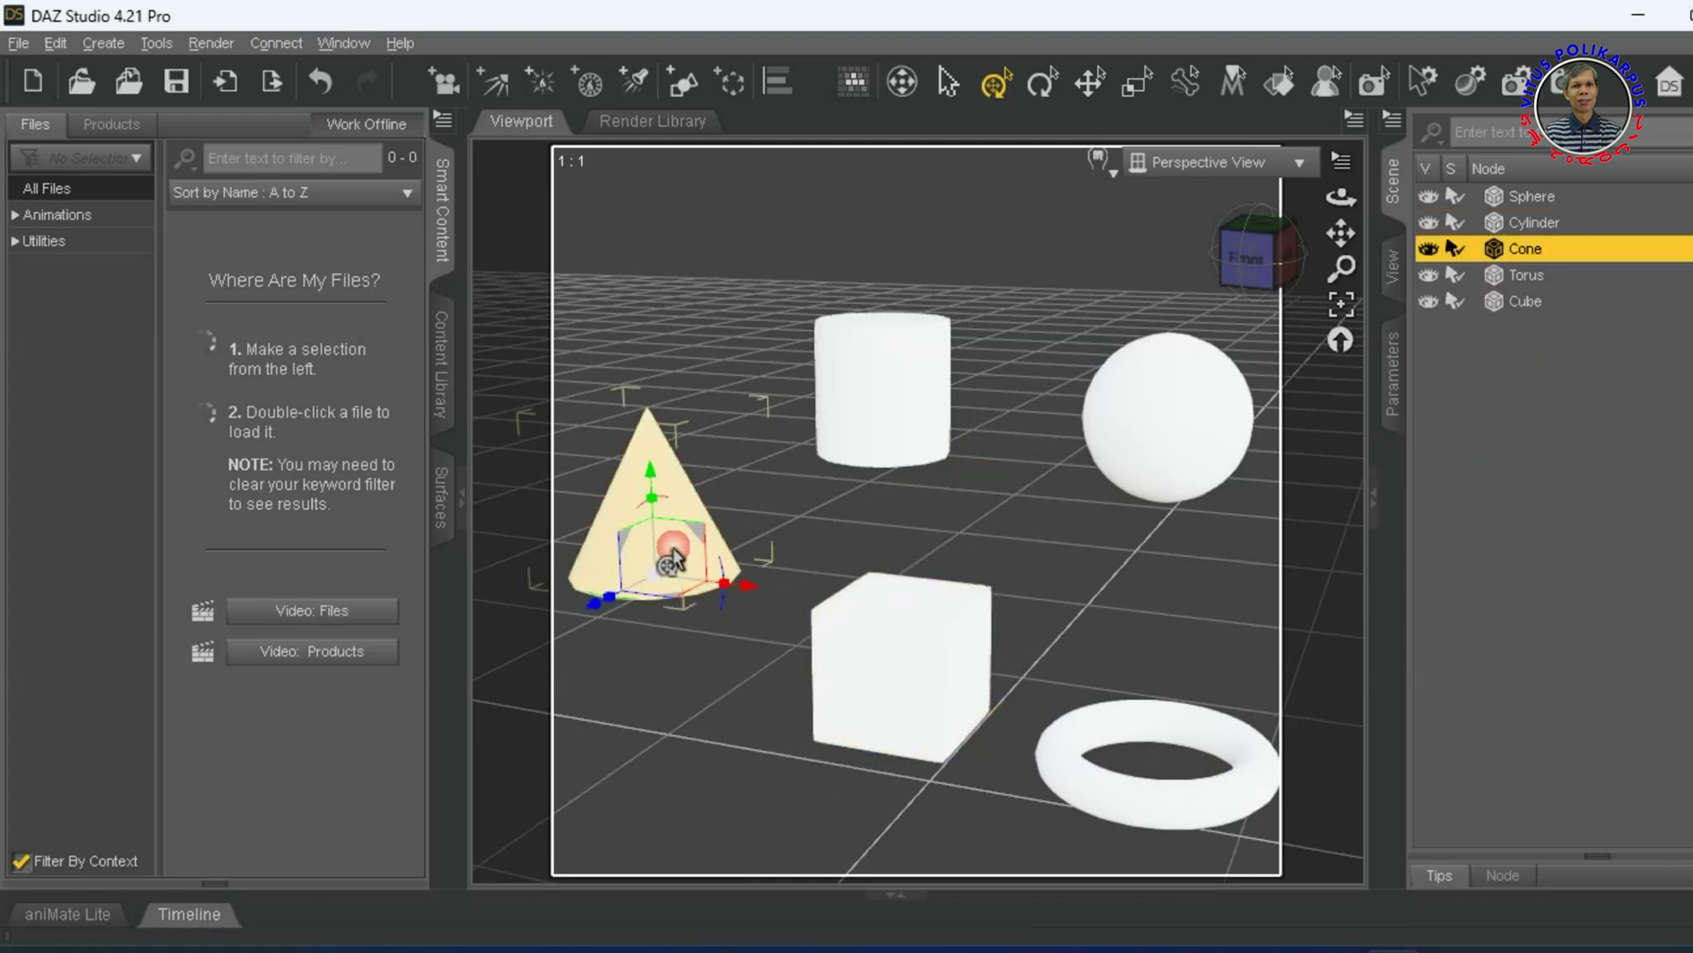
pyautogui.moveTo(700, 531)
pyautogui.mouseDown()
pyautogui.moveTo(673, 664)
pyautogui.moveTo(699, 545)
pyautogui.mouseUp()
# Nudge the cylinder slightly to the right and the sphere slightly to the left and down
pyautogui.click(885, 409)
pyautogui.moveTo(930, 410)
pyautogui.mouseDown()
pyautogui.moveTo(876, 400)
pyautogui.moveTo(982, 446)
pyautogui.moveTo(939, 411)
pyautogui.mouseUp()
pyautogui.click(1156, 423)
pyautogui.moveTo(1219, 465)
pyautogui.mouseDown()
pyautogui.moveTo(1217, 450)
pyautogui.moveTo(1202, 478)
pyautogui.moveTo(1212, 460)
pyautogui.mouseUp()
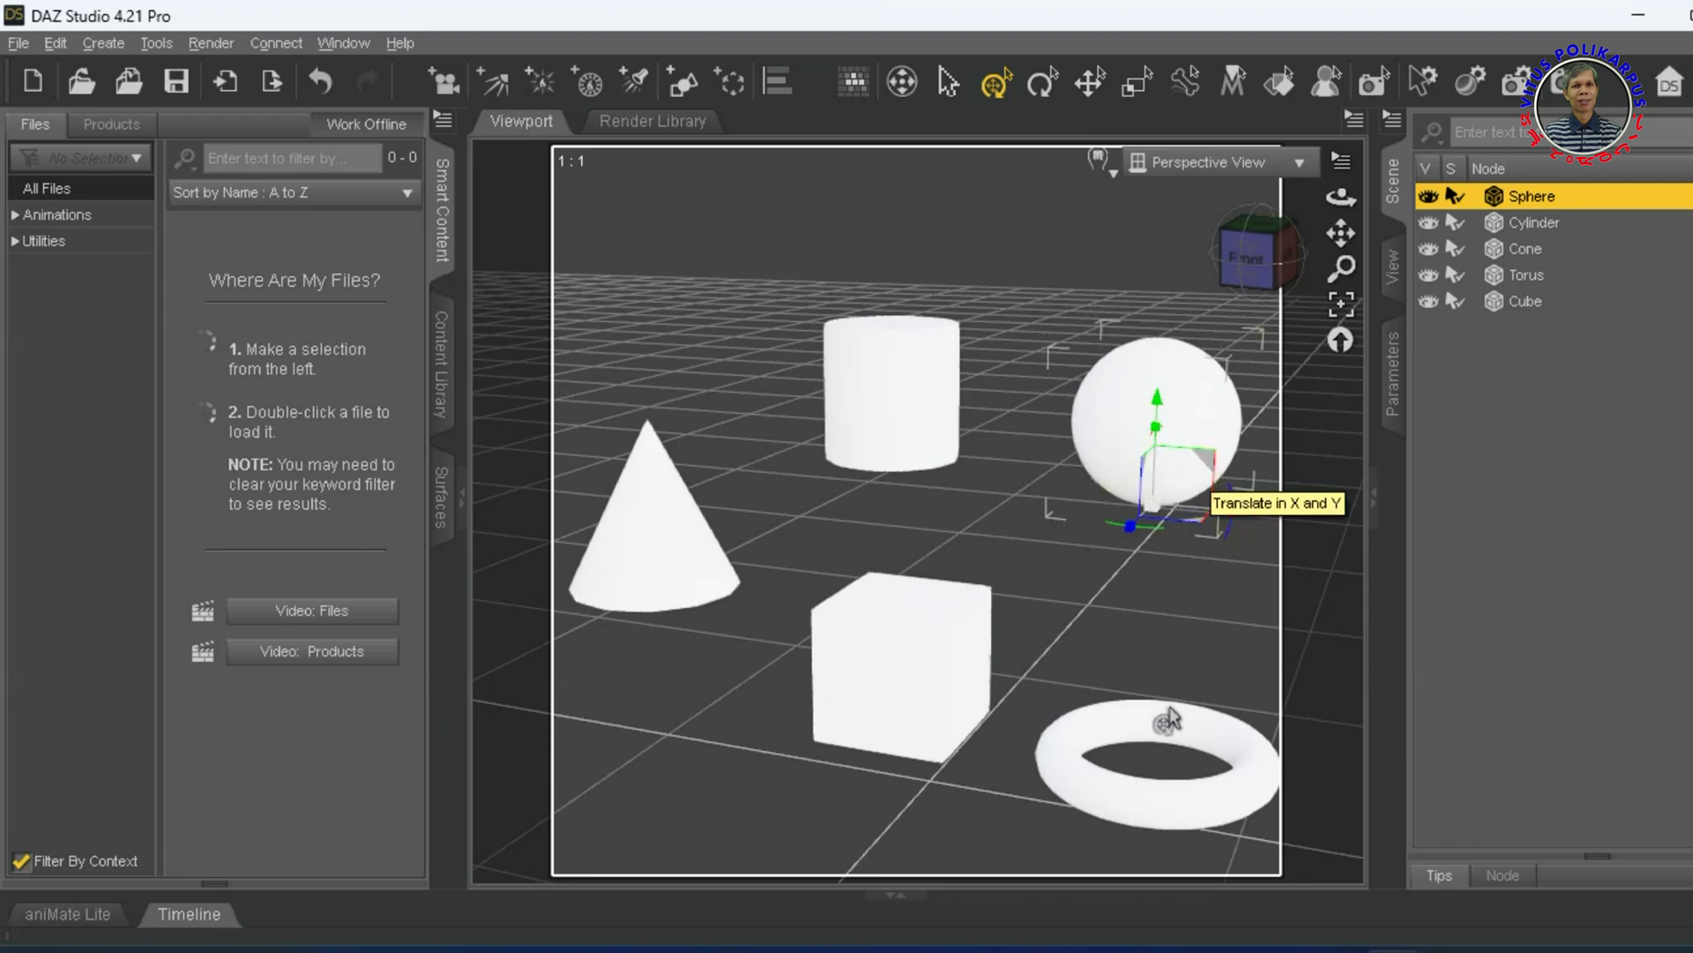
# Raise the torus slightly and shift the cube a little to the left
pyautogui.click(1147, 803)
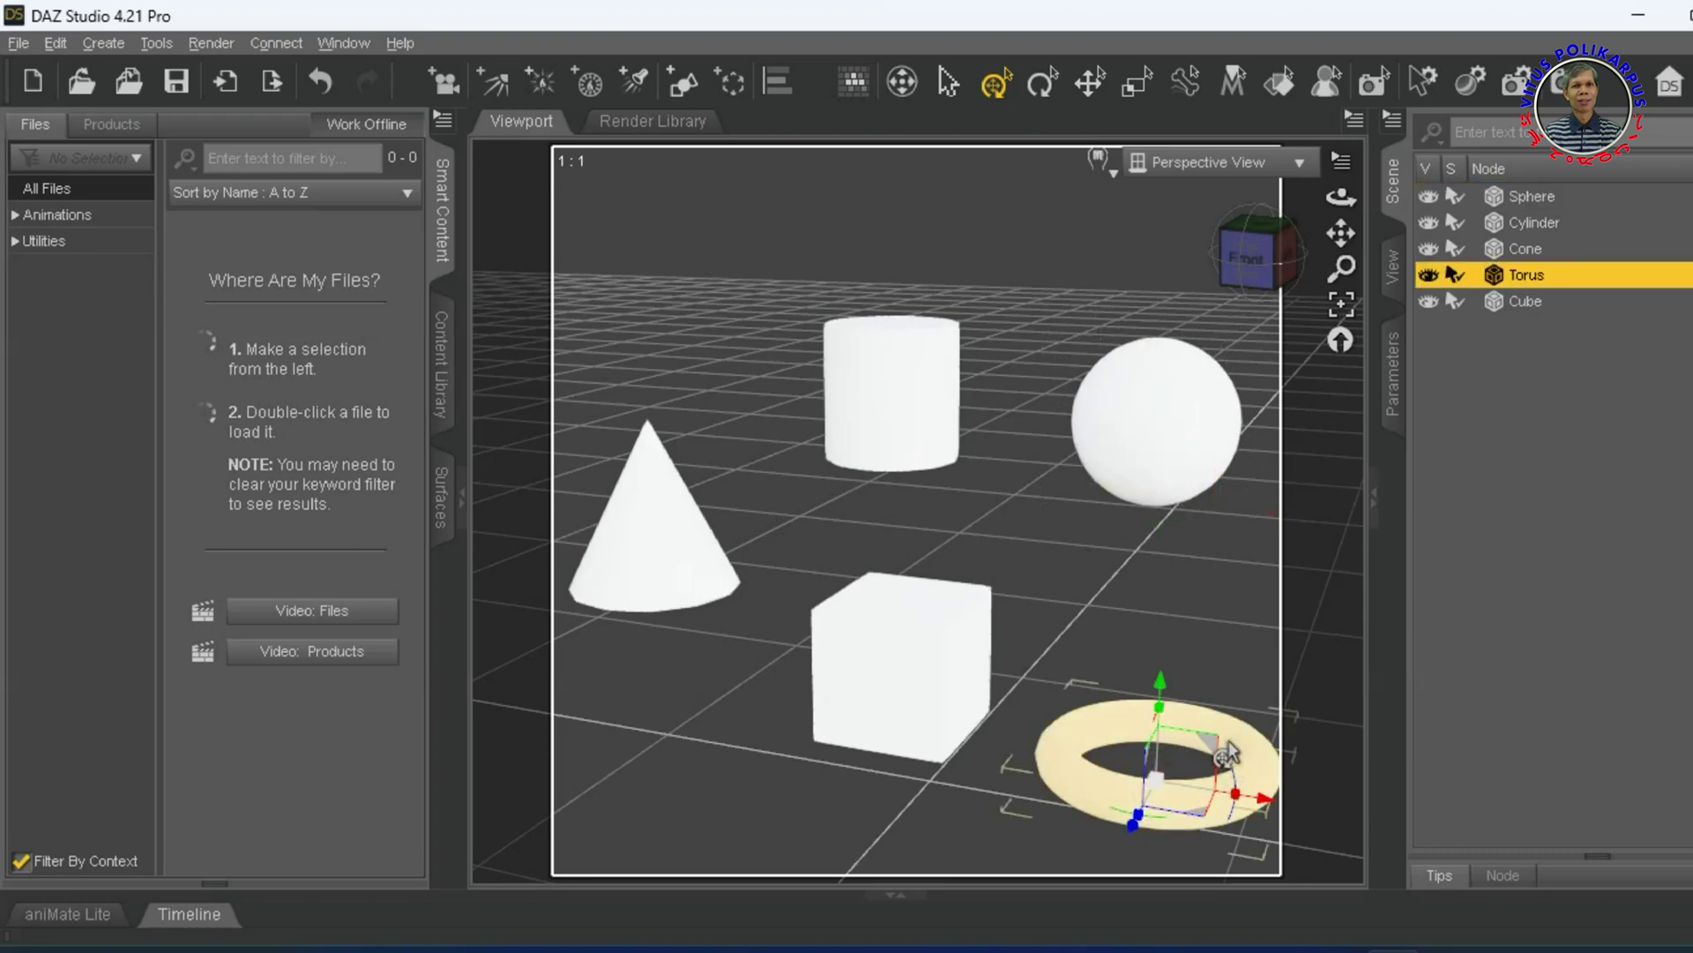
pyautogui.moveTo(1212, 737)
pyautogui.mouseDown()
pyautogui.moveTo(1201, 674)
pyautogui.moveTo(1210, 740)
pyautogui.mouseUp()
pyautogui.click(940, 672)
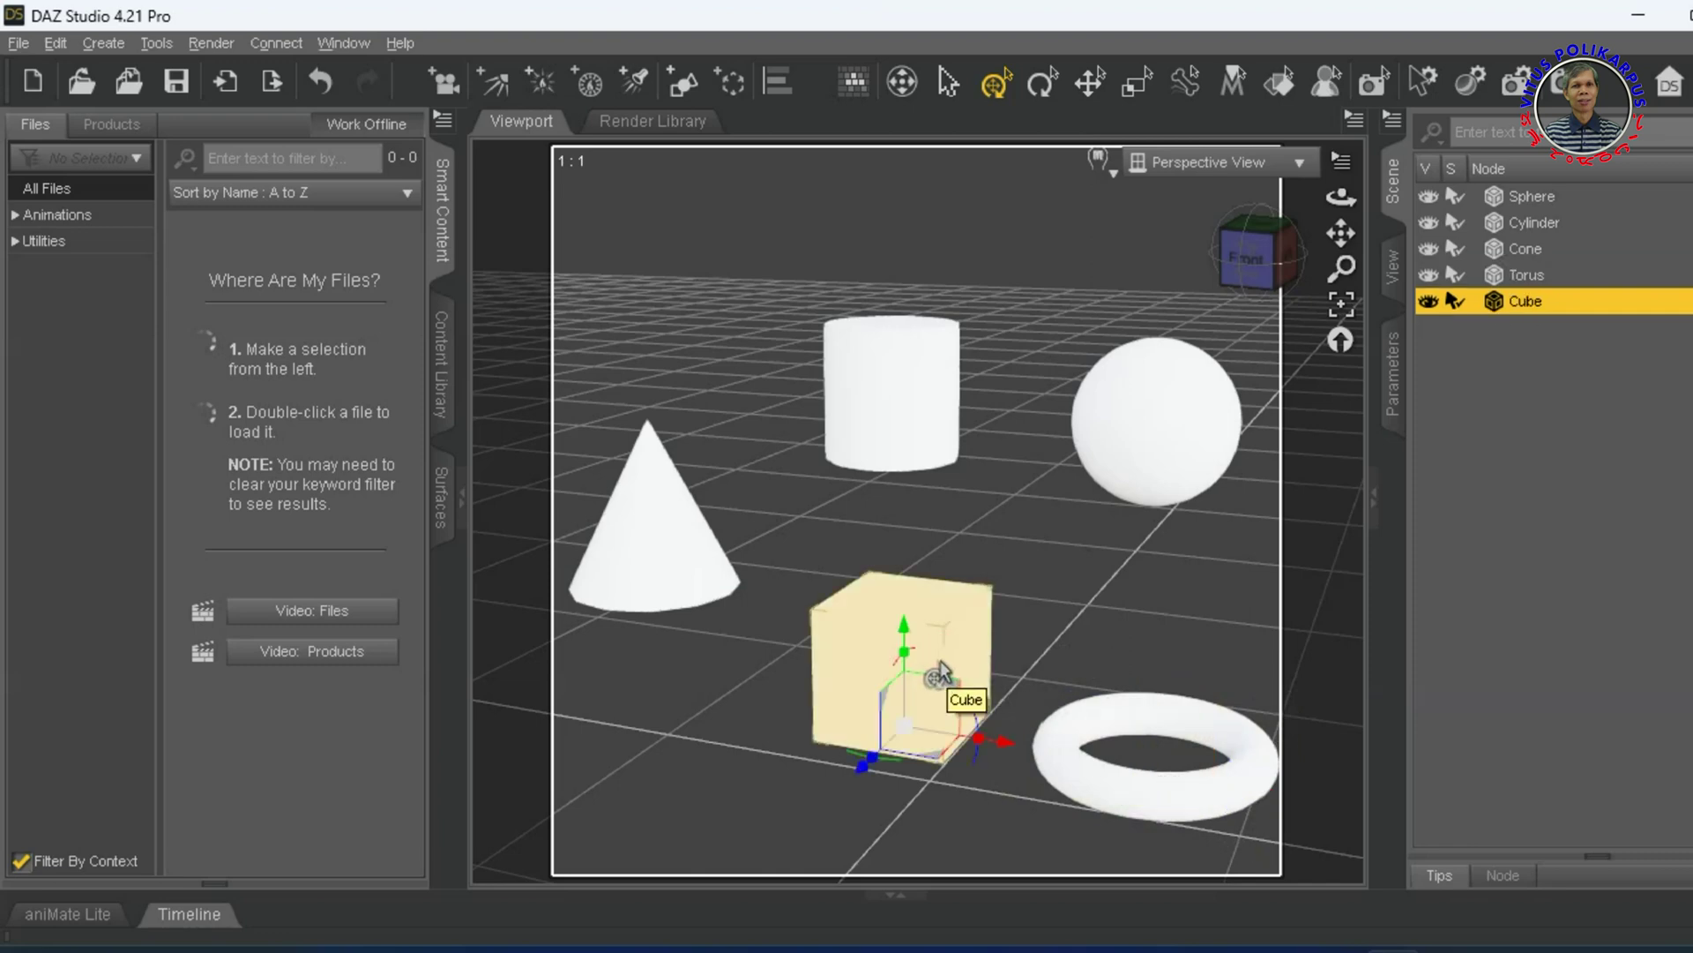
pyautogui.moveTo(942, 684); pyautogui.dragTo(935, 695)
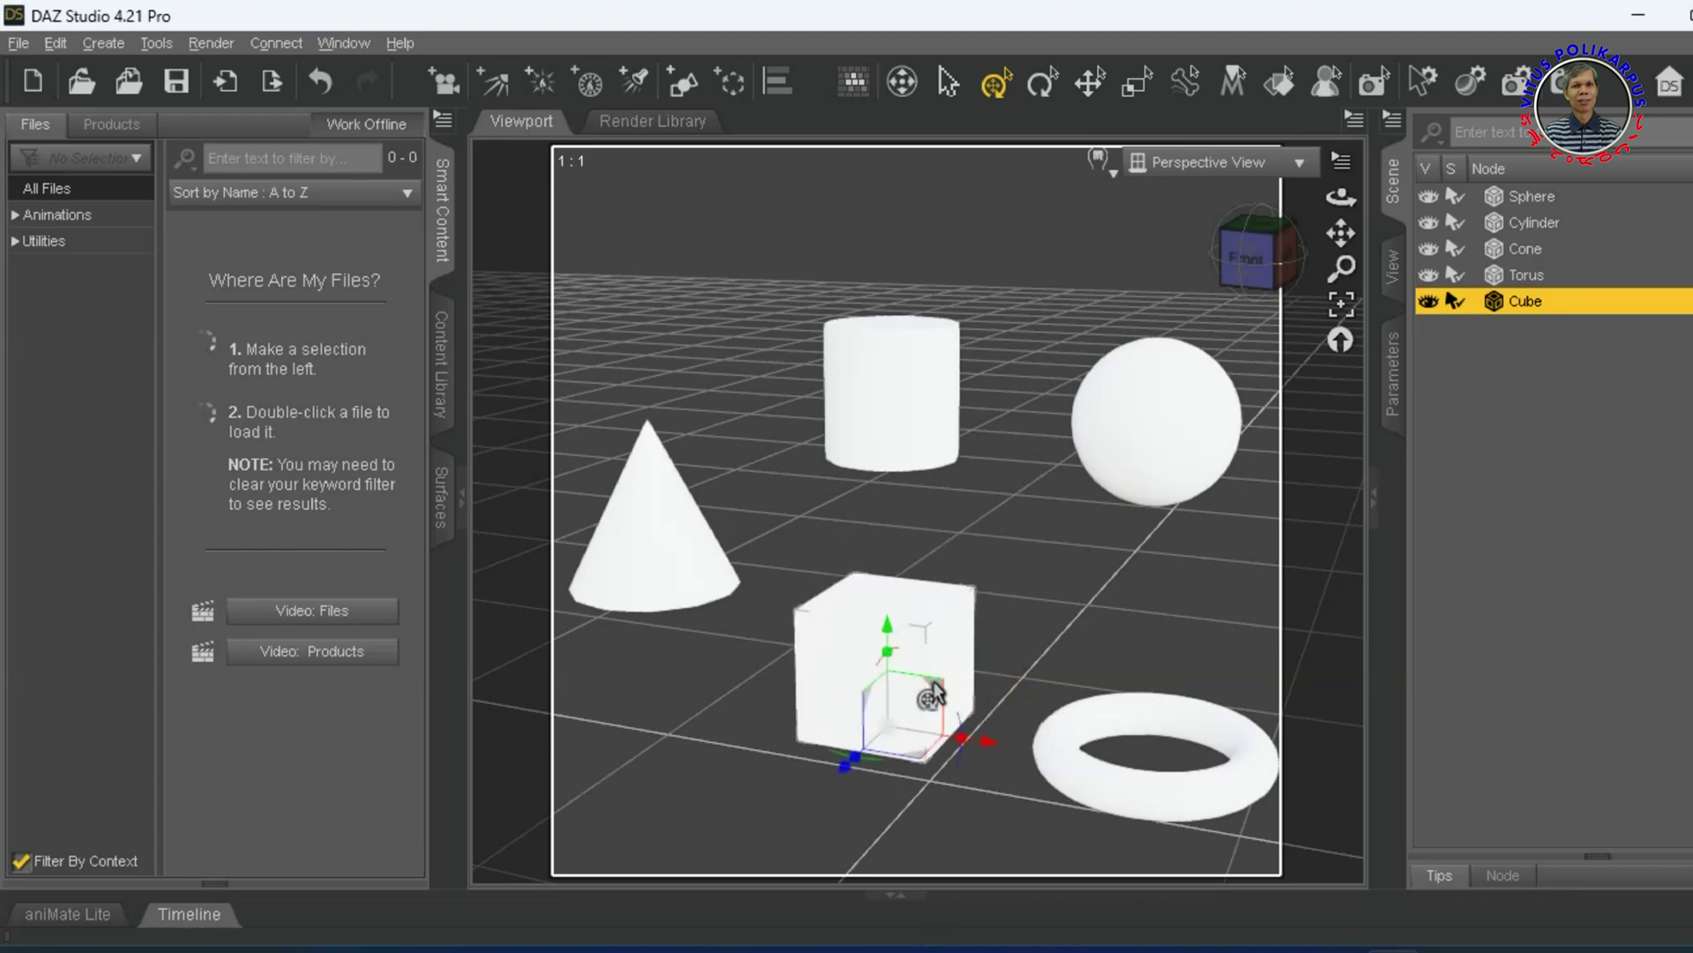
# Parent the torus to the cube in the scene hierarchy, then collapse and expand the cube's branch to check it
pyautogui.click(1120, 787)
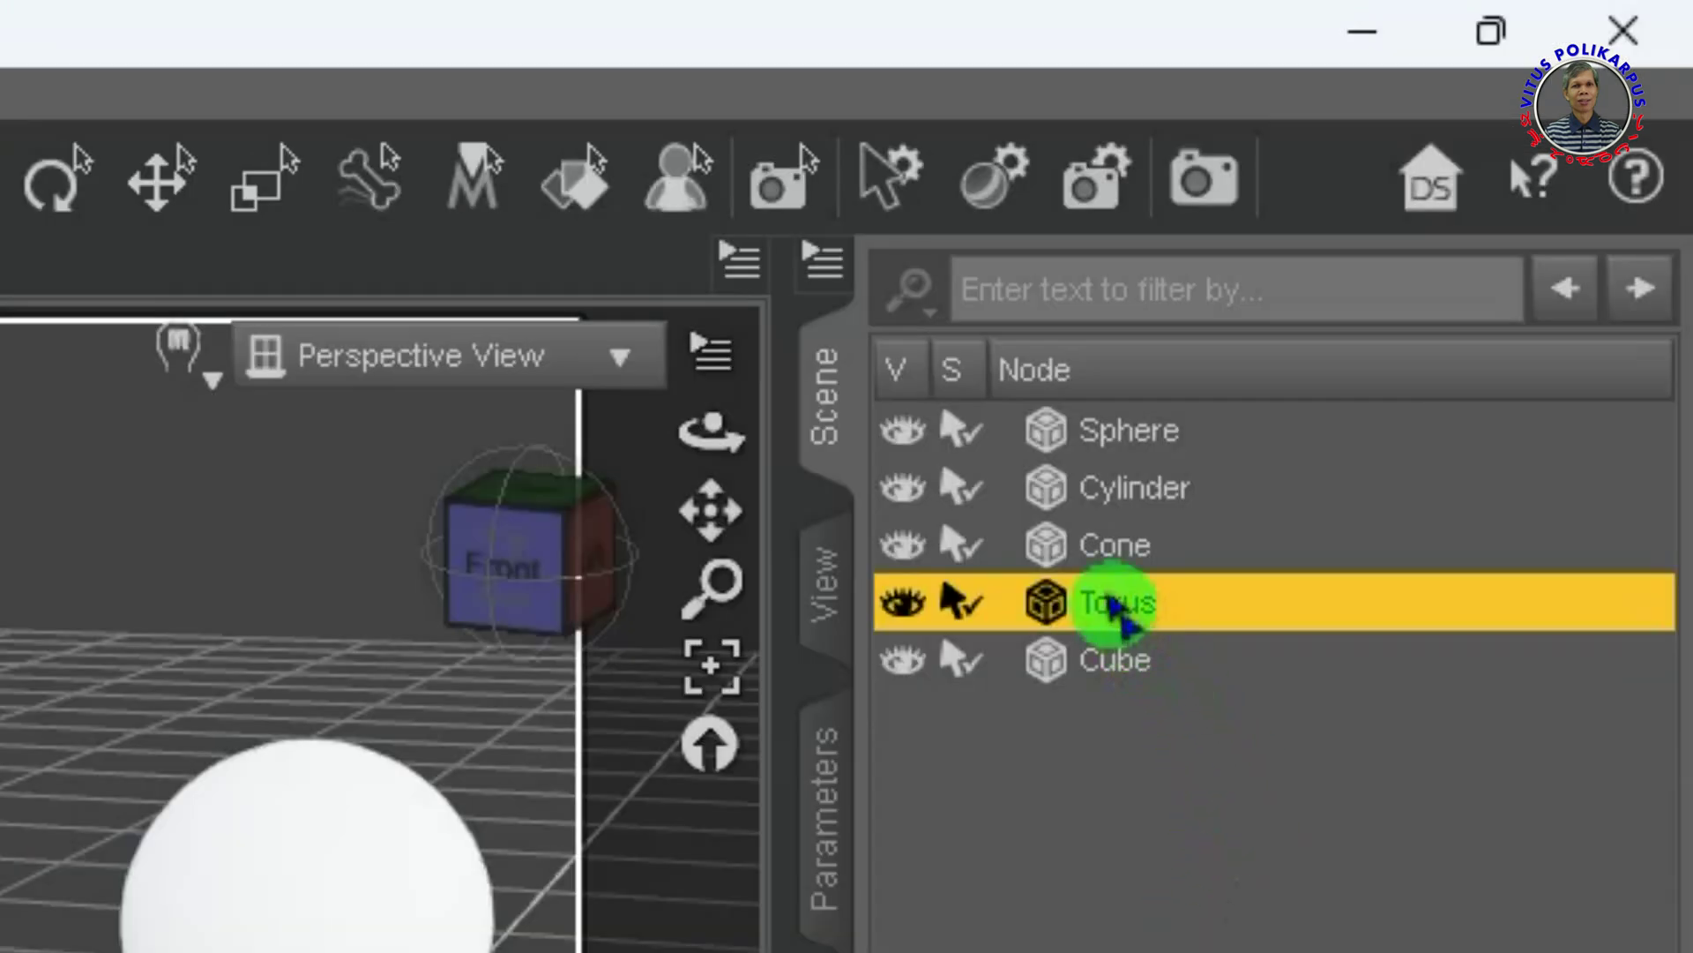
pyautogui.moveTo(1171, 618); pyautogui.dragTo(1123, 691)
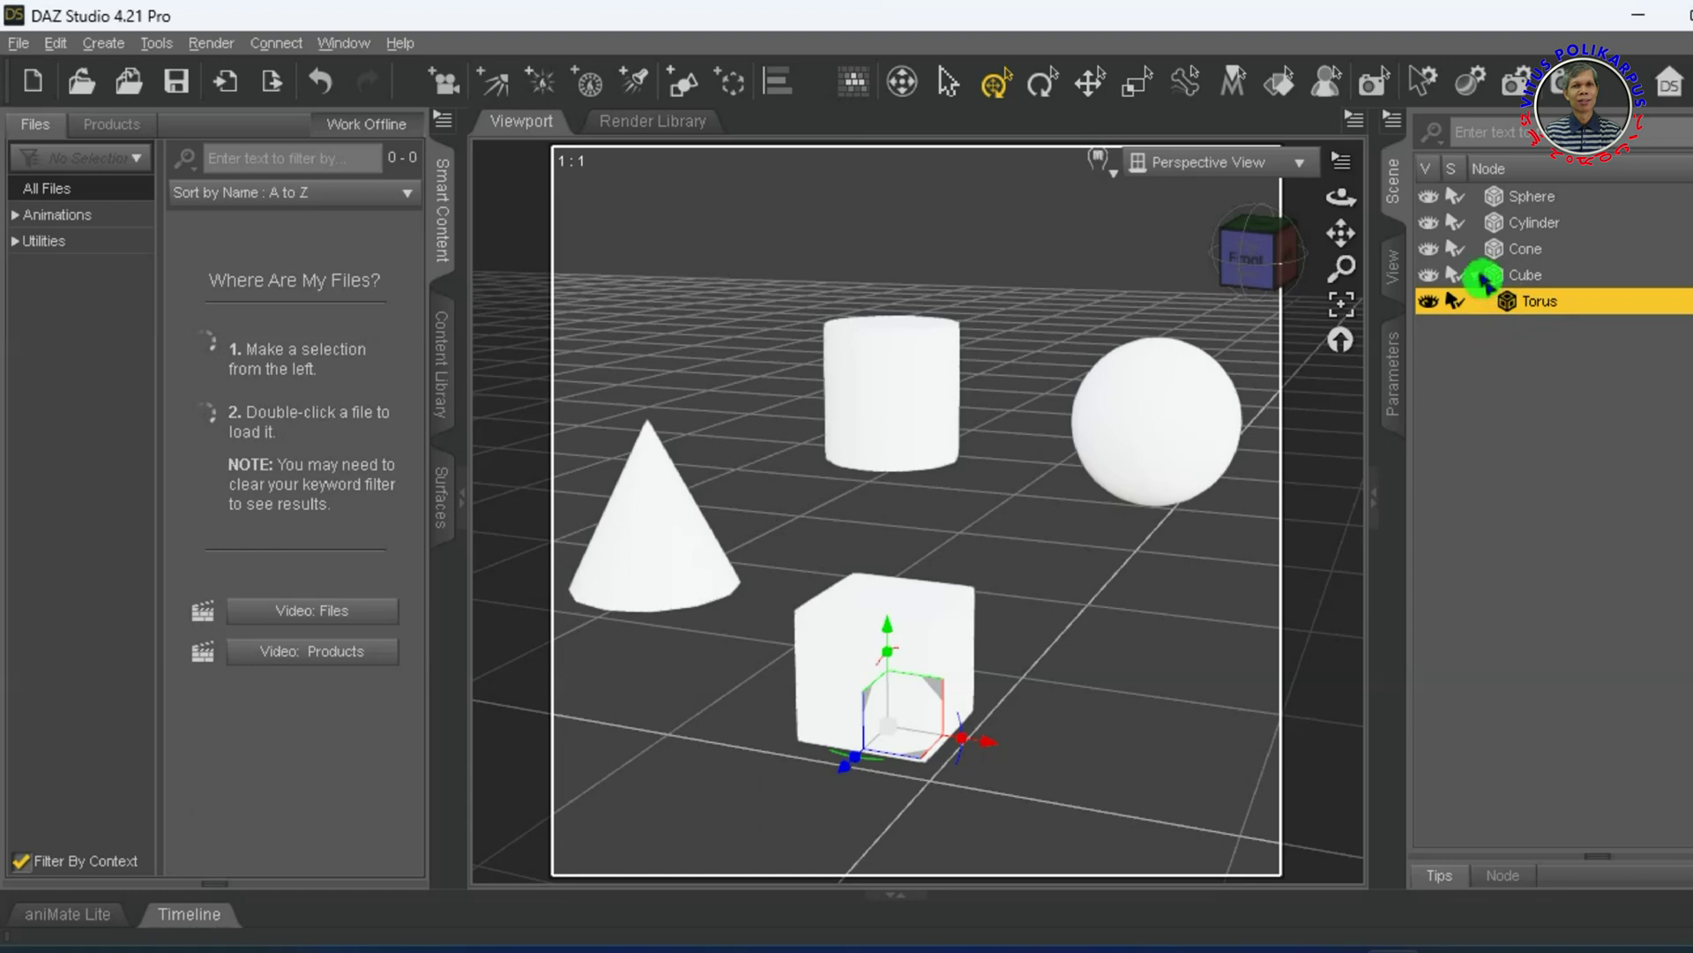
pyautogui.click(1474, 275)
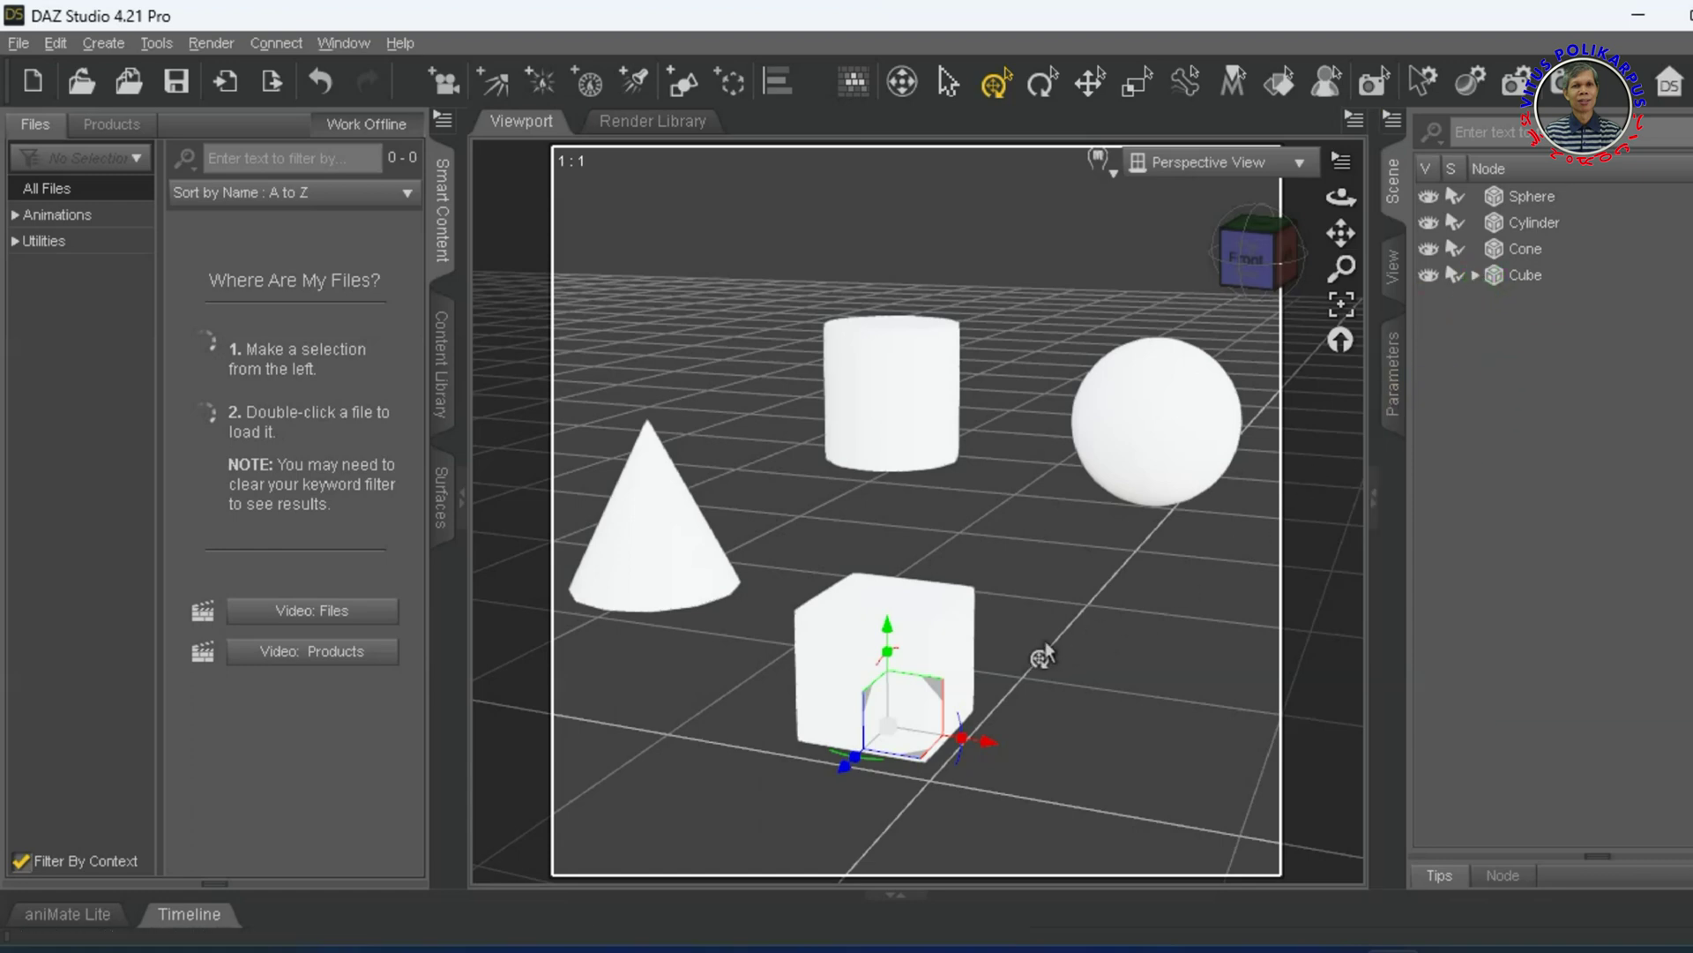
pyautogui.click(1480, 278)
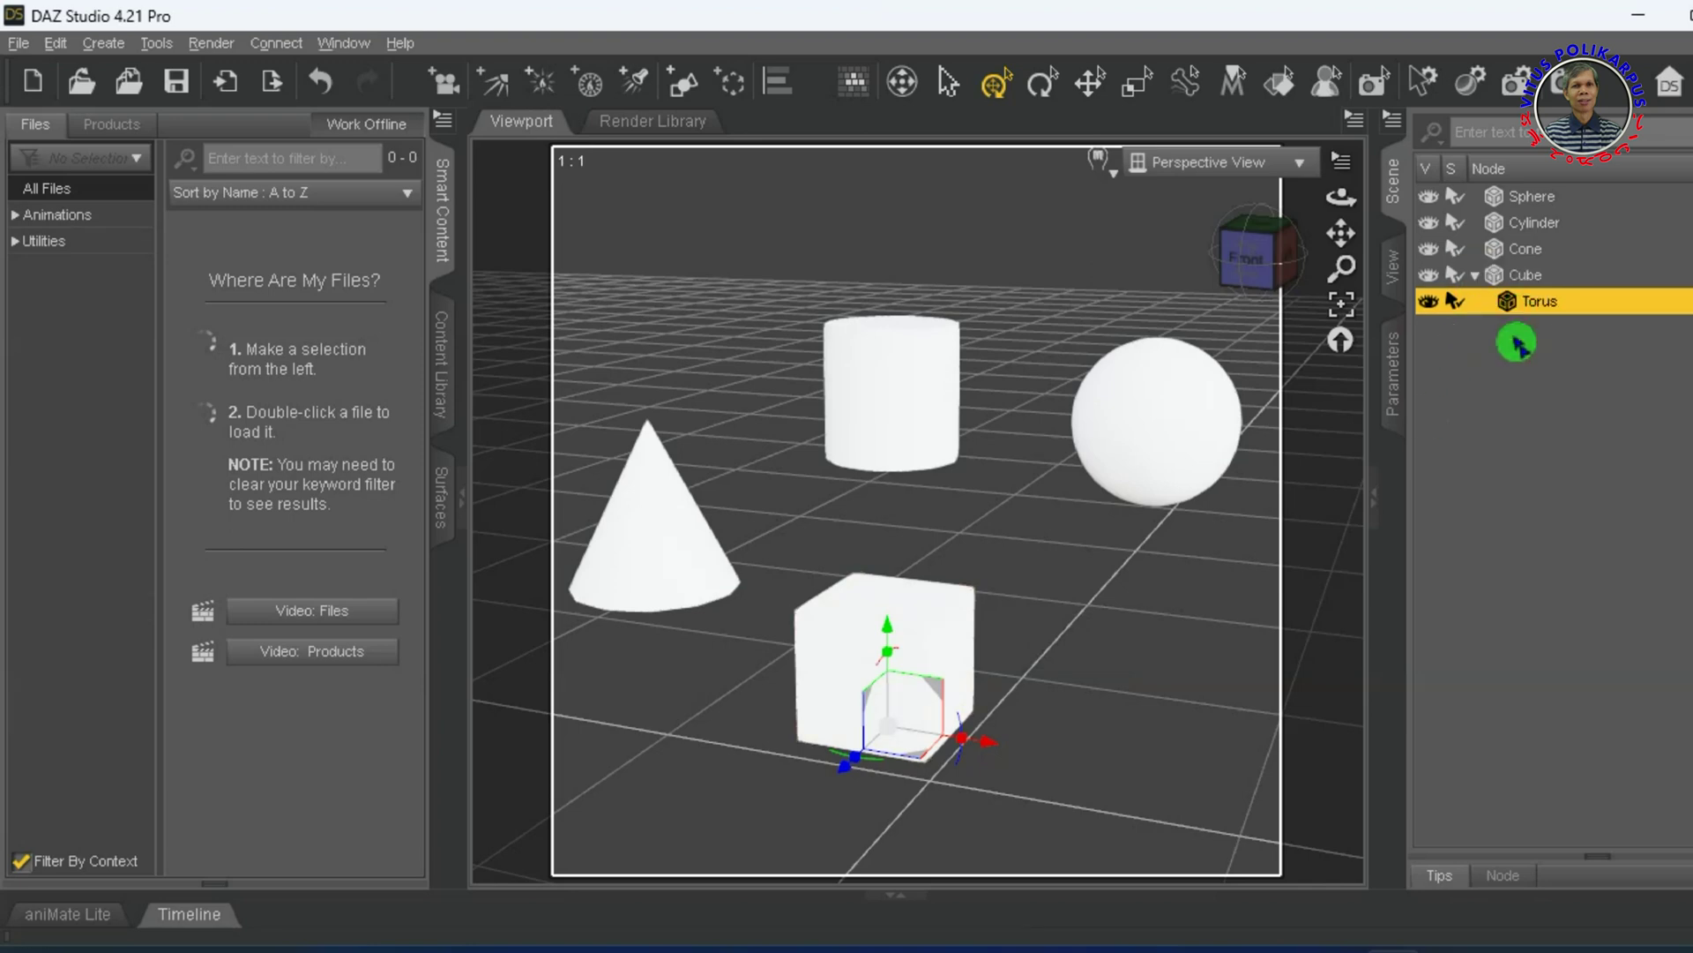
# Move the torus out of the cube to the right of it and scale it up until it is wider than the cube
pyautogui.moveTo(922, 692); pyautogui.dragTo(1169, 725)
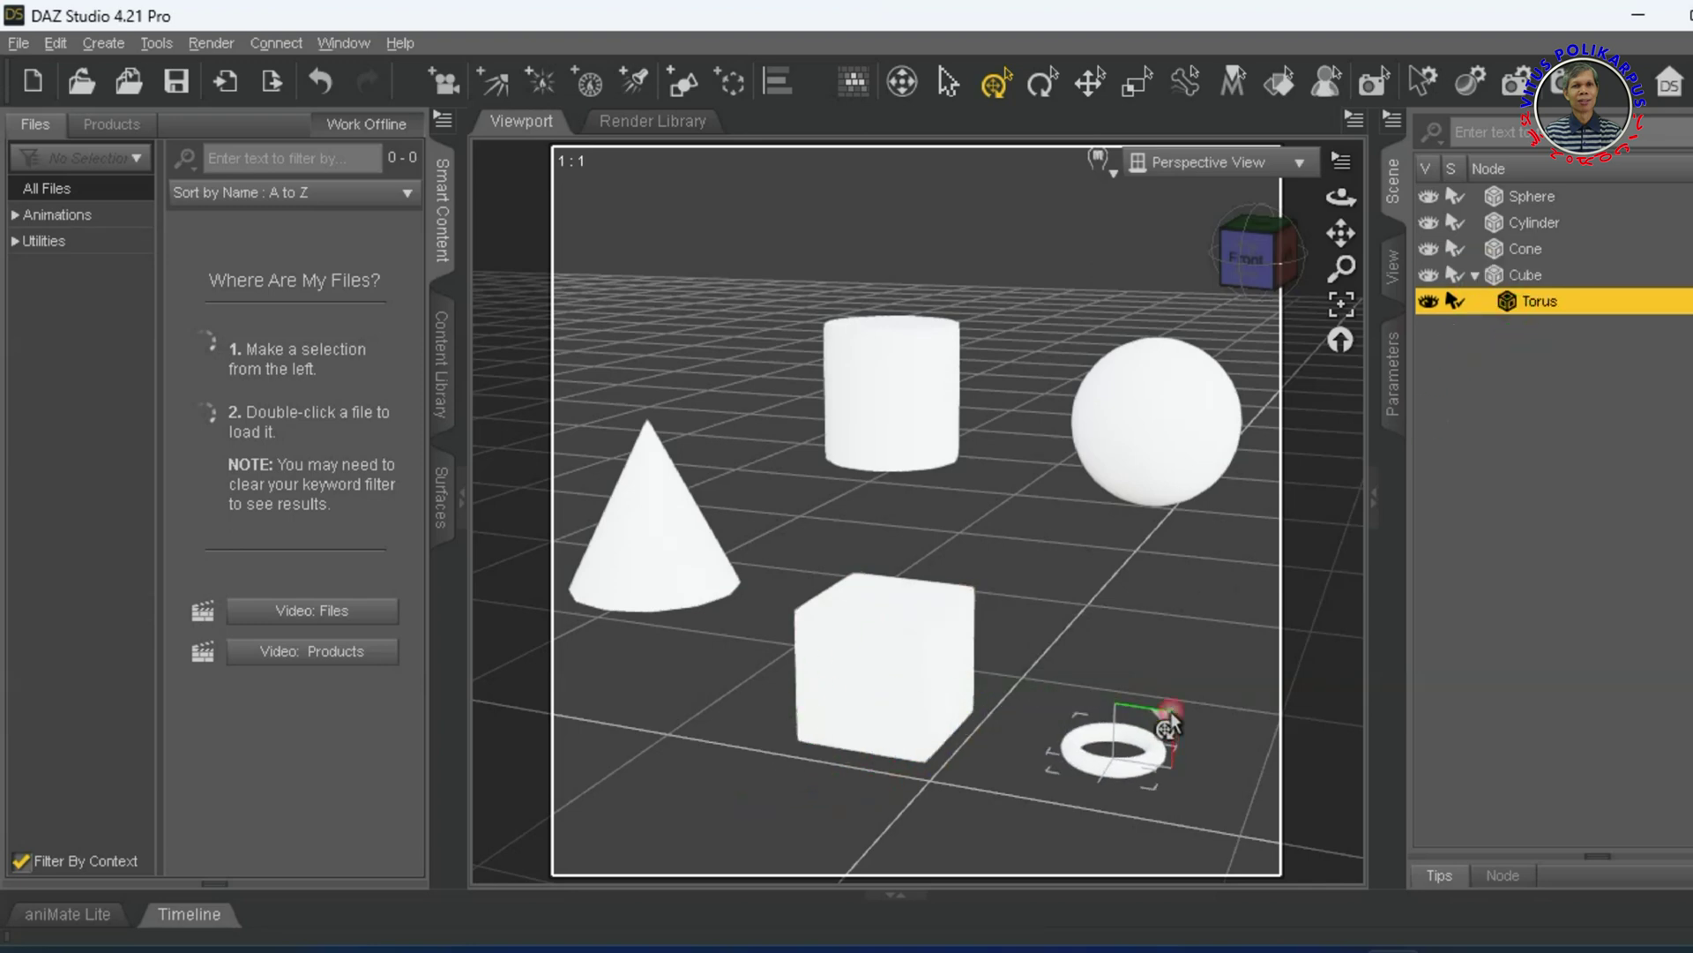
pyautogui.moveTo(1114, 758); pyautogui.dragTo(1149, 746)
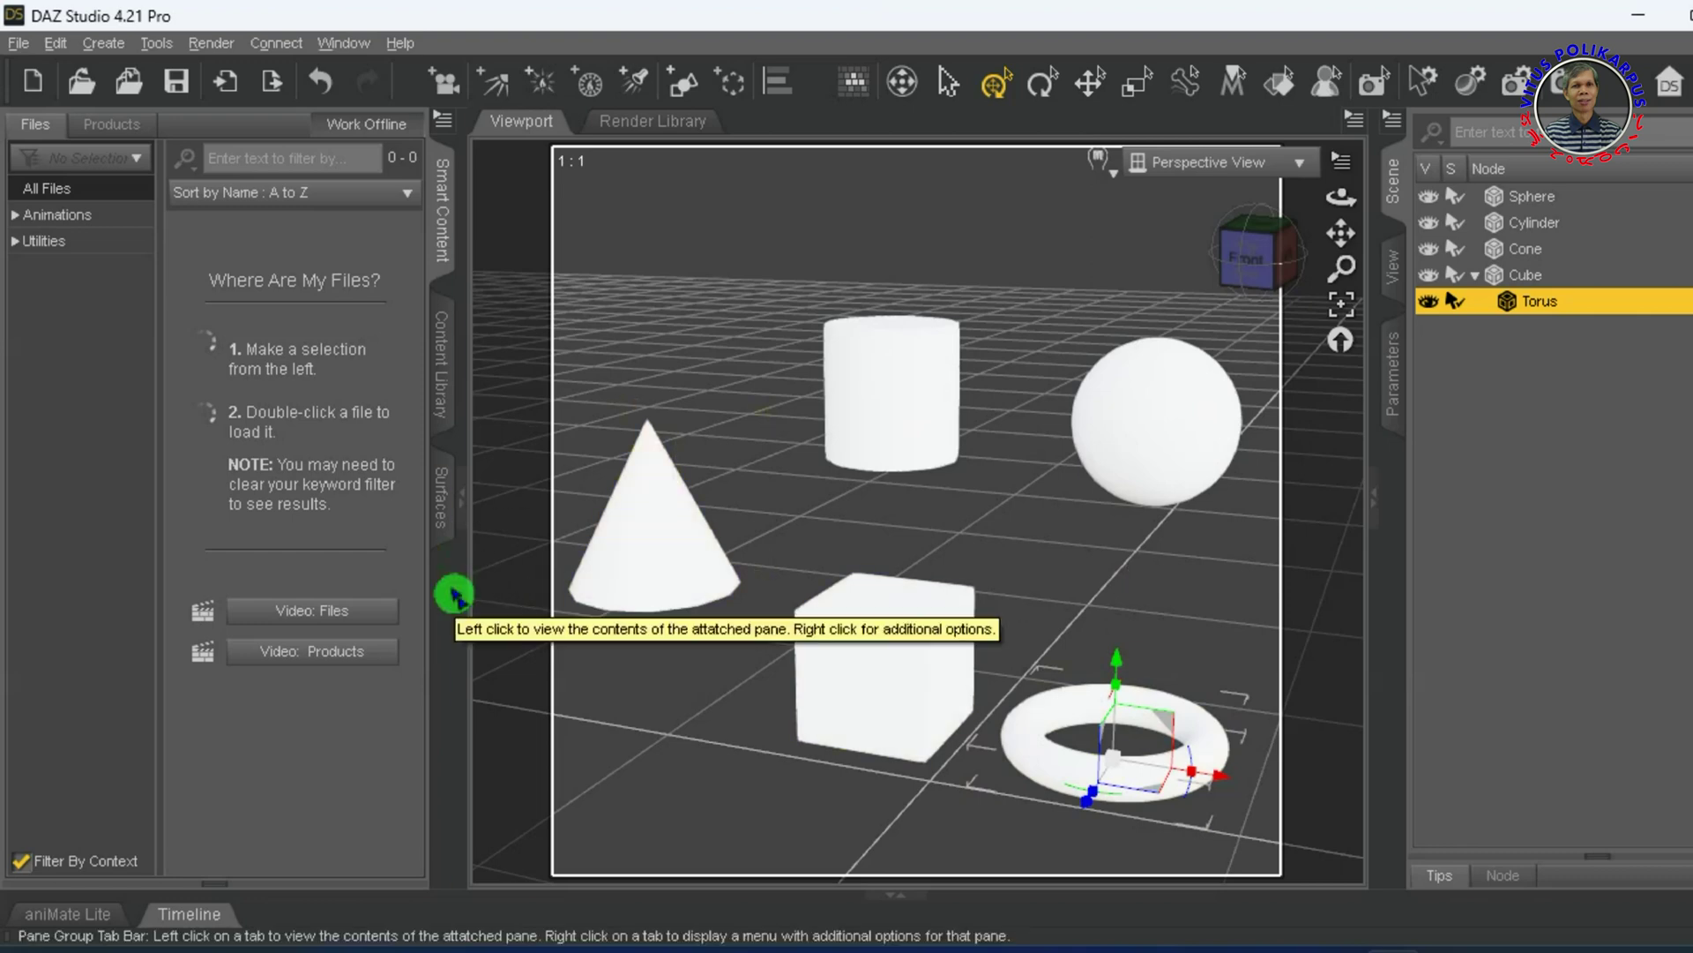
# Set the torus's base color to green and the sphere's base color to black, and clear the selection
pyautogui.click(438, 512)
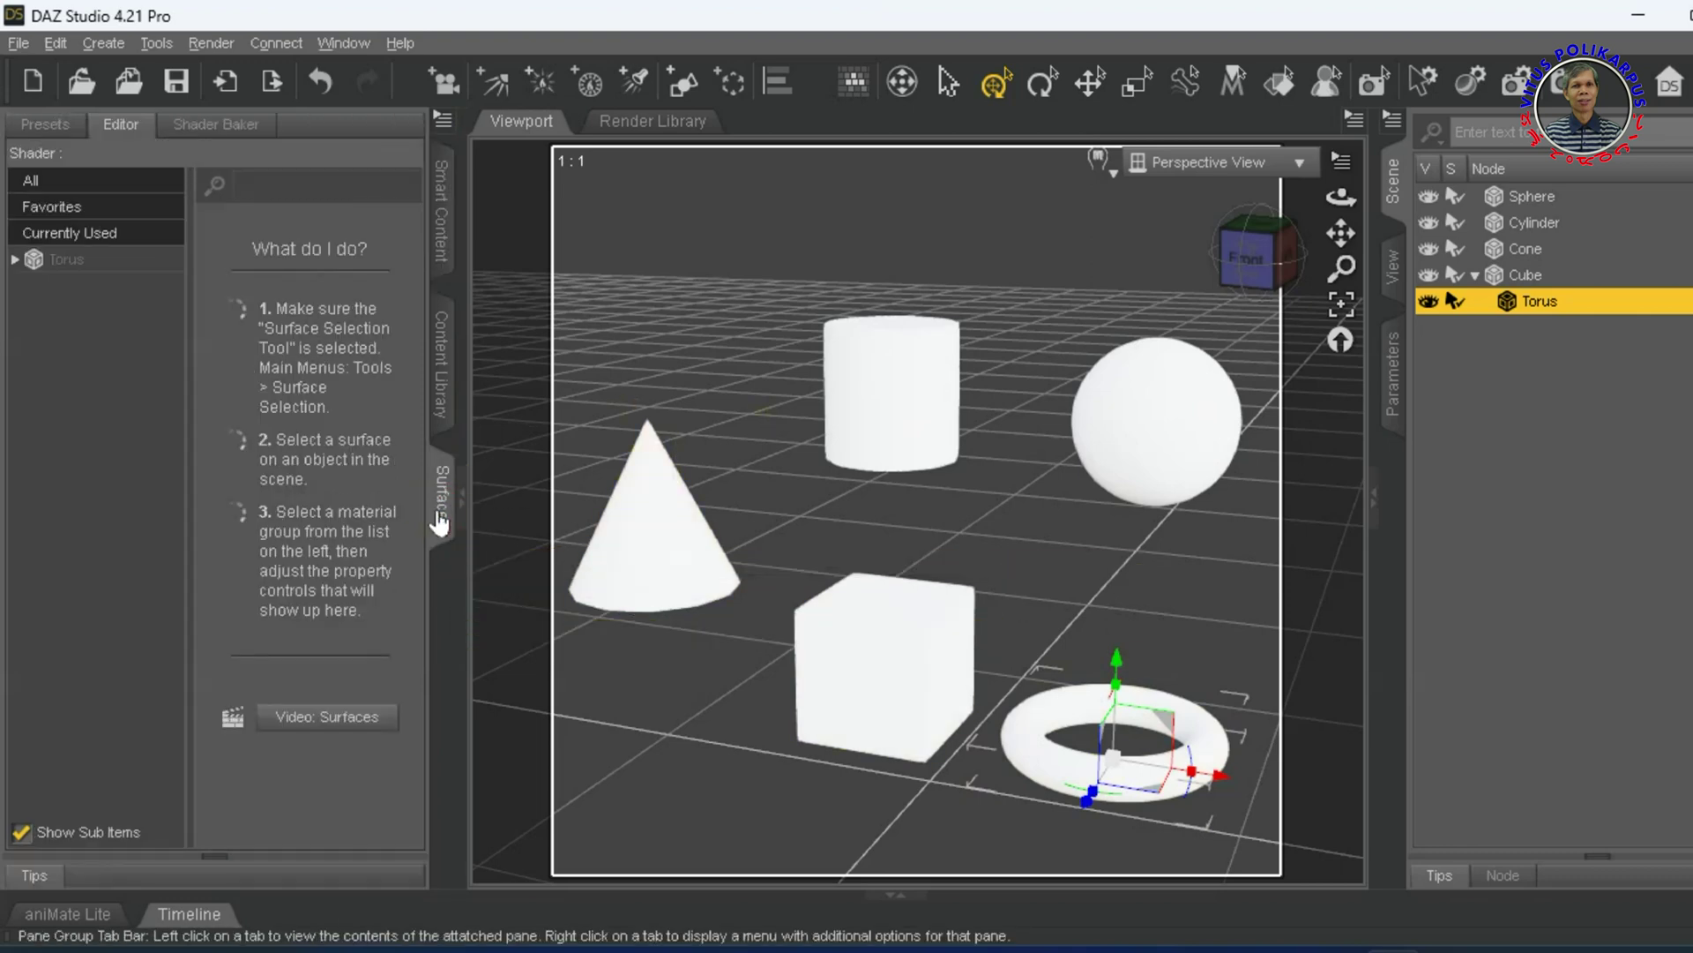
pyautogui.click(46, 275)
pyautogui.click(89, 337)
pyautogui.click(317, 343)
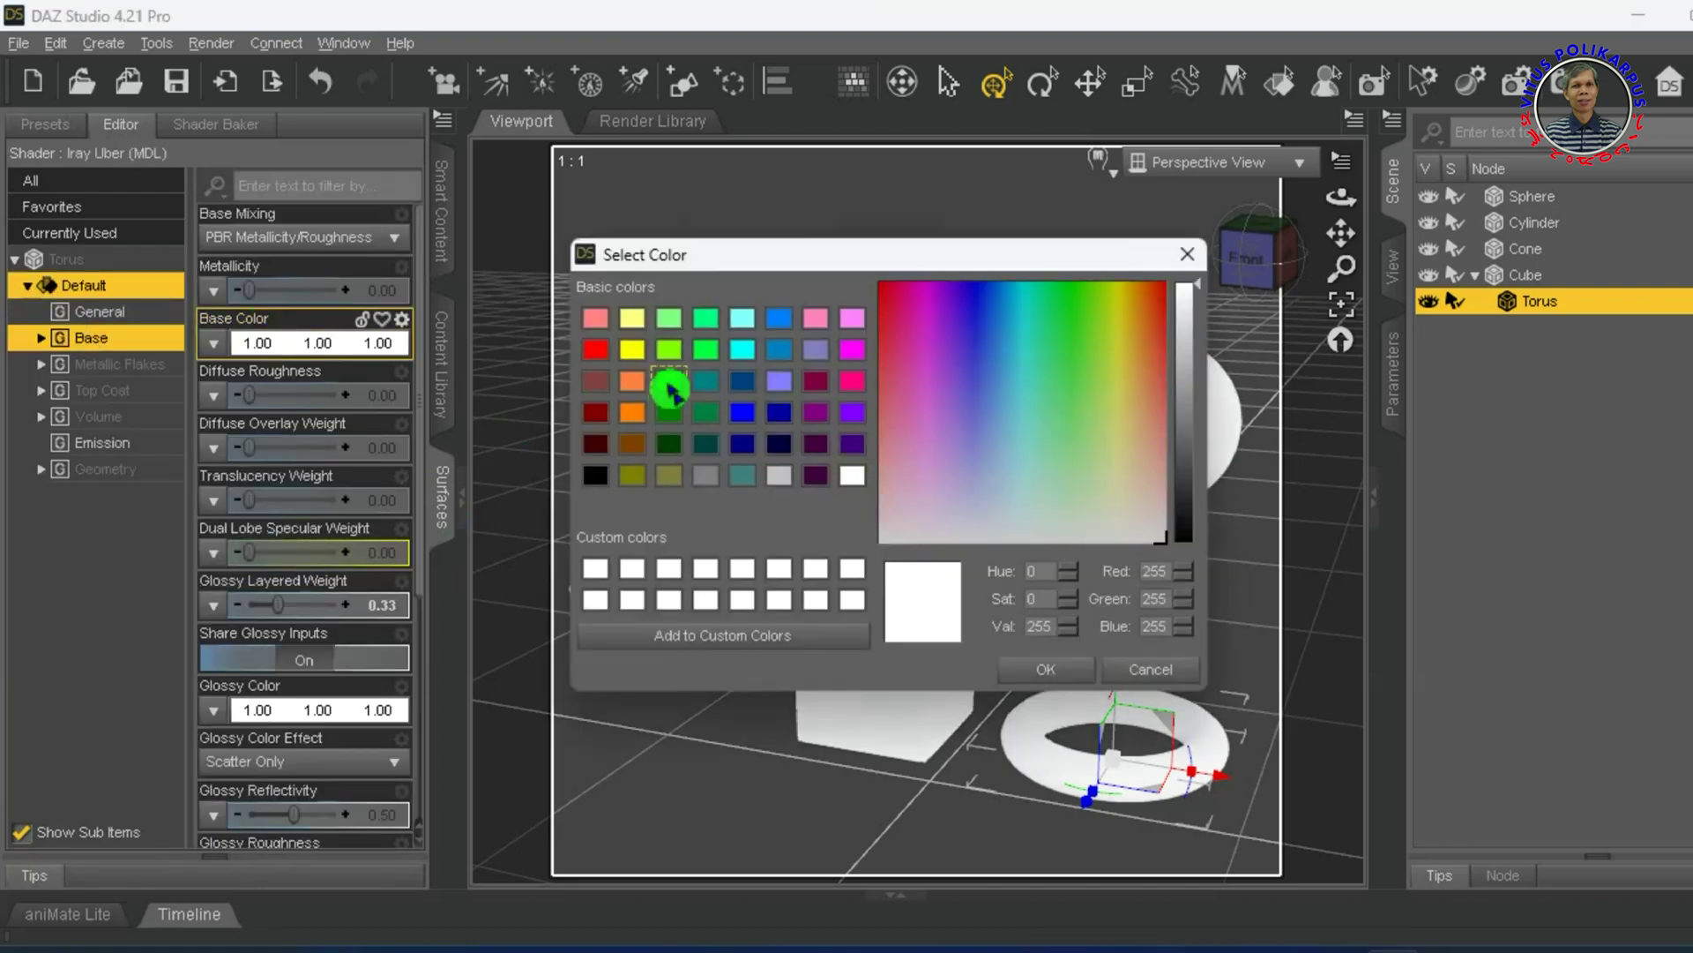
pyautogui.click(669, 389)
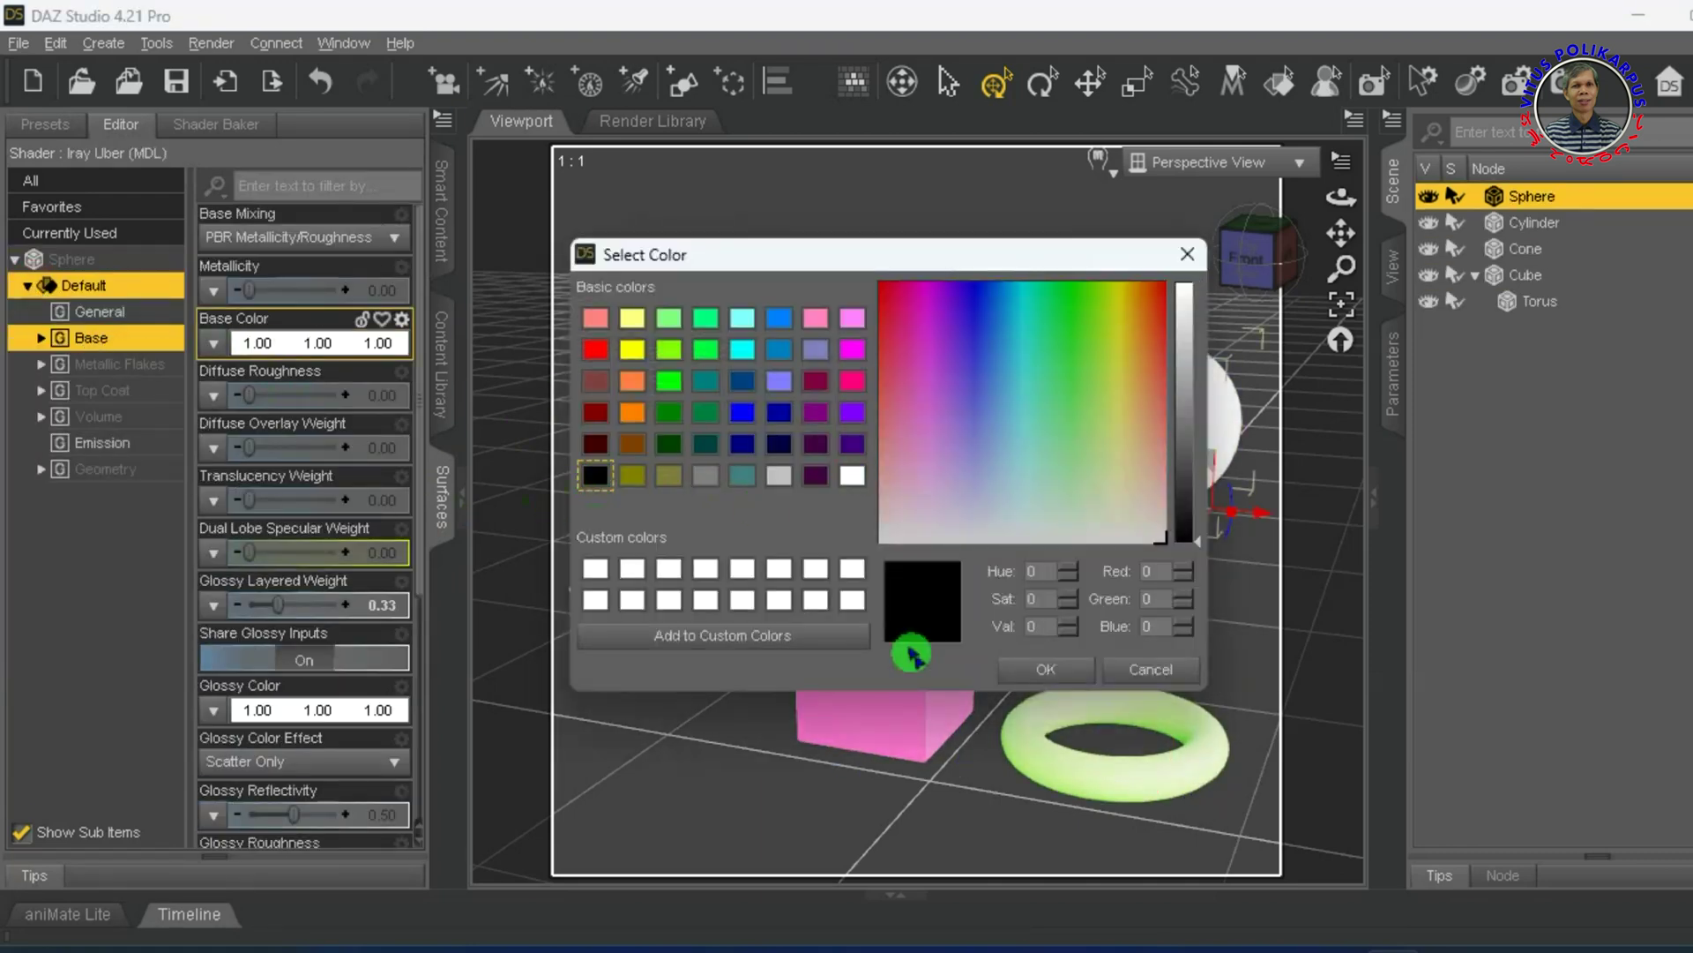
pyautogui.press('Return')
pyautogui.click(838, 825)
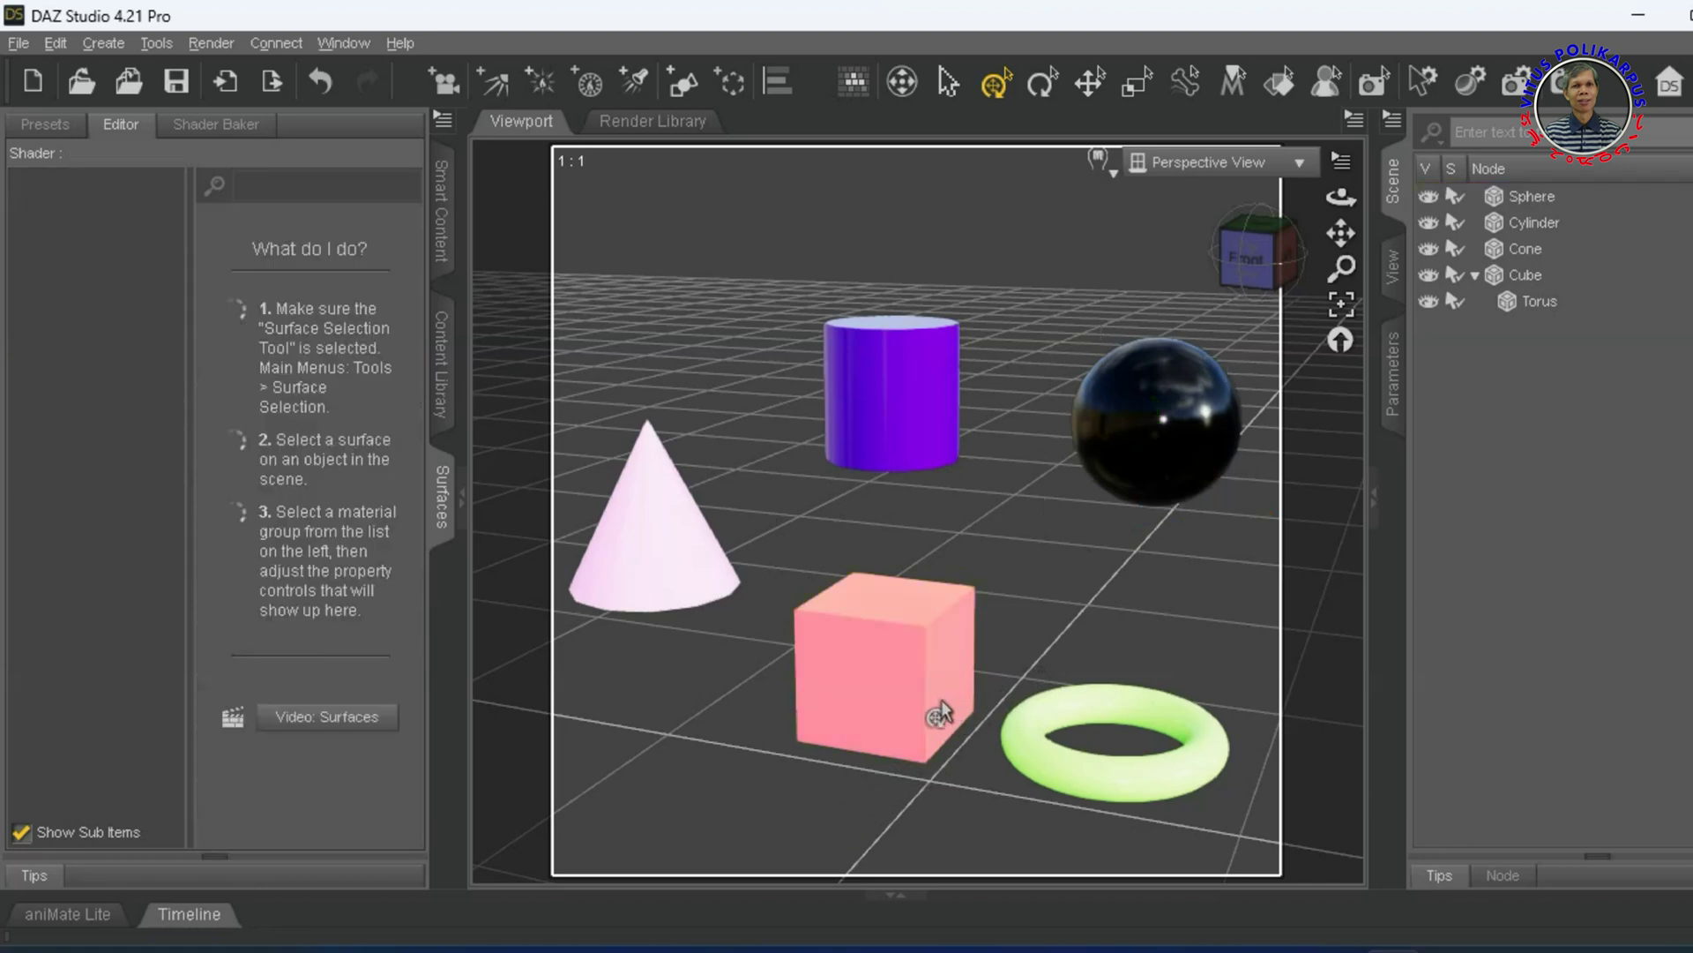
# Shift the cube with its child torus slightly to the right, and move the torus on its own slightly up and right
pyautogui.click(876, 710)
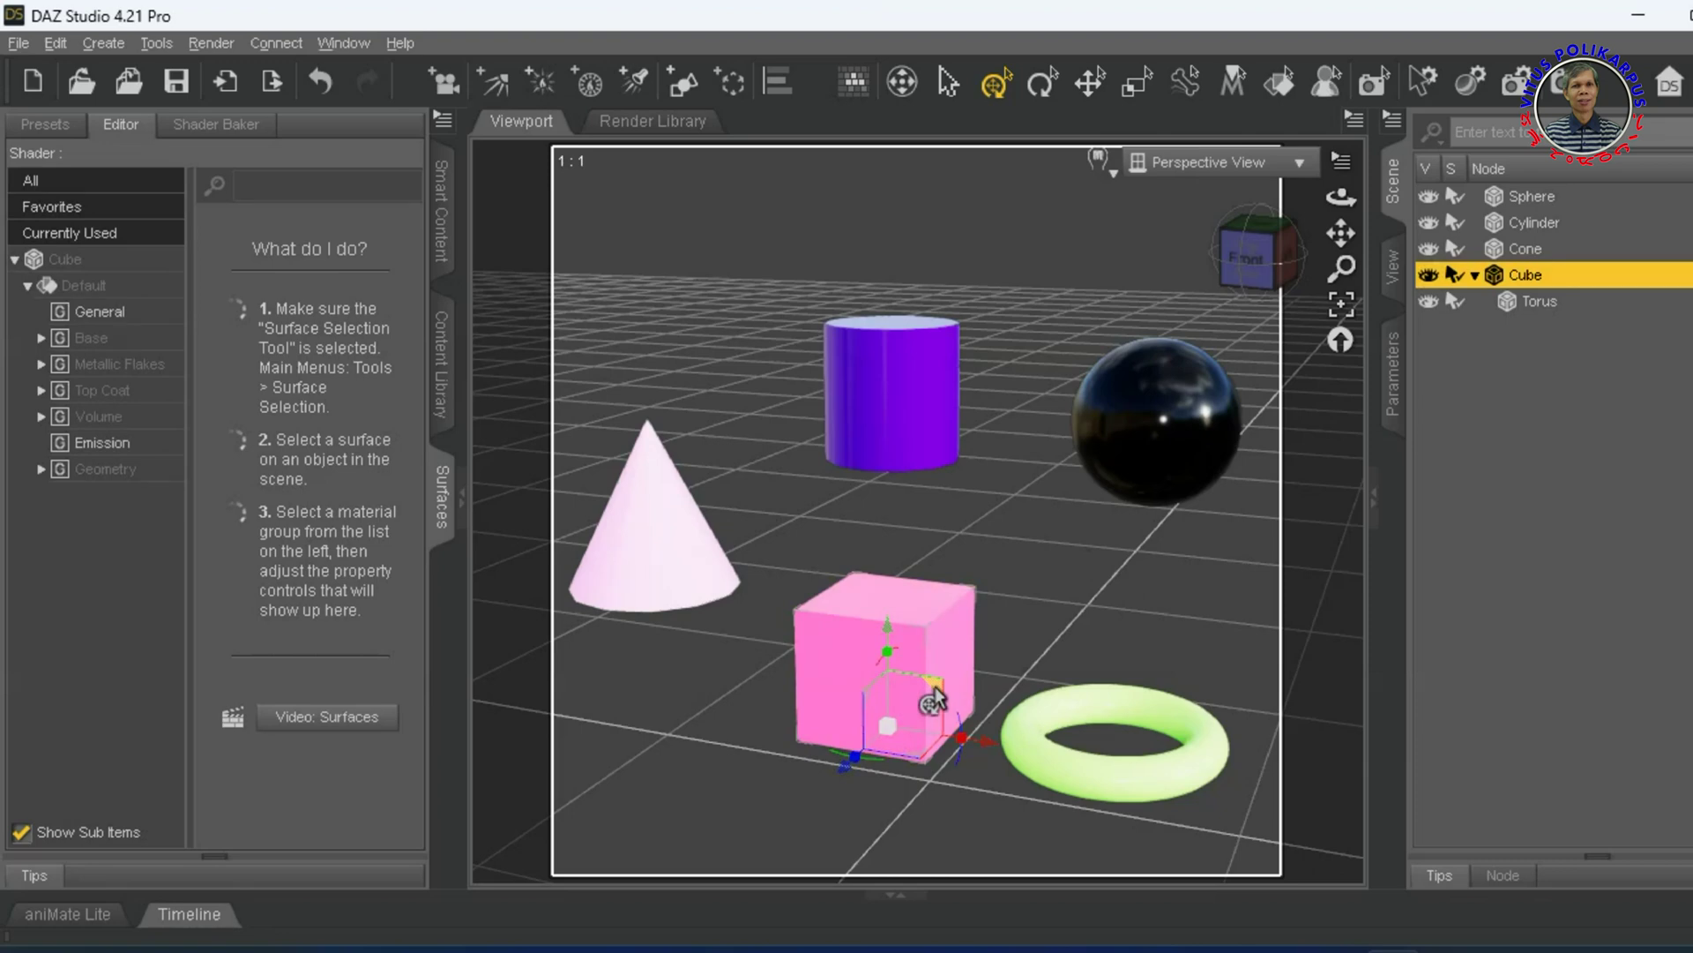
pyautogui.moveTo(933, 700)
pyautogui.mouseDown()
pyautogui.moveTo(860, 752)
pyautogui.moveTo(756, 741)
pyautogui.moveTo(960, 688)
pyautogui.moveTo(747, 697)
pyautogui.moveTo(881, 820)
pyautogui.moveTo(929, 805)
pyautogui.moveTo(949, 699)
pyautogui.mouseUp()
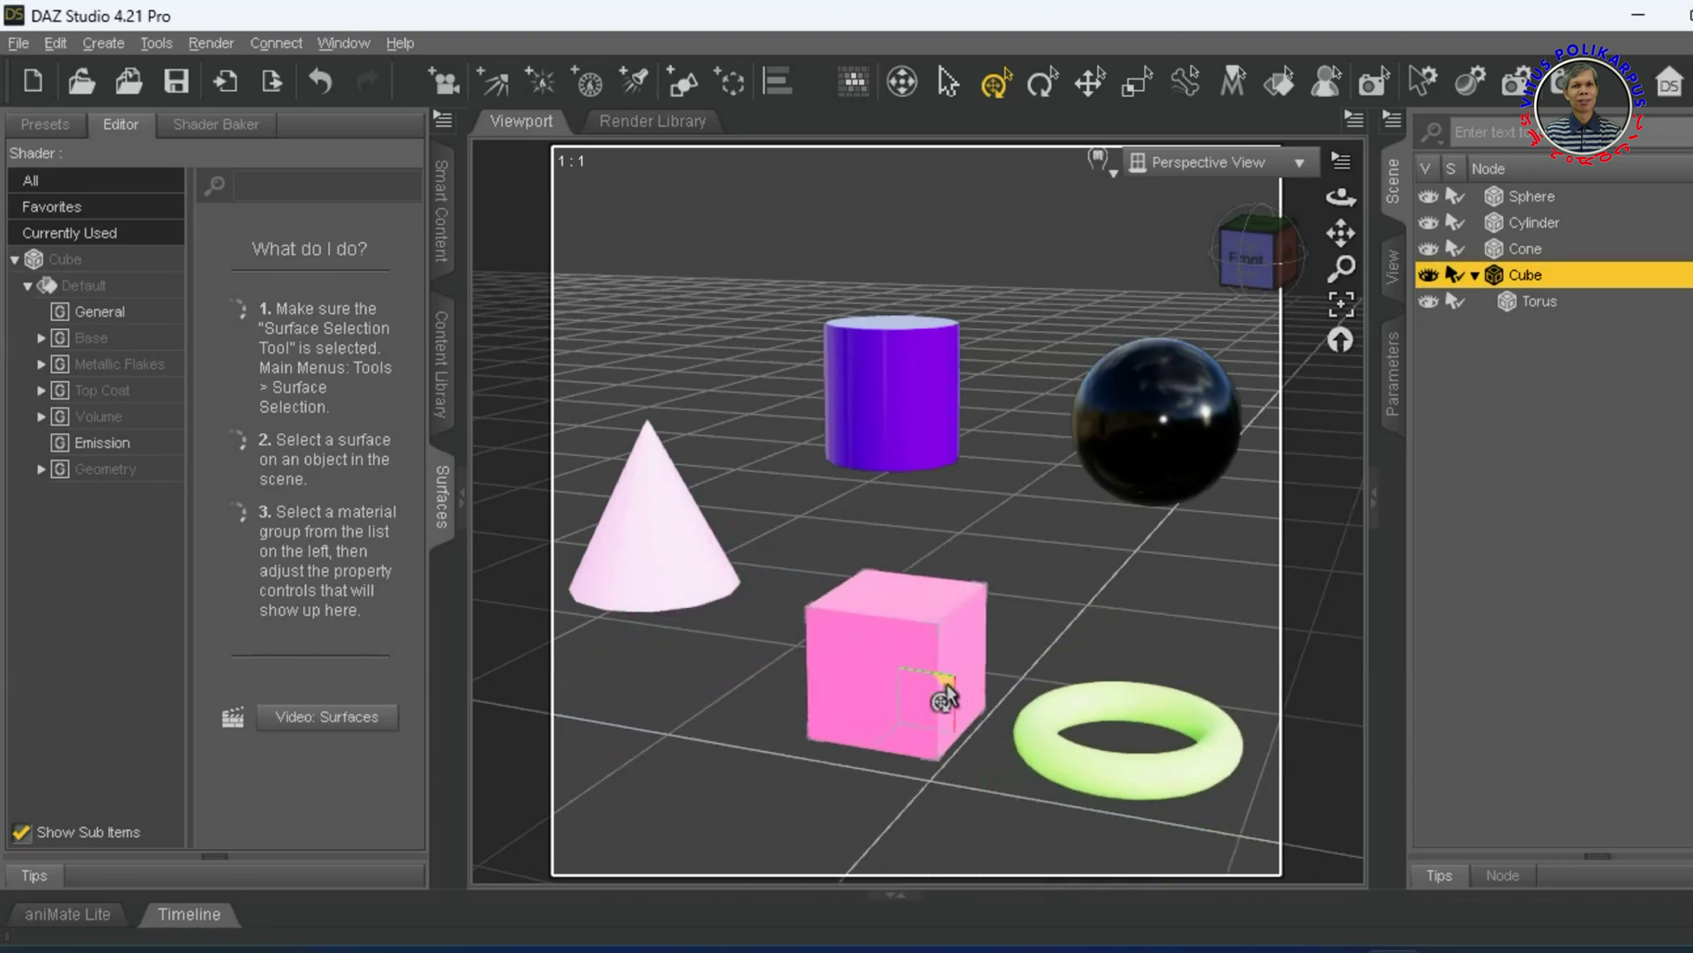
pyautogui.click(1115, 788)
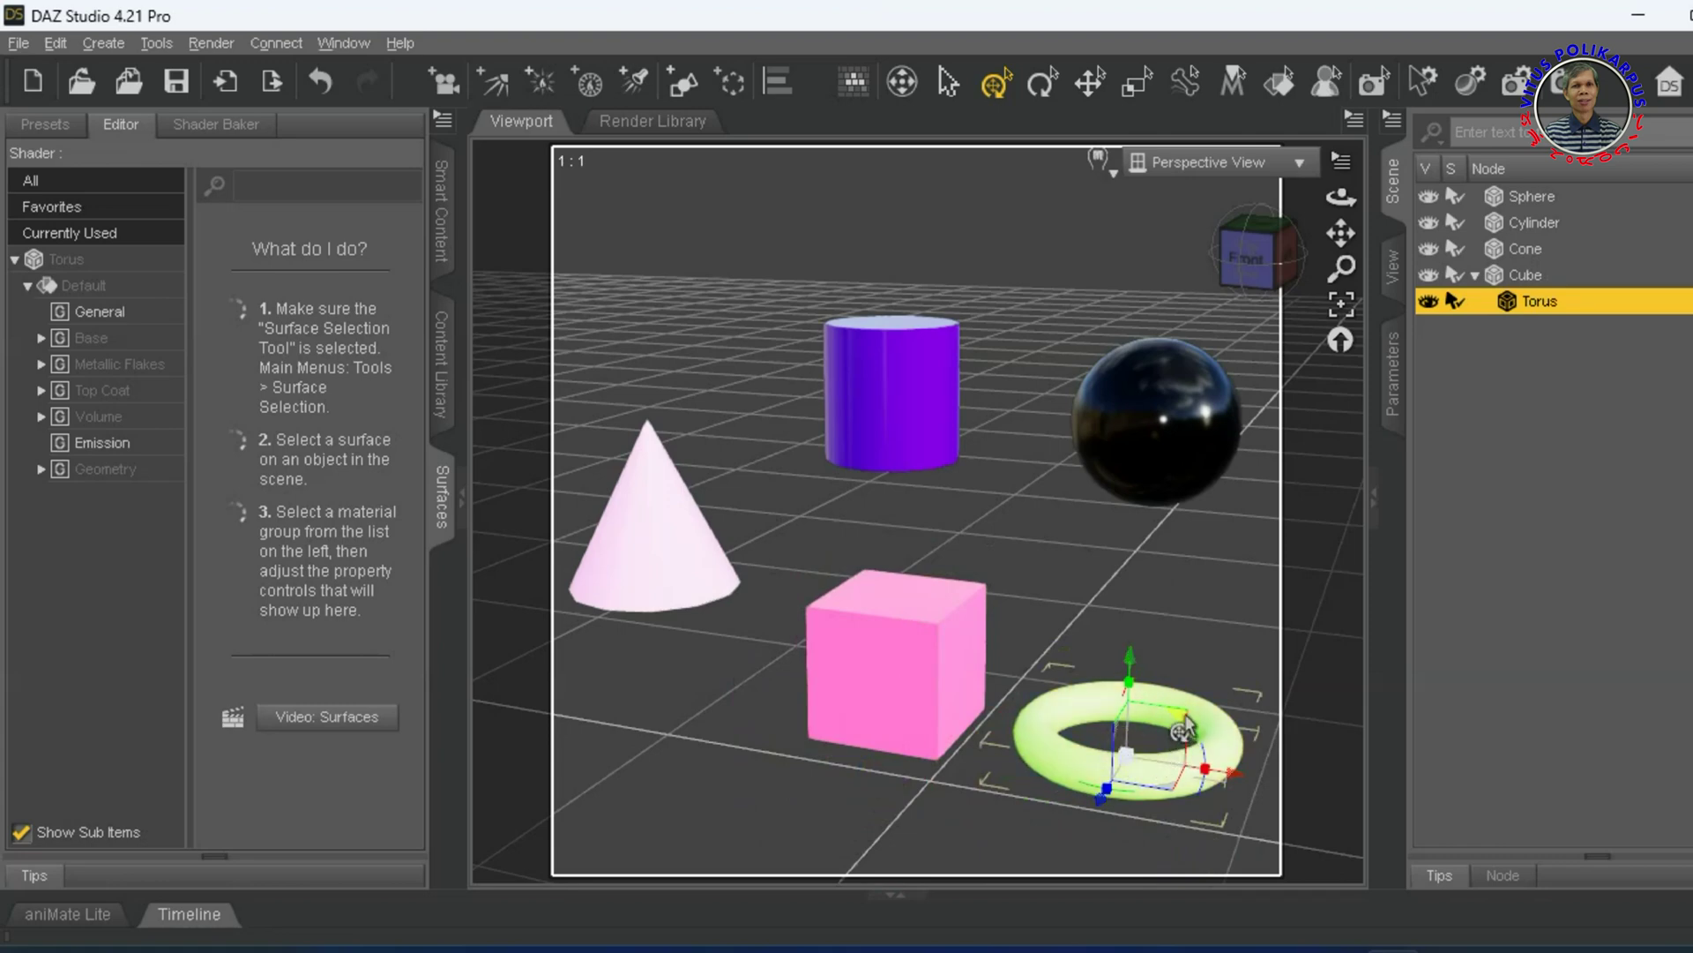
pyautogui.moveTo(1184, 724)
pyautogui.mouseDown()
pyautogui.moveTo(1081, 812)
pyautogui.moveTo(1208, 671)
pyautogui.moveTo(1136, 719)
pyautogui.moveTo(1158, 829)
pyautogui.moveTo(1209, 670)
pyautogui.moveTo(1204, 701)
pyautogui.mouseUp()
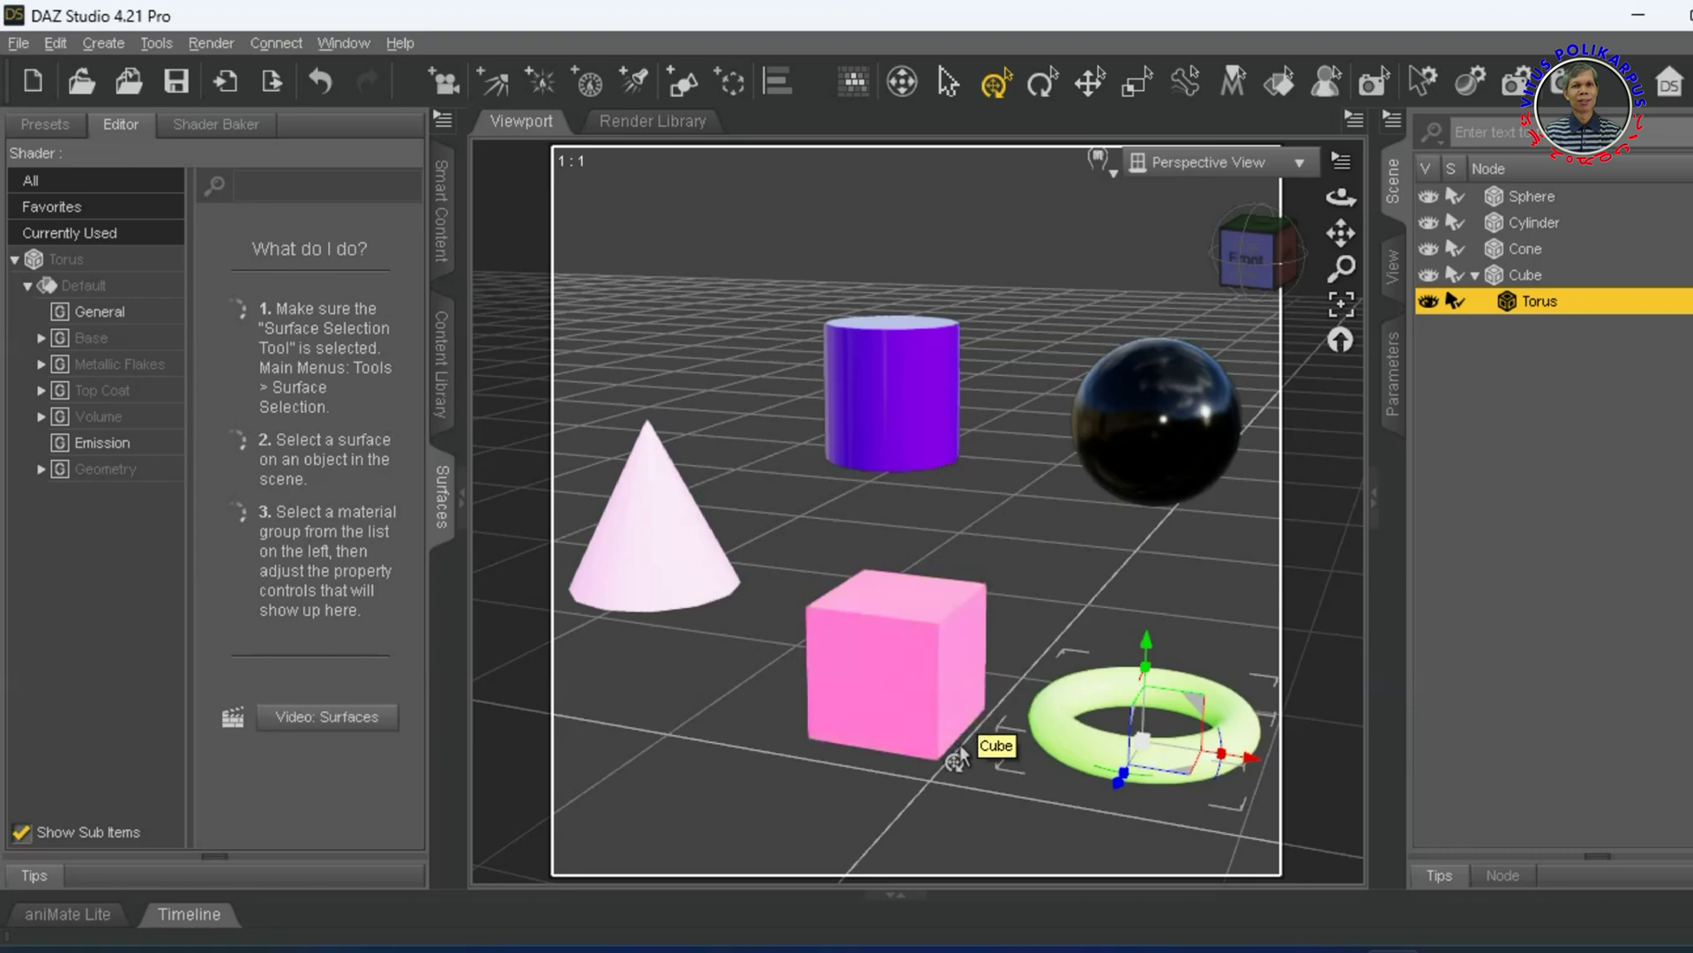
# Parent the sphere to the torus in the scene hierarchy
pyautogui.click(1155, 422)
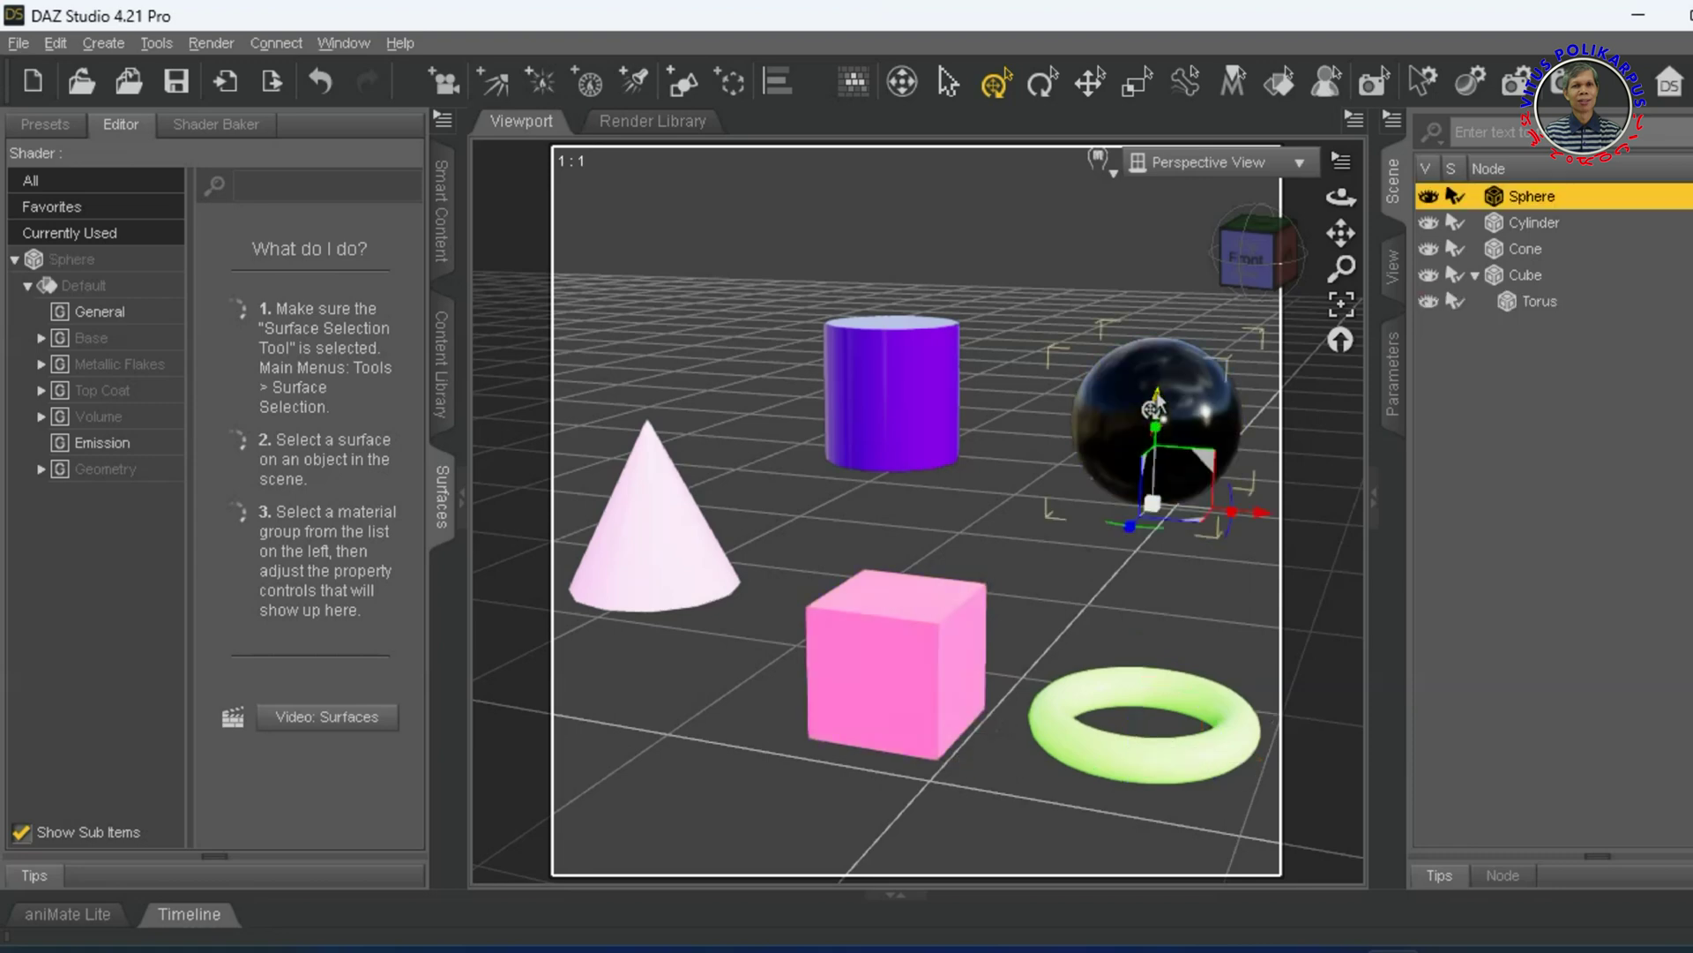
pyautogui.click(1236, 729)
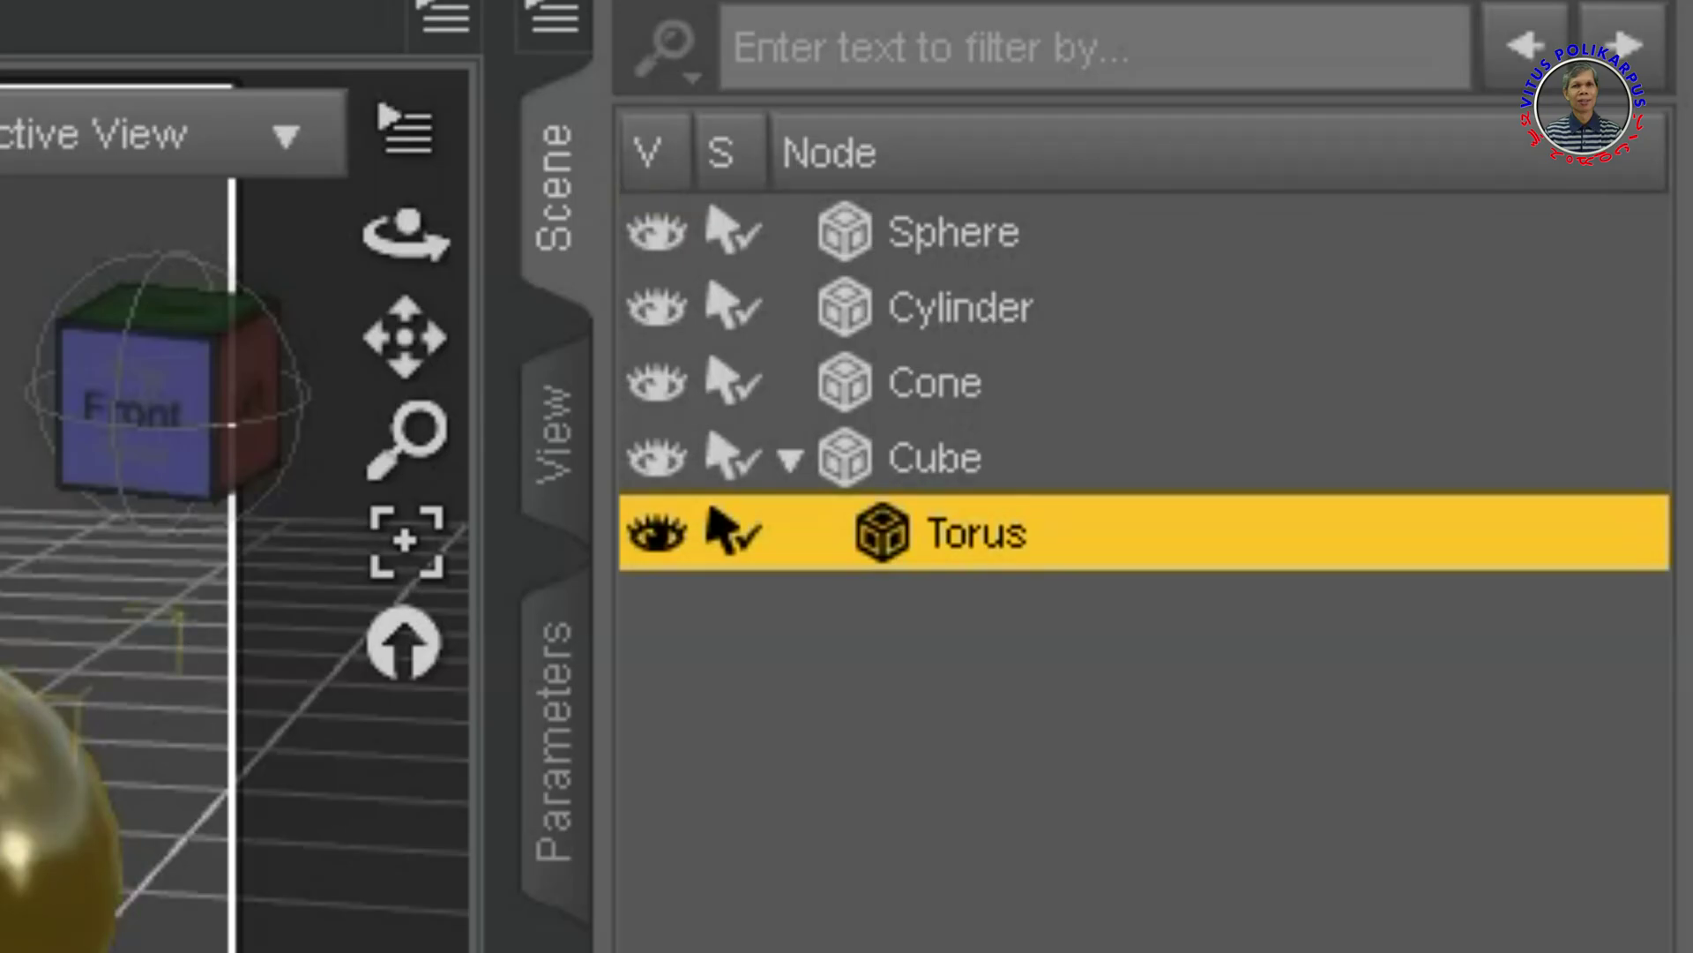
pyautogui.click(62, 793)
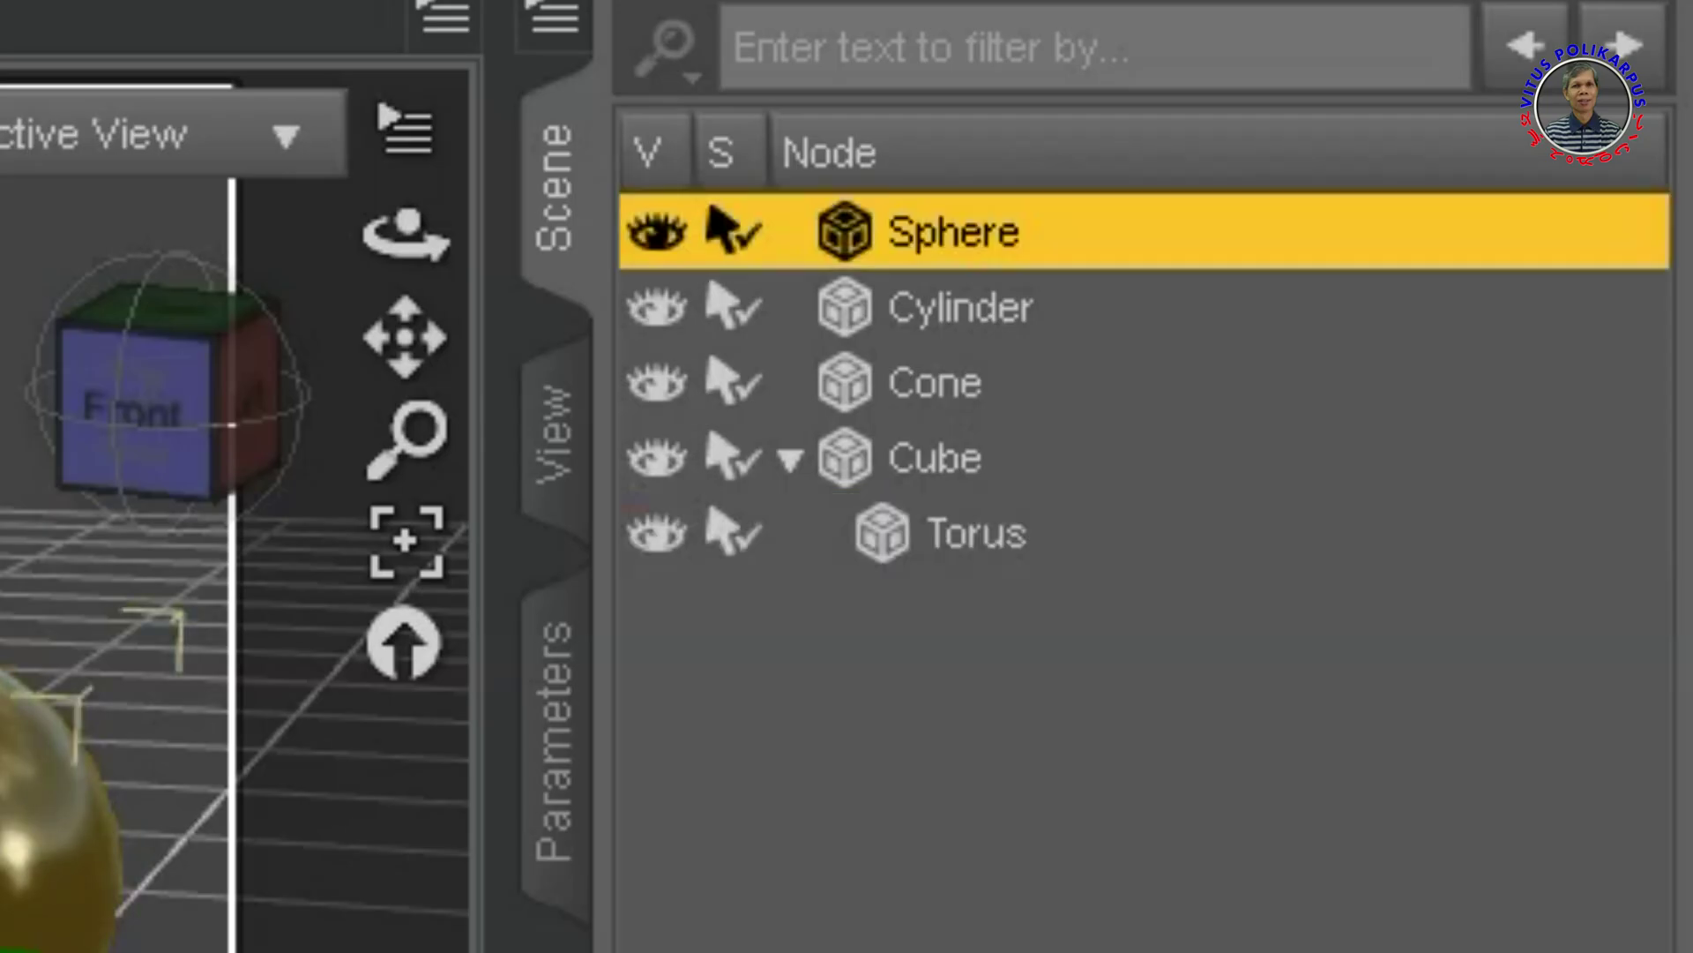
pyautogui.moveTo(905, 236); pyautogui.dragTo(956, 573)
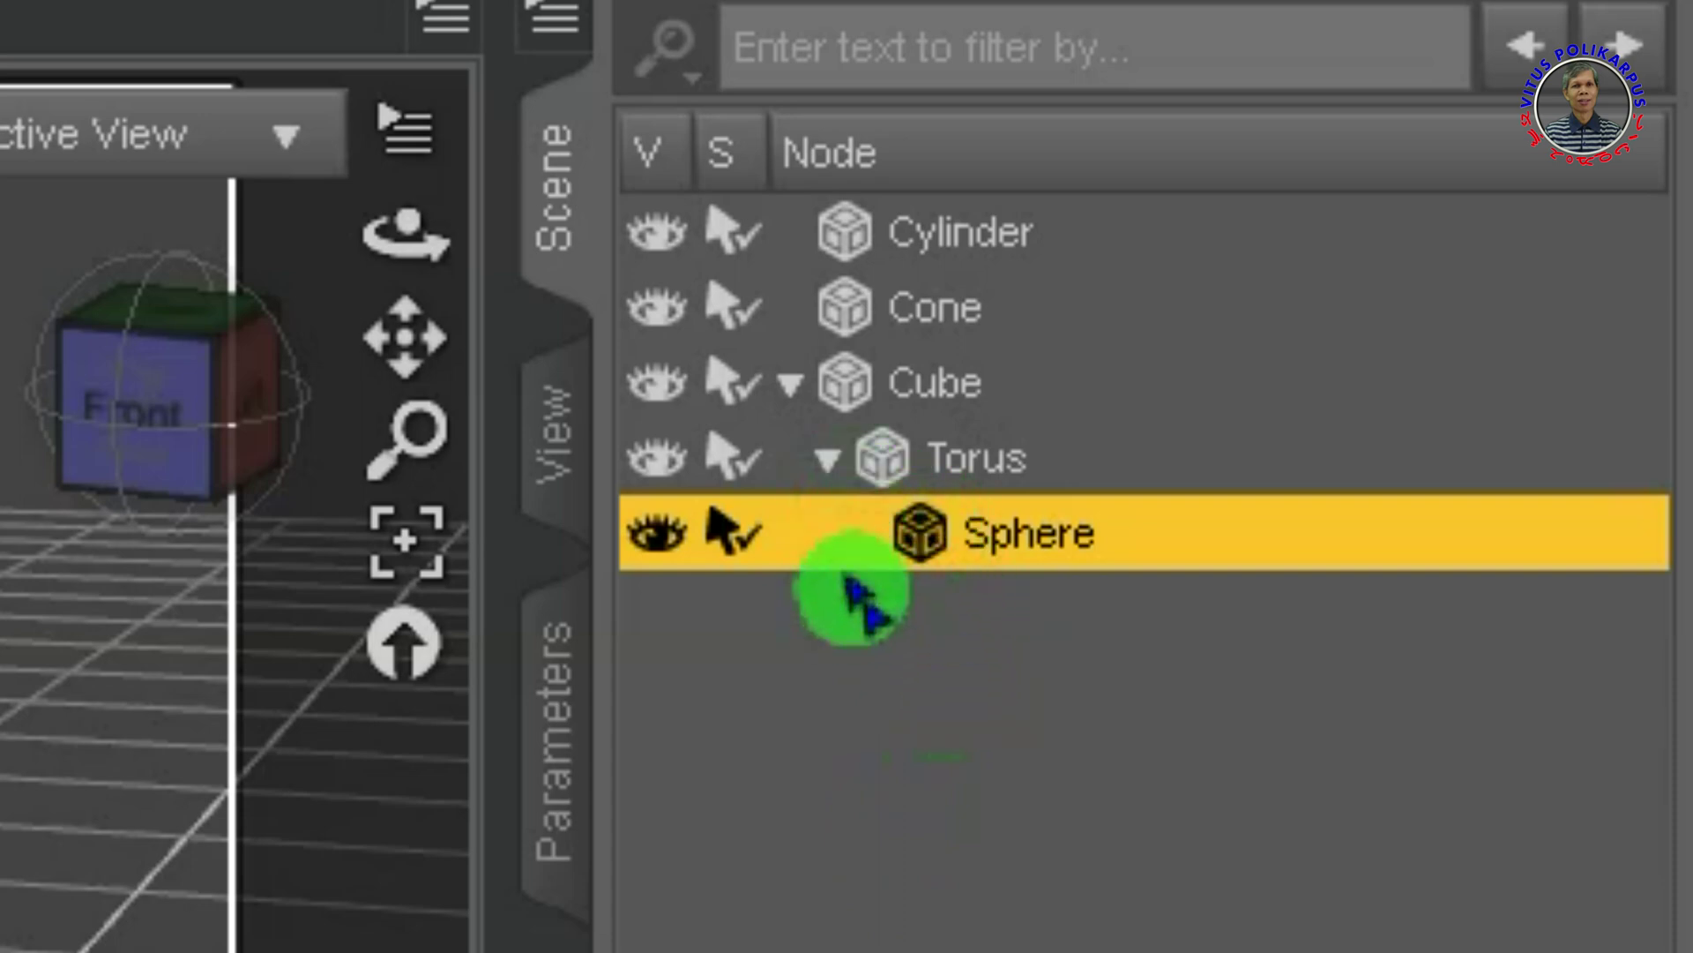
pyautogui.click(829, 456)
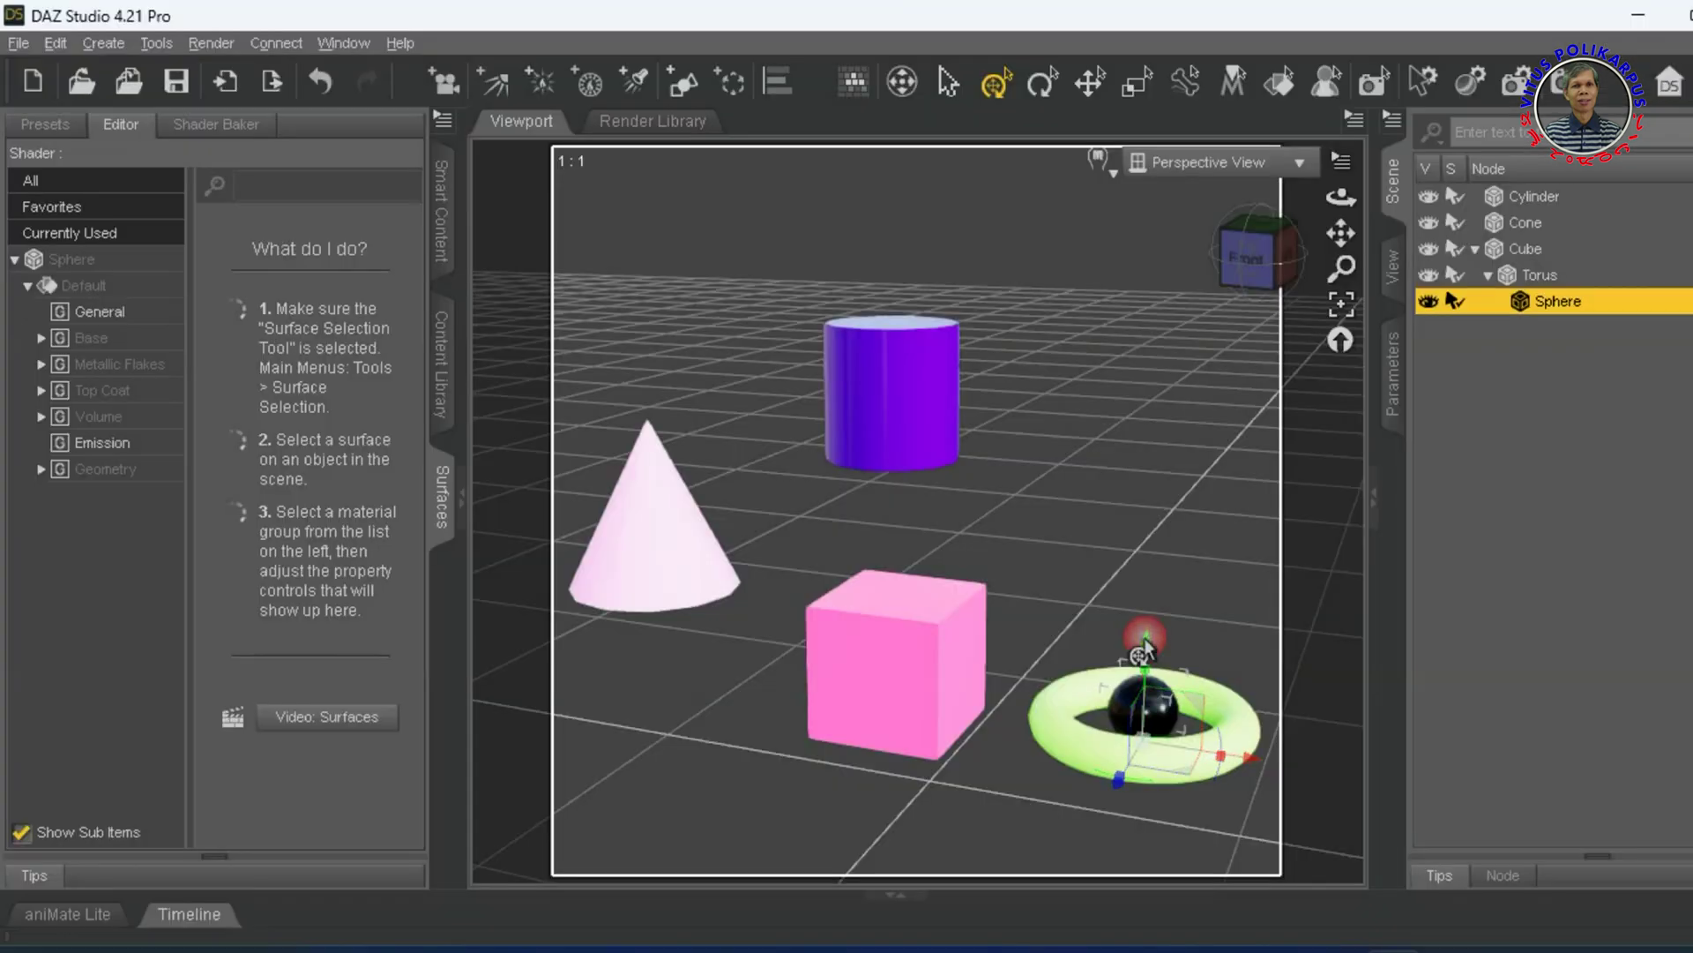
# Raise the sphere well above the torus, scale it up to nearly the cube's width, and lower it slightly
pyautogui.moveTo(1197, 701); pyautogui.dragTo(1210, 388)
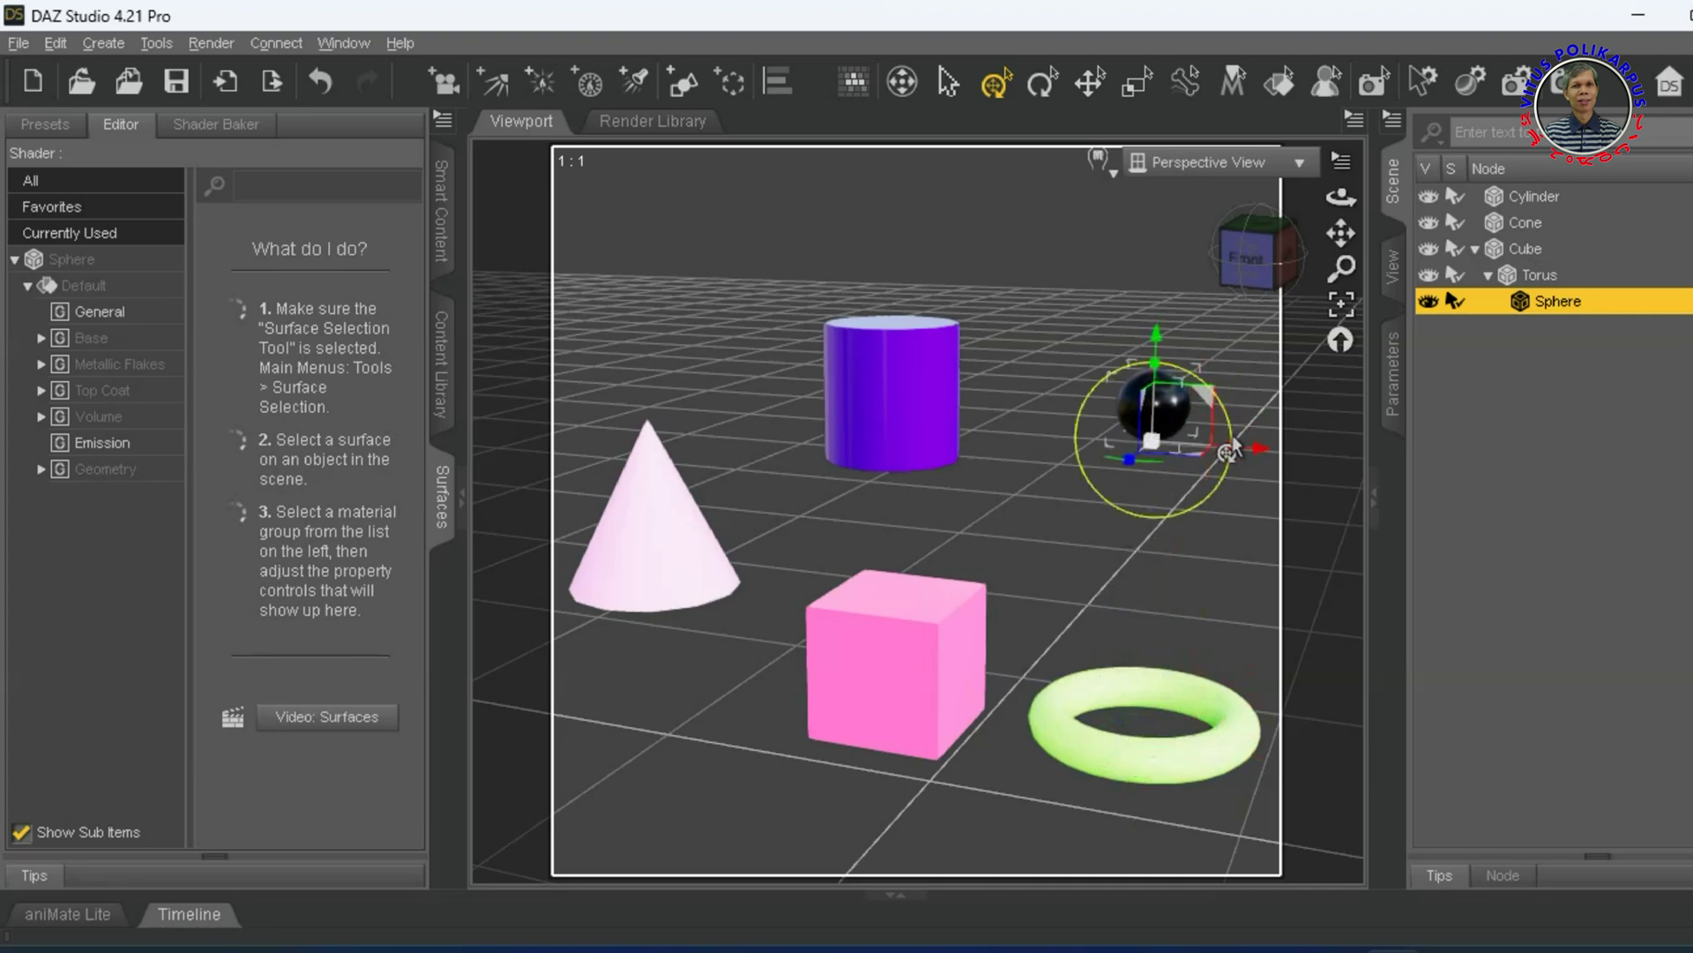
pyautogui.moveTo(1152, 450); pyautogui.dragTo(1187, 426)
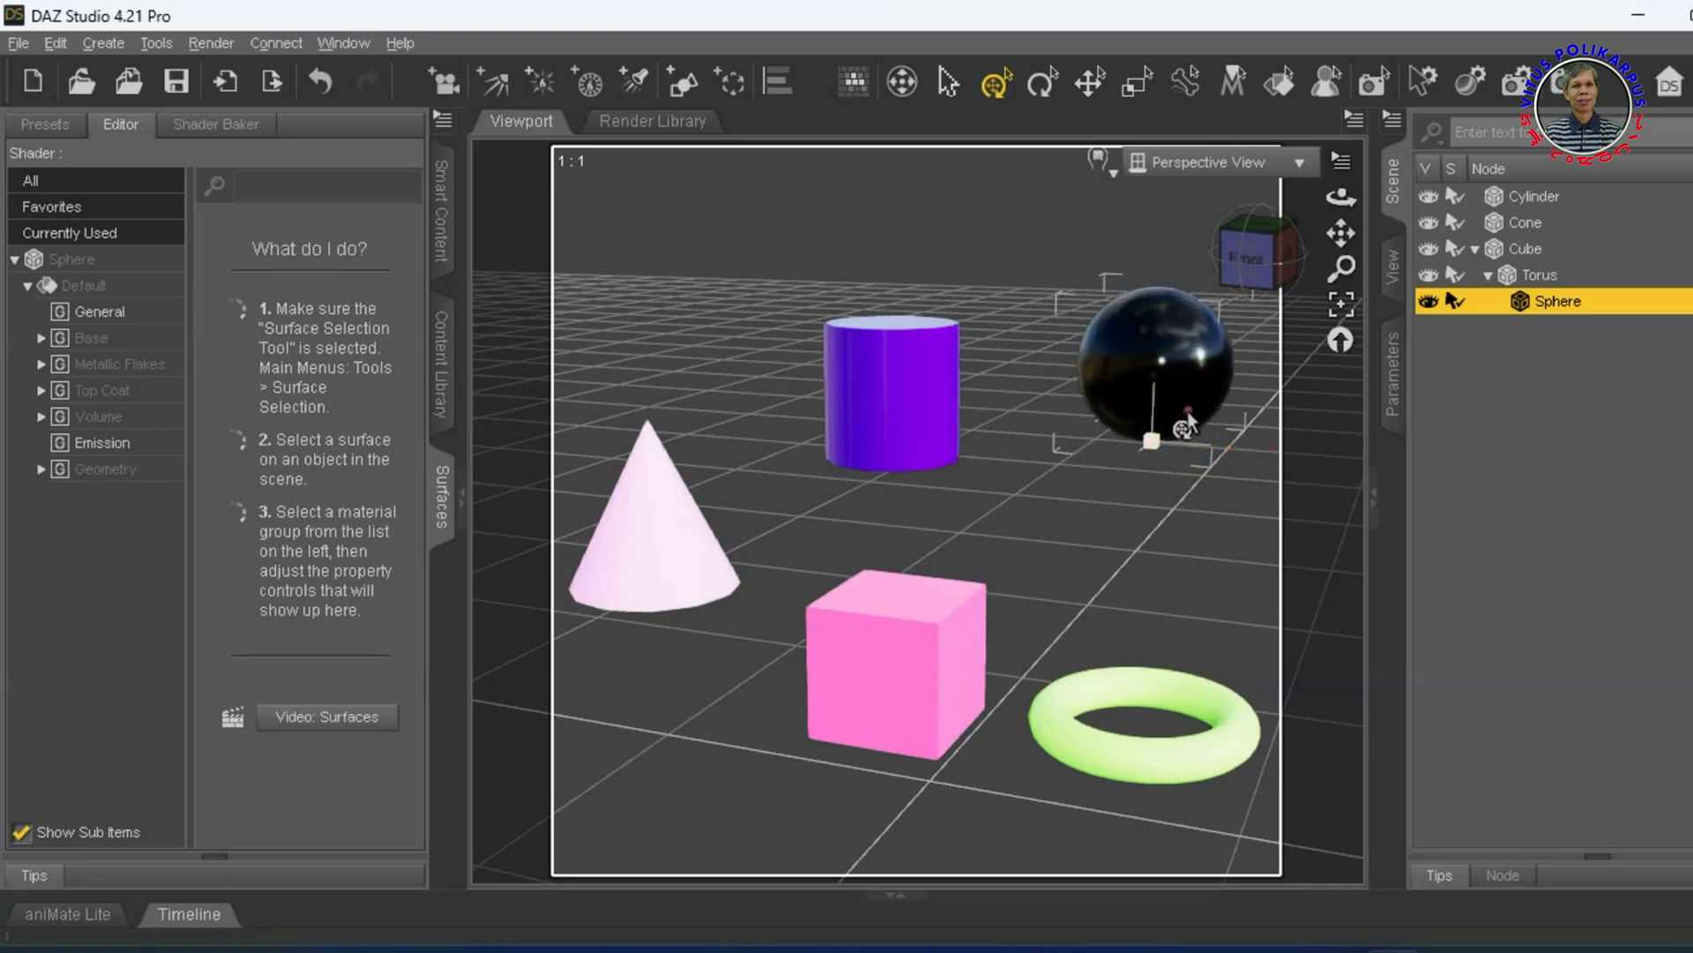
pyautogui.moveTo(1172, 415); pyautogui.dragTo(1233, 549)
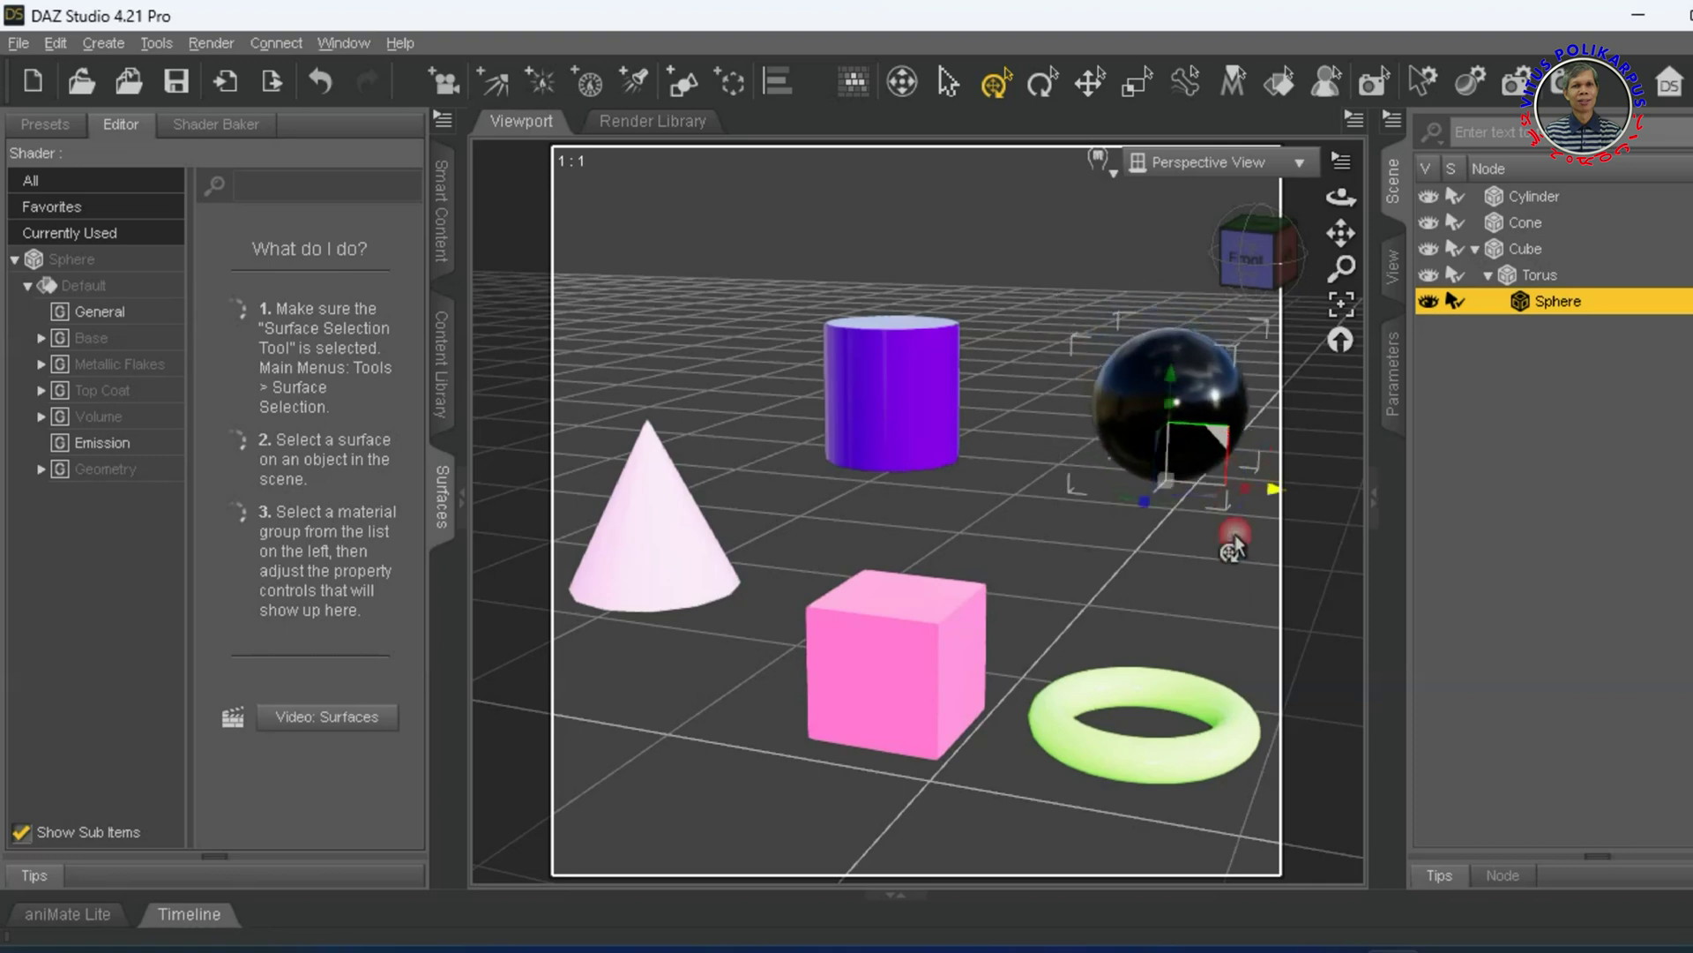
# Nudge the torus with its child sphere slightly, and move the cube with its whole child chain down and to the left
pyautogui.click(1165, 781)
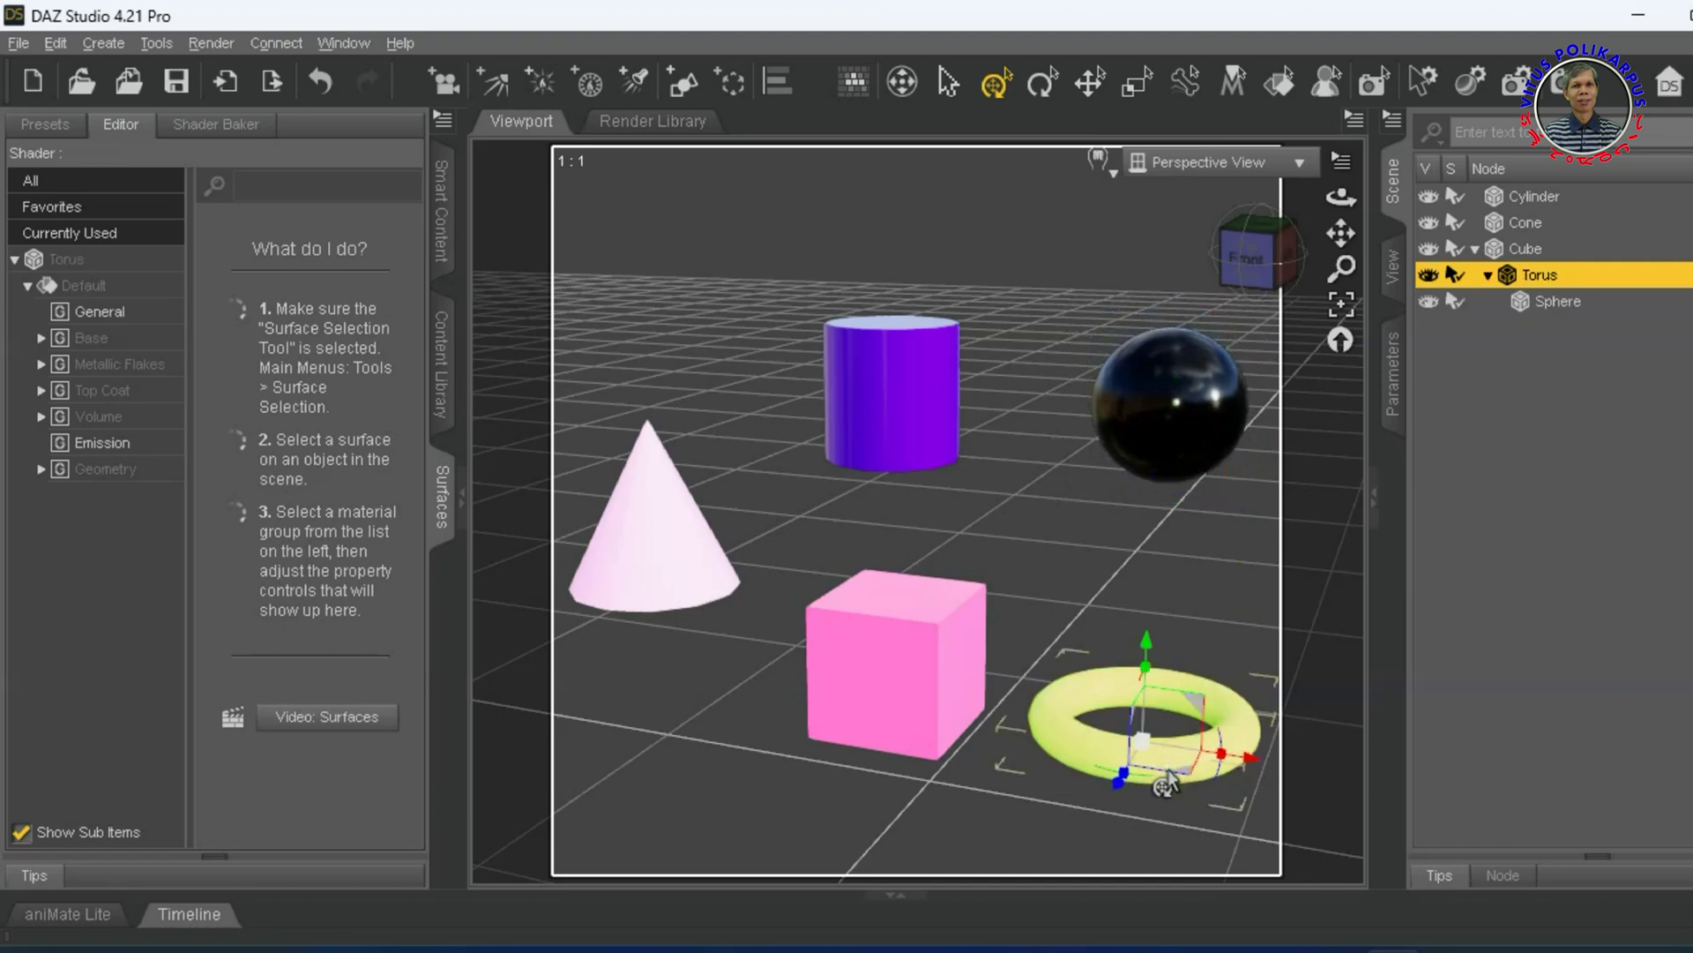
pyautogui.moveTo(1164, 782); pyautogui.dragTo(1193, 709)
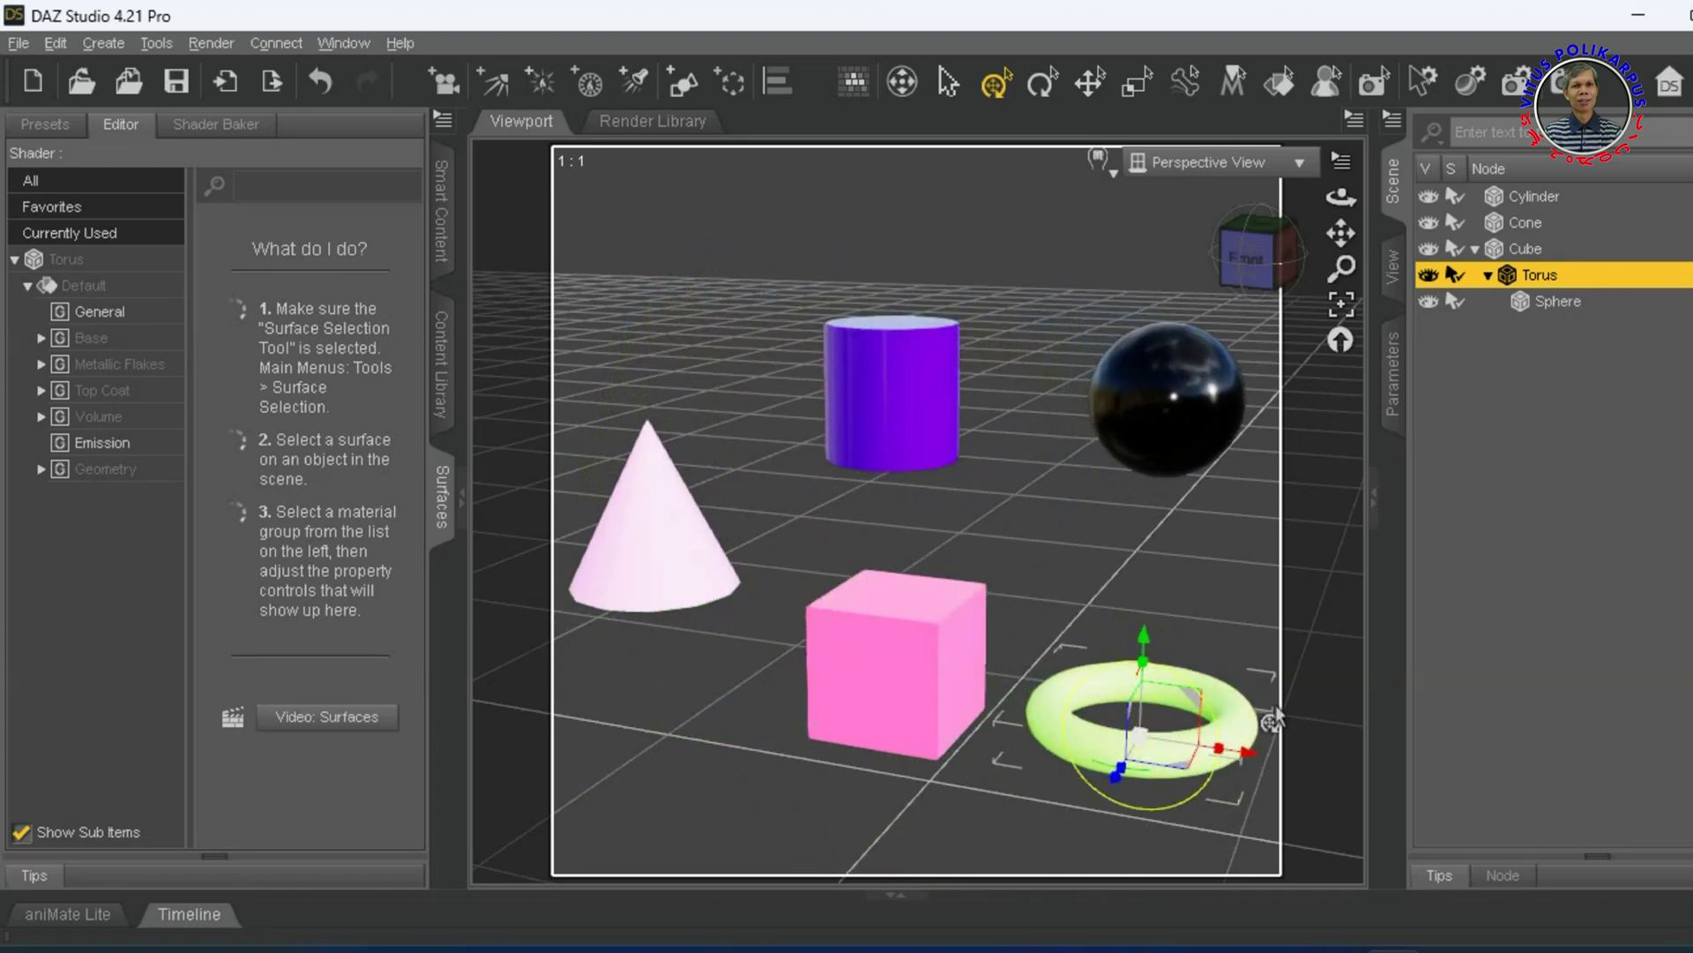
pyautogui.click(891, 668)
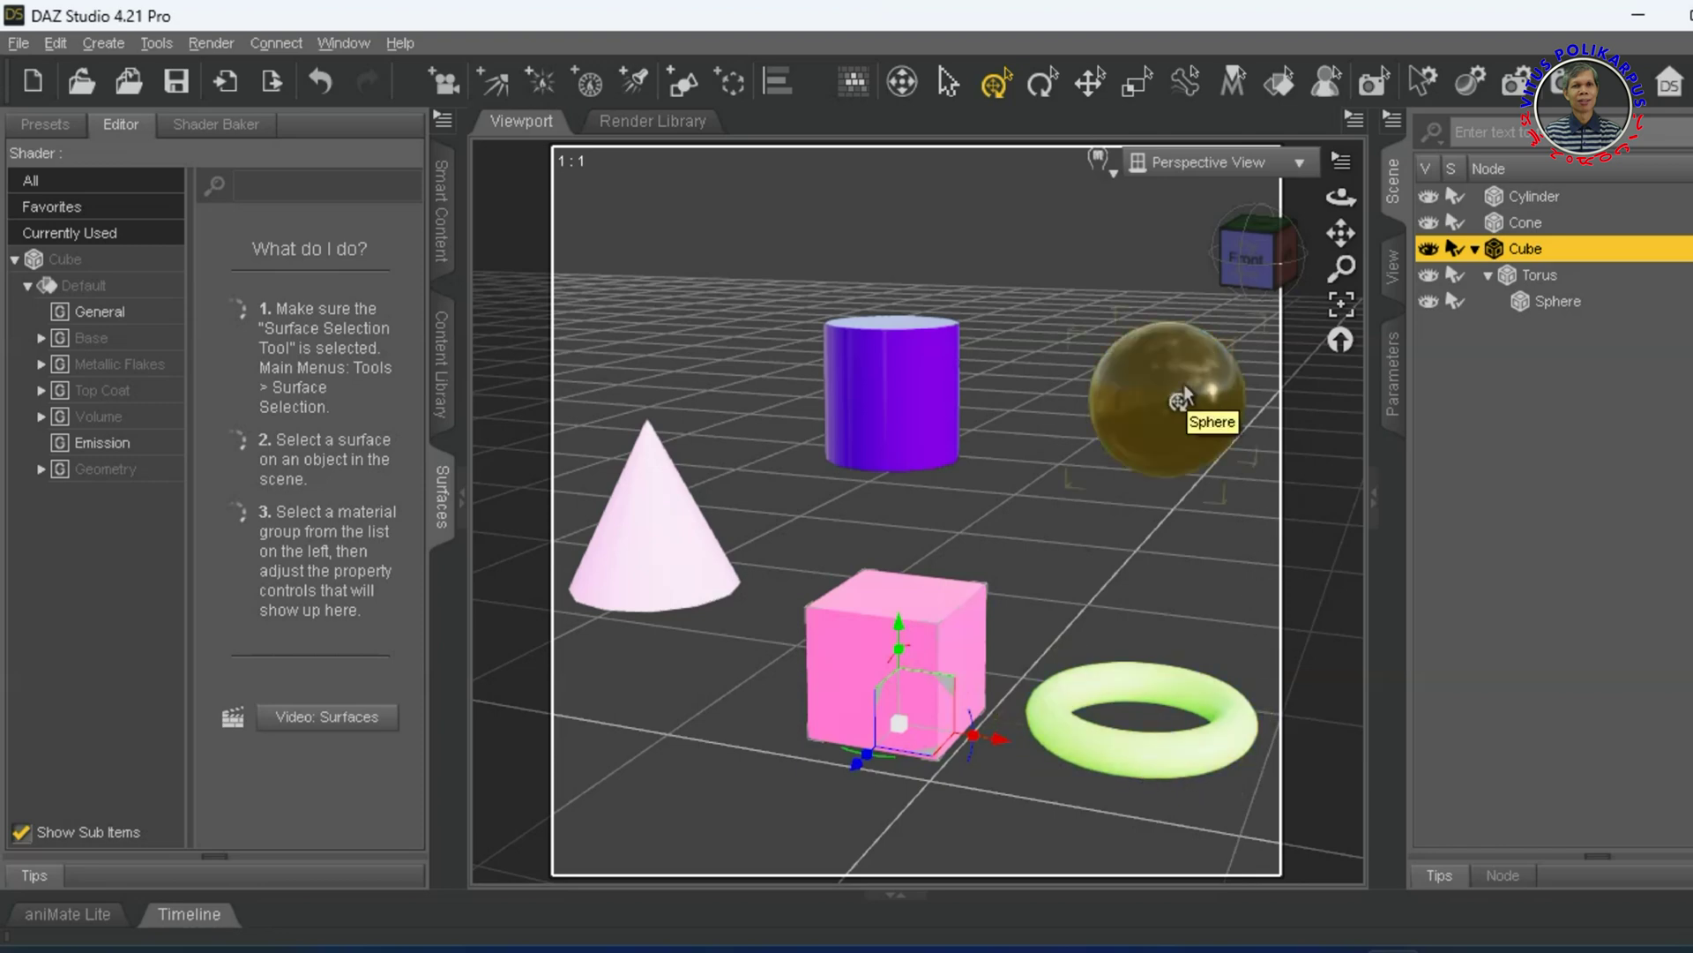
pyautogui.moveTo(935, 681); pyautogui.dragTo(901, 737)
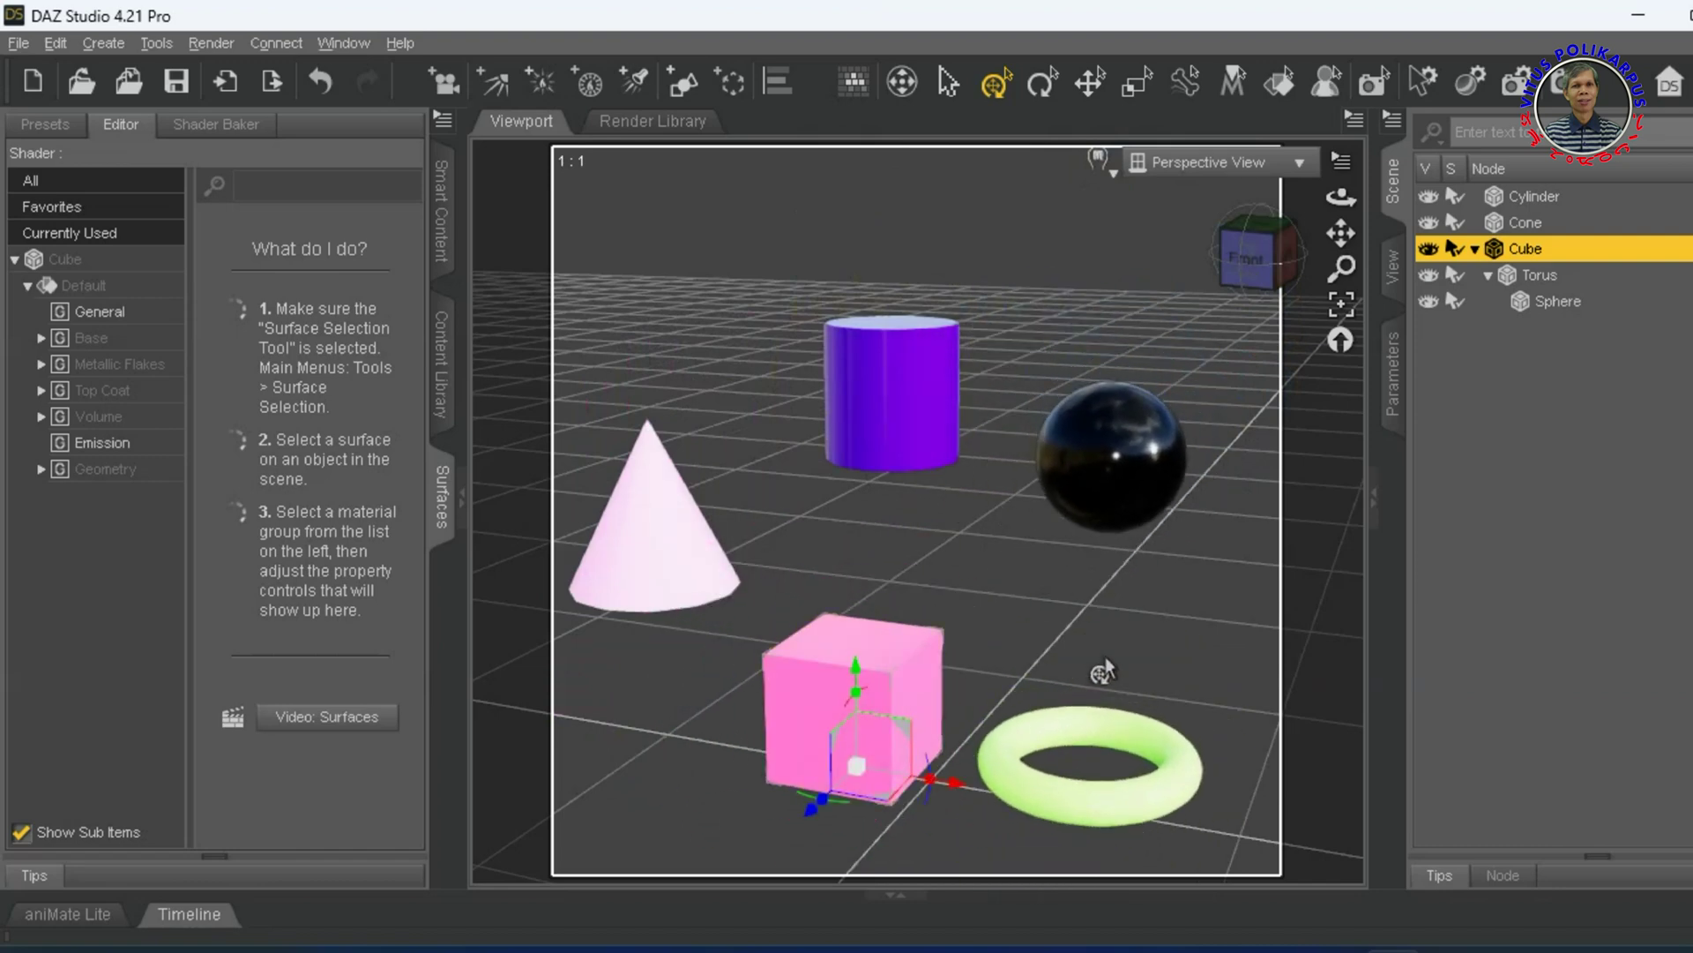
# Parent the cylinder to the torus in the scene hierarchy
pyautogui.click(897, 406)
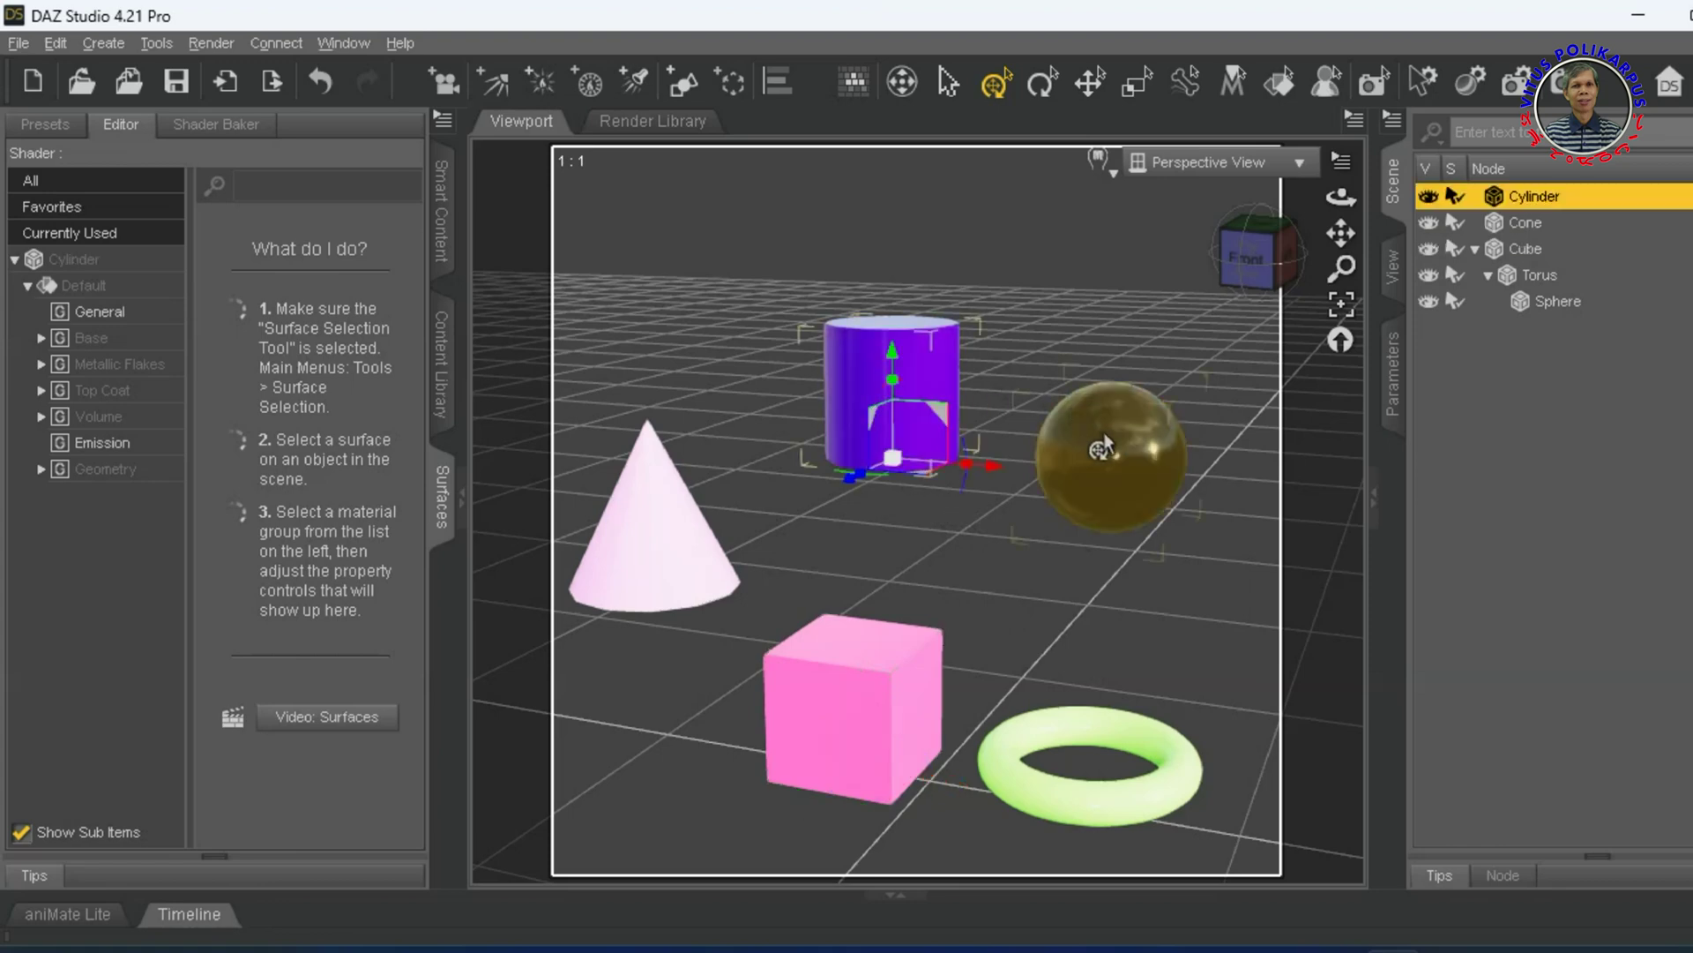
pyautogui.click(1124, 459)
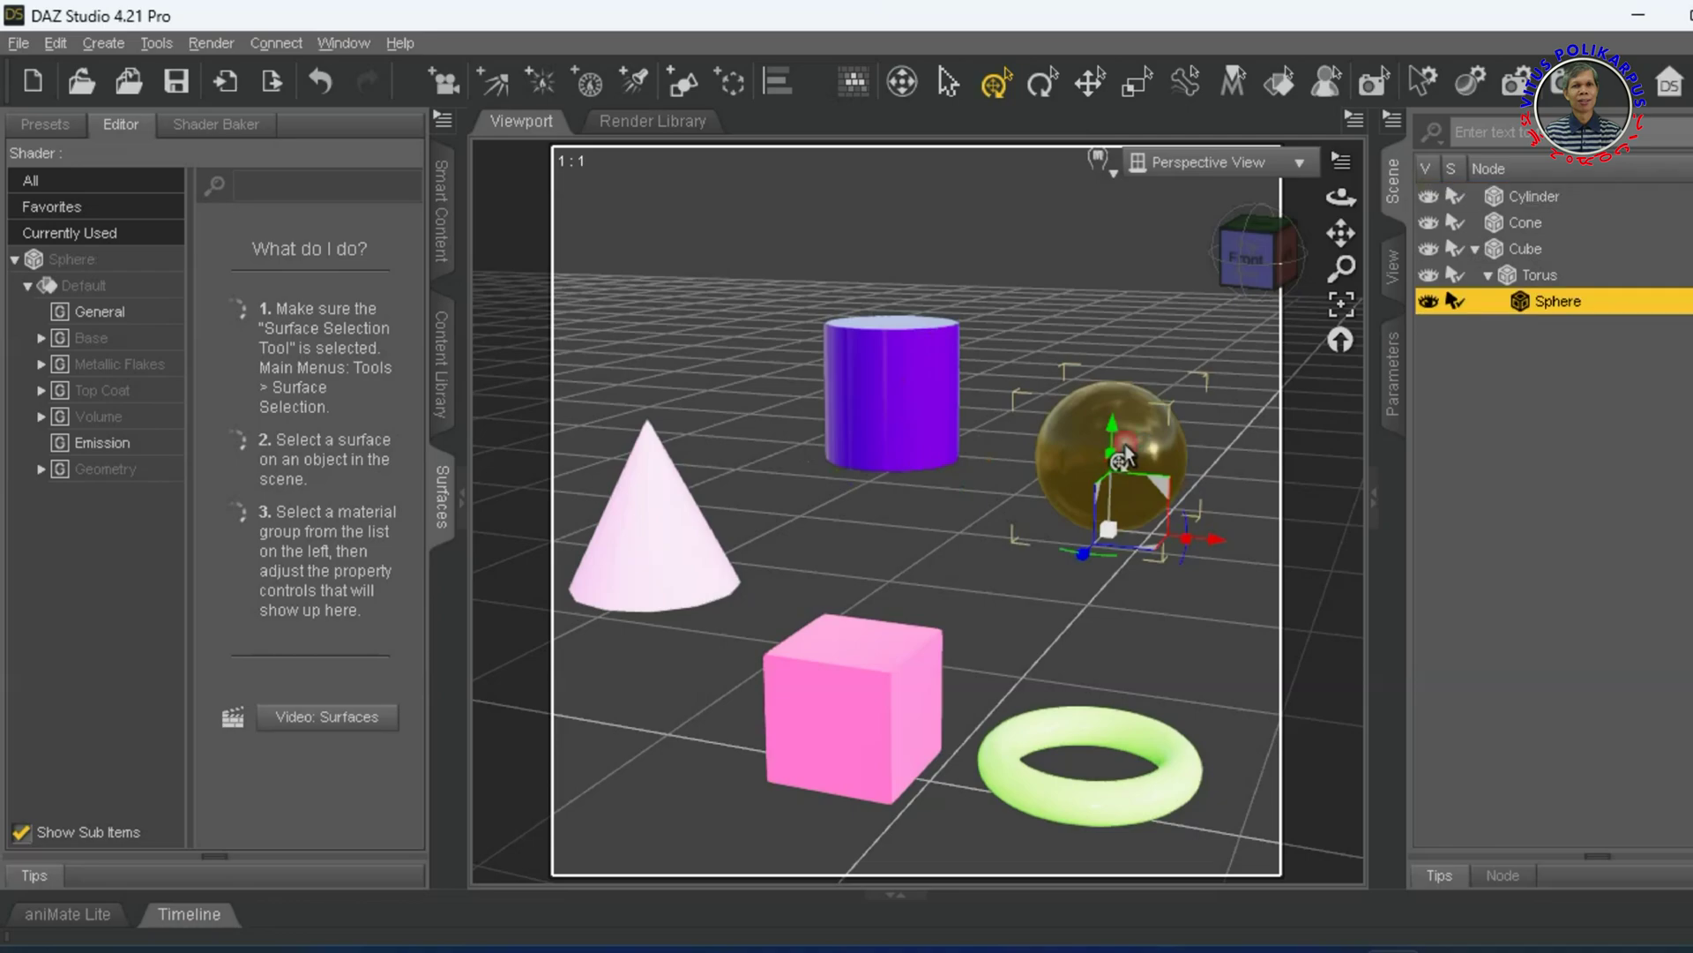
pyautogui.click(904, 423)
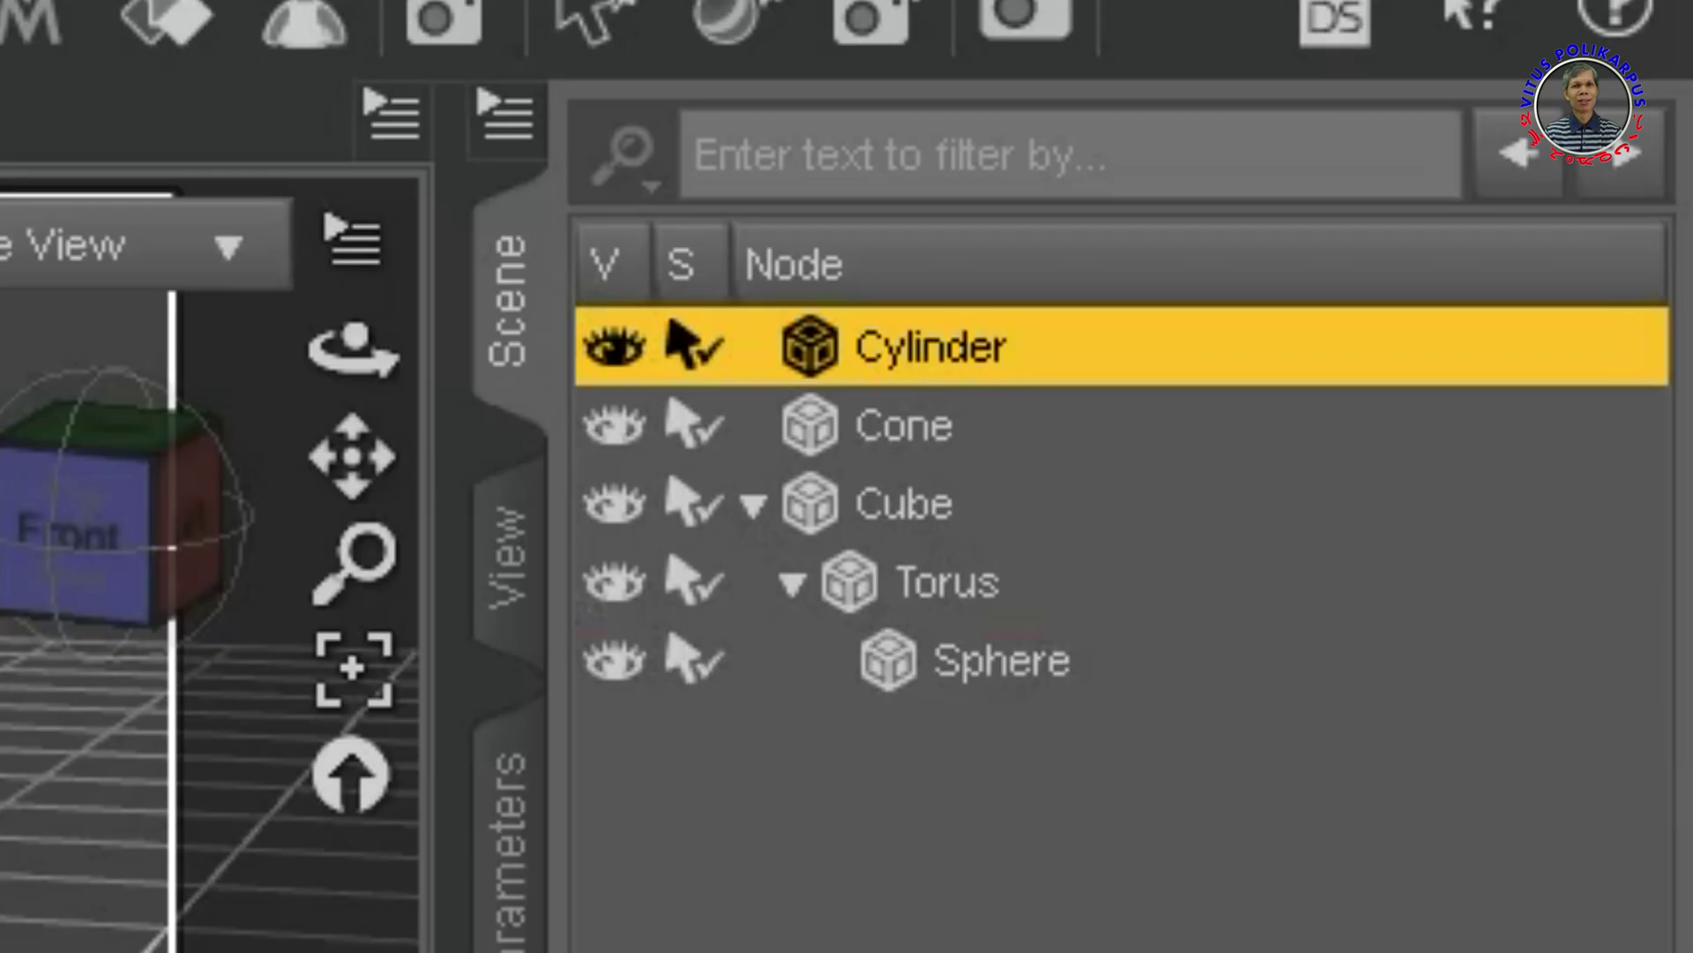
pyautogui.moveTo(1029, 378); pyautogui.dragTo(1075, 682)
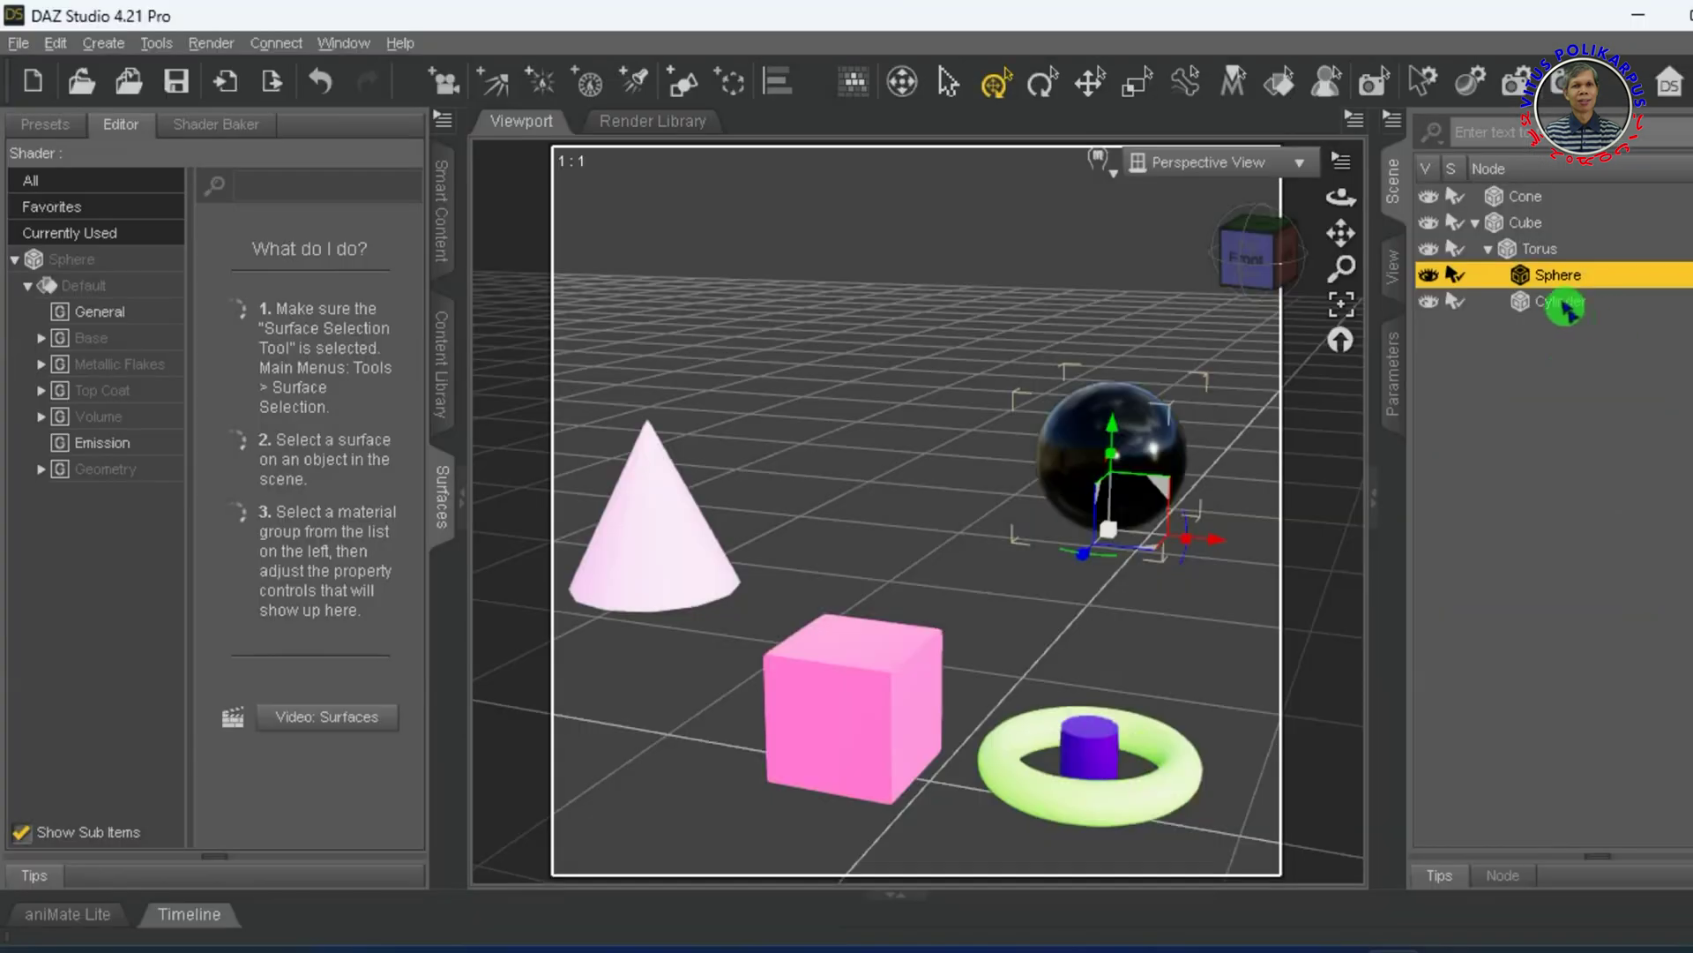
# Parent the cylinder to the sphere in the scene hierarchy, at the end of the cube, torus and sphere chain
pyautogui.click(1566, 303)
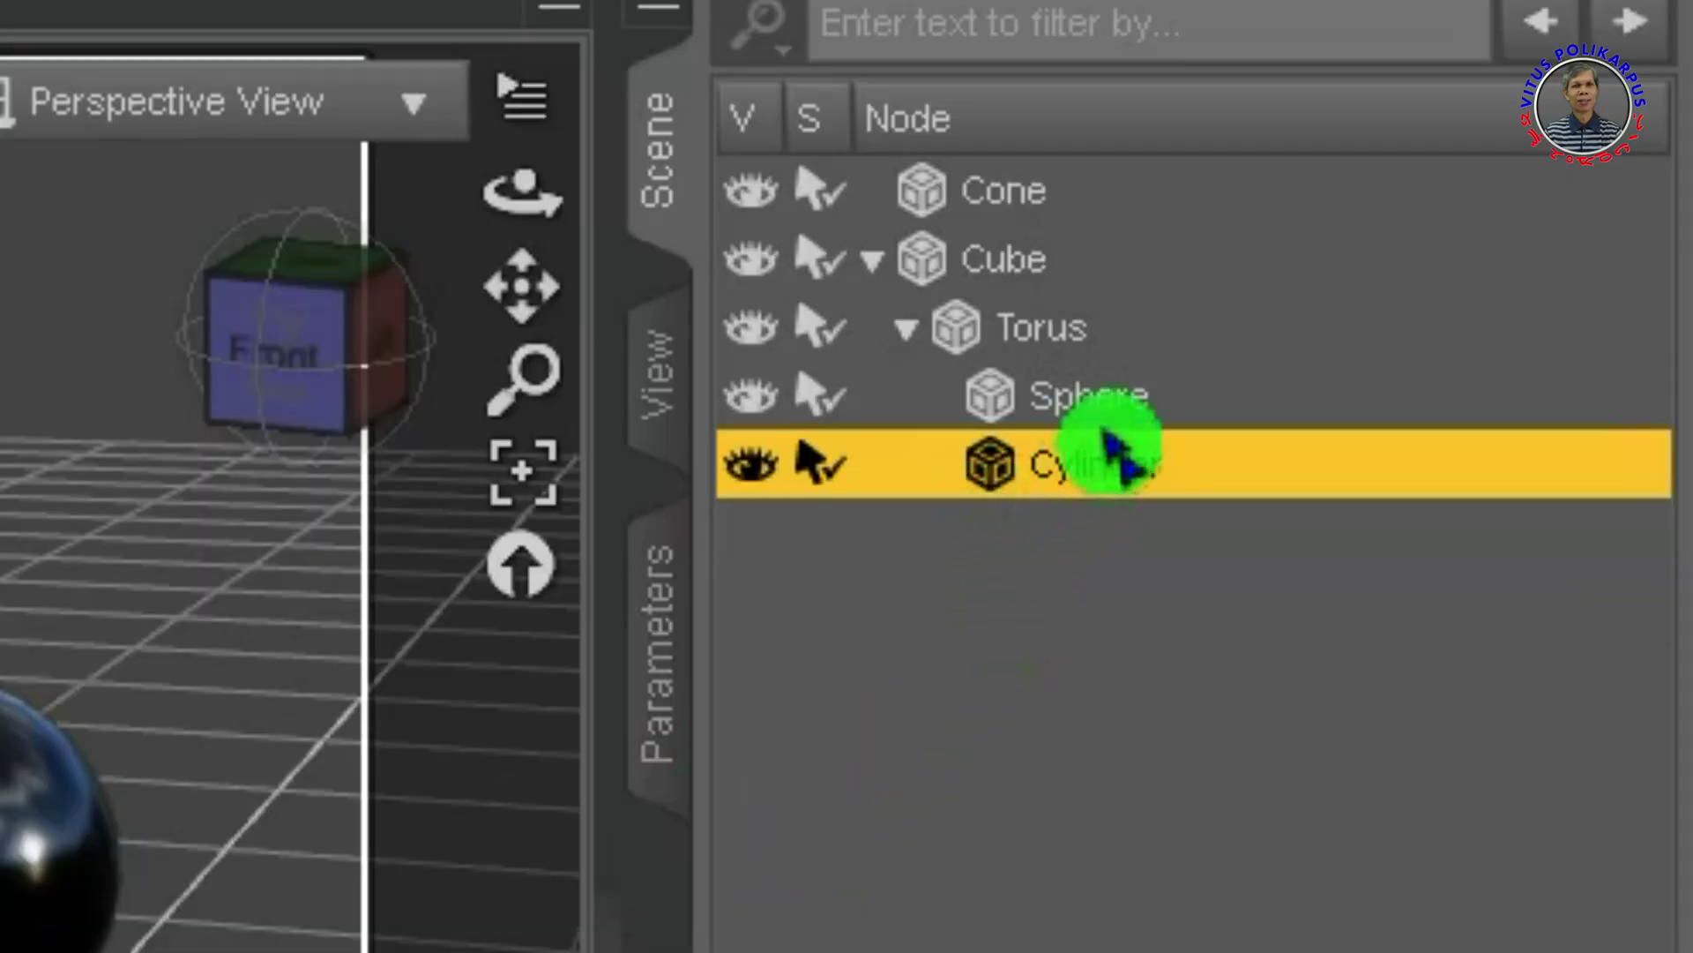
pyautogui.keyDown('ctrl'); pyautogui.click(1044, 422); pyautogui.keyUp('ctrl')
pyautogui.click(1002, 650)
pyautogui.moveTo(1011, 486); pyautogui.dragTo(1037, 401)
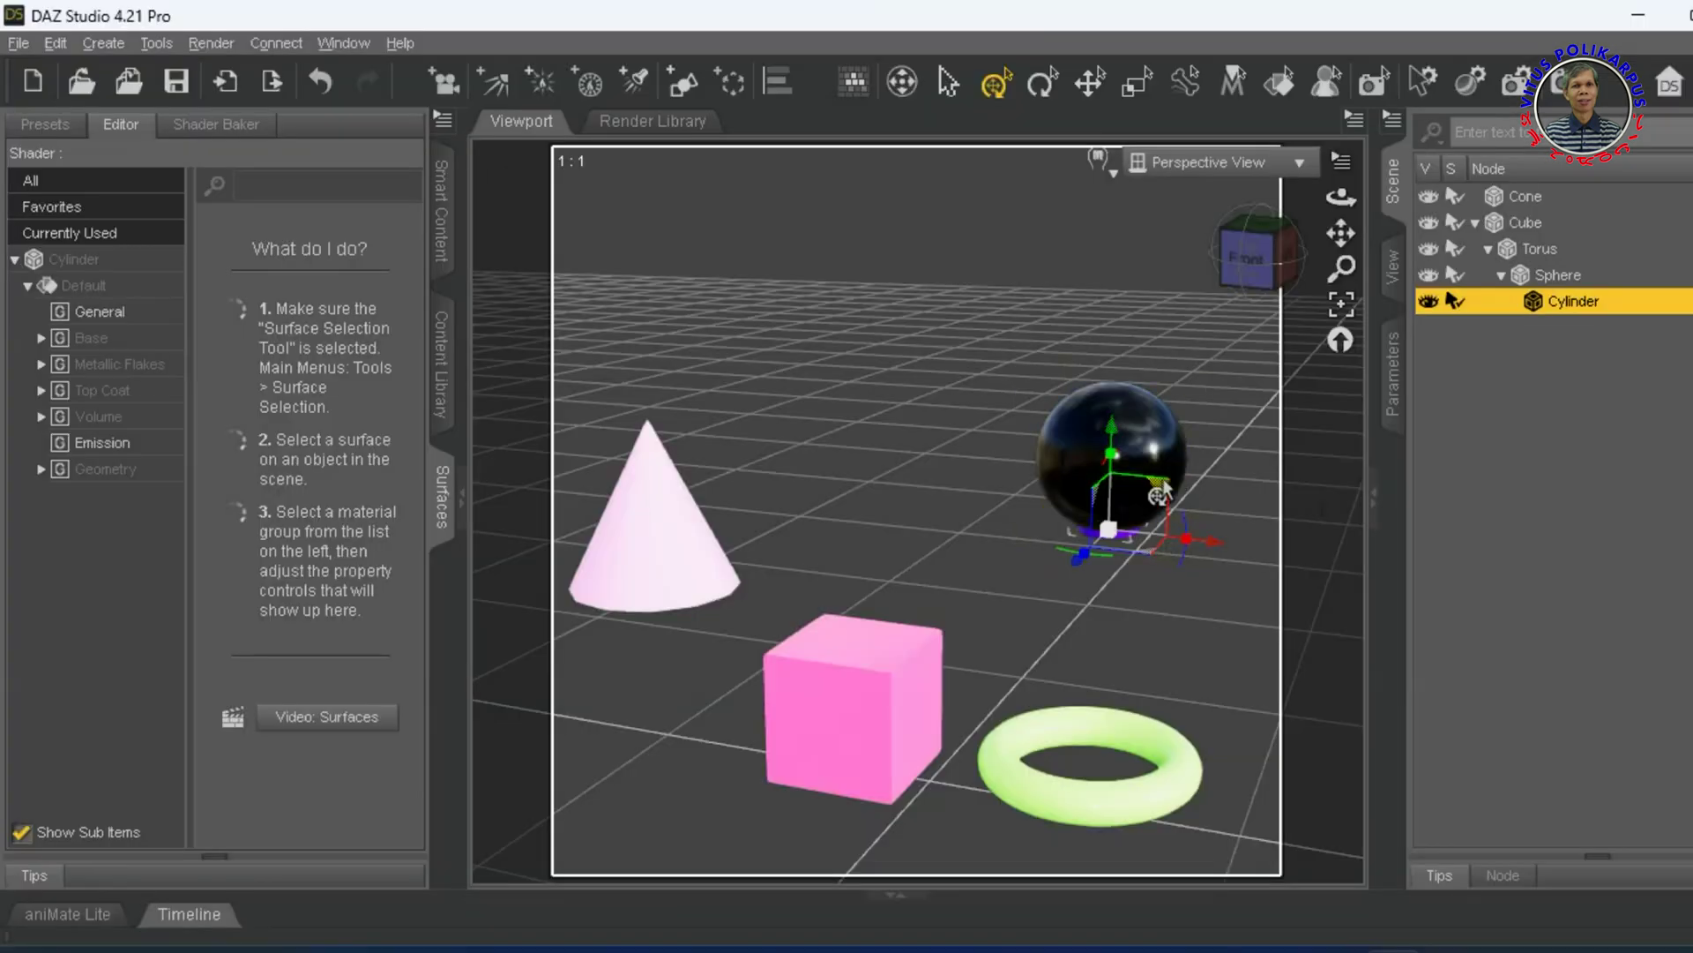
# Move the cylinder out of the sphere, scale it up, and place it between the cone and the sphere above the cube
pyautogui.moveTo(1161, 496); pyautogui.dragTo(843, 334)
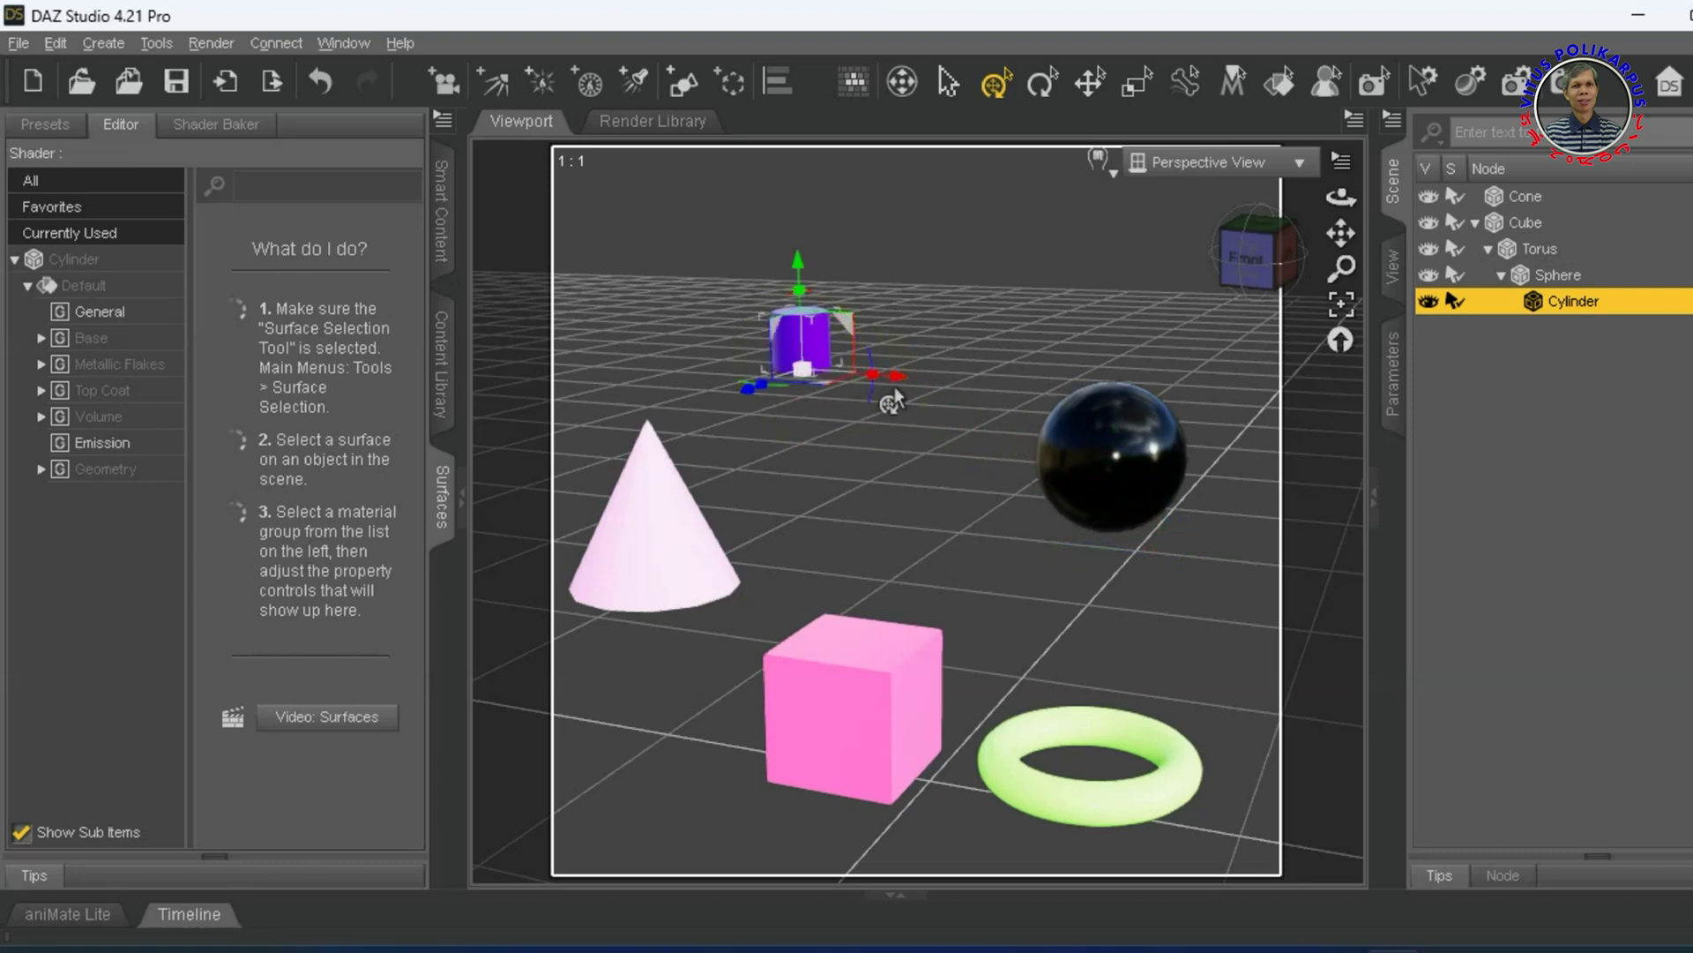
pyautogui.moveTo(803, 375); pyautogui.dragTo(832, 393)
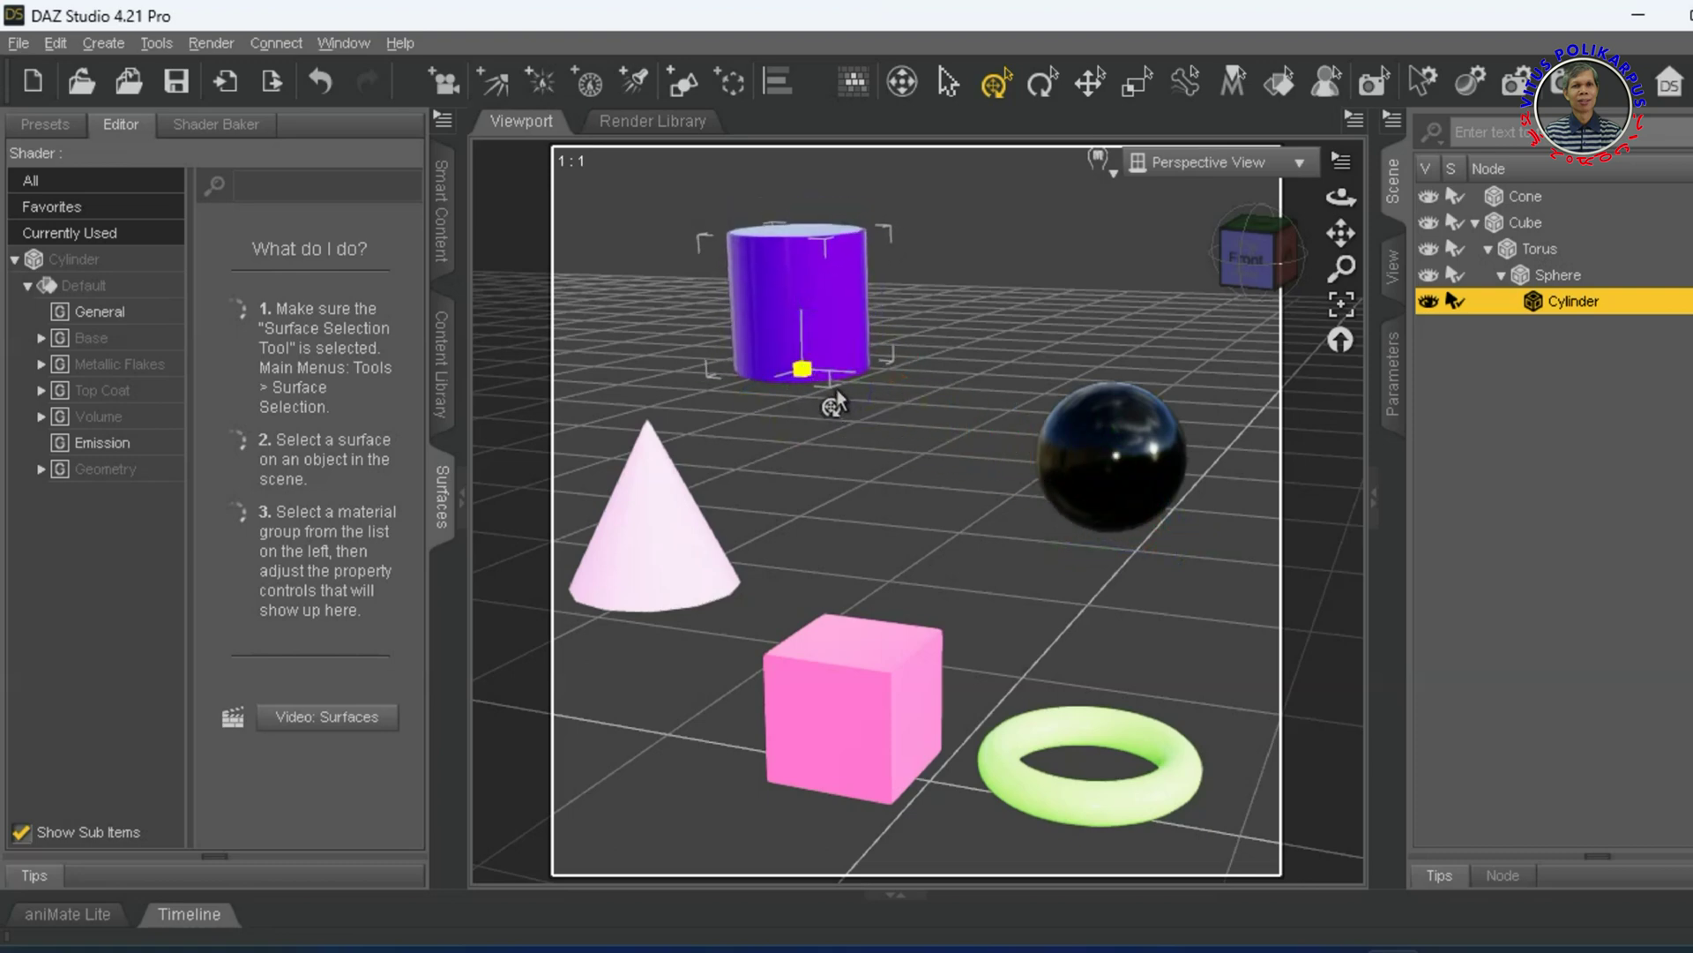
pyautogui.moveTo(809, 309); pyautogui.dragTo(898, 399)
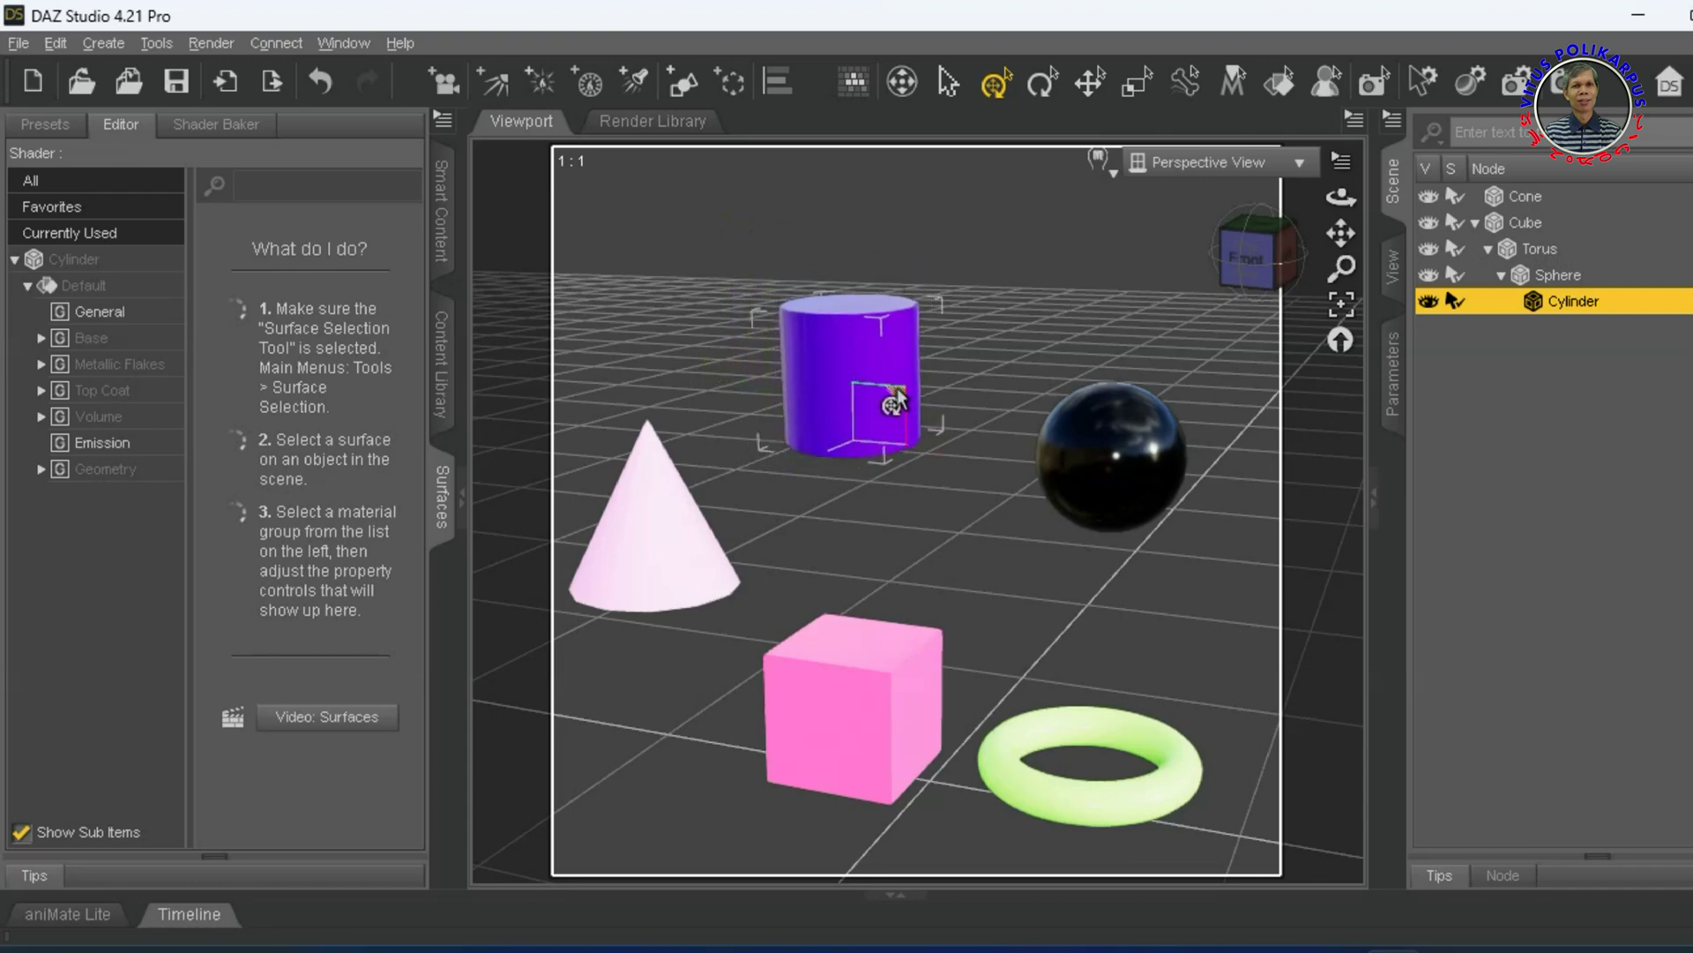
# Shift the sphere right, the torus up and right, and the cube down and left, one after another, each with its child objects
pyautogui.click(1111, 450)
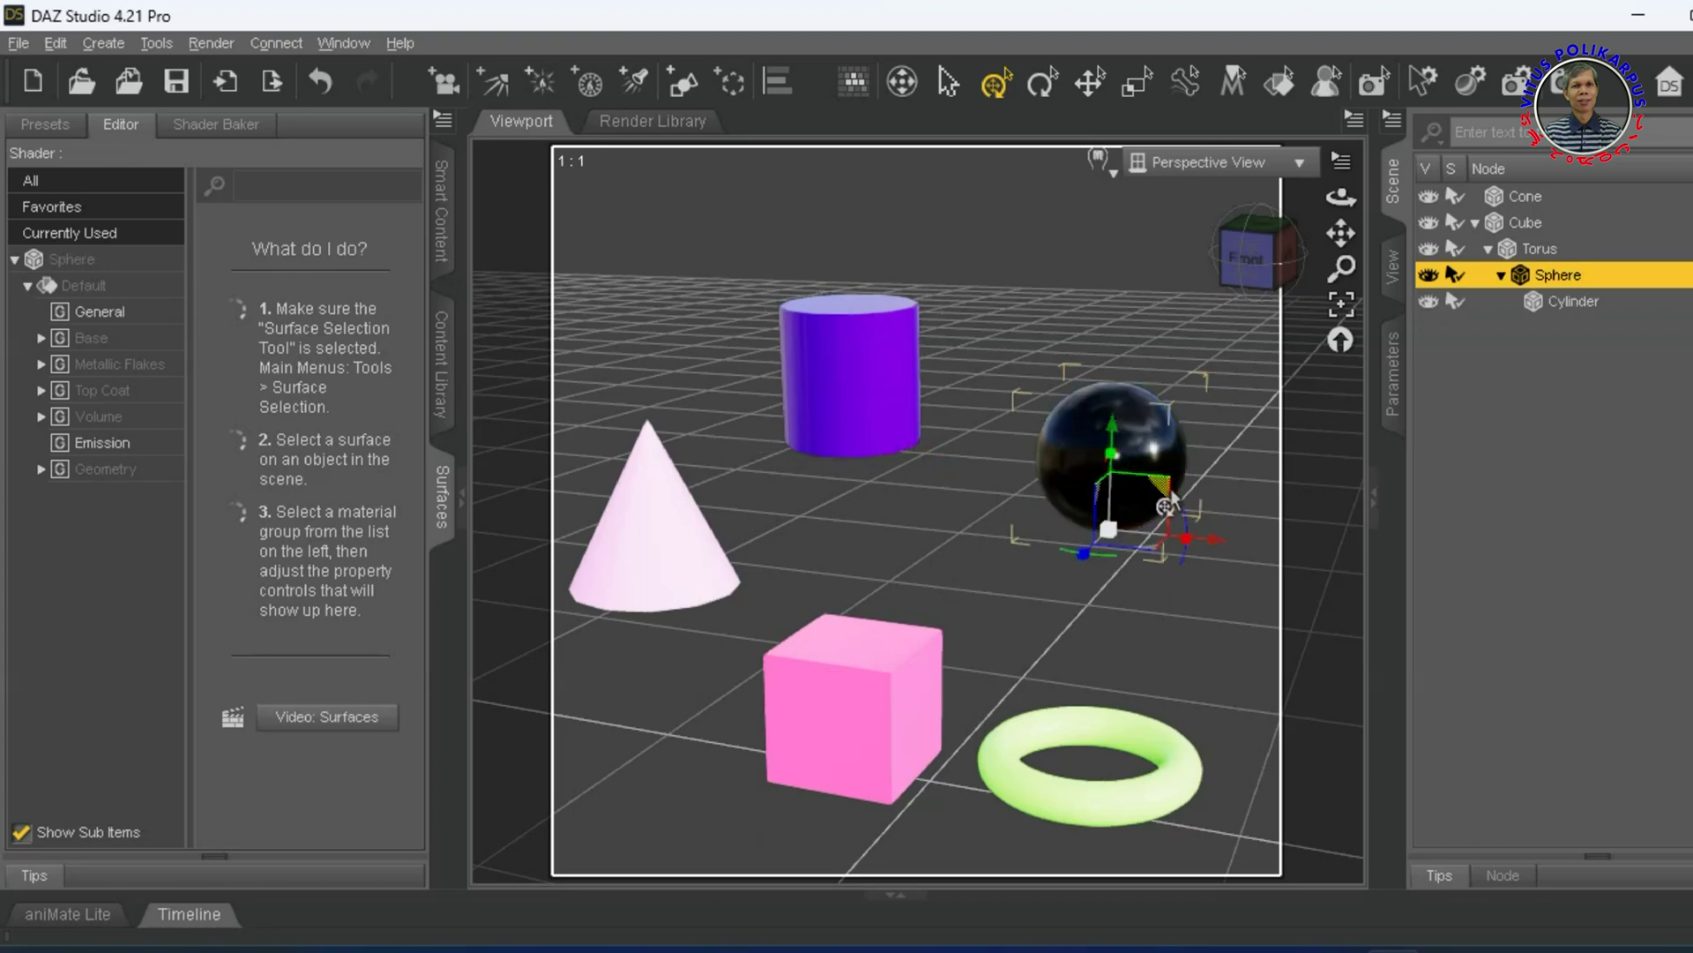
pyautogui.moveTo(1166, 500)
pyautogui.mouseDown()
pyautogui.moveTo(1202, 470)
pyautogui.moveTo(1125, 536)
pyautogui.moveTo(1144, 578)
pyautogui.moveTo(1177, 520)
pyautogui.moveTo(1206, 512)
pyautogui.moveTo(1162, 511)
pyautogui.moveTo(1188, 498)
pyautogui.mouseUp()
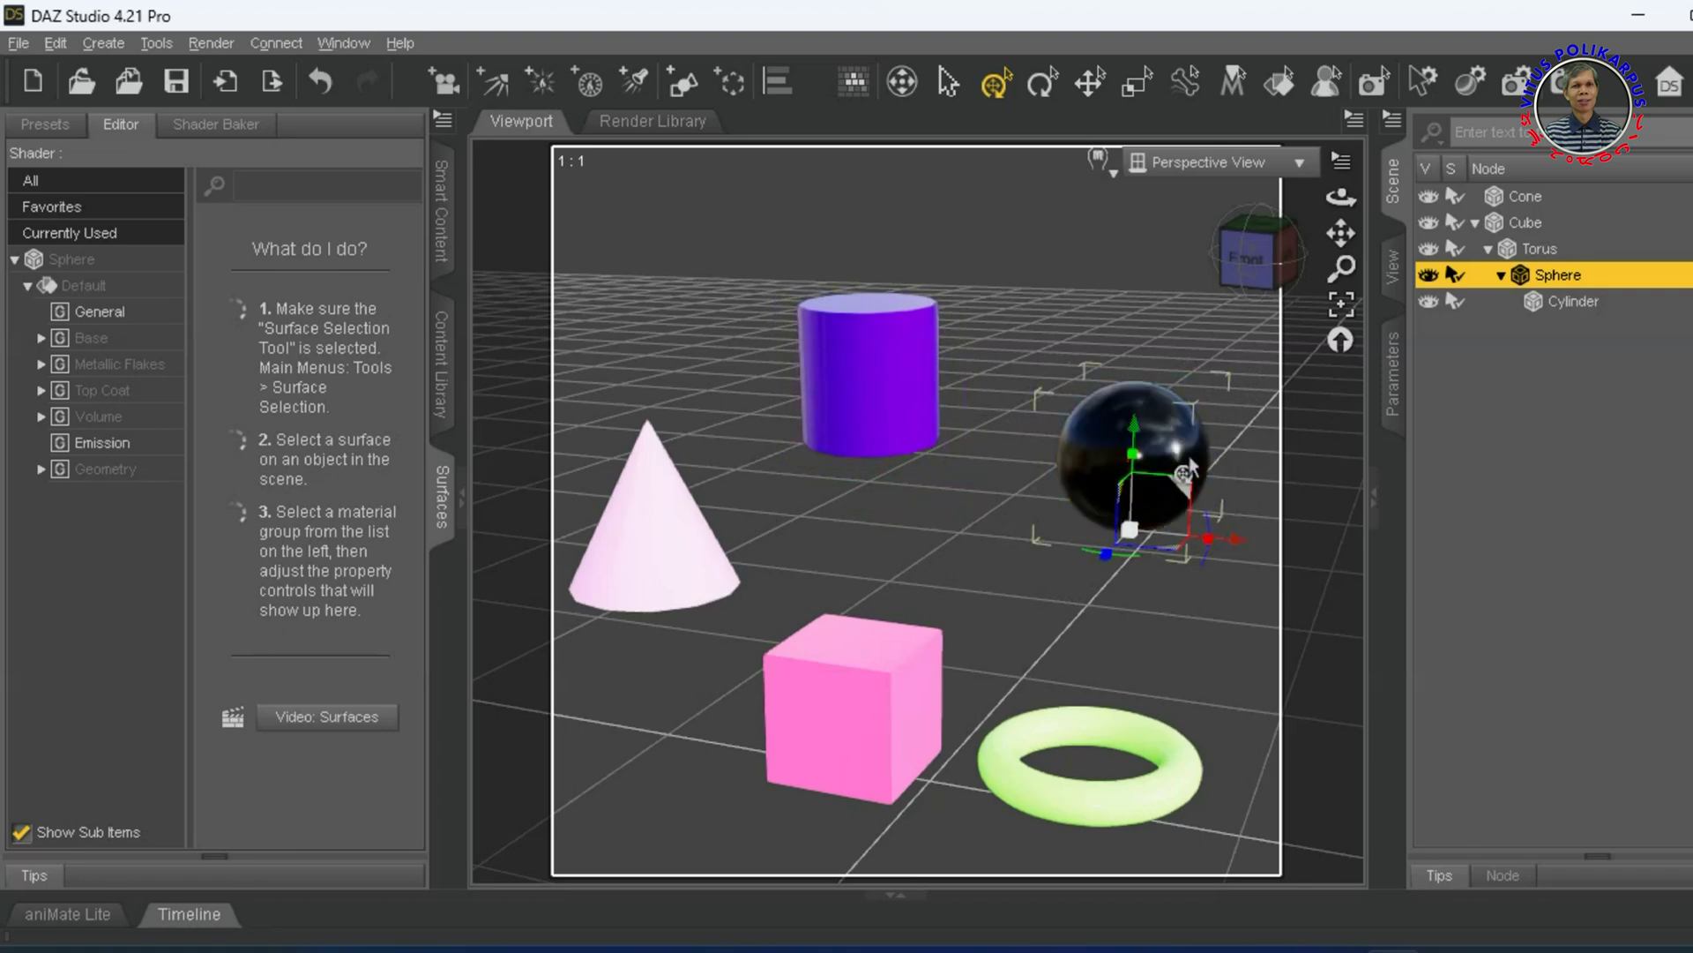
pyautogui.click(1200, 792)
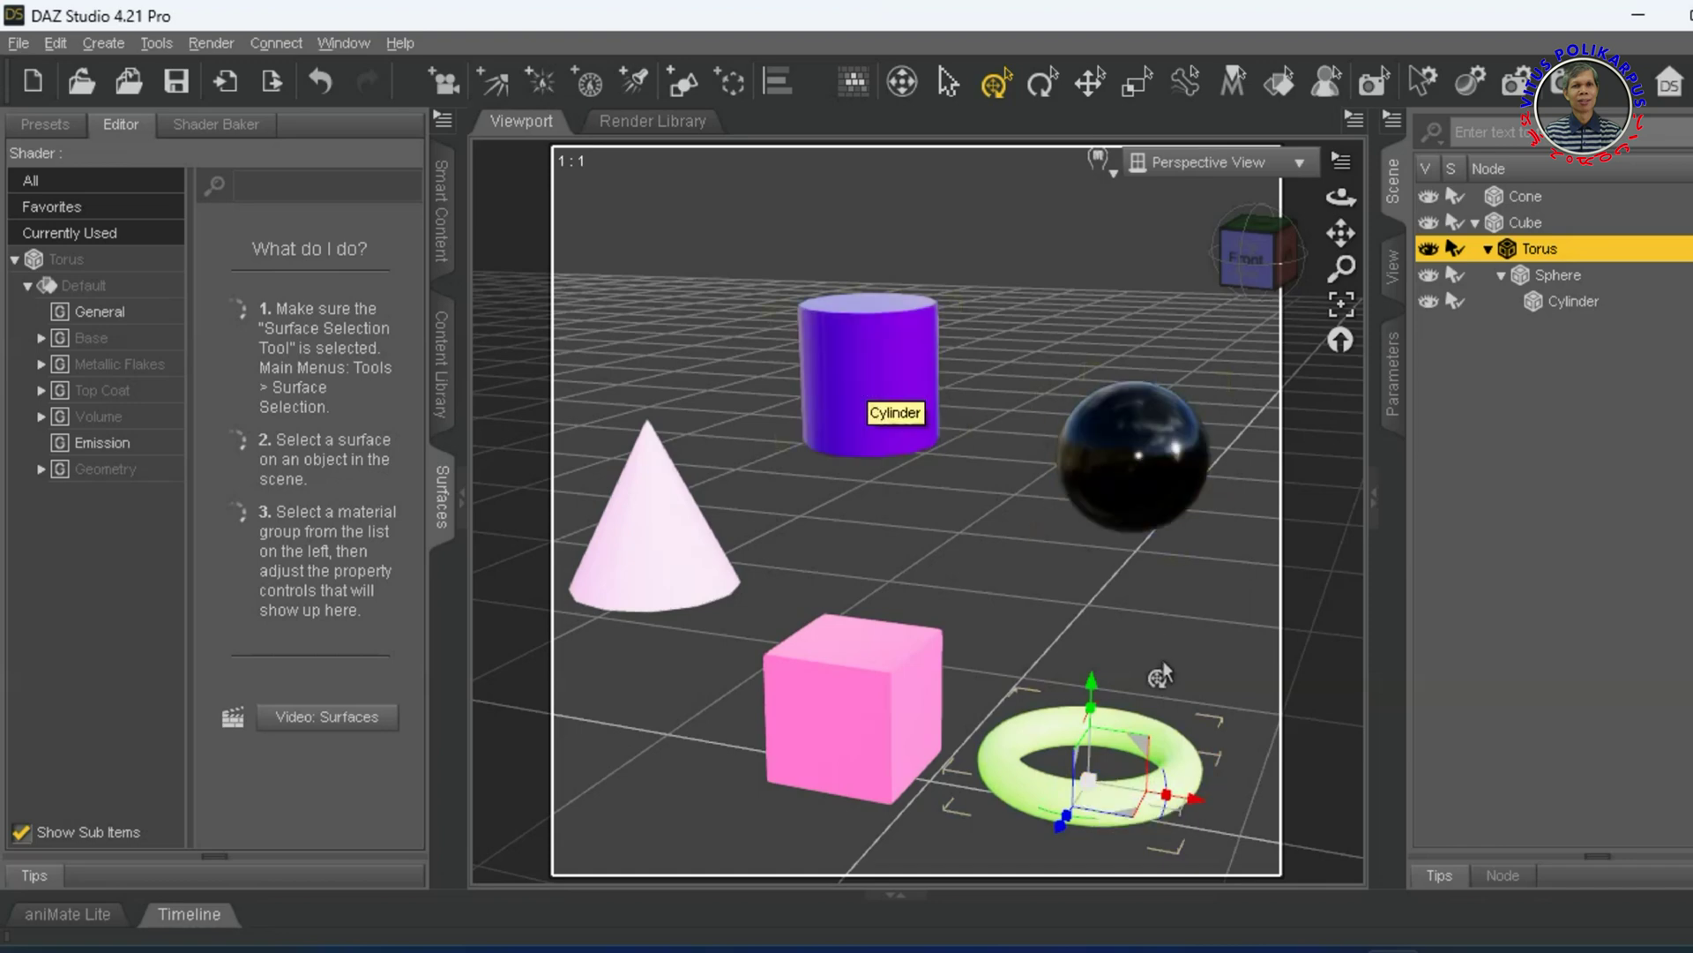
pyautogui.moveTo(1135, 776); pyautogui.dragTo(1172, 744)
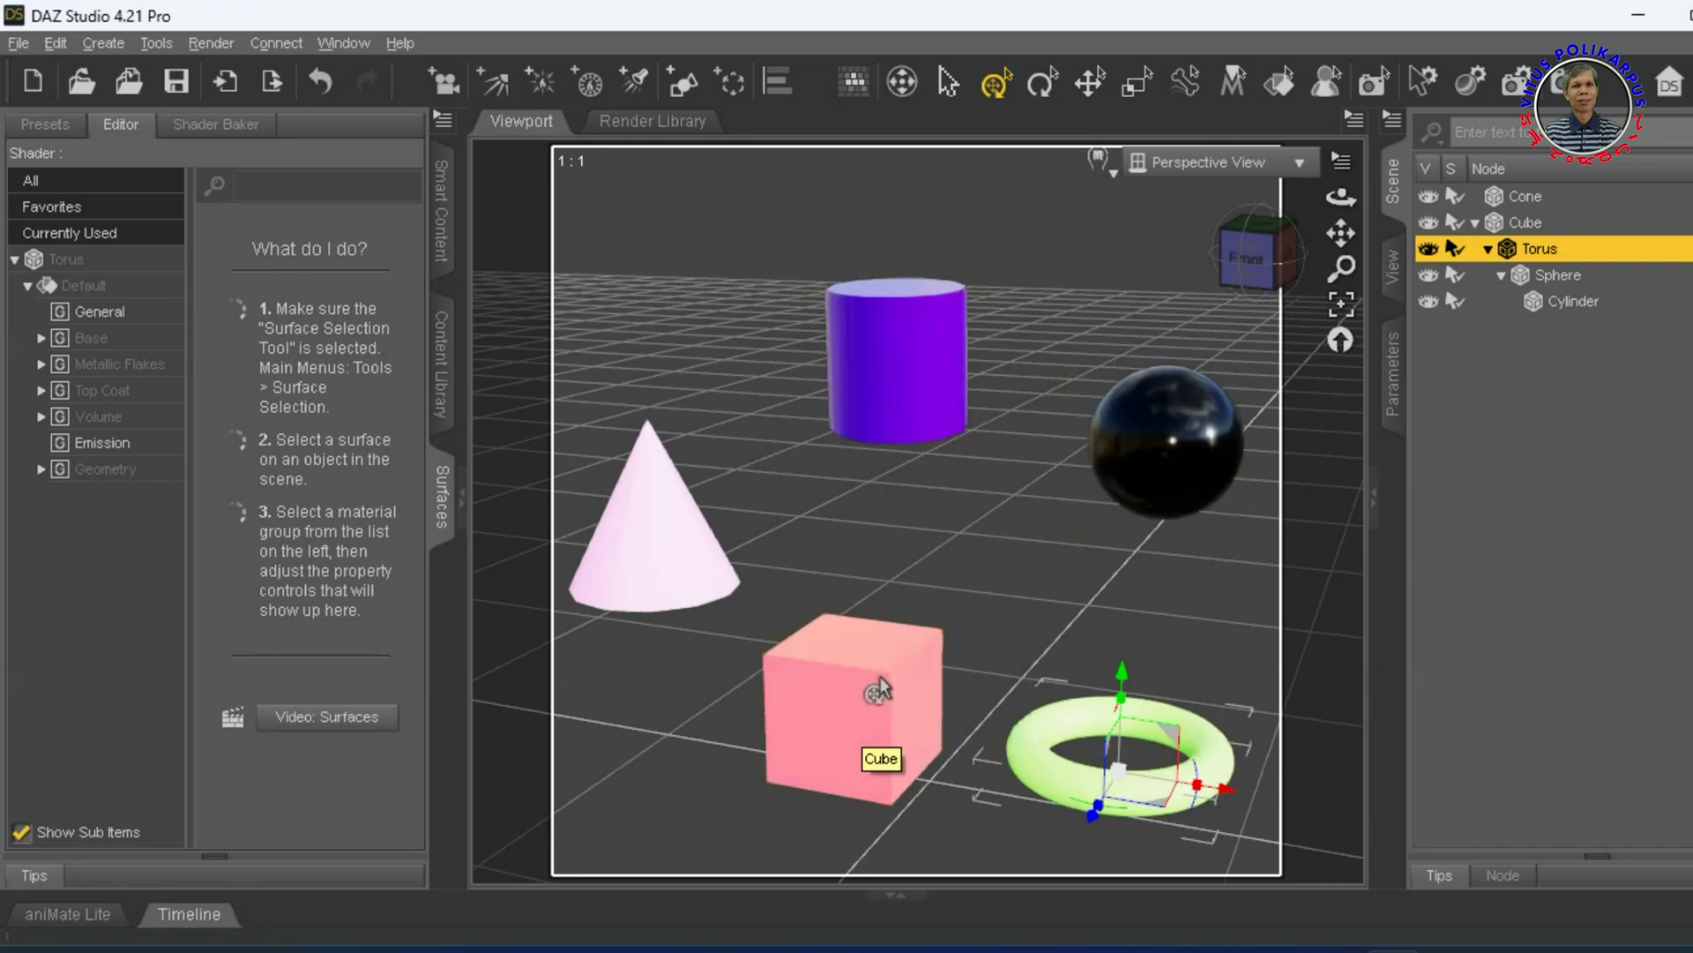
pyautogui.click(858, 762)
pyautogui.moveTo(899, 745)
pyautogui.mouseDown()
pyautogui.moveTo(869, 743)
pyautogui.moveTo(786, 494)
pyautogui.moveTo(839, 775)
pyautogui.moveTo(922, 741)
pyautogui.moveTo(949, 774)
pyautogui.moveTo(844, 750)
pyautogui.moveTo(875, 757)
pyautogui.mouseUp()
# Parent the cone to the cylinder in the scene hierarchy and leave the cylinder's branch expanded
pyautogui.click(677, 563)
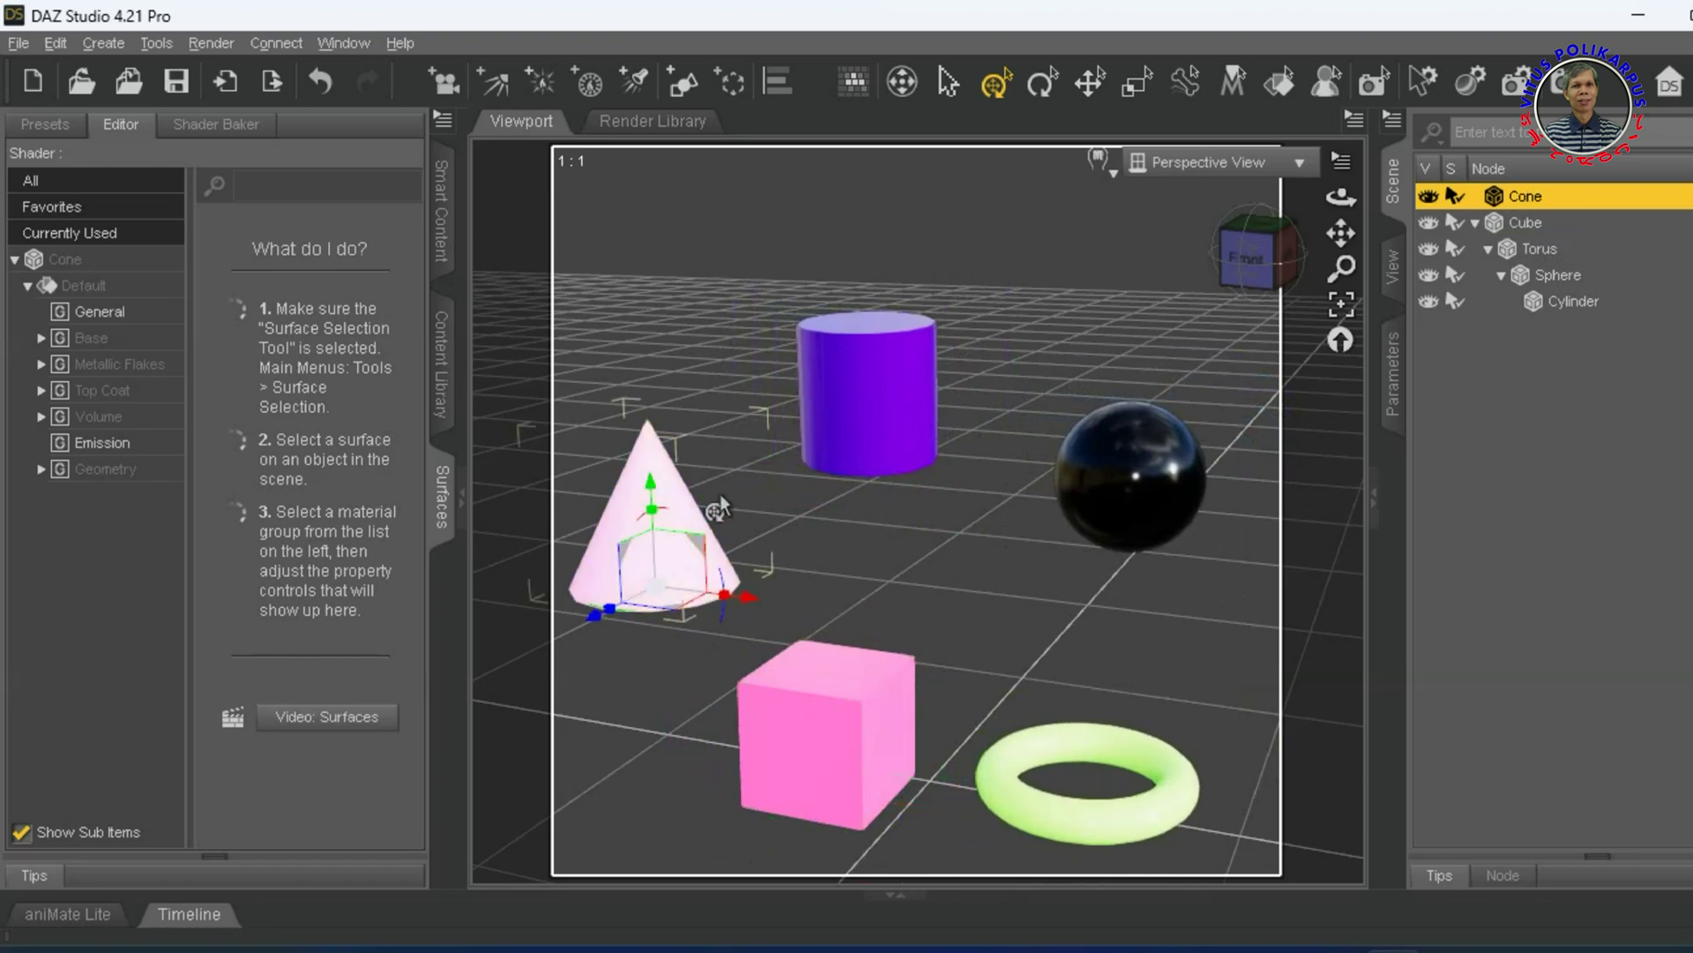
pyautogui.click(864, 397)
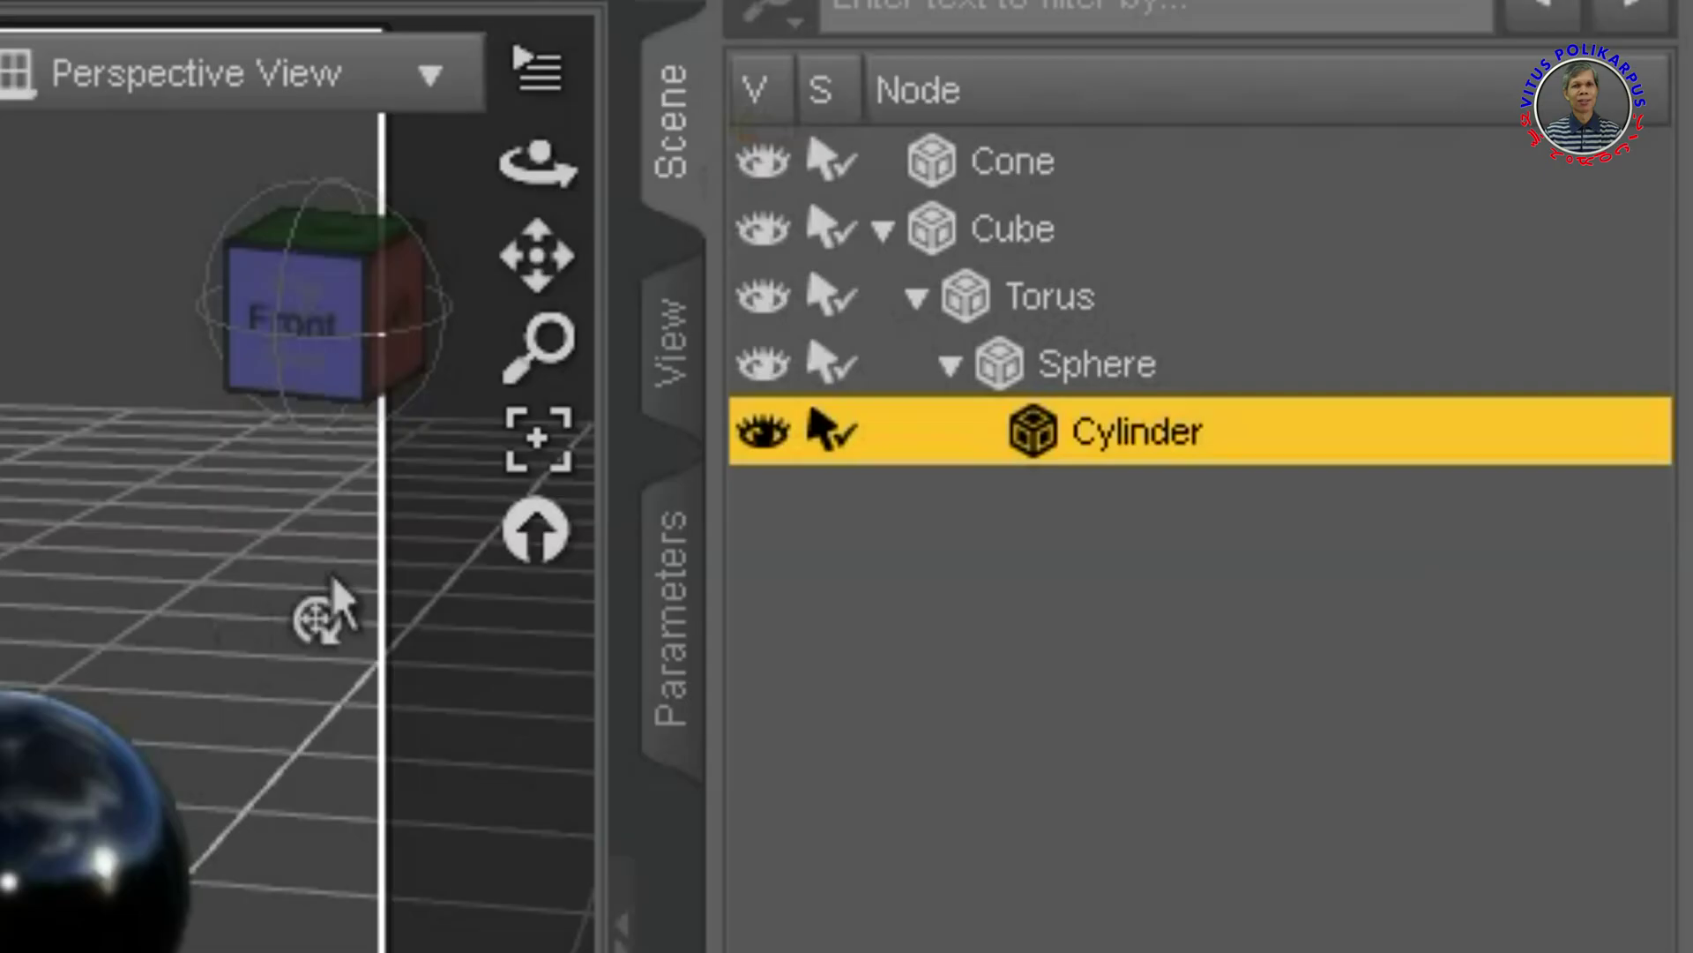
pyautogui.click(1556, 375)
pyautogui.moveTo(1025, 173); pyautogui.dragTo(1153, 442)
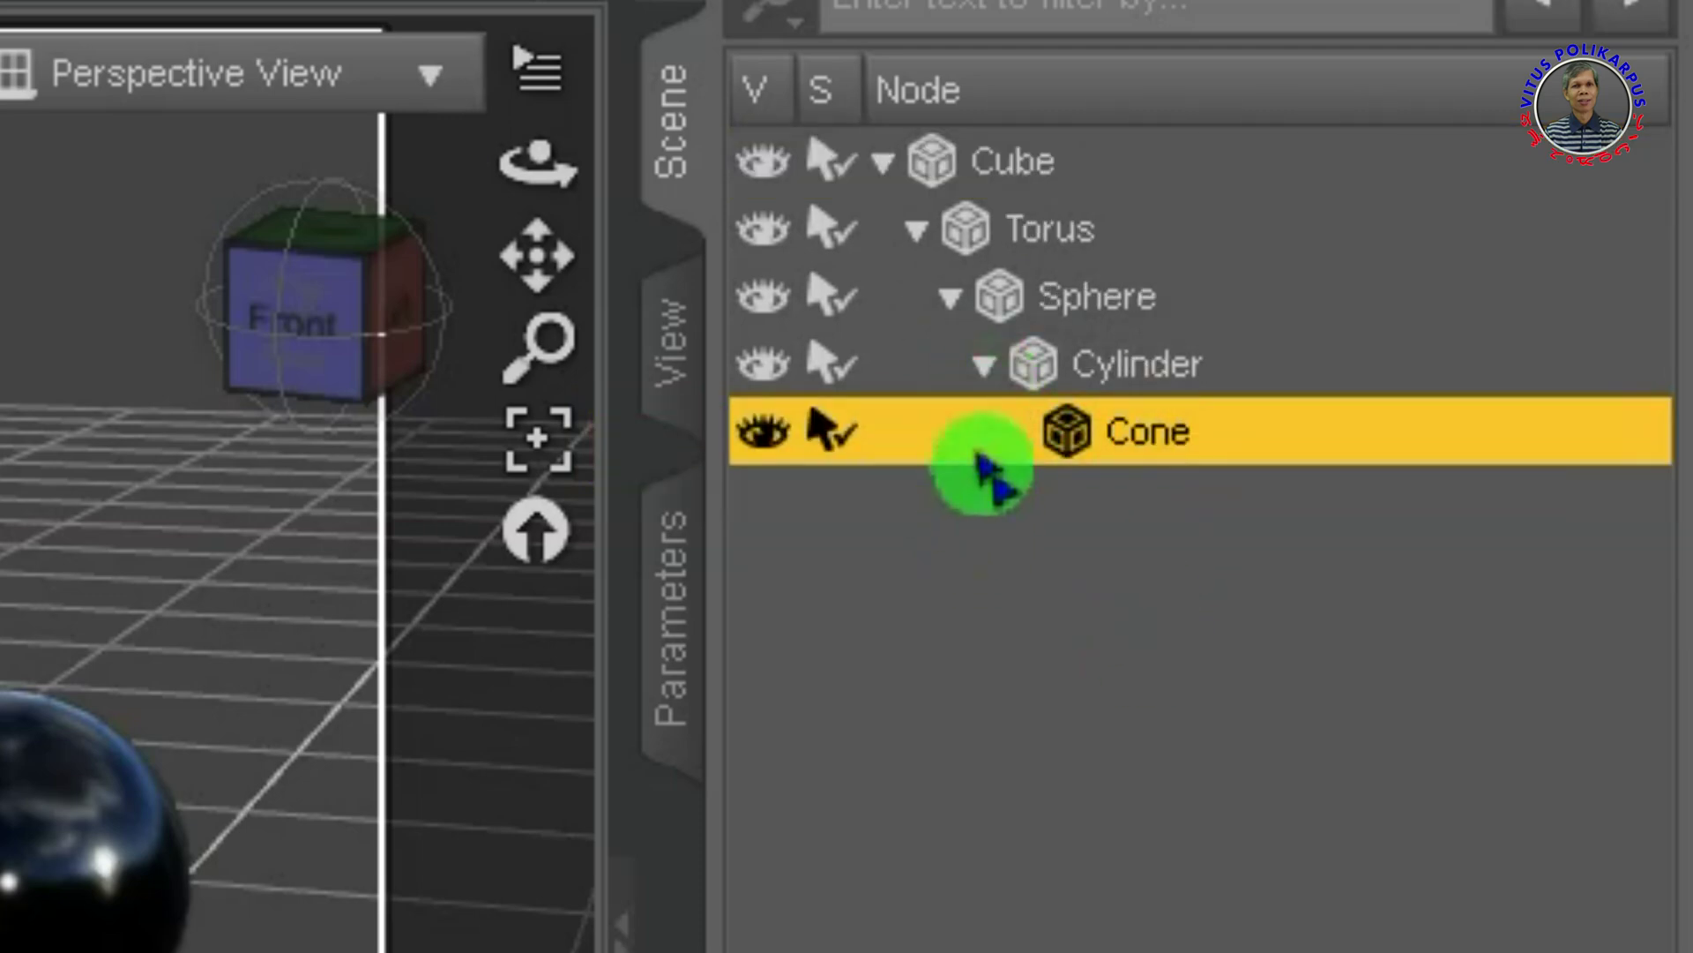
pyautogui.click(982, 366)
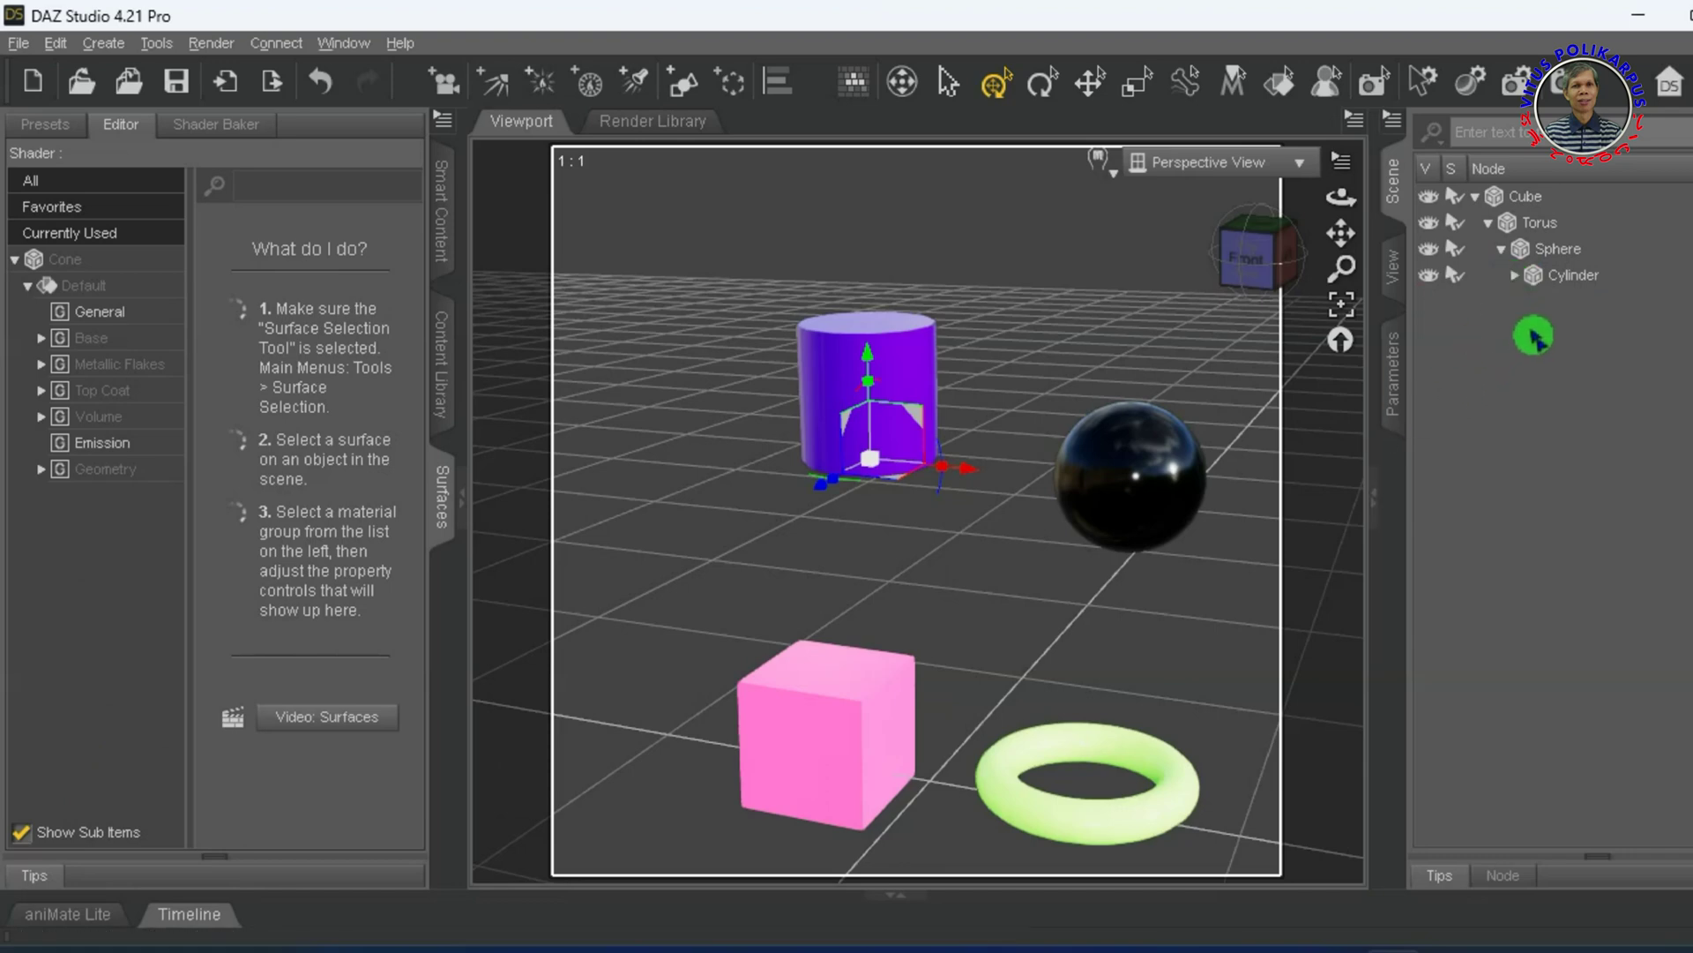
pyautogui.click(1514, 274)
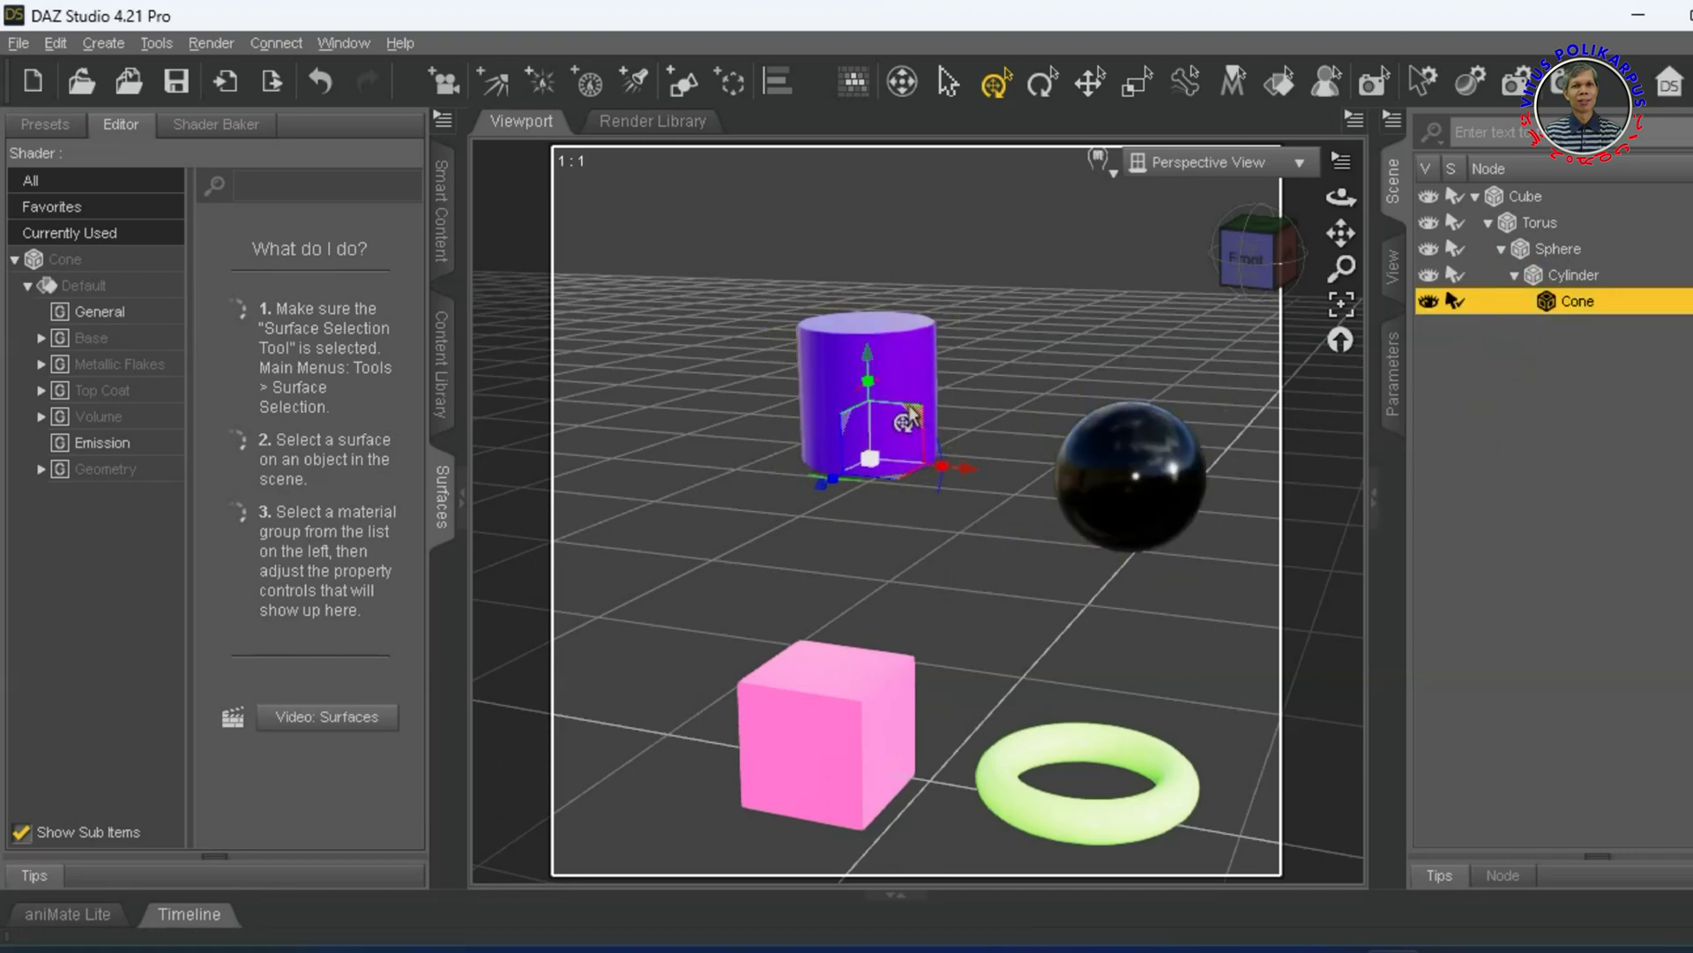
# Move the cone out of the cylinder to the empty area left of it, and scale it up
pyautogui.moveTo(914, 413); pyautogui.dragTo(670, 513)
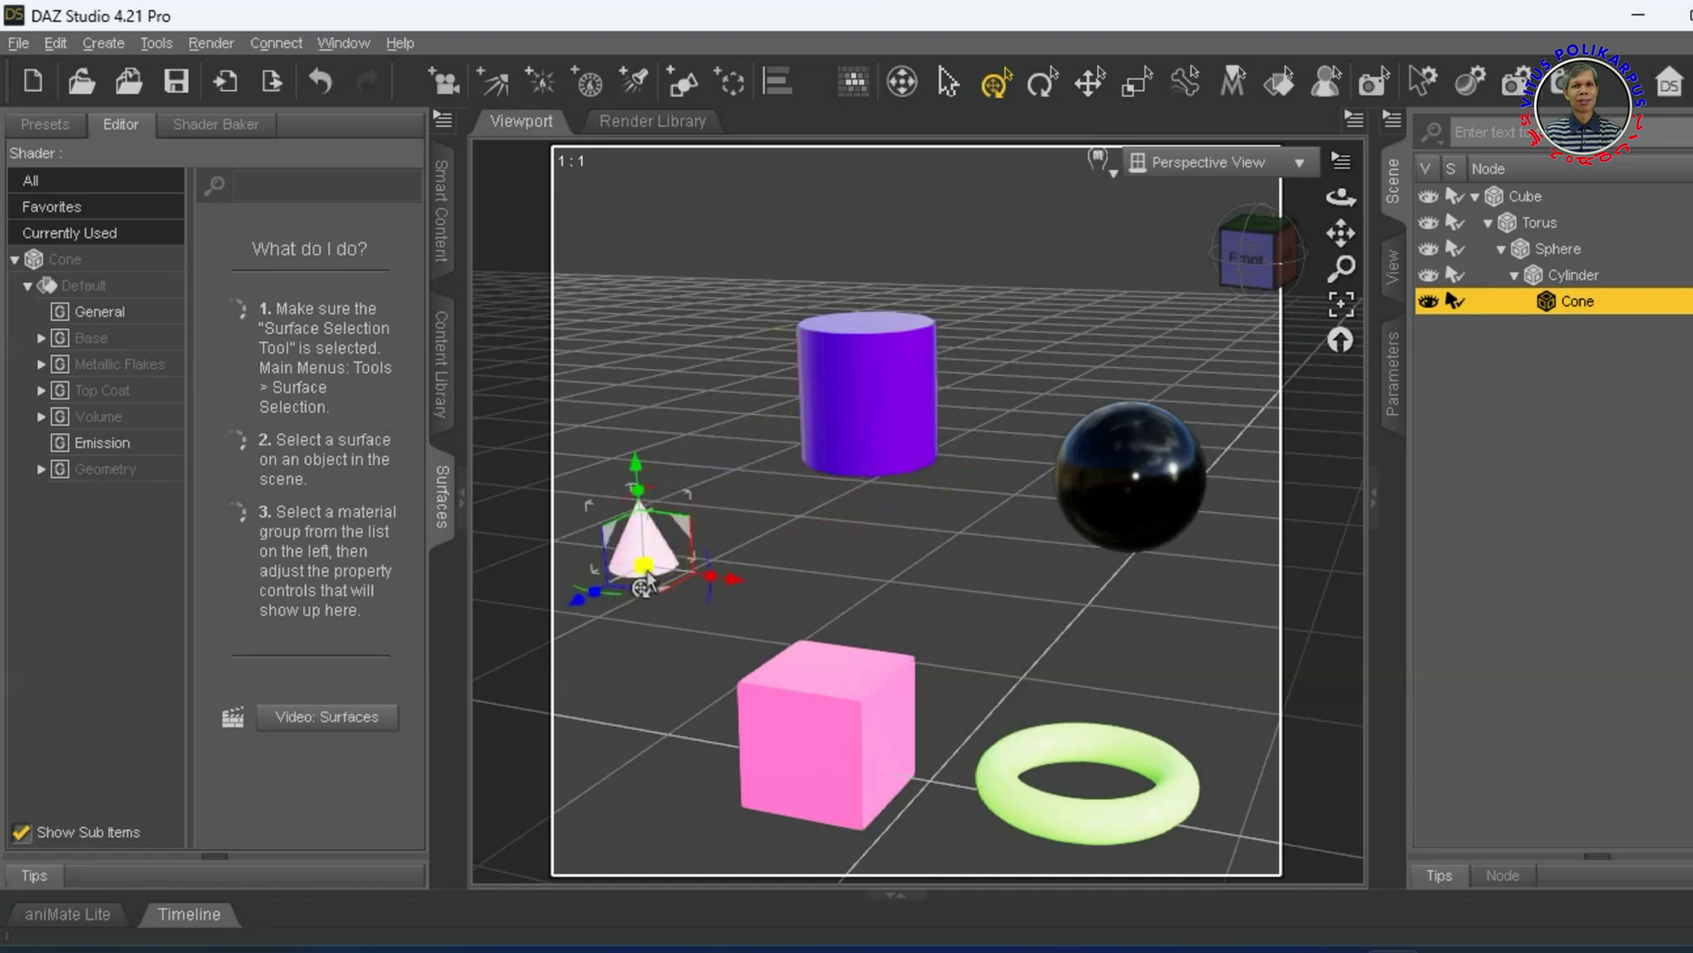
pyautogui.moveTo(641, 578); pyautogui.dragTo(687, 490)
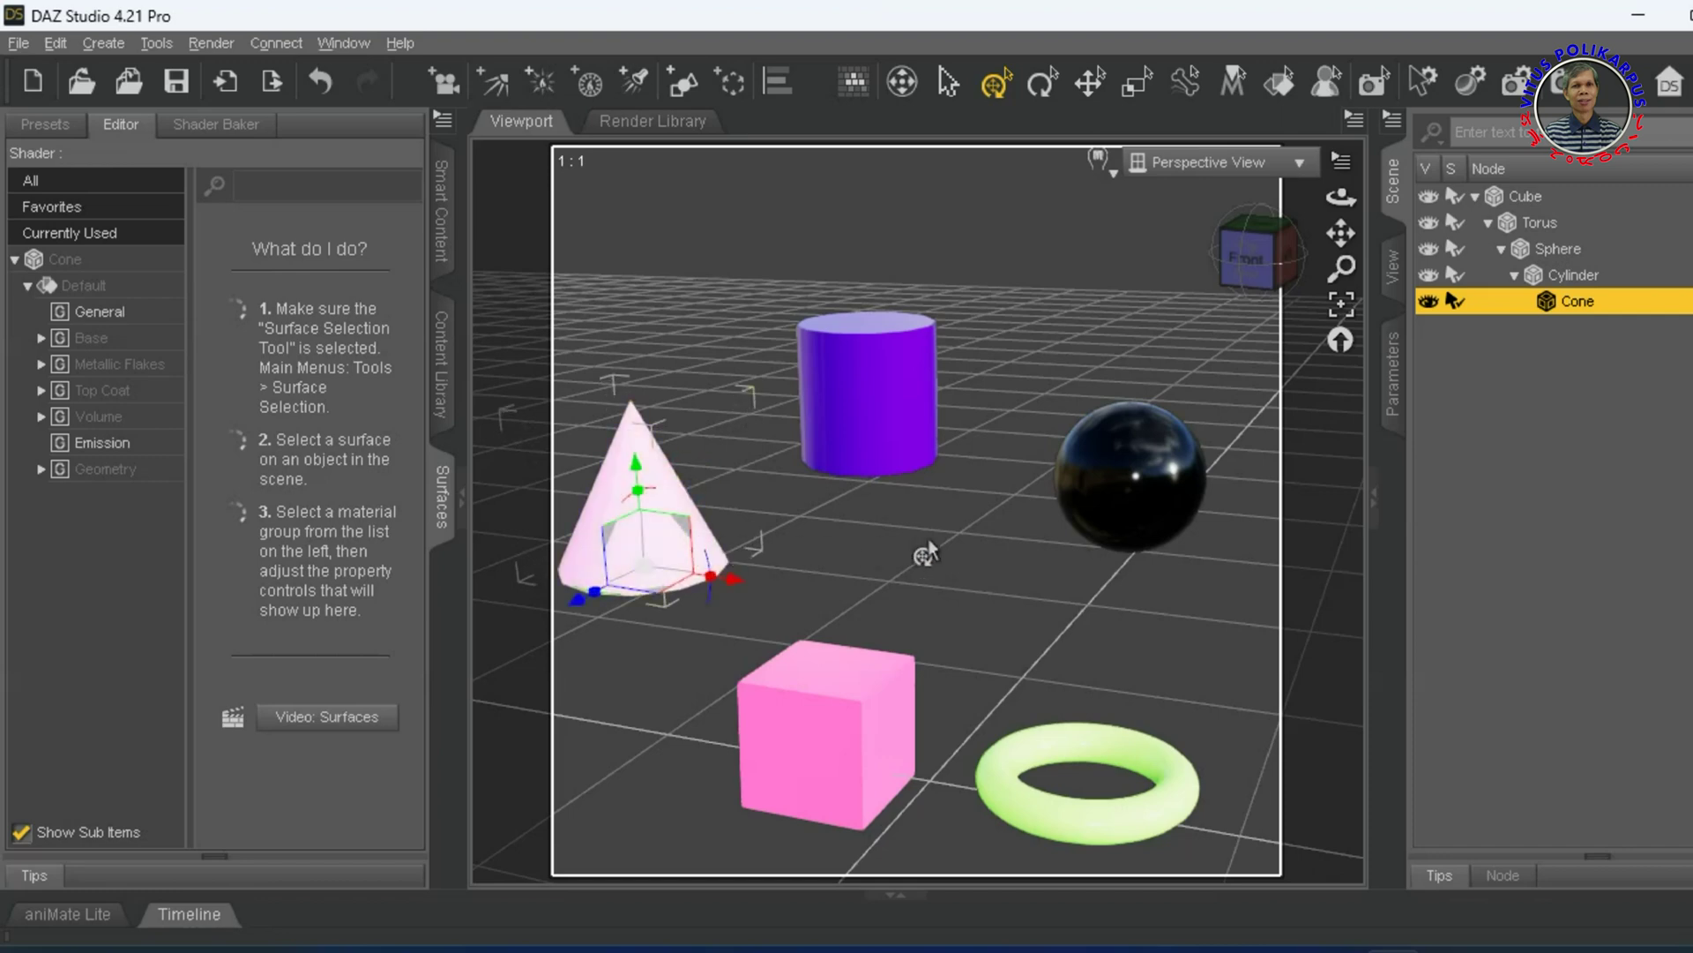
# Move the cylinder with its child cone upward, and shift the sphere with its children slightly up and to the right
pyautogui.click(869, 434)
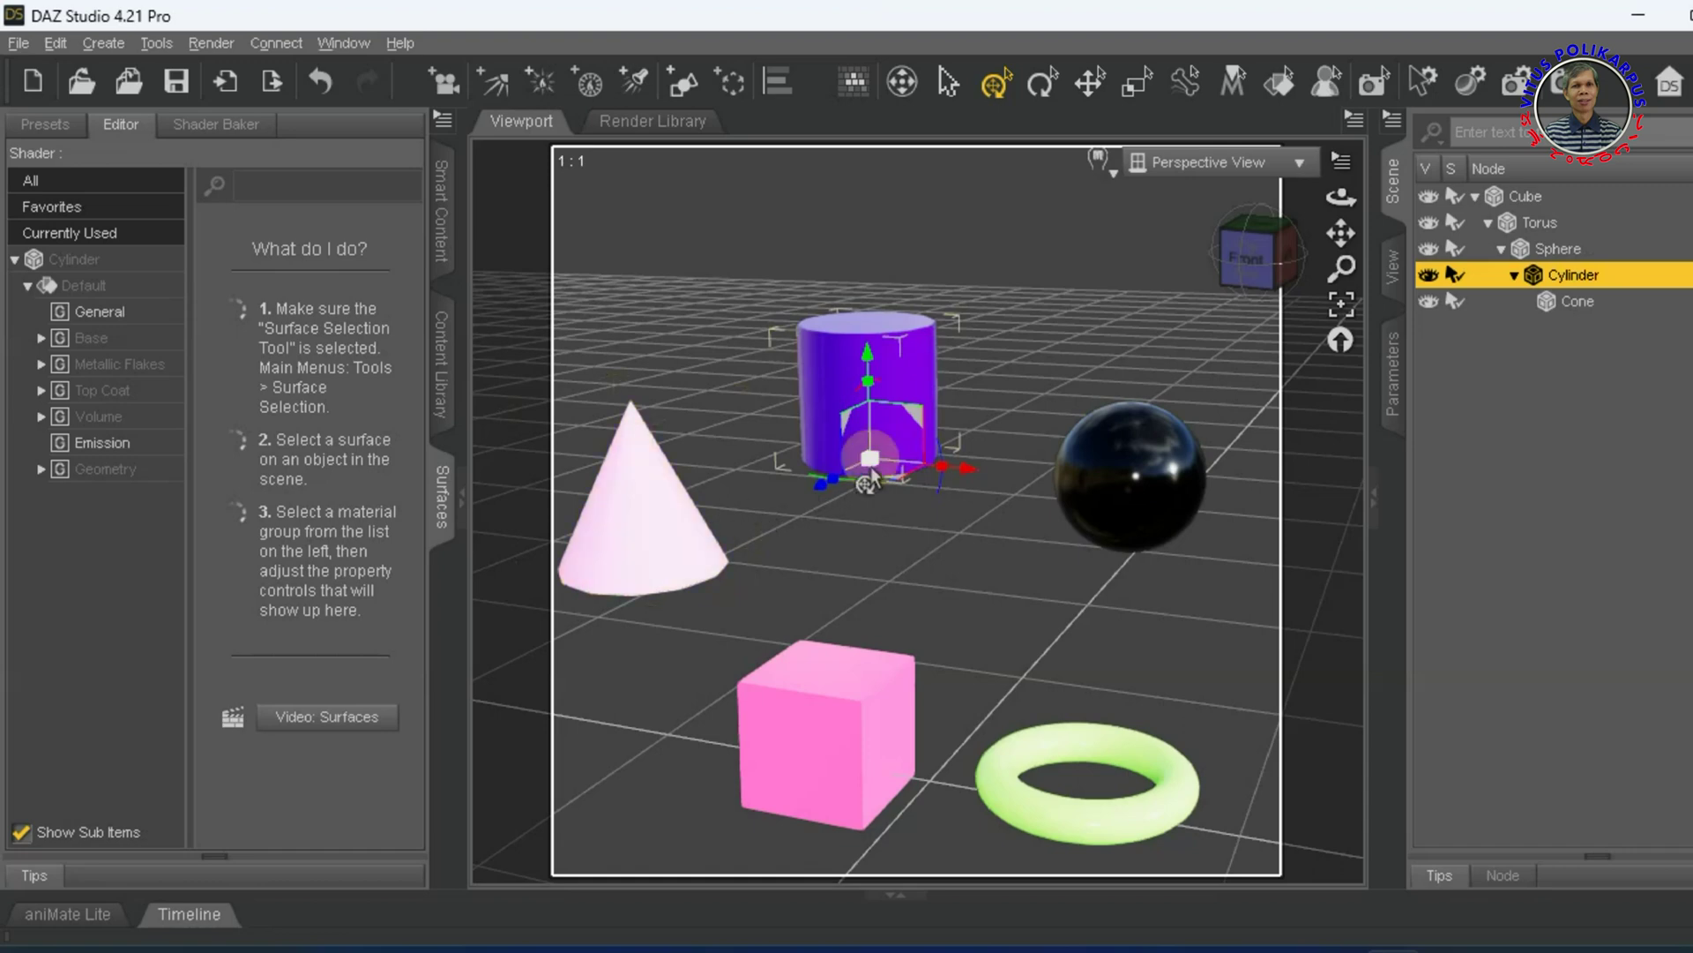
pyautogui.moveTo(918, 422); pyautogui.dragTo(939, 383)
pyautogui.click(1155, 465)
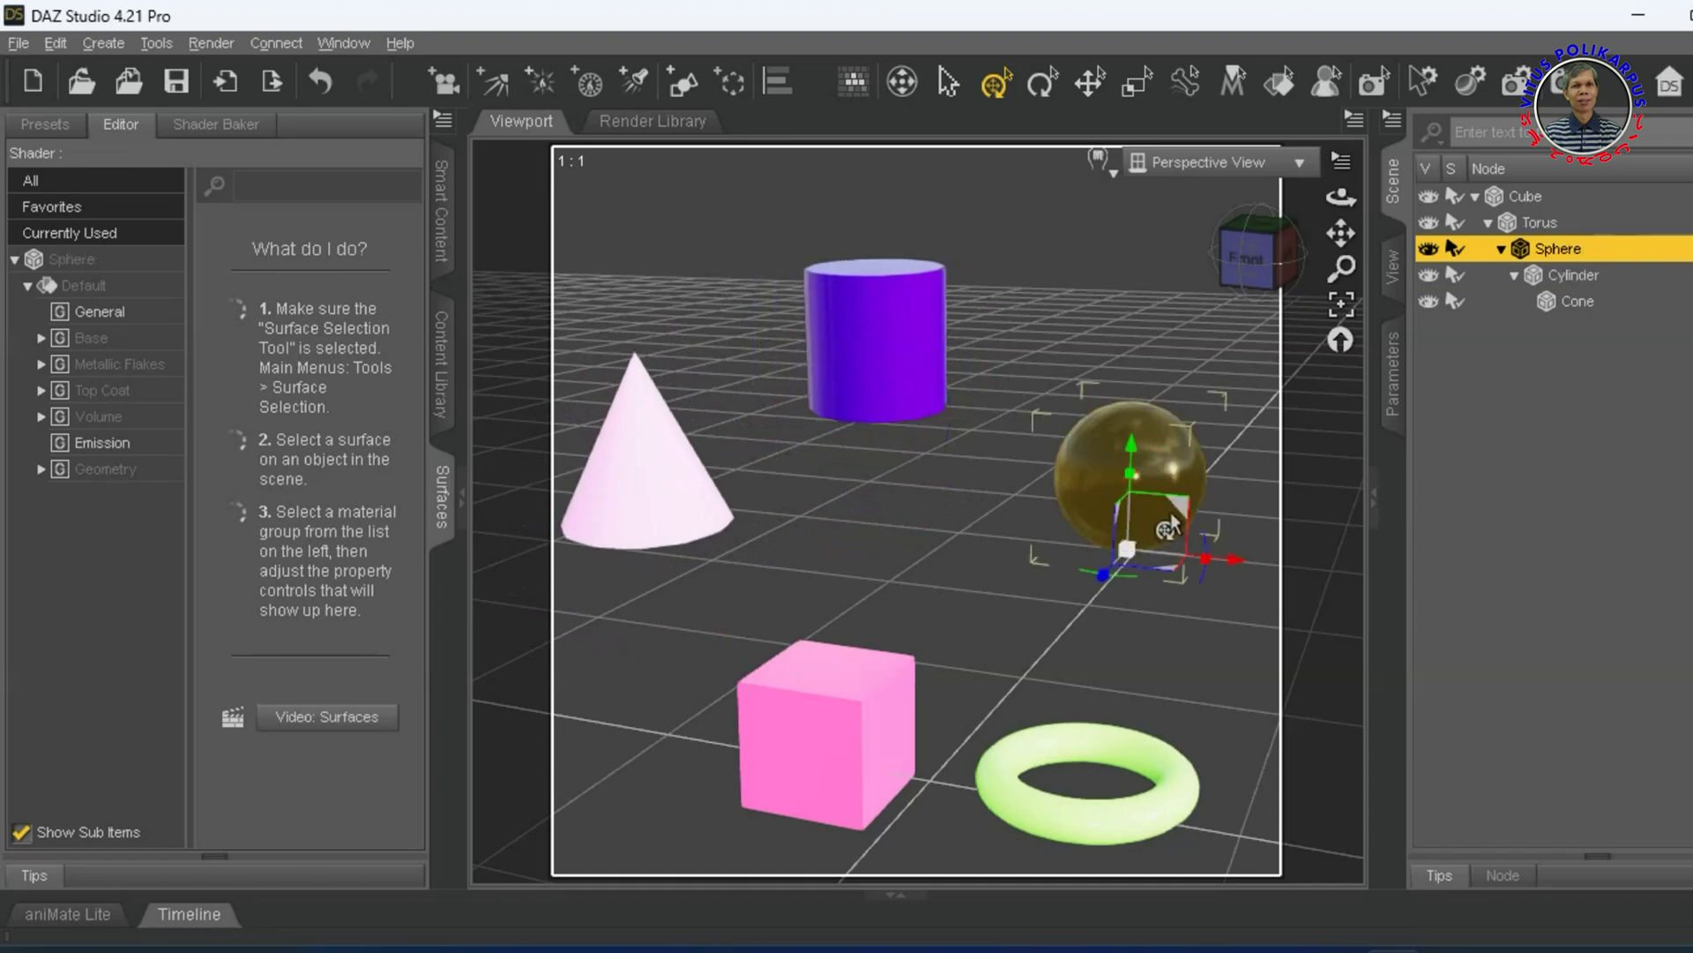
pyautogui.moveTo(1186, 512); pyautogui.dragTo(1240, 559)
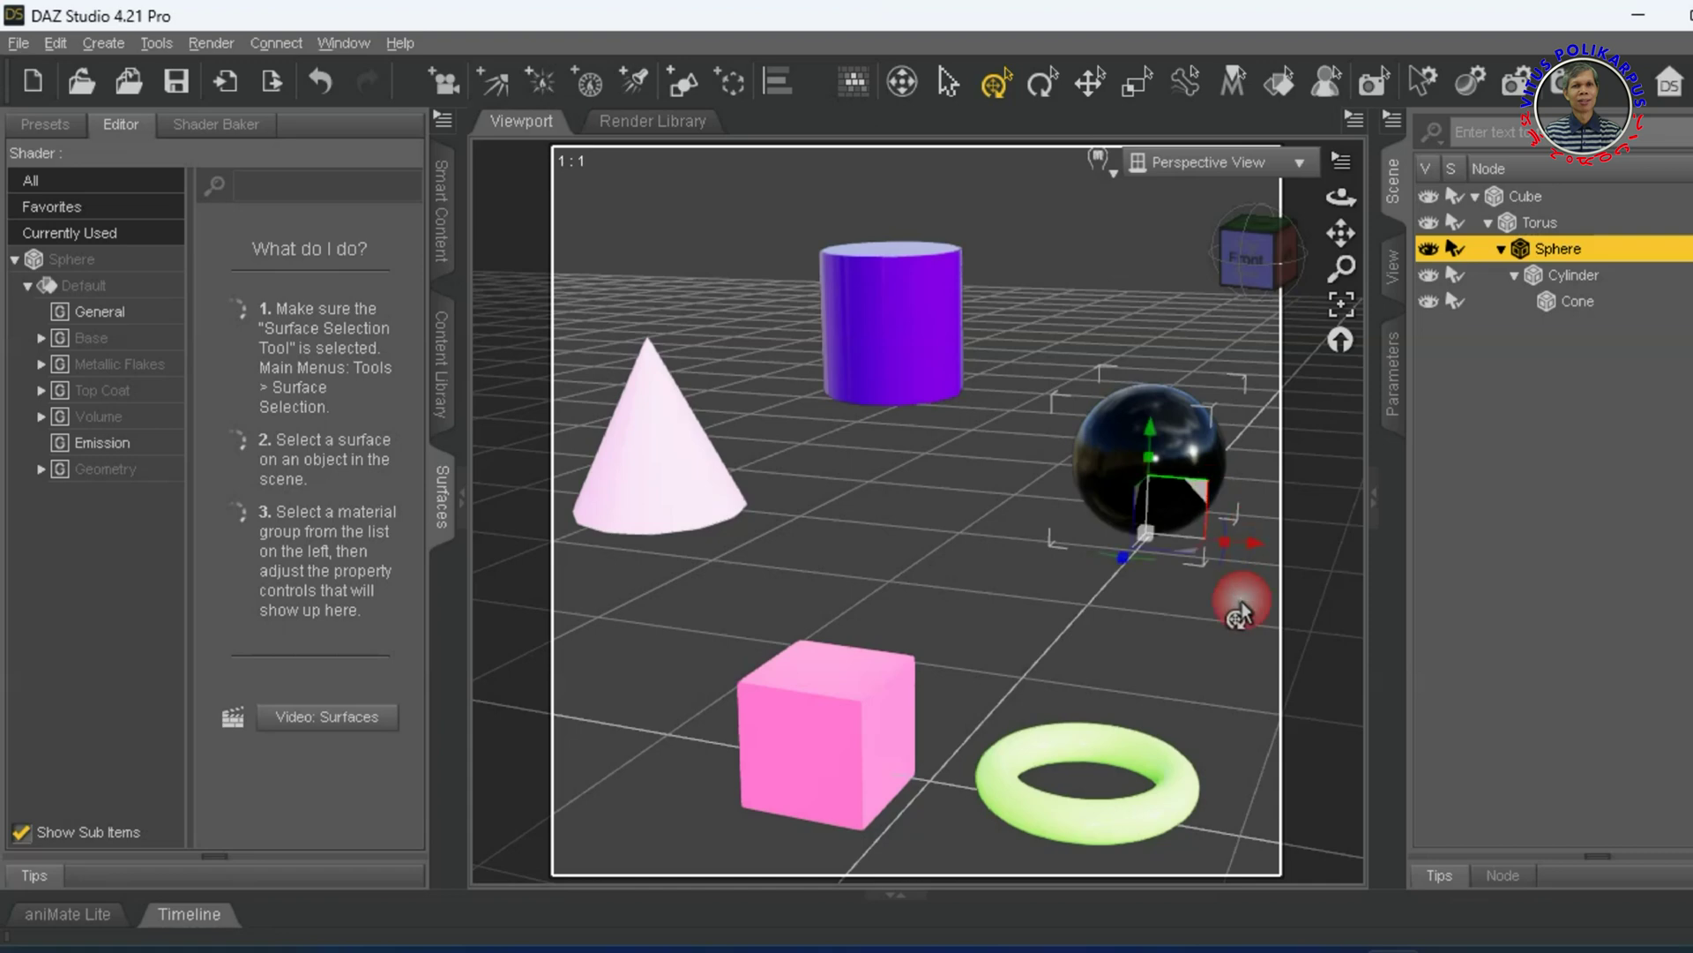
# Move the torus with its children slightly to the right, and the cube with its whole child chain down and to the left
pyautogui.click(1154, 751)
pyautogui.moveTo(1138, 770); pyautogui.dragTo(1177, 777)
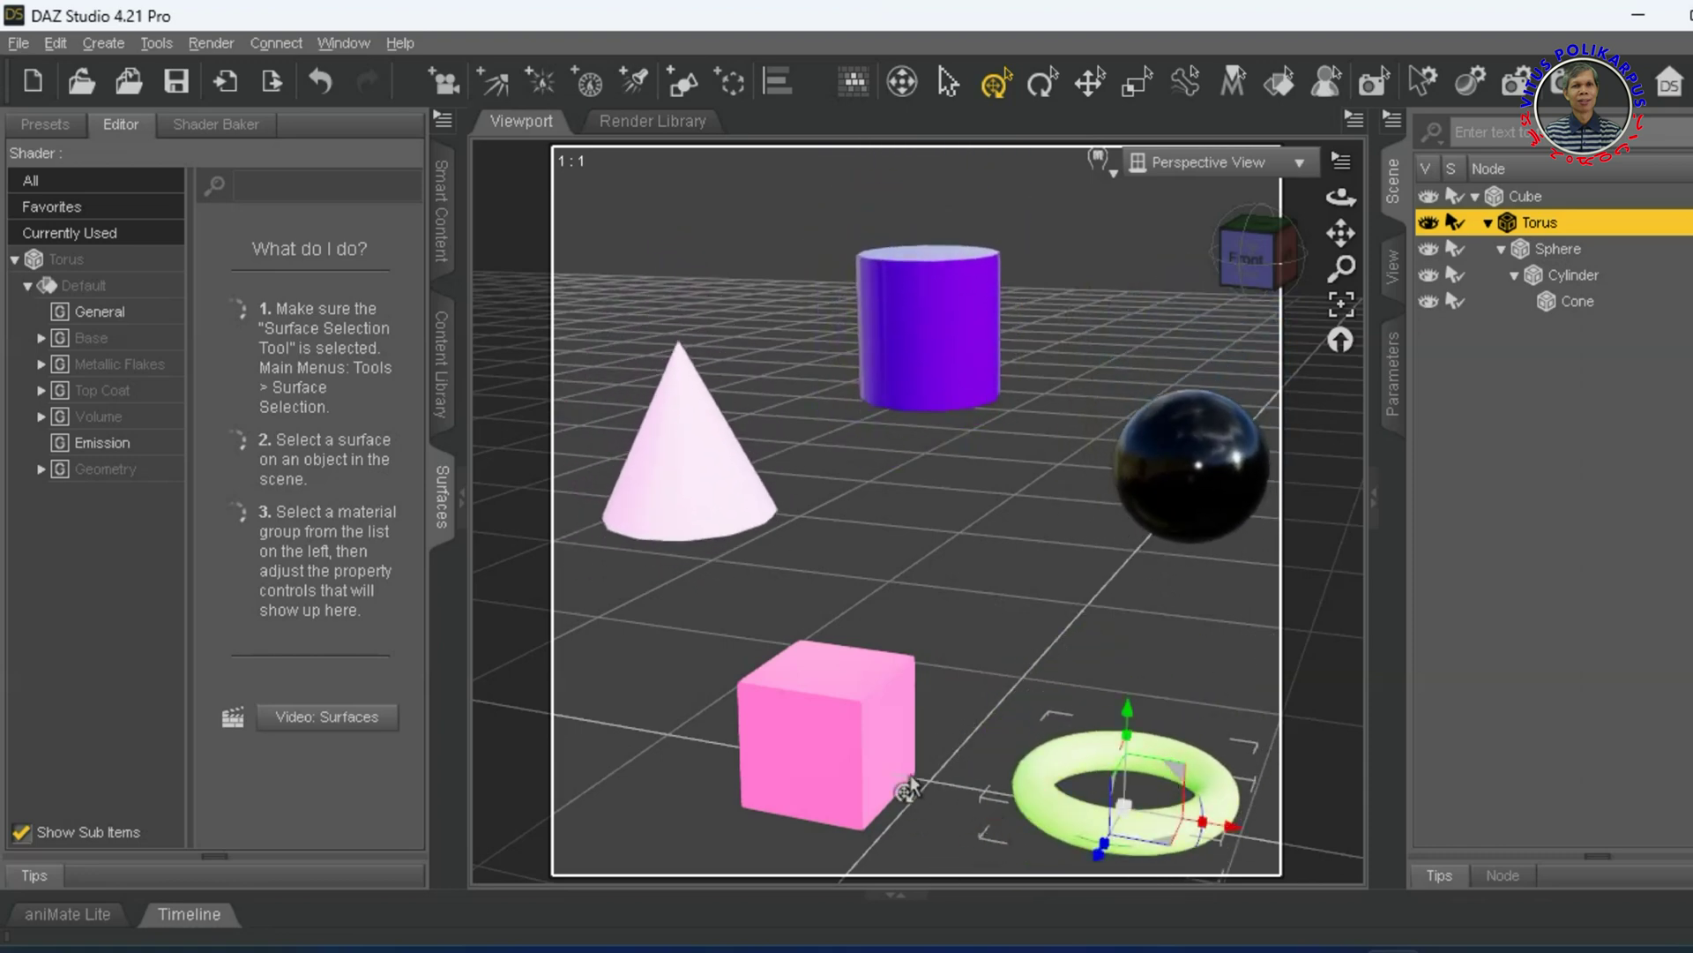
pyautogui.click(868, 755)
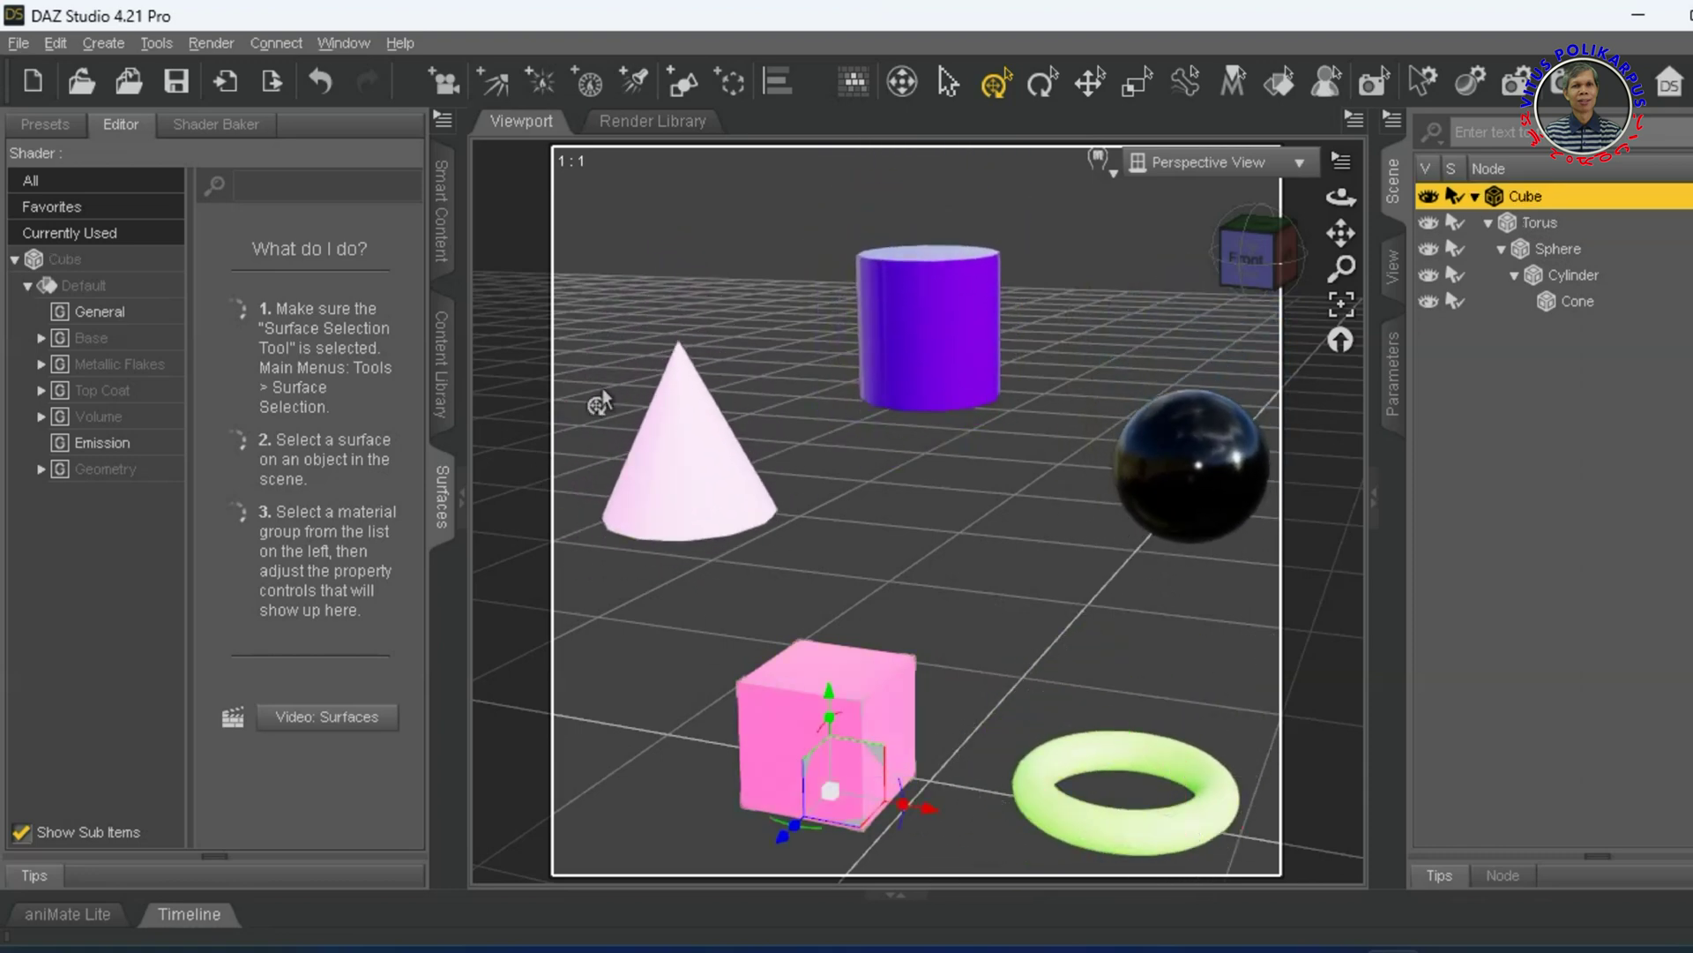
pyautogui.moveTo(875, 763); pyautogui.dragTo(825, 807)
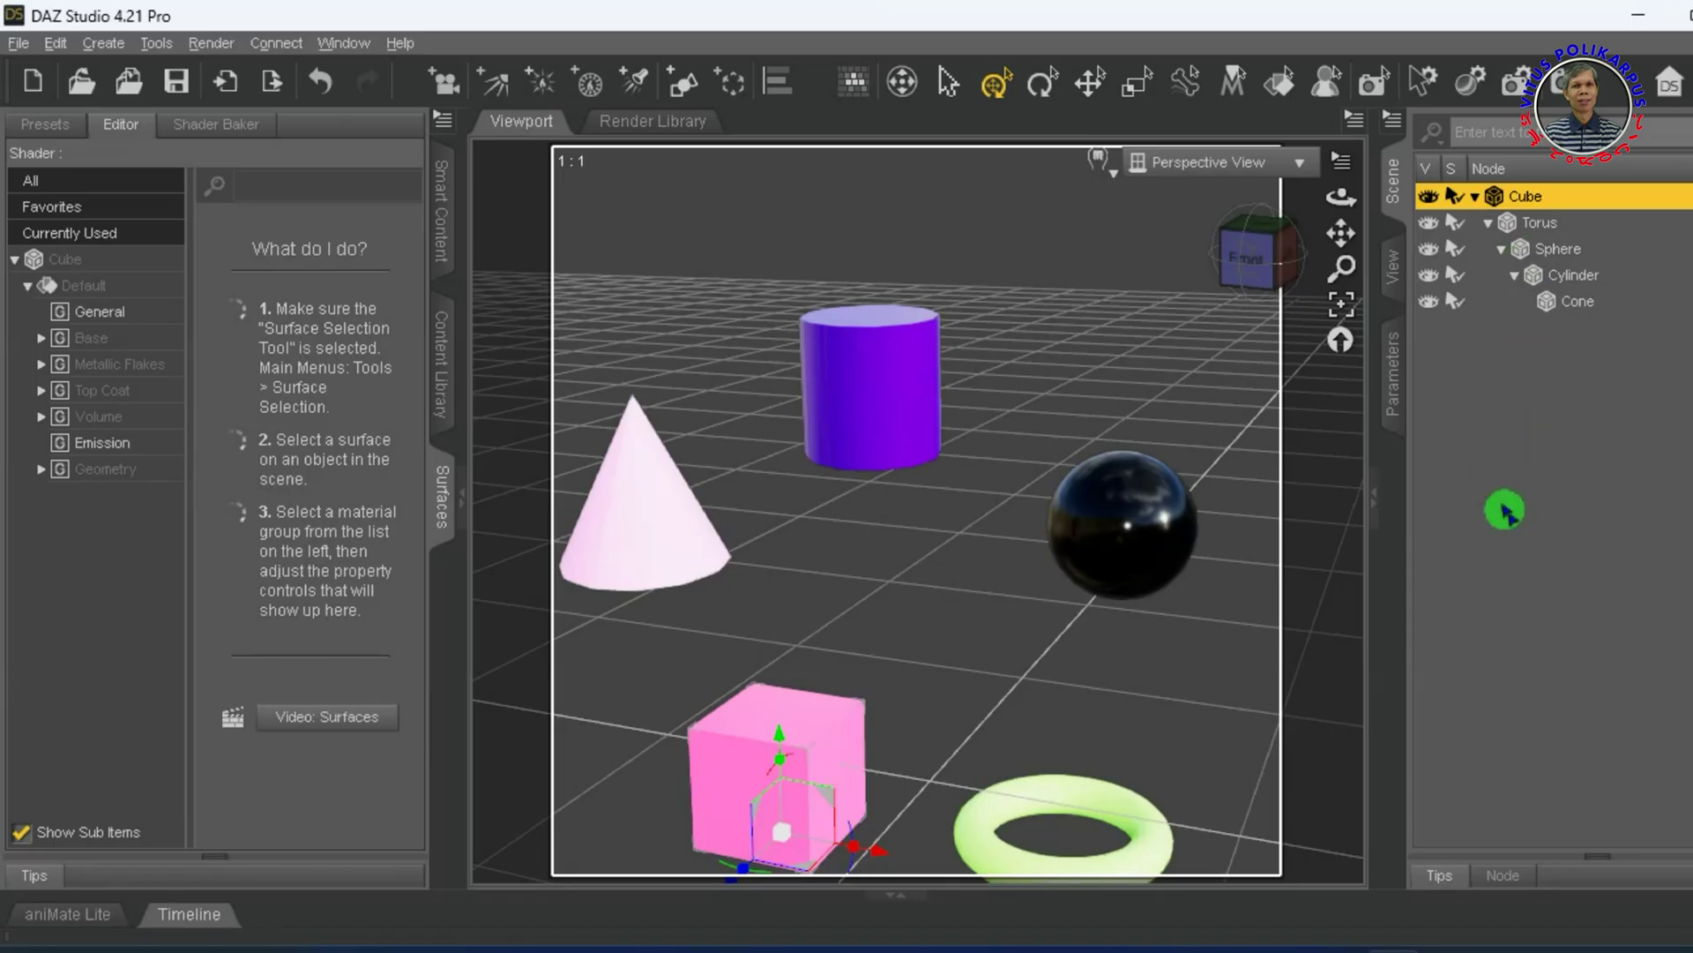
# Unparent the sphere with its cylinder and cone from the torus to the scene's top level, and shift the cube with its child torus
pyautogui.click(1505, 512)
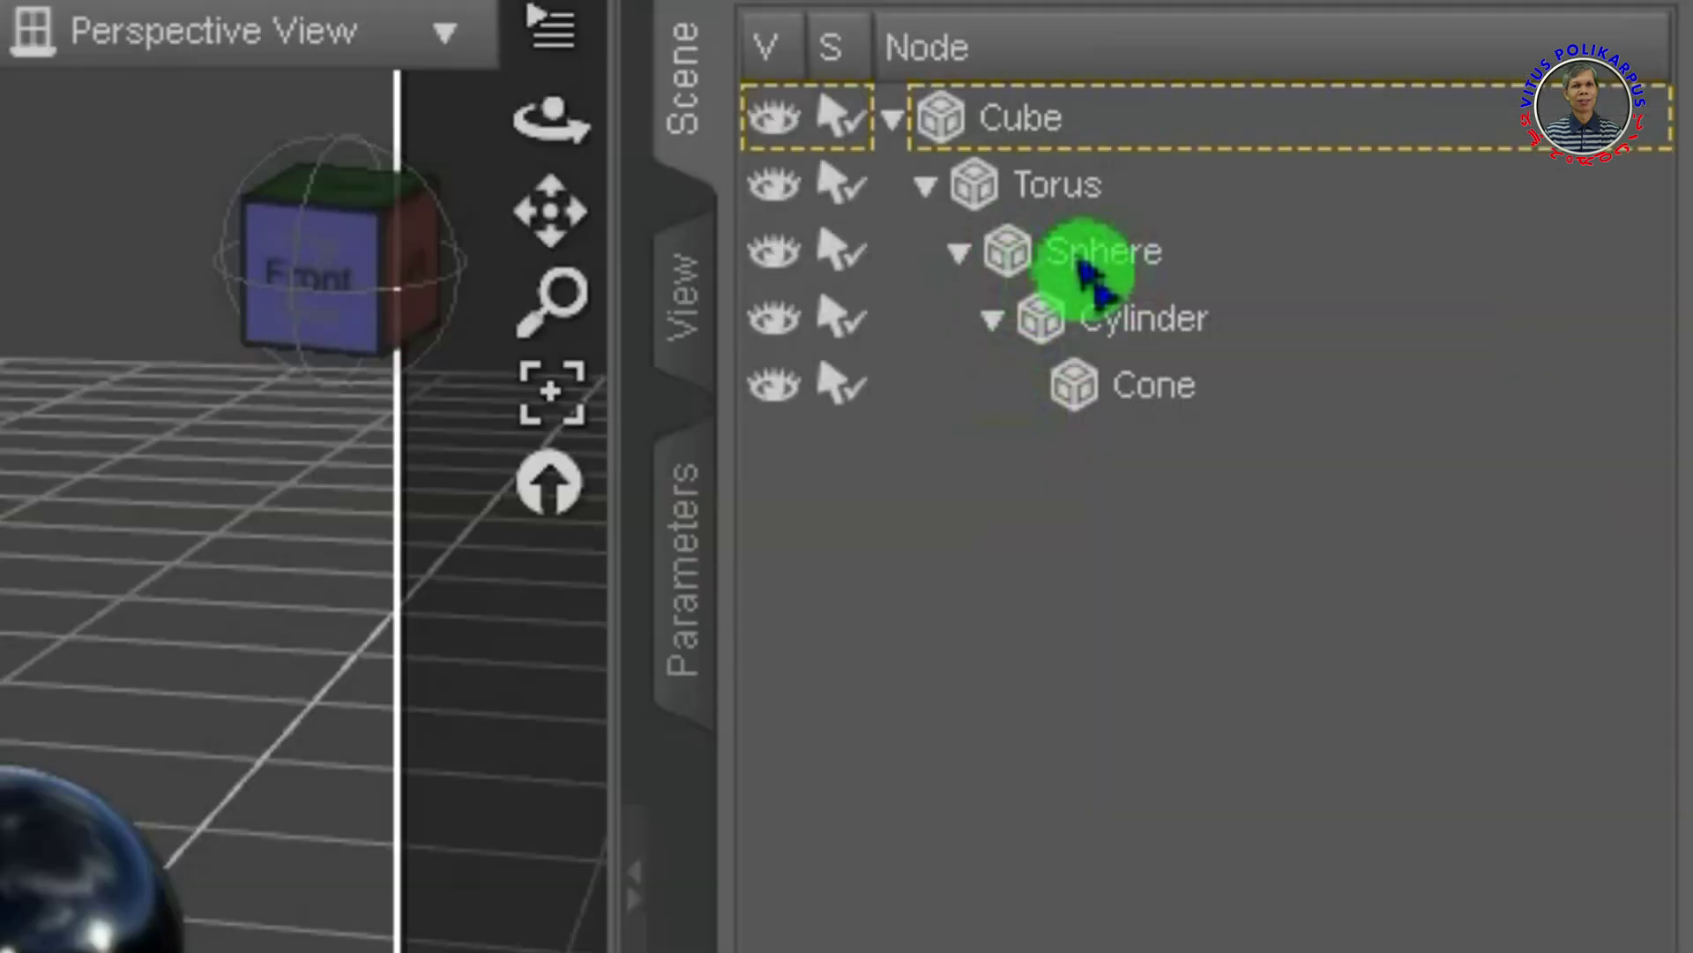
pyautogui.click(1550, 252)
pyautogui.moveTo(1083, 269); pyautogui.dragTo(1122, 736)
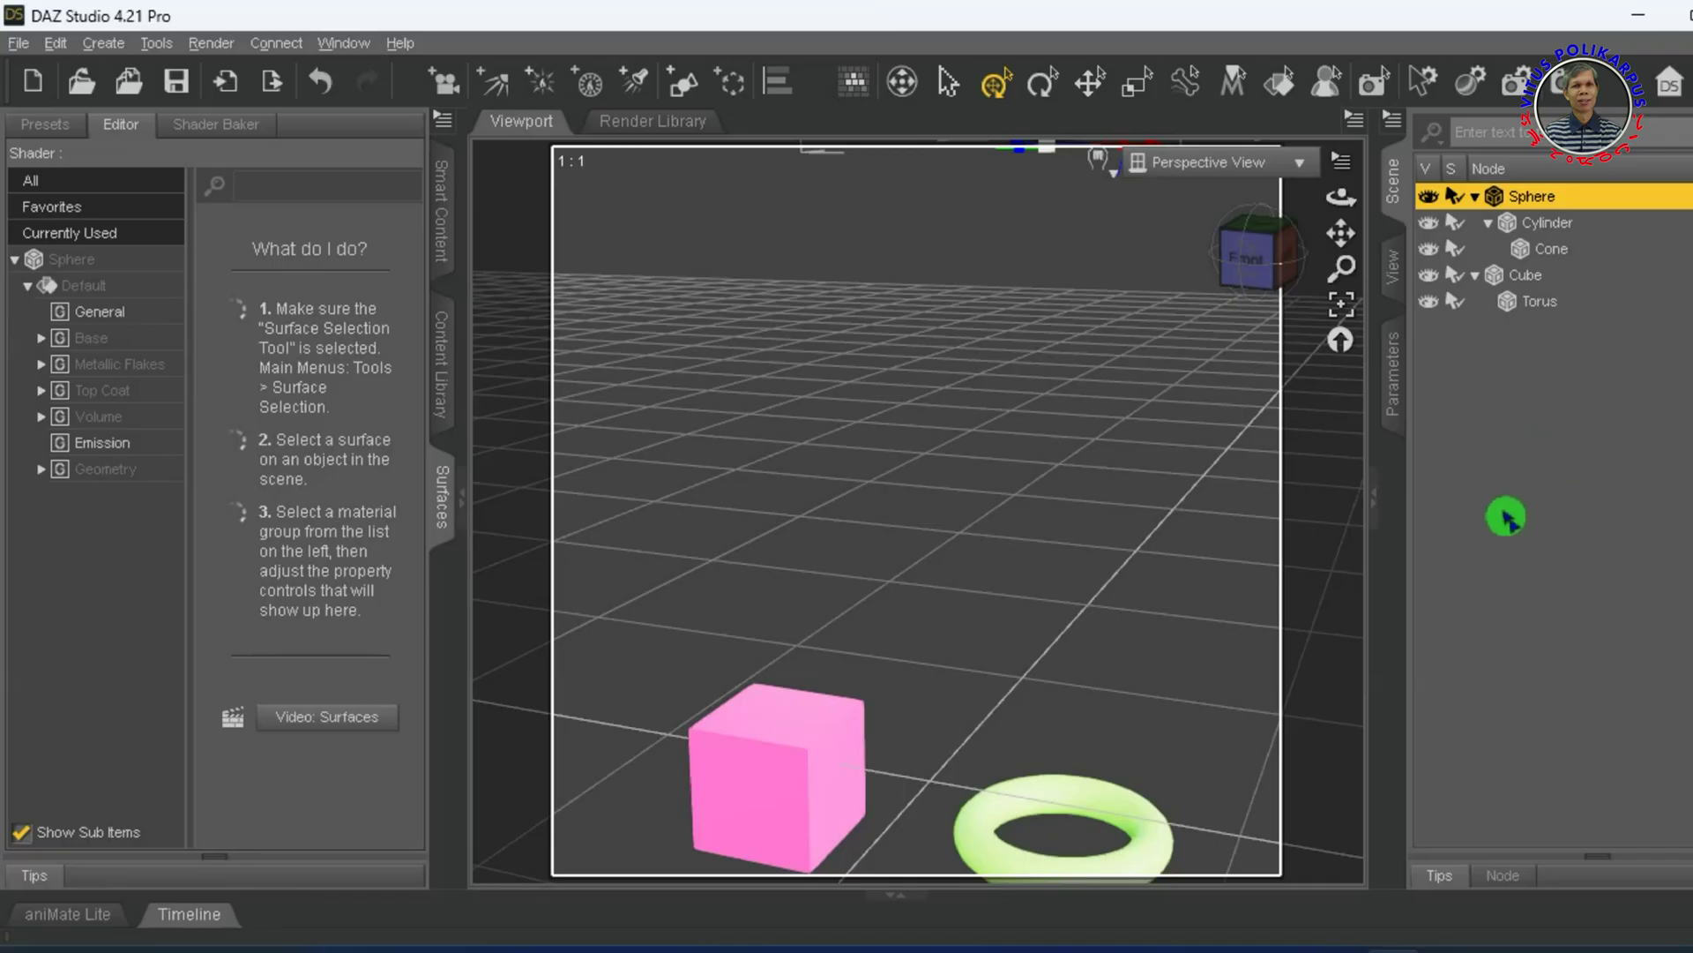
pyautogui.moveTo(784, 859); pyautogui.dragTo(760, 742)
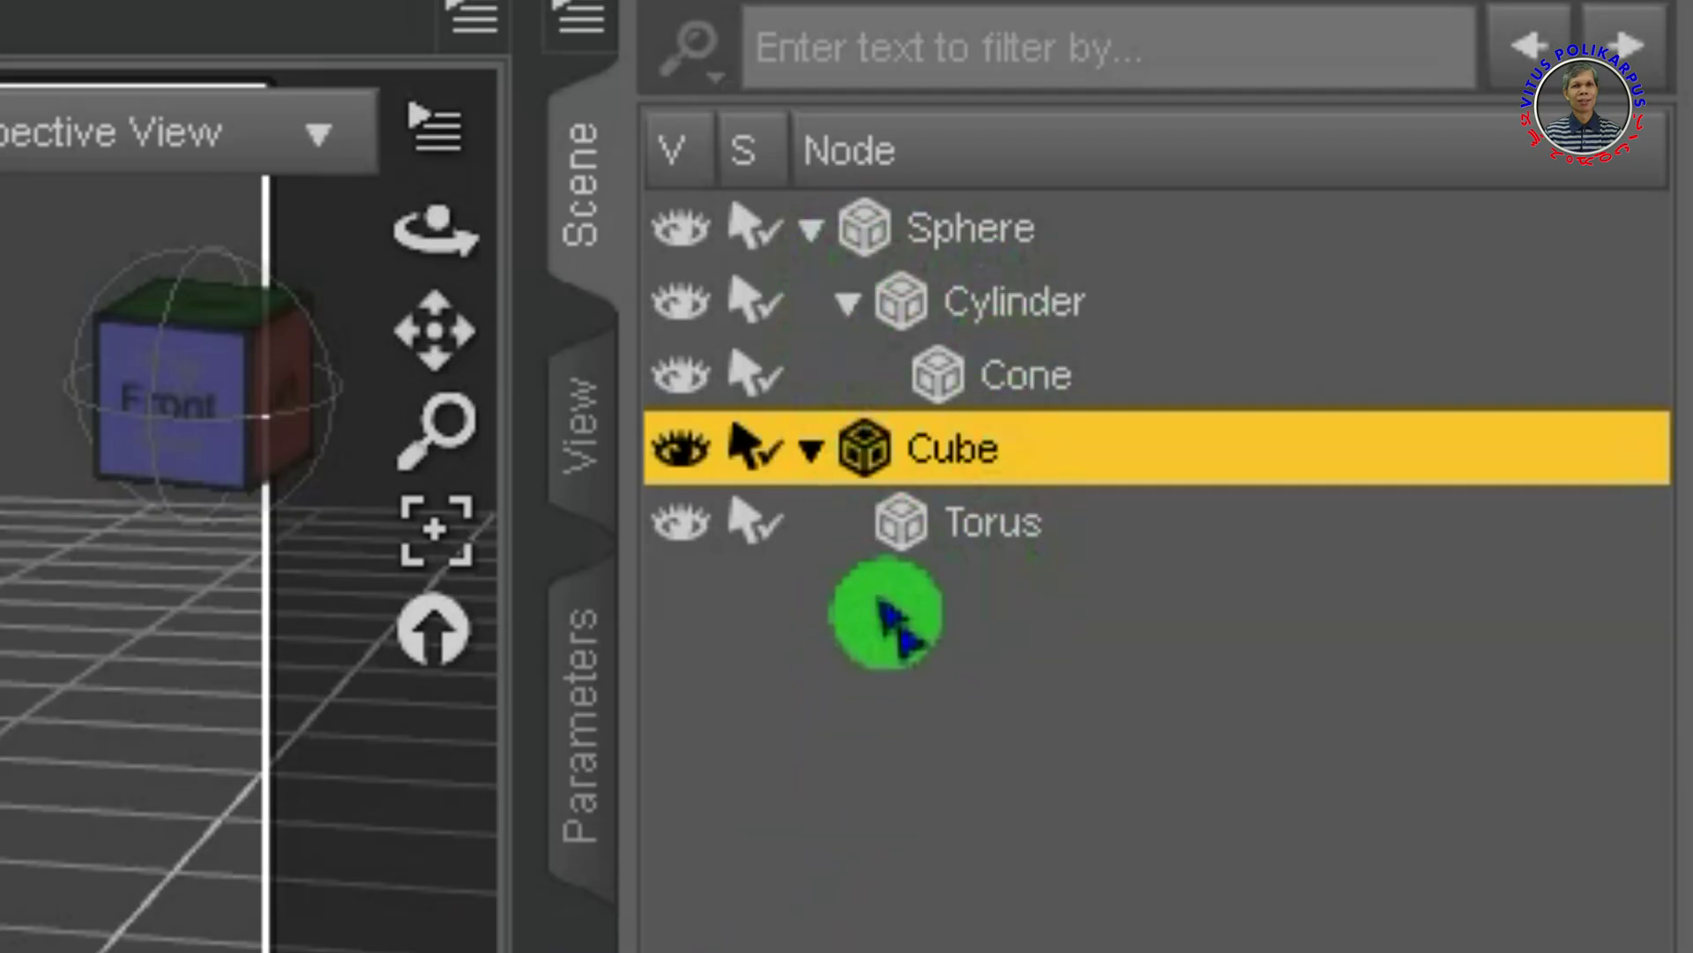
# Frame the sphere and move it with its child cylinder and cone to the right and slightly down, so all primitives fit the view
pyautogui.click(904, 225)
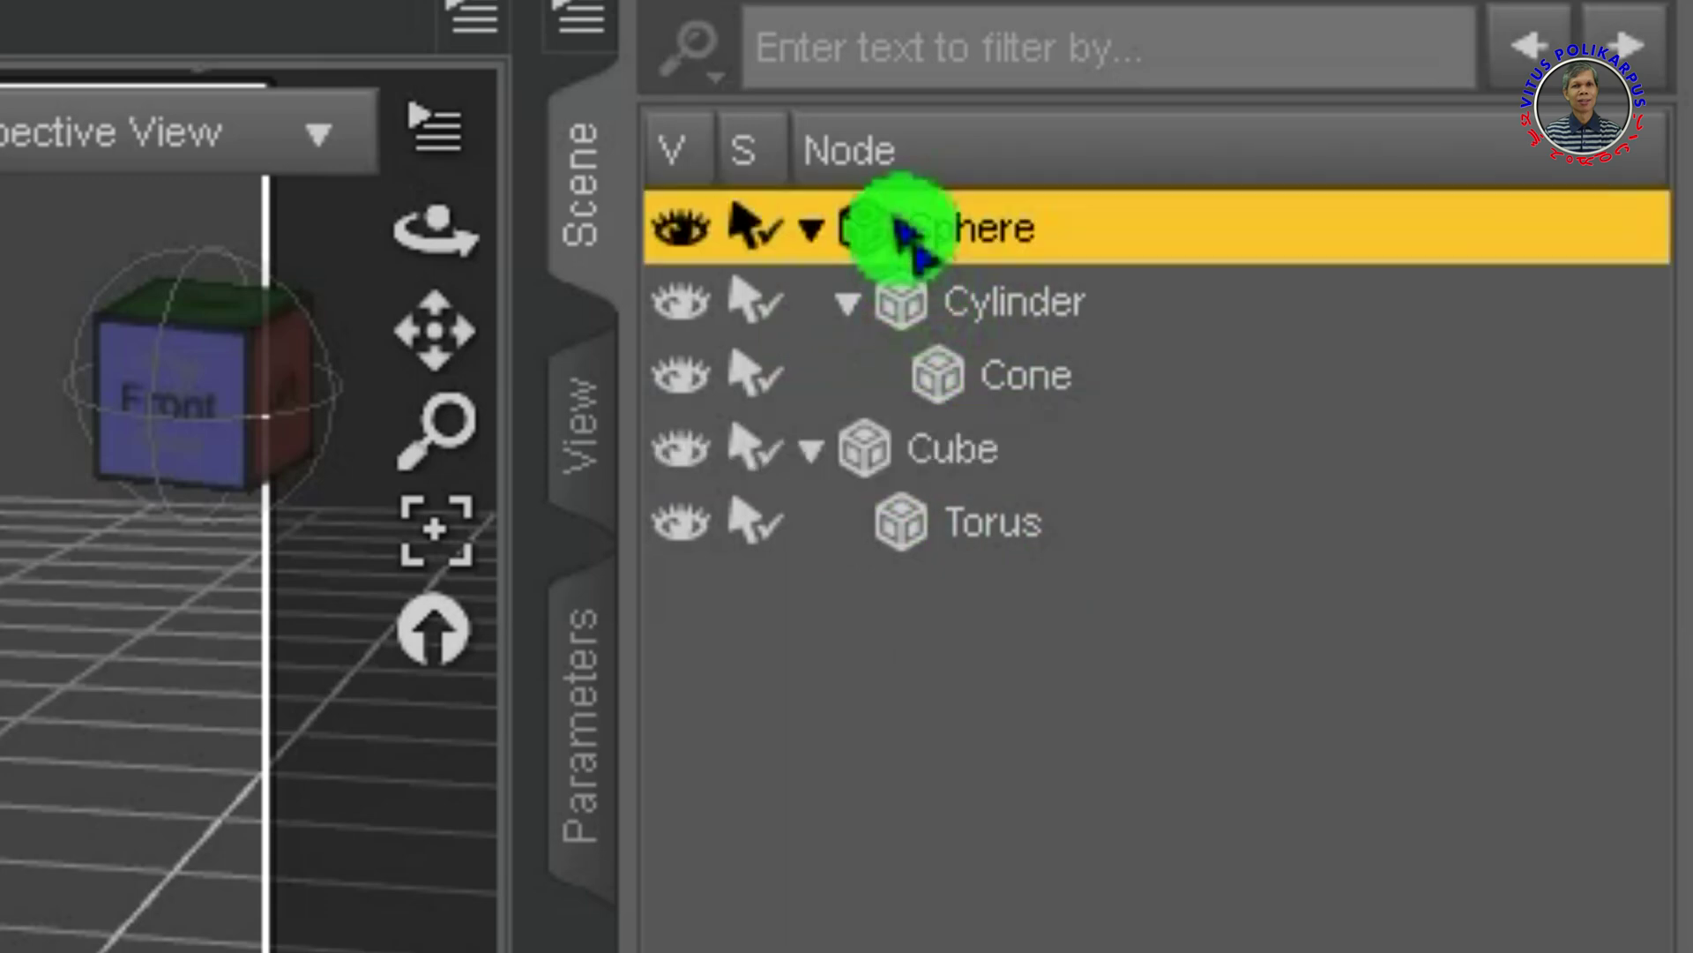
pyautogui.click(1342, 304)
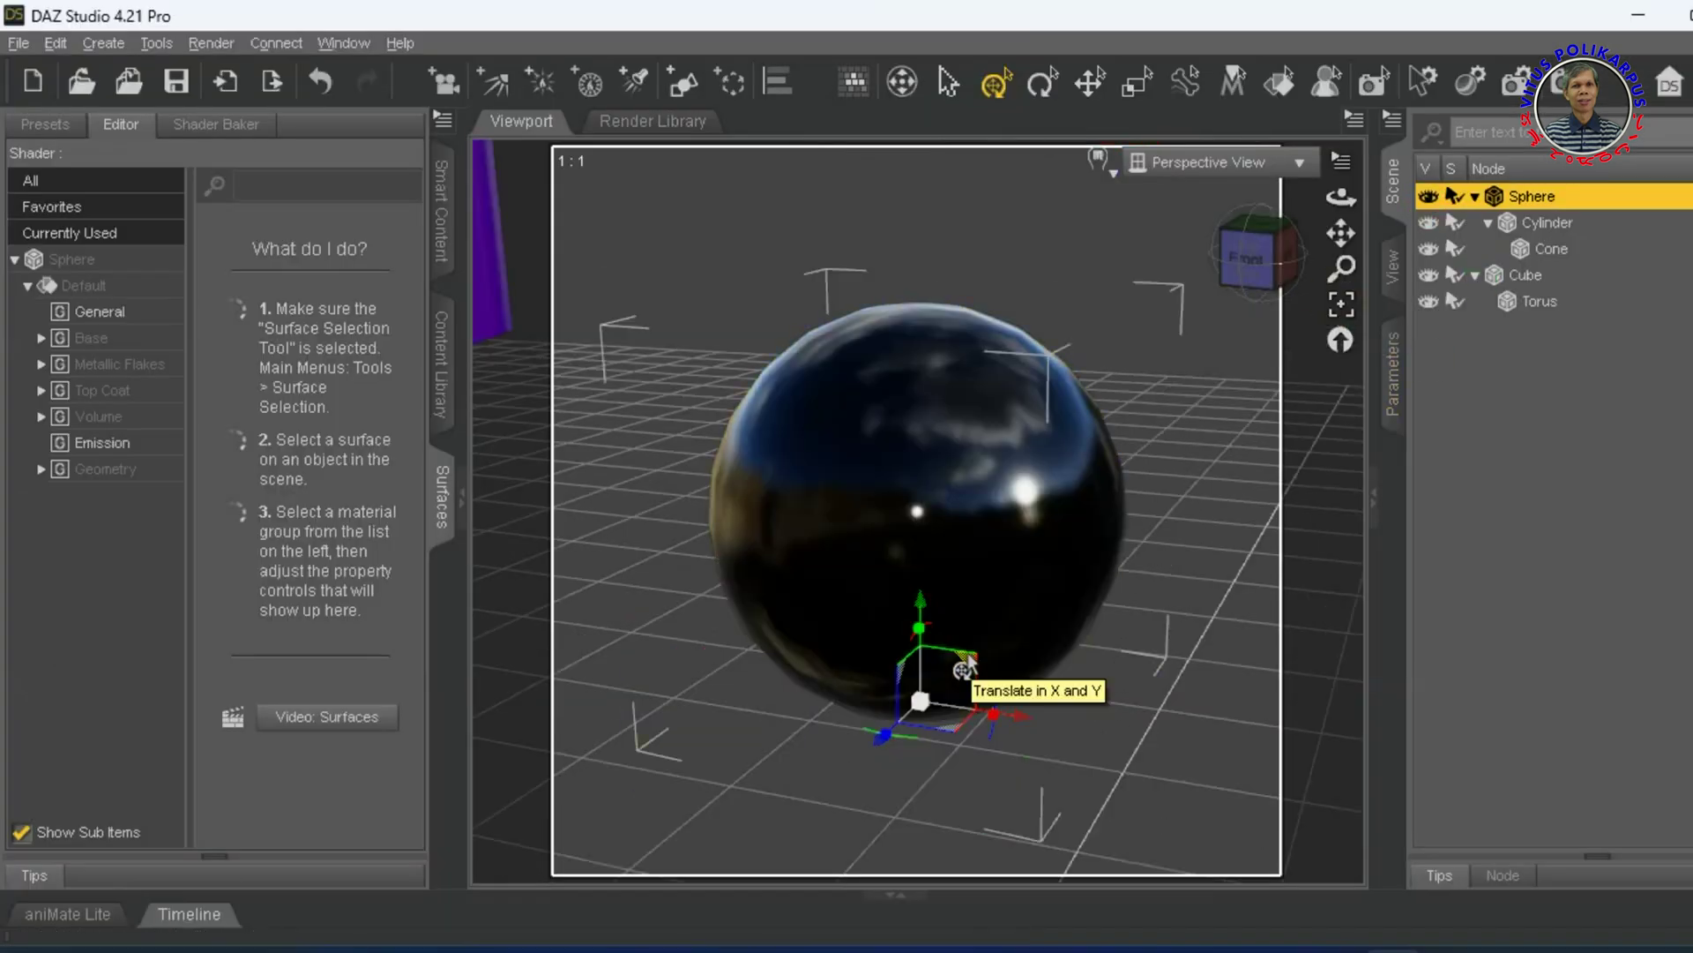
pyautogui.click(1208, 385)
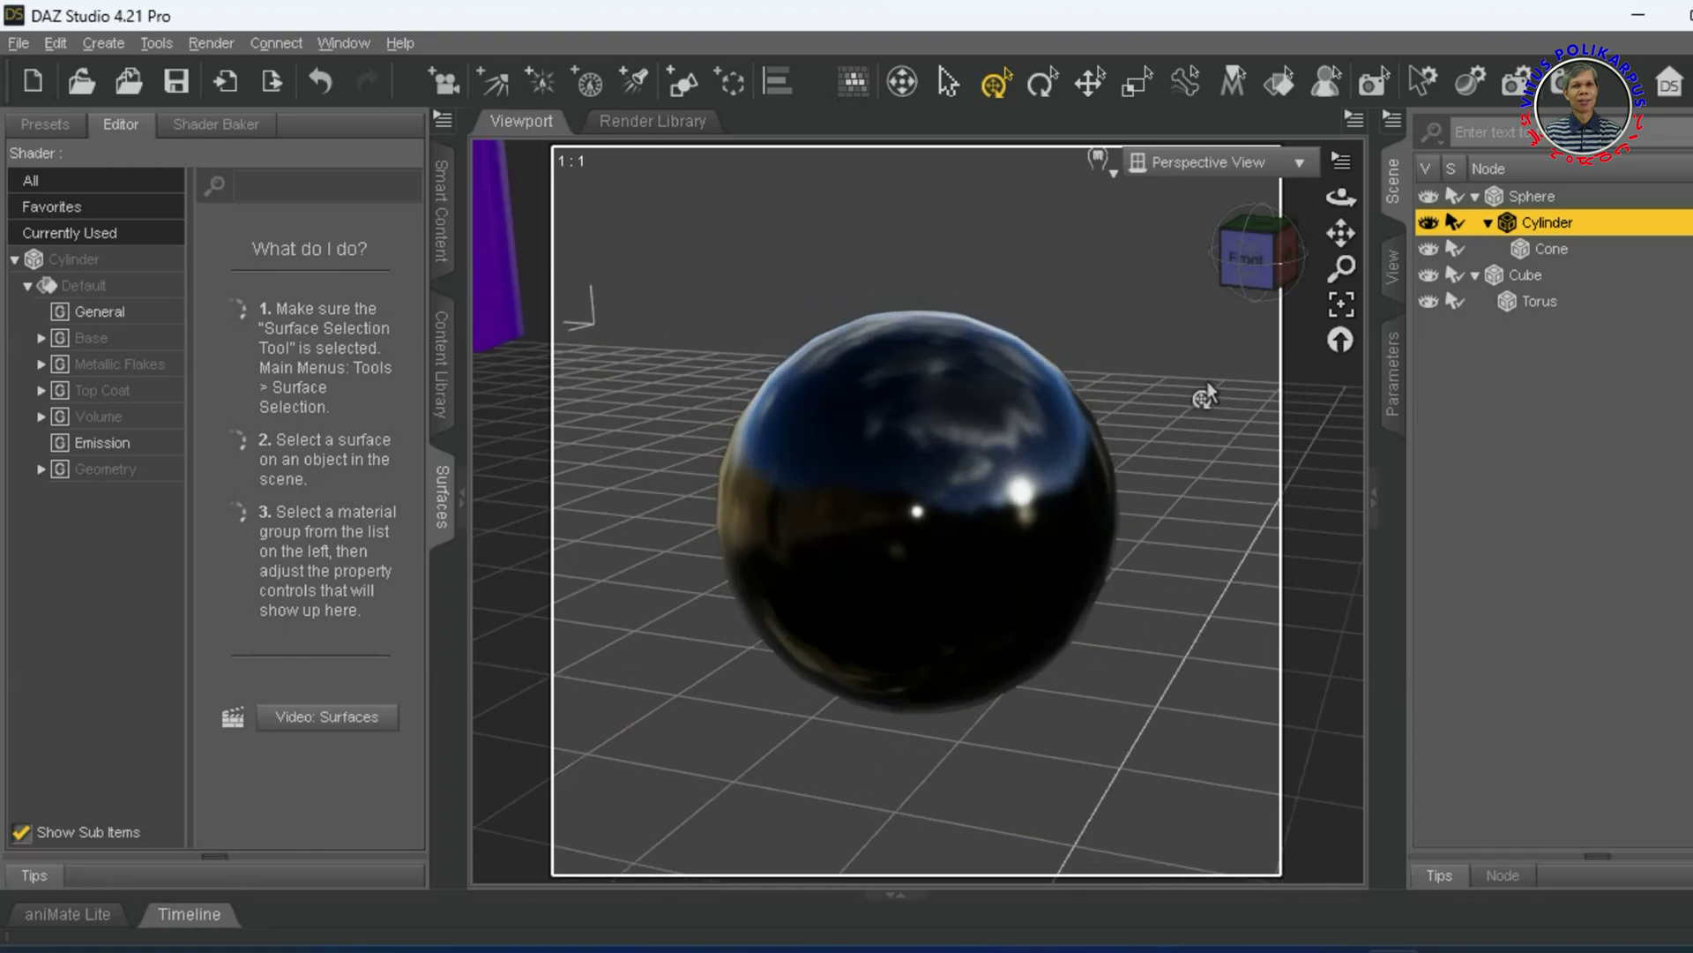
pyautogui.scroll(-5, 1208, 388)
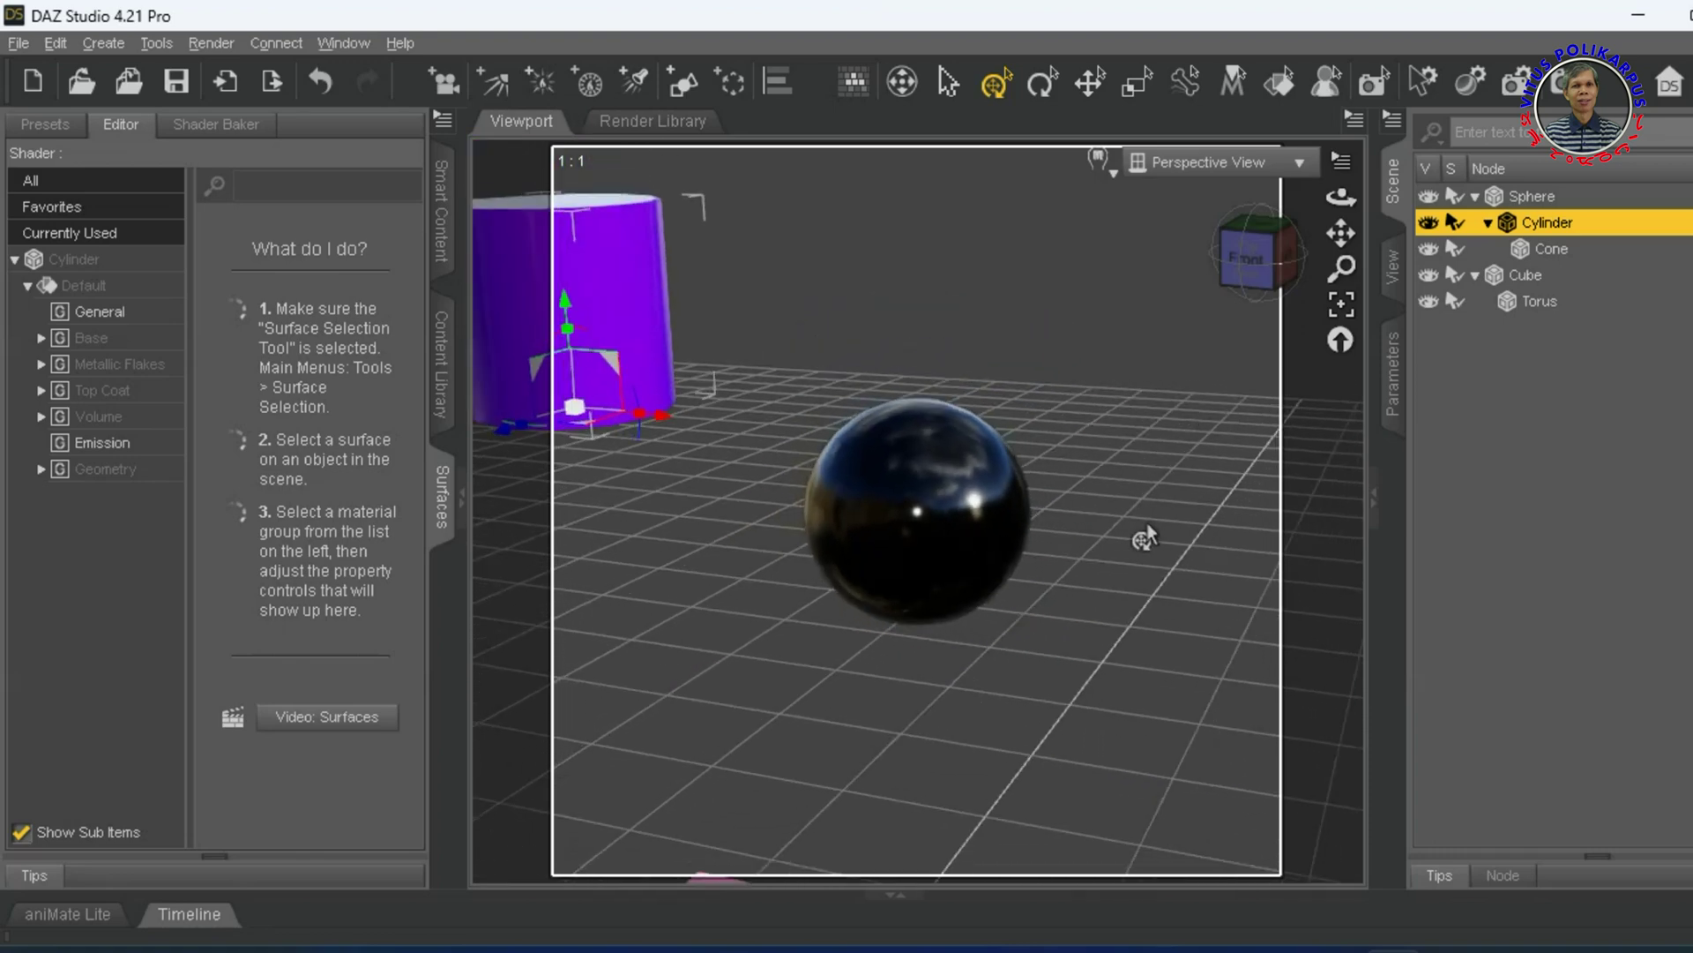
pyautogui.scroll(-5, 1145, 538)
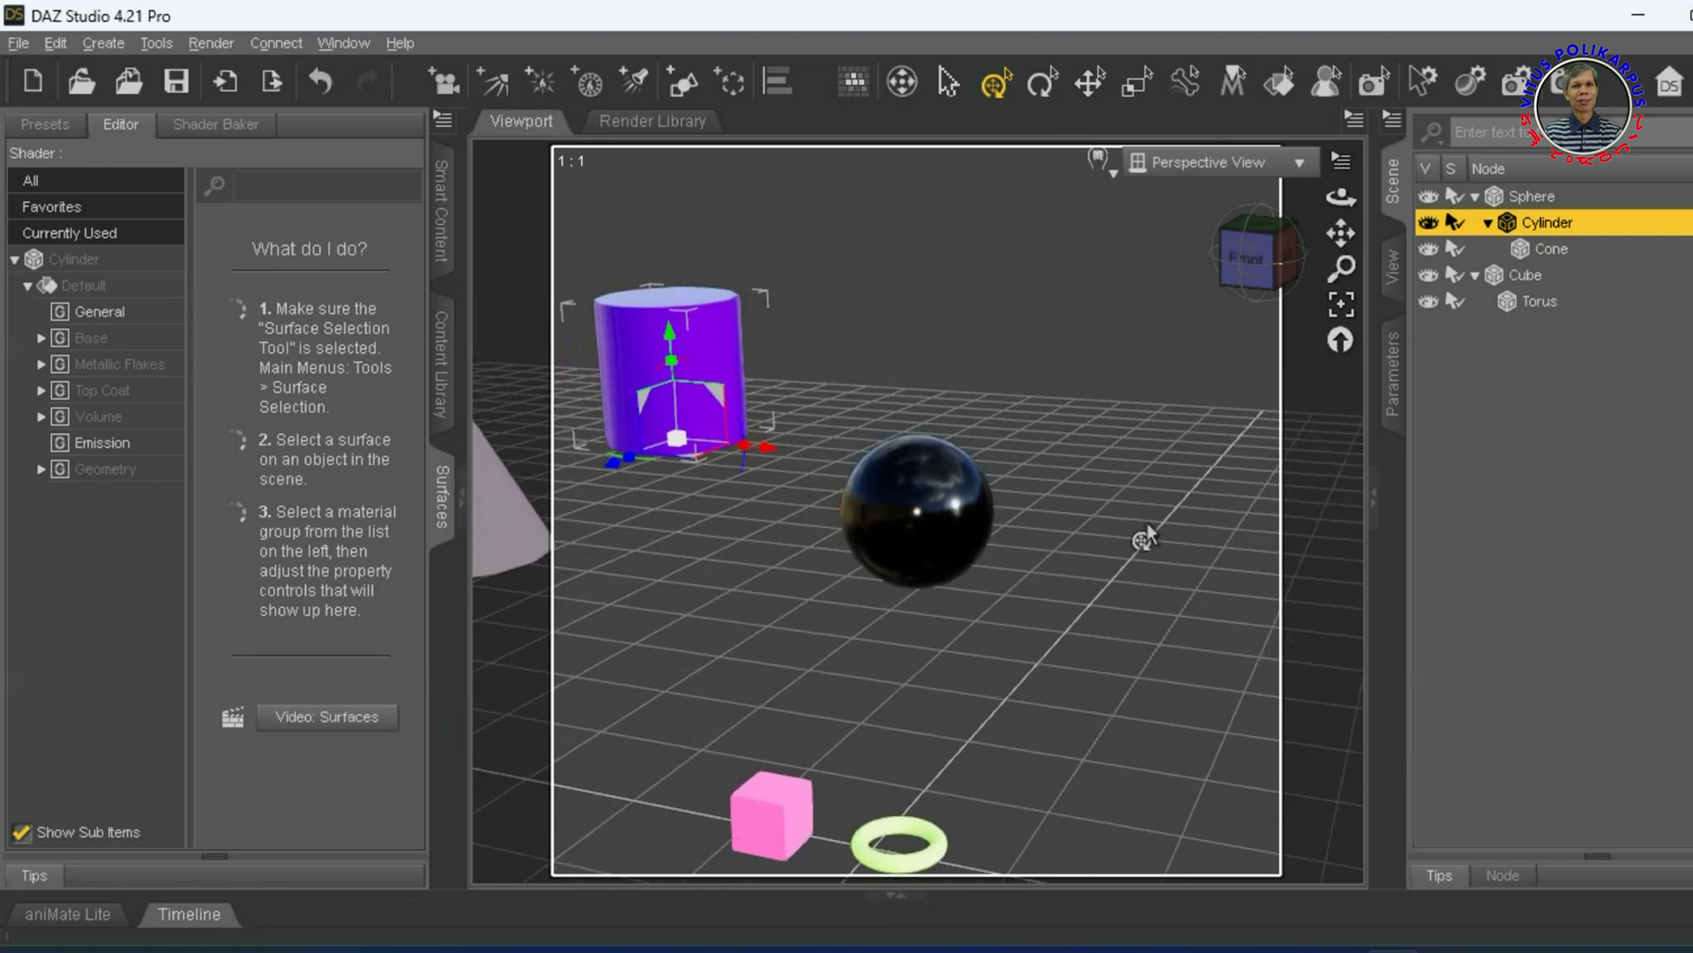
pyautogui.scroll(-3, 1145, 538)
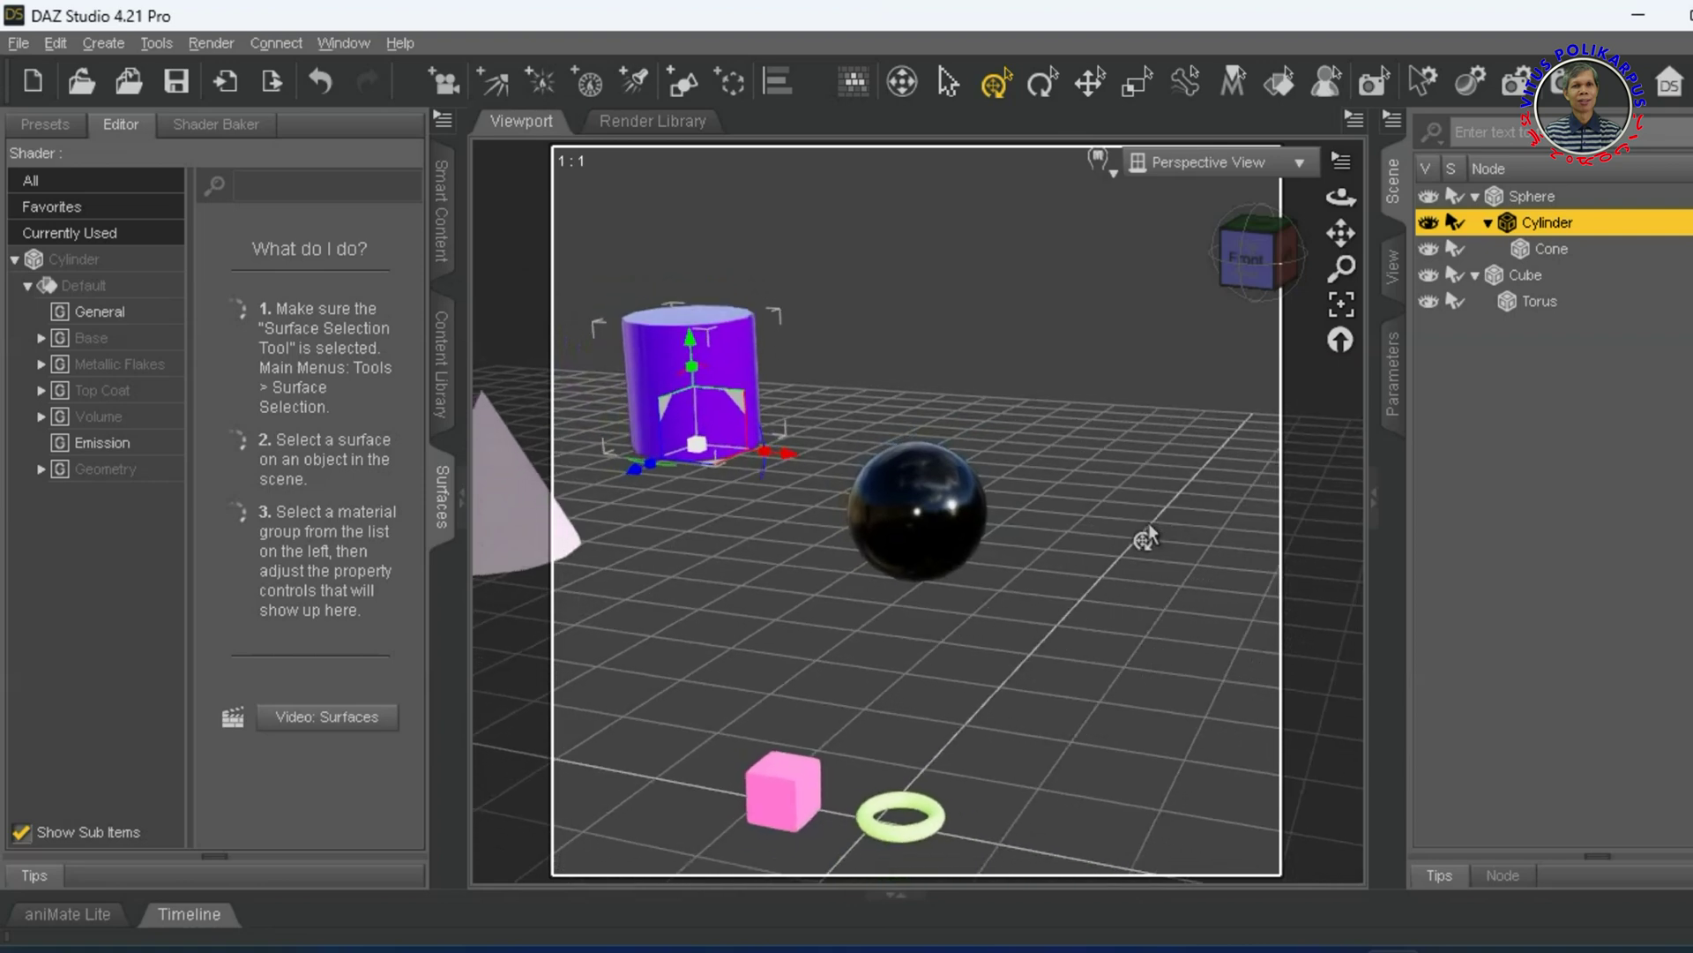
pyautogui.click(908, 538)
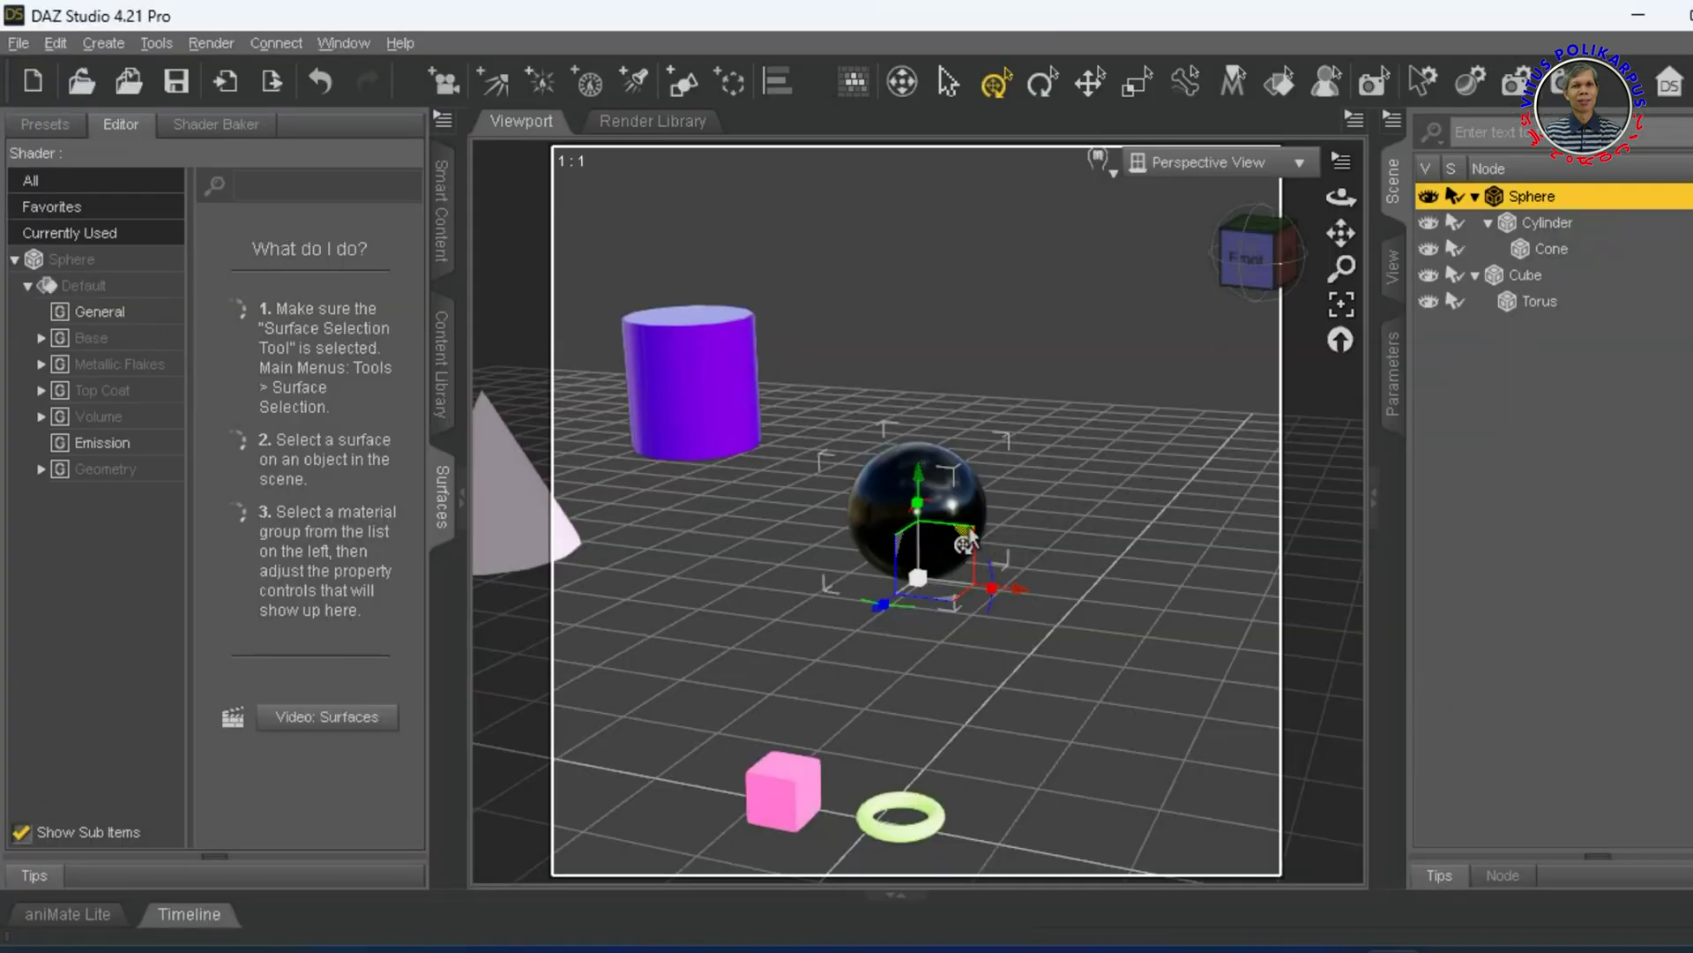
pyautogui.moveTo(967, 538); pyautogui.dragTo(1197, 585)
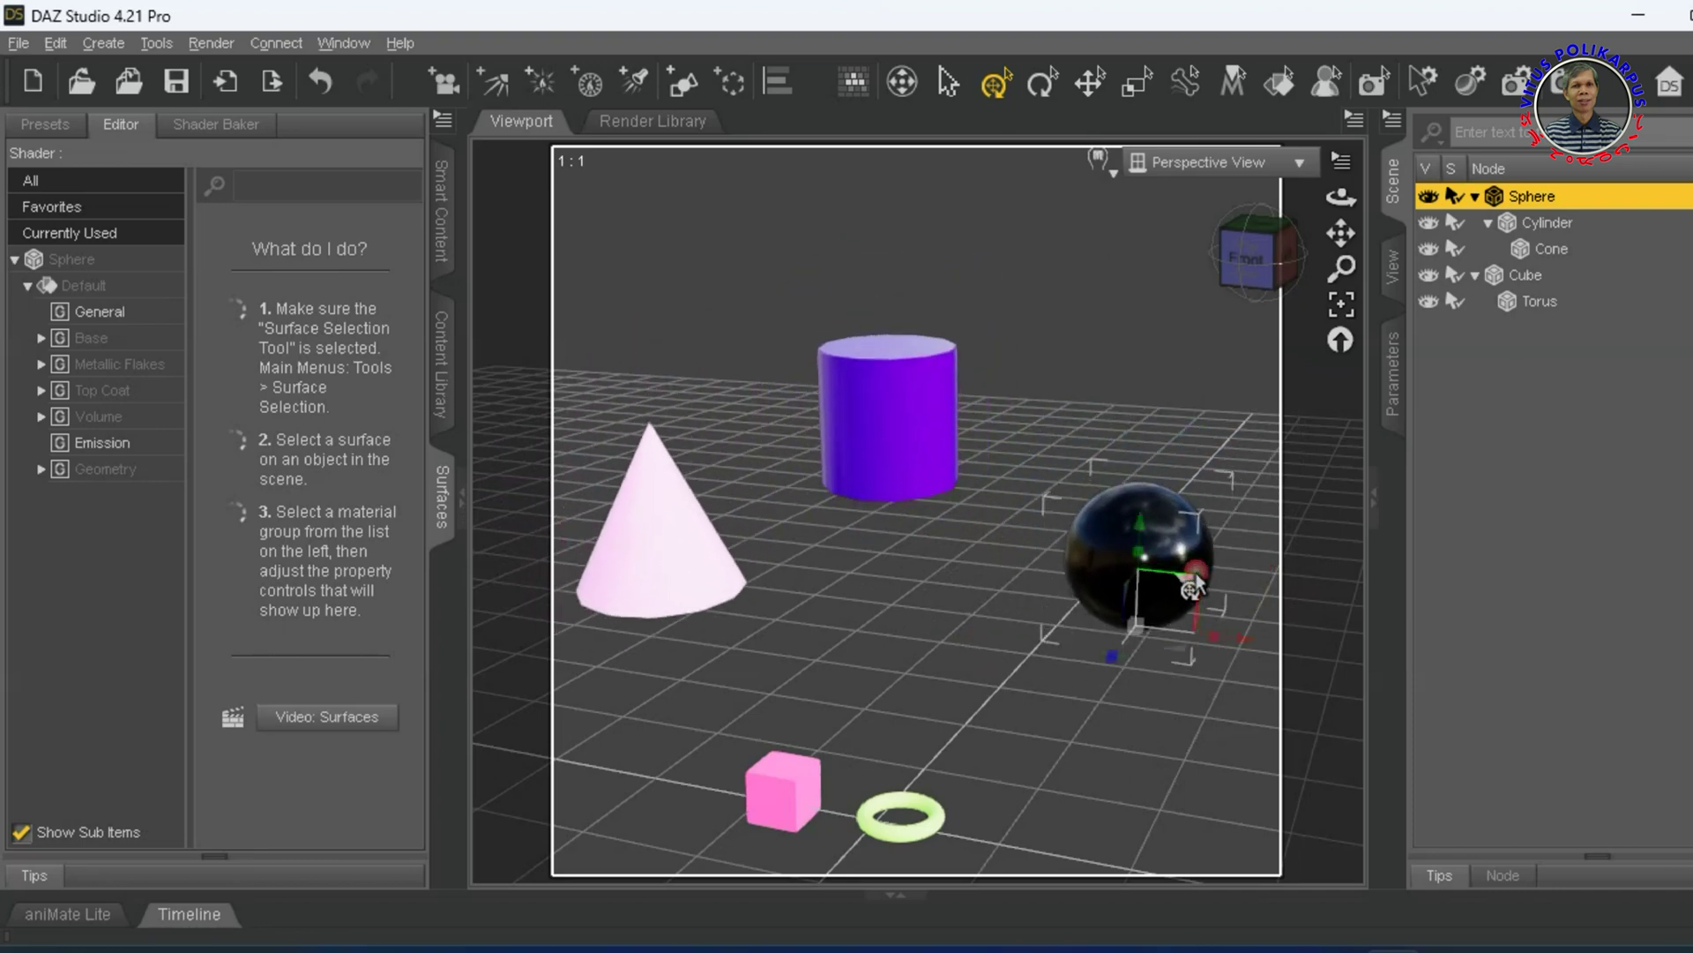
# Move the cube with its child torus slightly to the right
pyautogui.click(948, 825)
pyautogui.click(813, 822)
pyautogui.moveTo(827, 785); pyautogui.dragTo(894, 771)
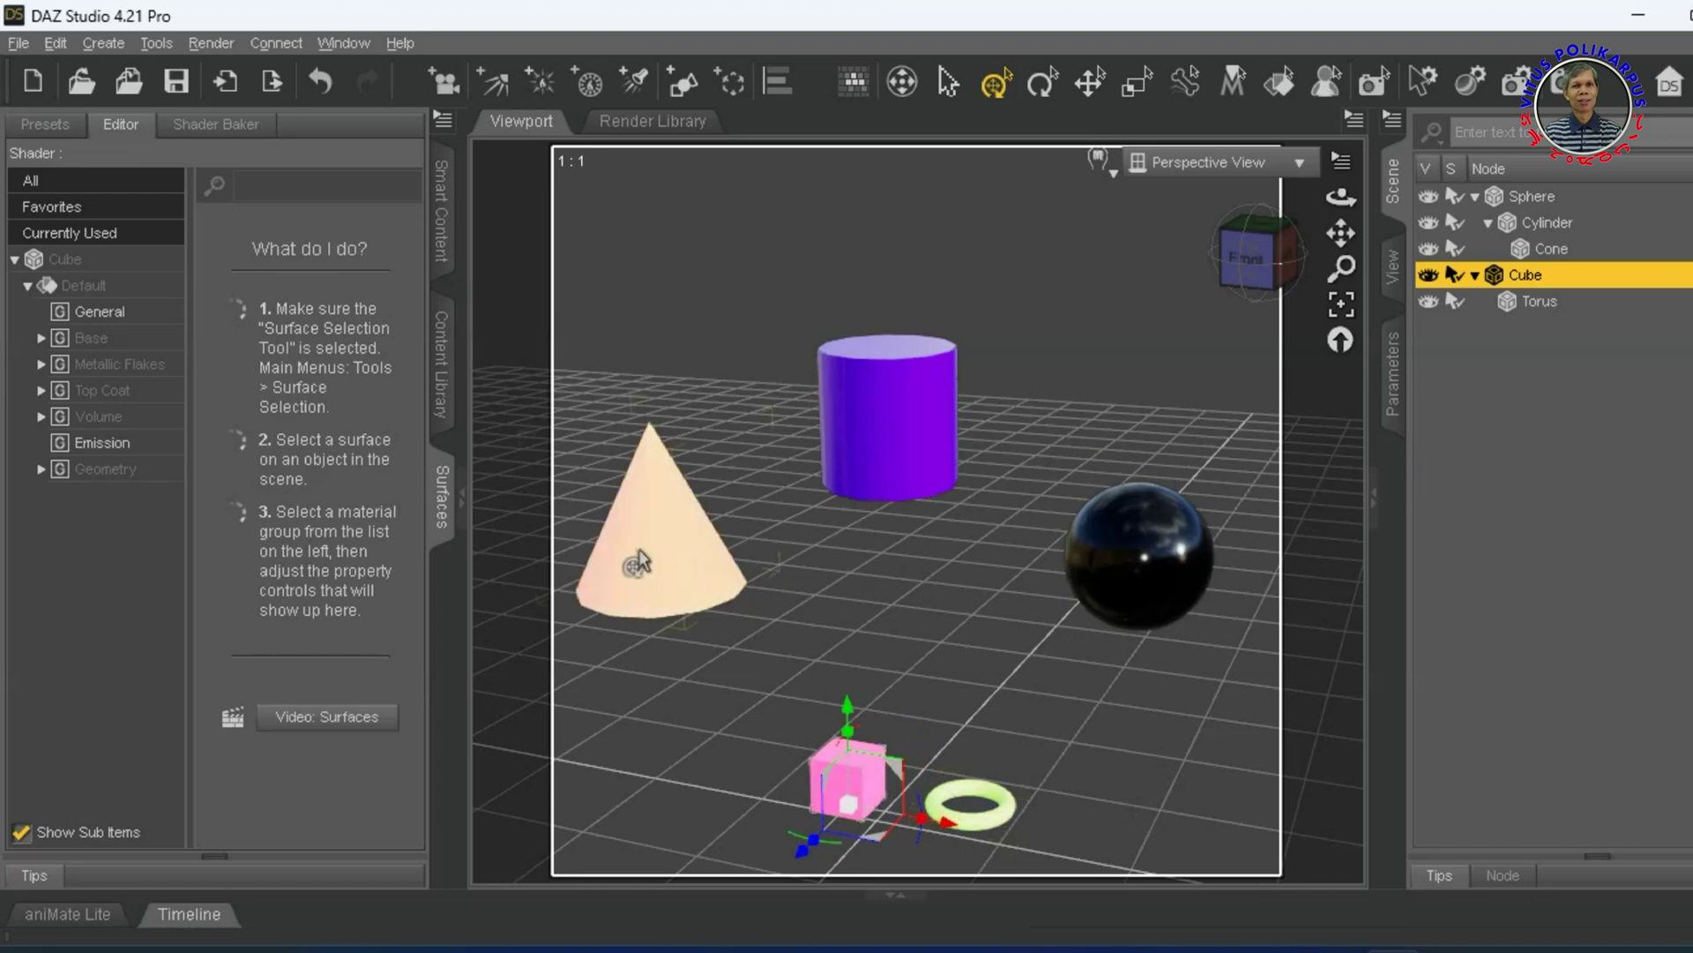
# Unparent the cone from the cylinder to the scene's top level, and raise it to the area left of the cylinder and above the cube
pyautogui.click(661, 548)
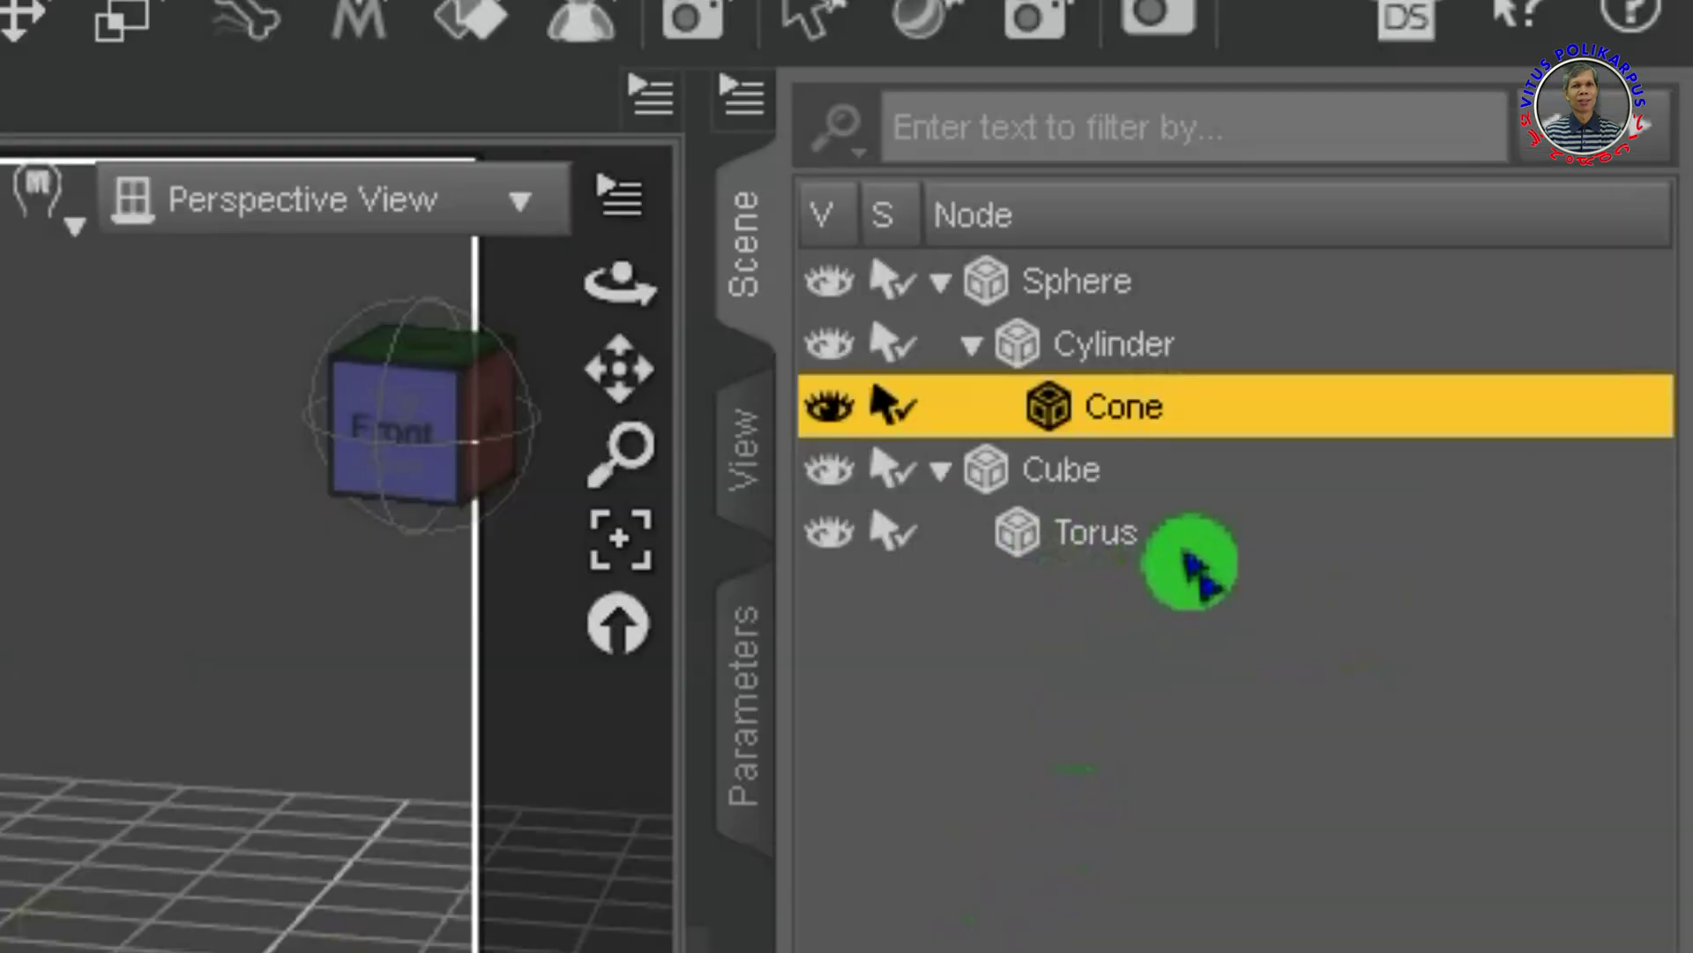
pyautogui.moveTo(1134, 423); pyautogui.dragTo(1153, 918)
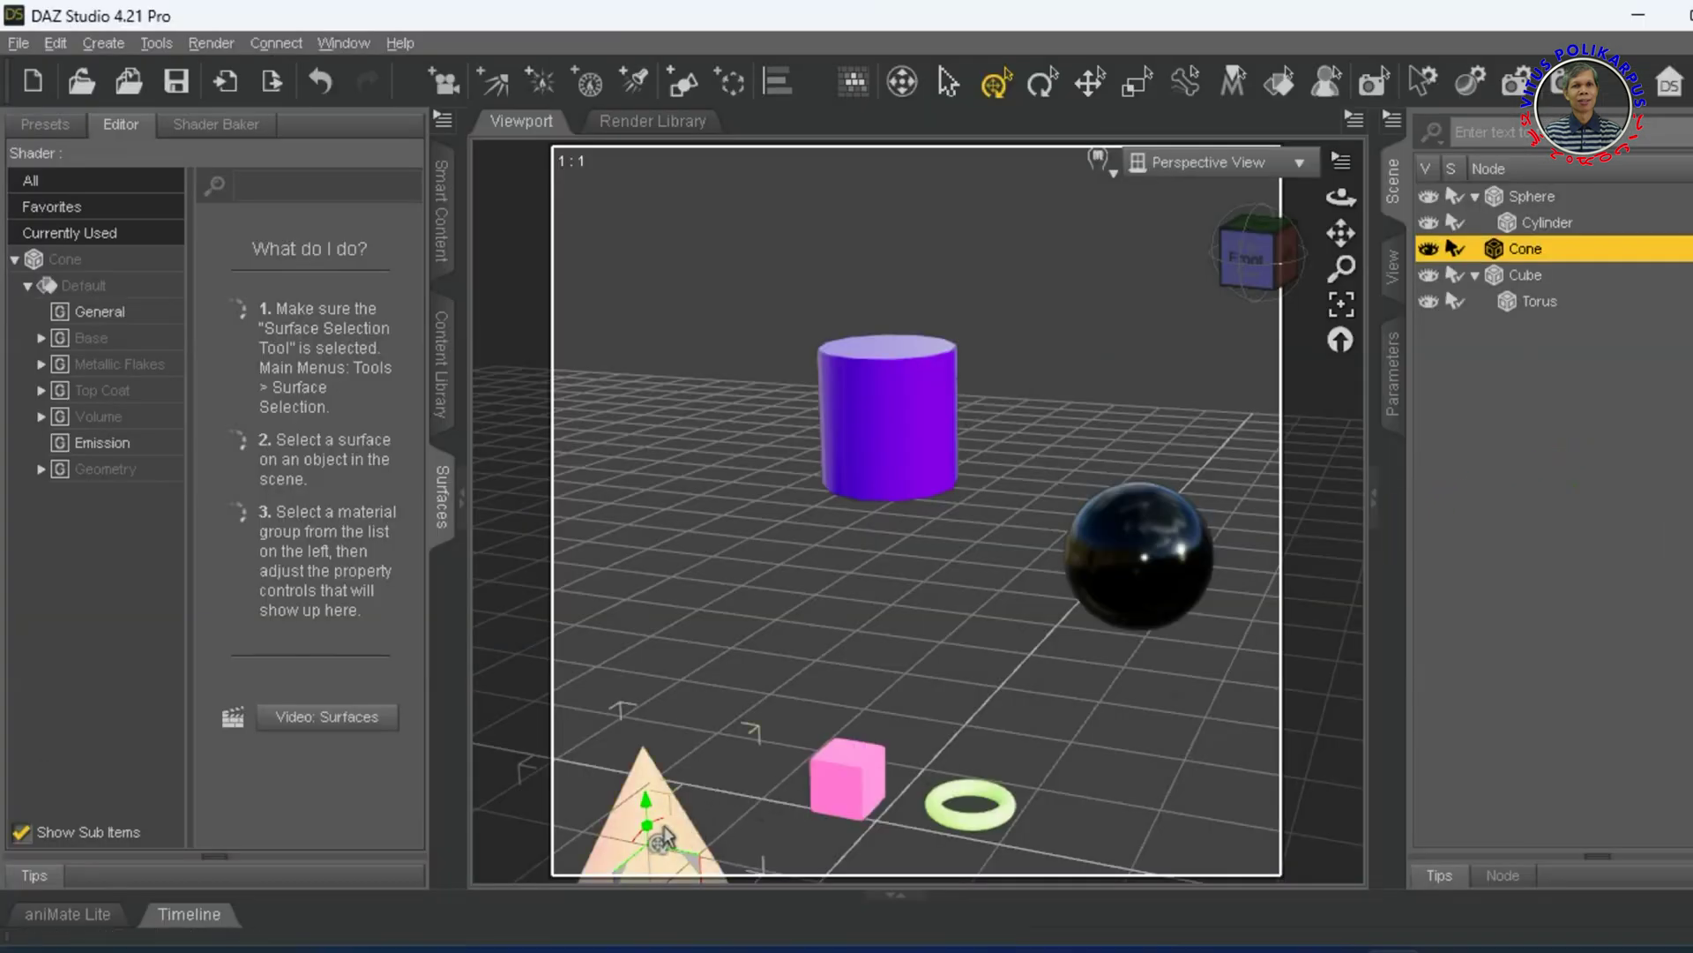
pyautogui.moveTo(647, 804); pyautogui.dragTo(694, 575)
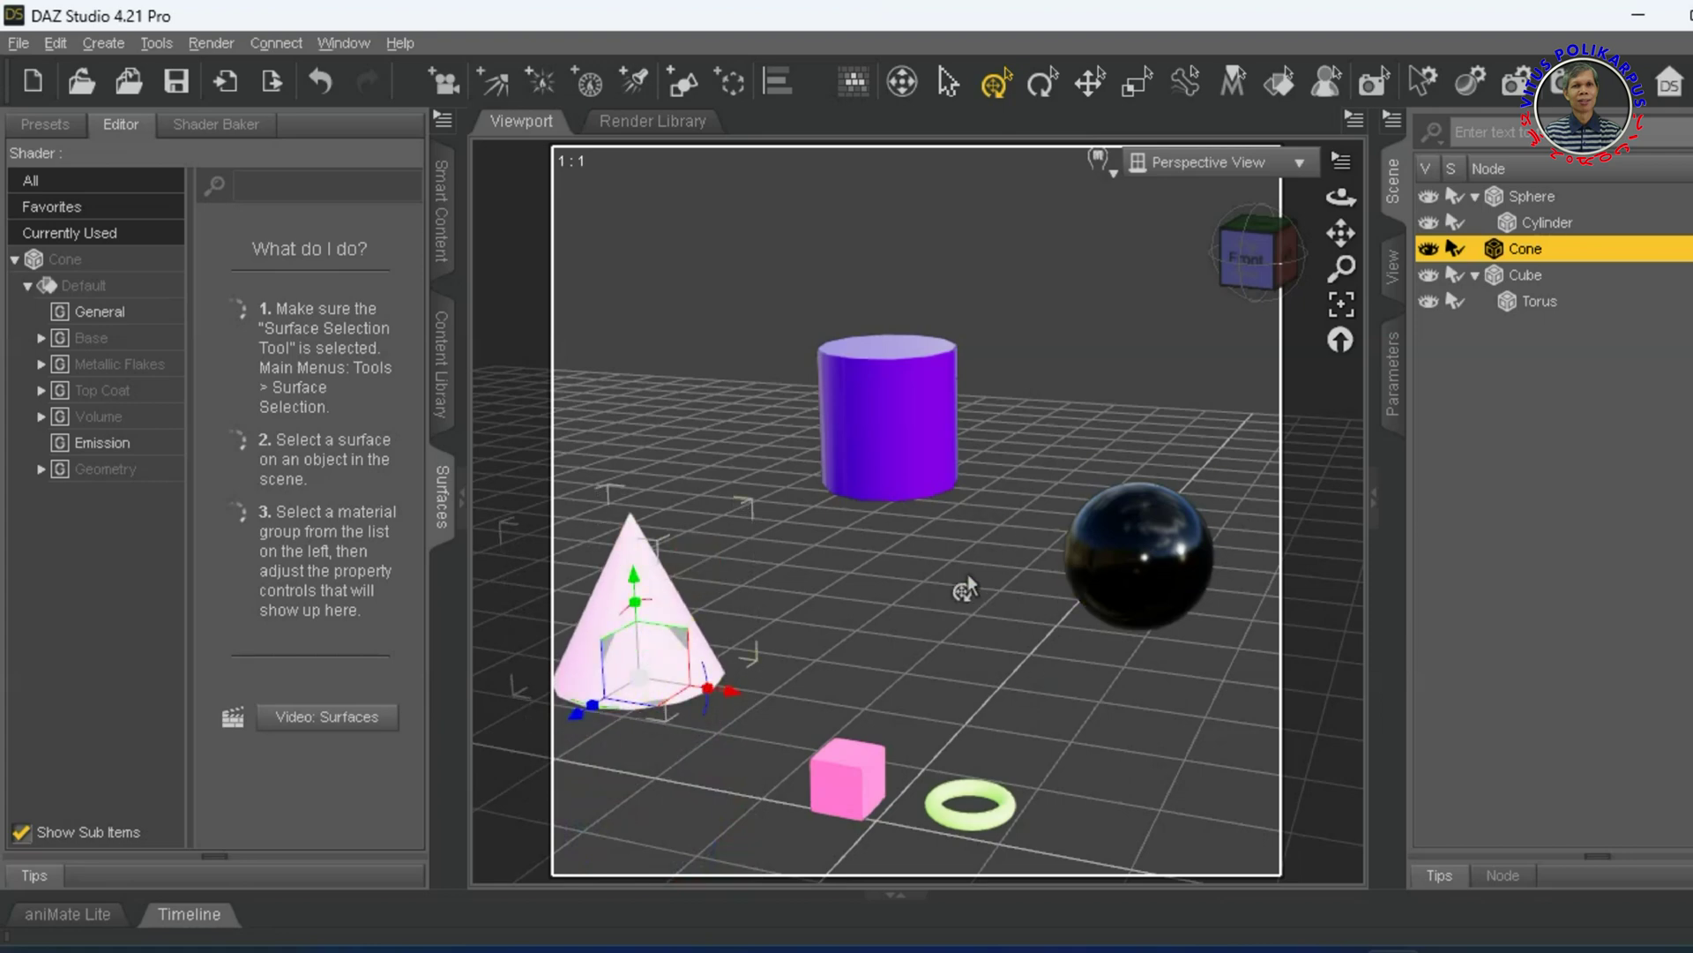
# Move the sphere with its child cylinder slightly down, and shift the cube with its child torus up and to the left
pyautogui.click(1109, 582)
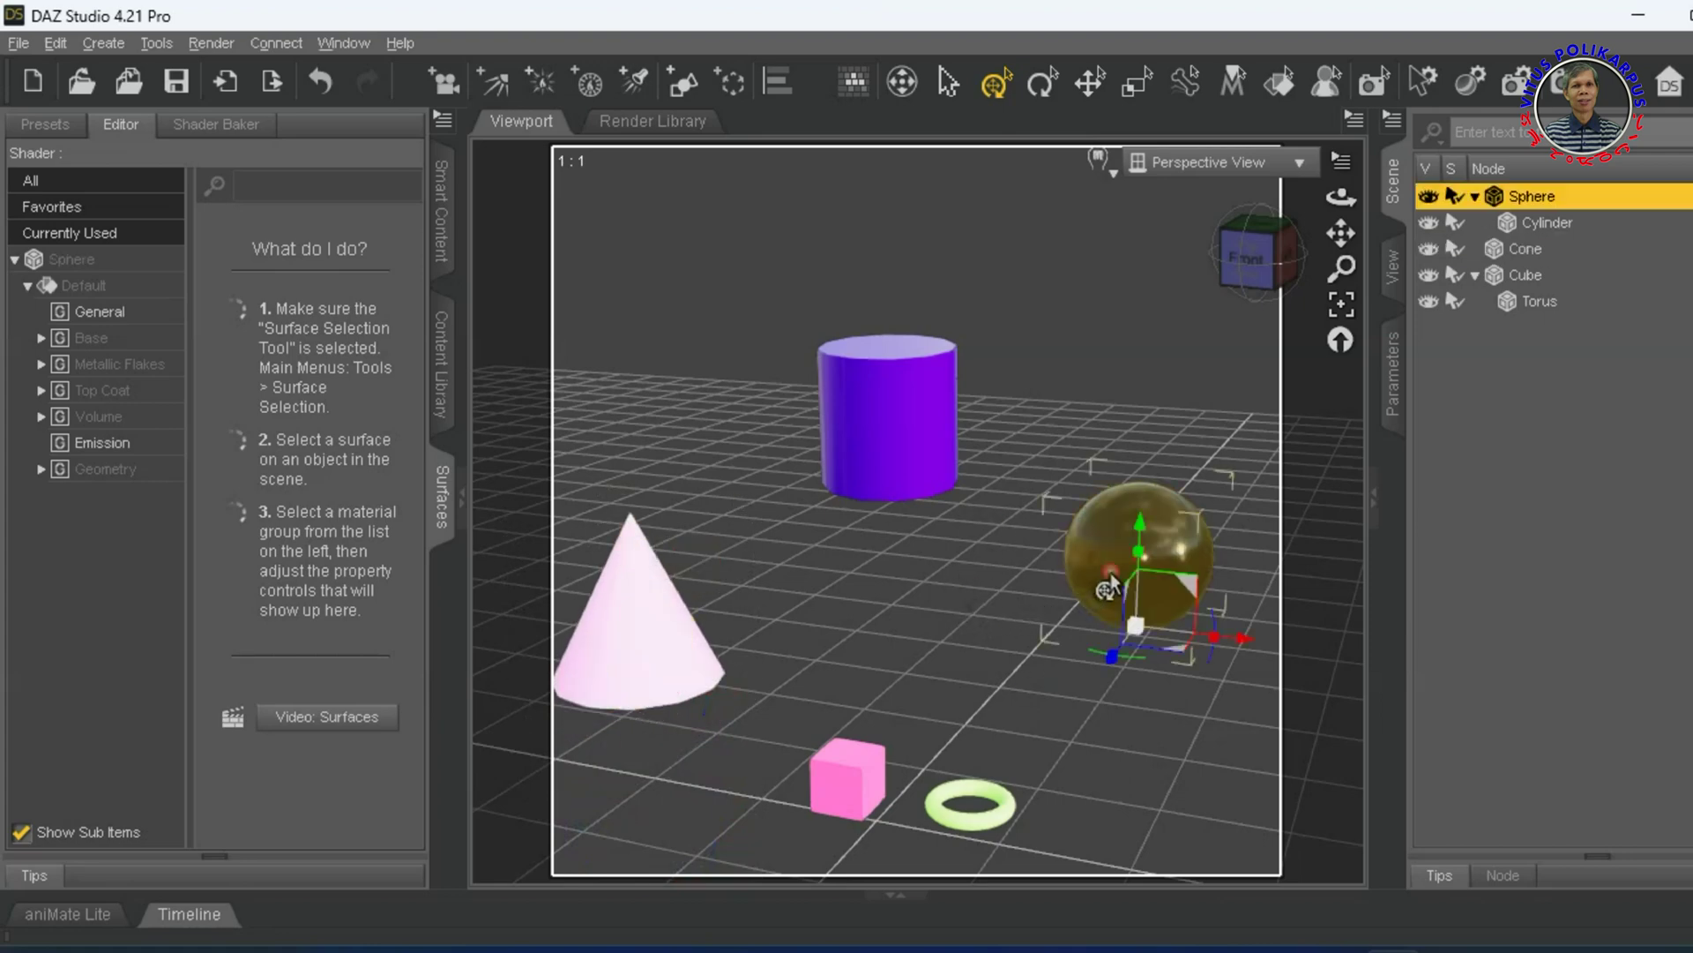
pyautogui.moveTo(1173, 593); pyautogui.dragTo(1177, 655)
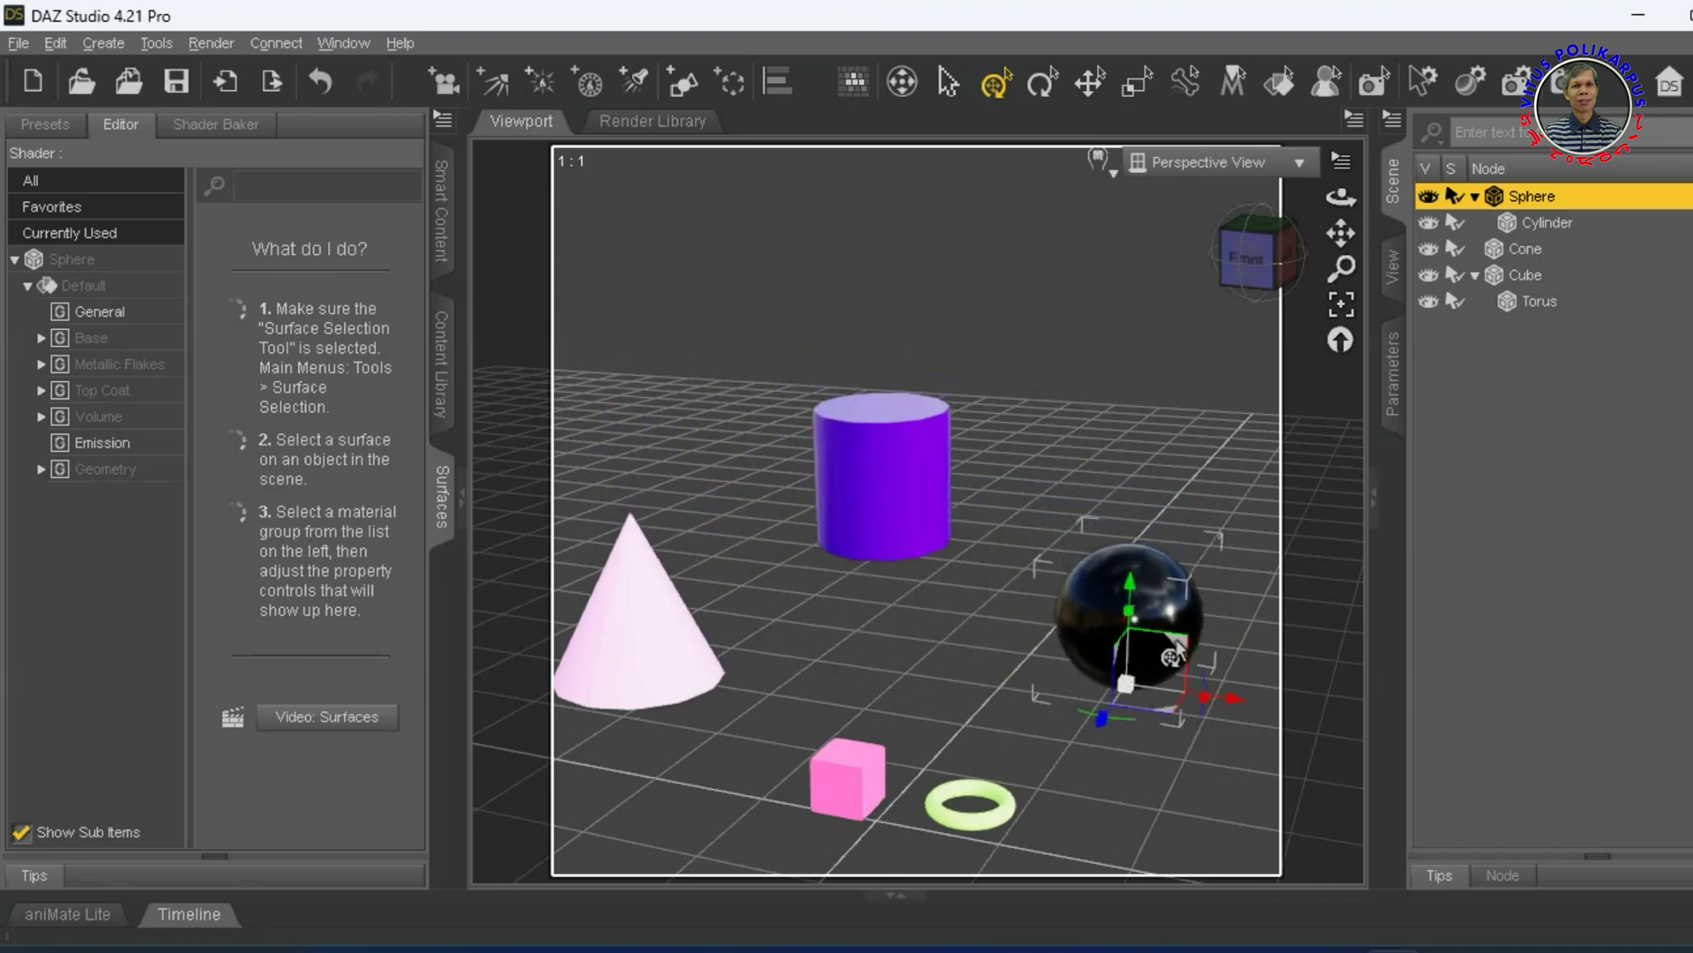
pyautogui.click(854, 802)
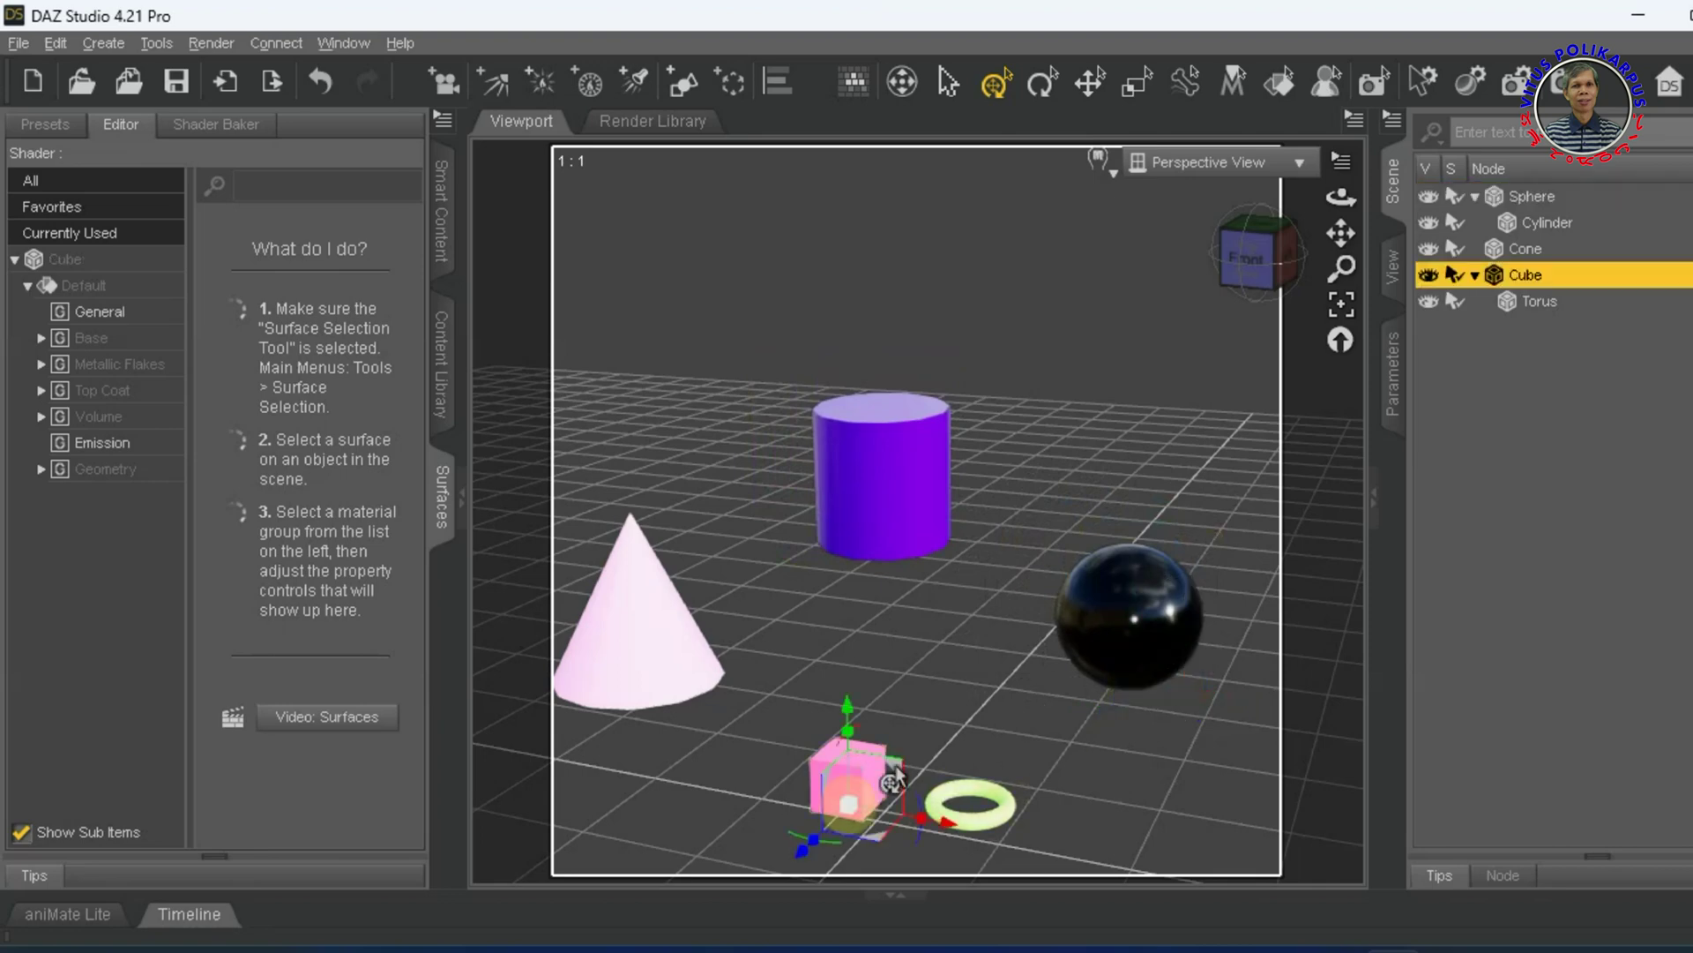
pyautogui.moveTo(892, 766); pyautogui.dragTo(854, 730)
# Parent the cone to the torus and place it above and to the left of the cube
pyautogui.click(644, 657)
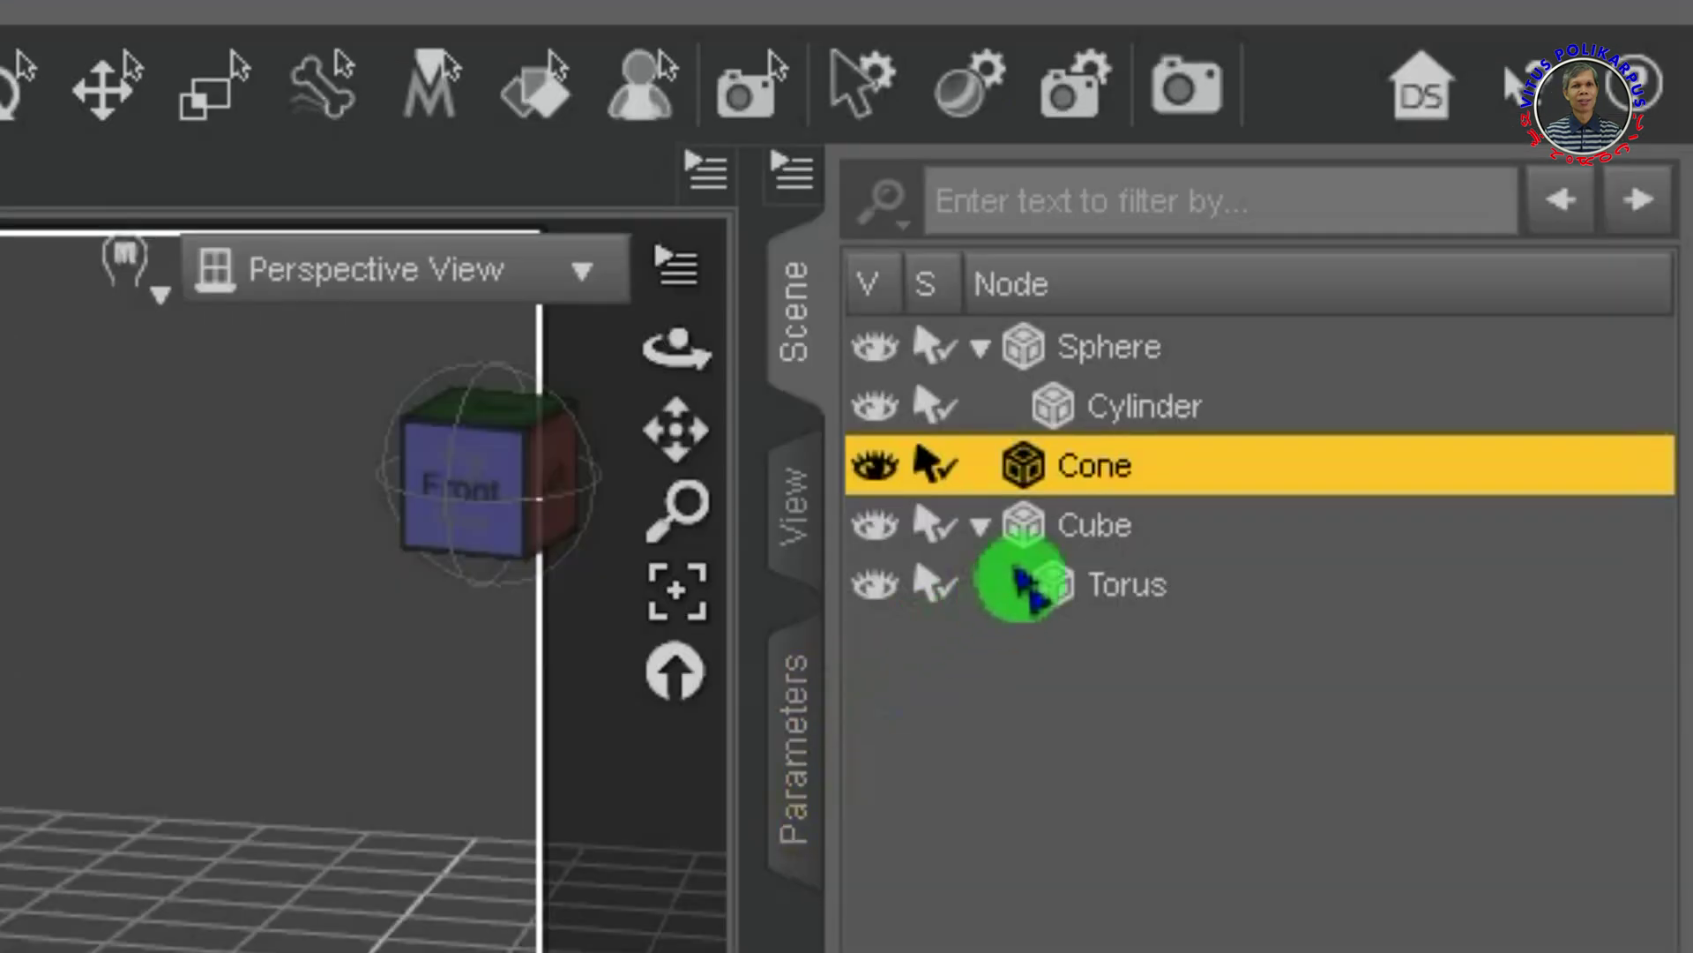
pyautogui.moveTo(1124, 481); pyautogui.dragTo(1097, 590)
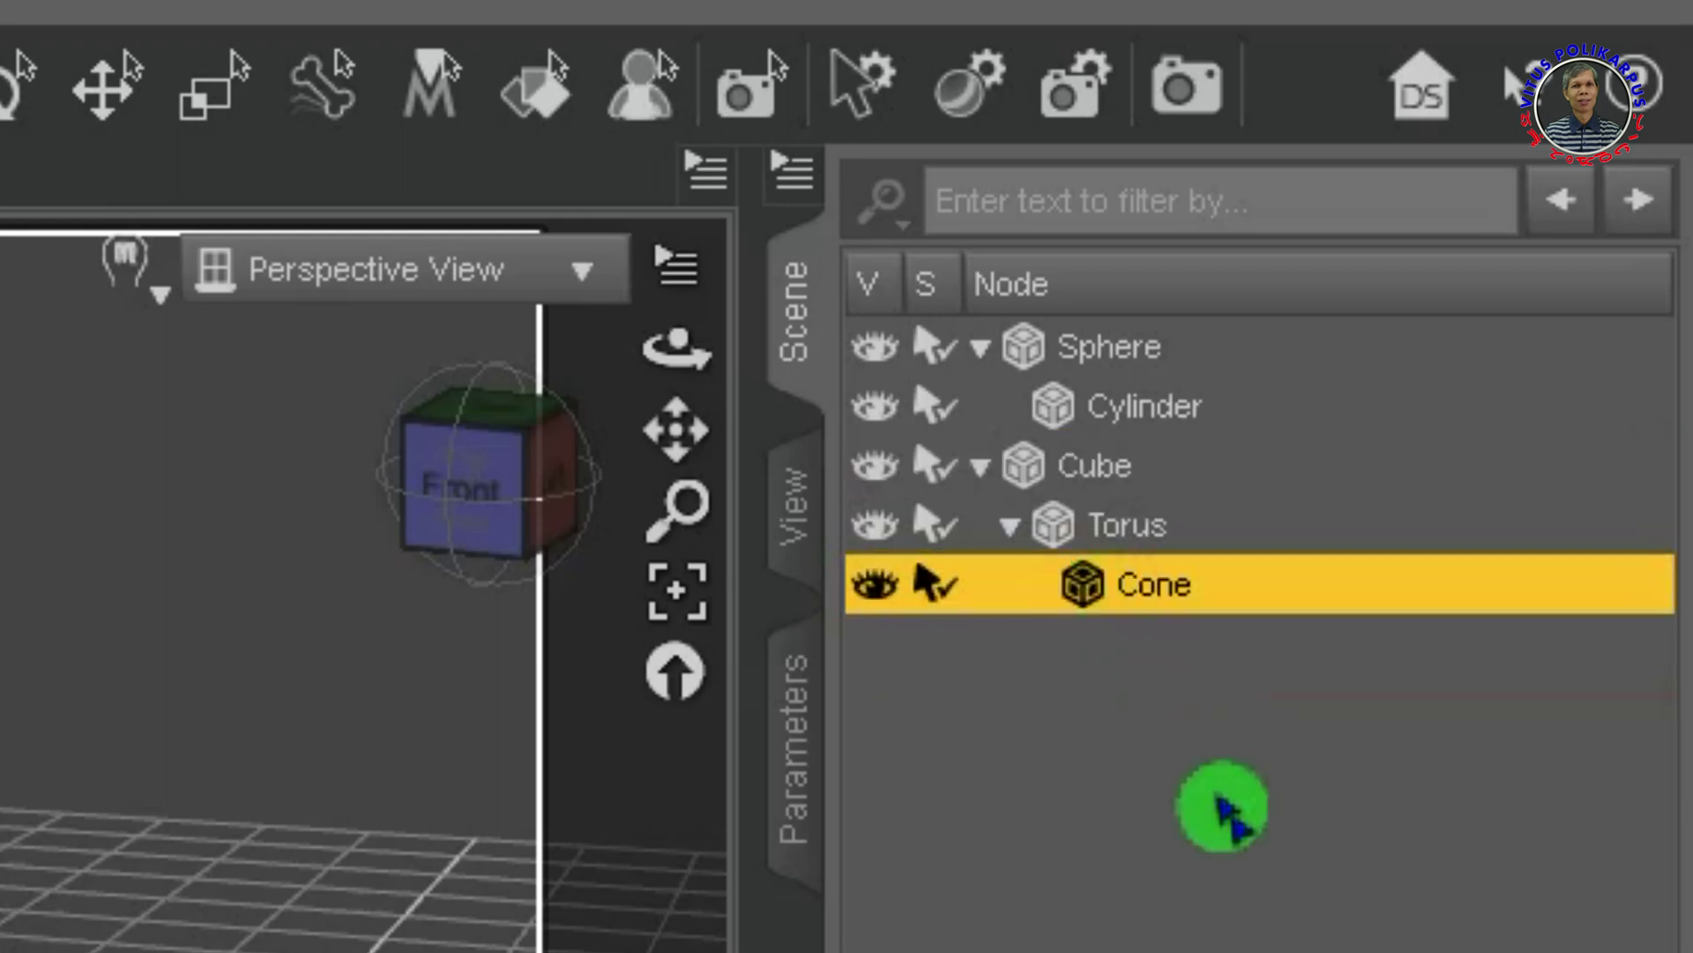
pyautogui.moveTo(1002, 752); pyautogui.dragTo(697, 670)
# Move the torus with its child cone slightly right and down, and shift the cube with its whole hierarchy slightly left
pyautogui.click(957, 770)
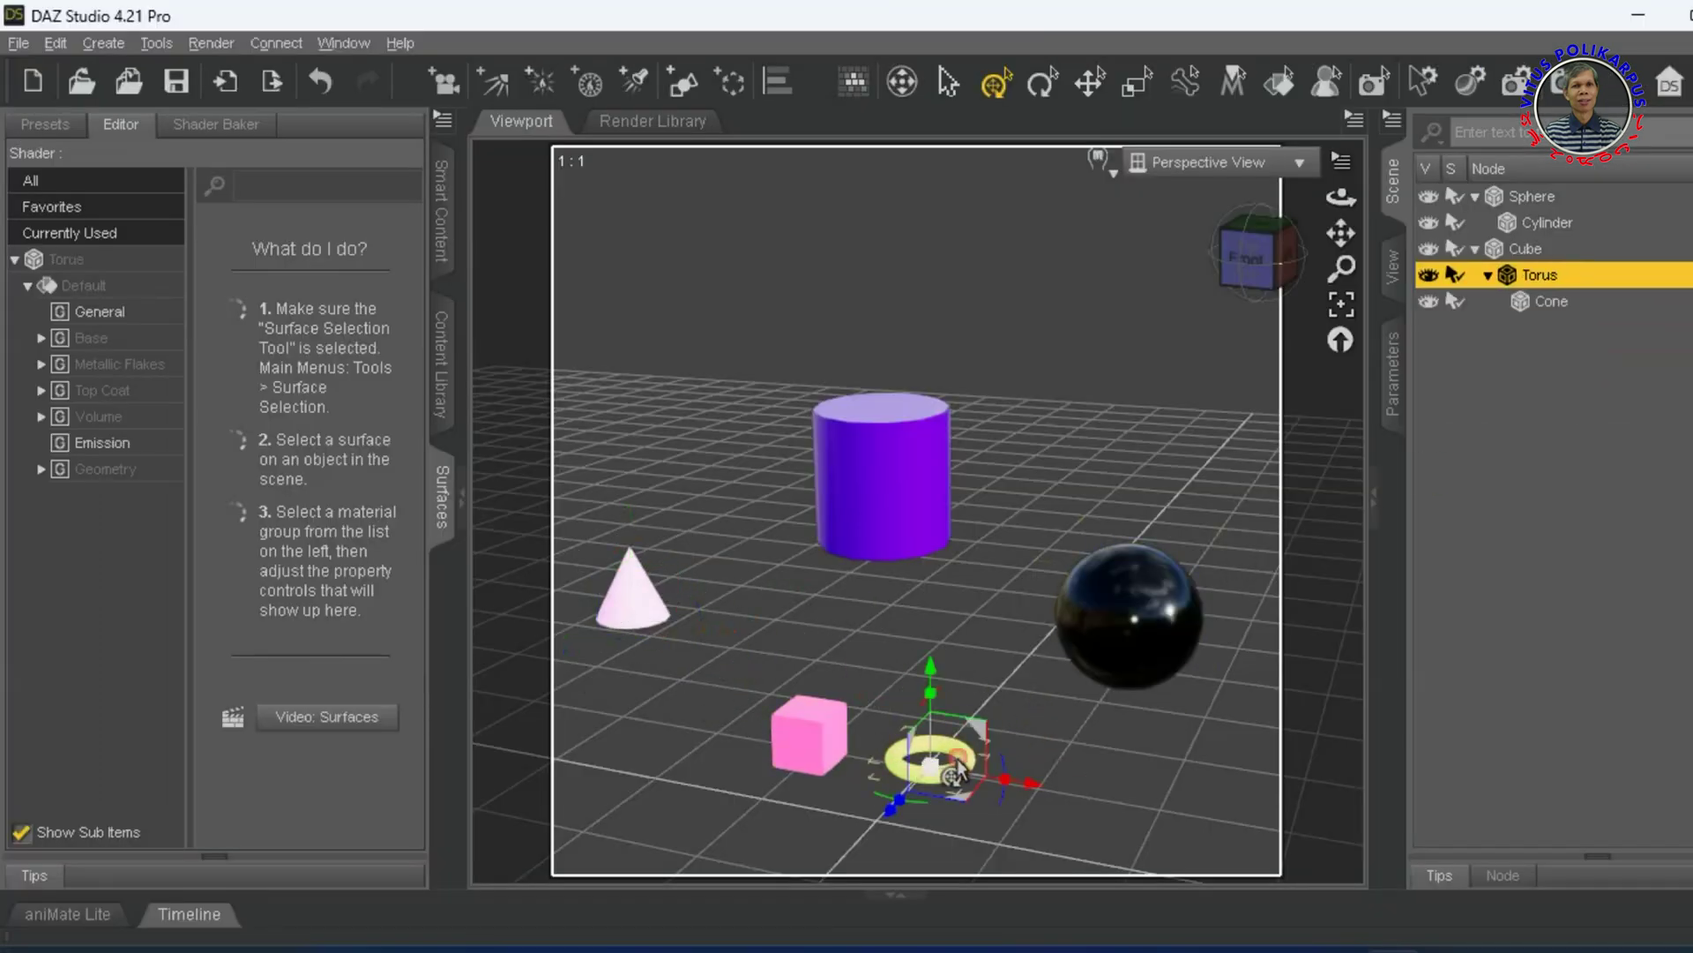
pyautogui.moveTo(985, 737); pyautogui.dragTo(1025, 769)
pyautogui.click(807, 741)
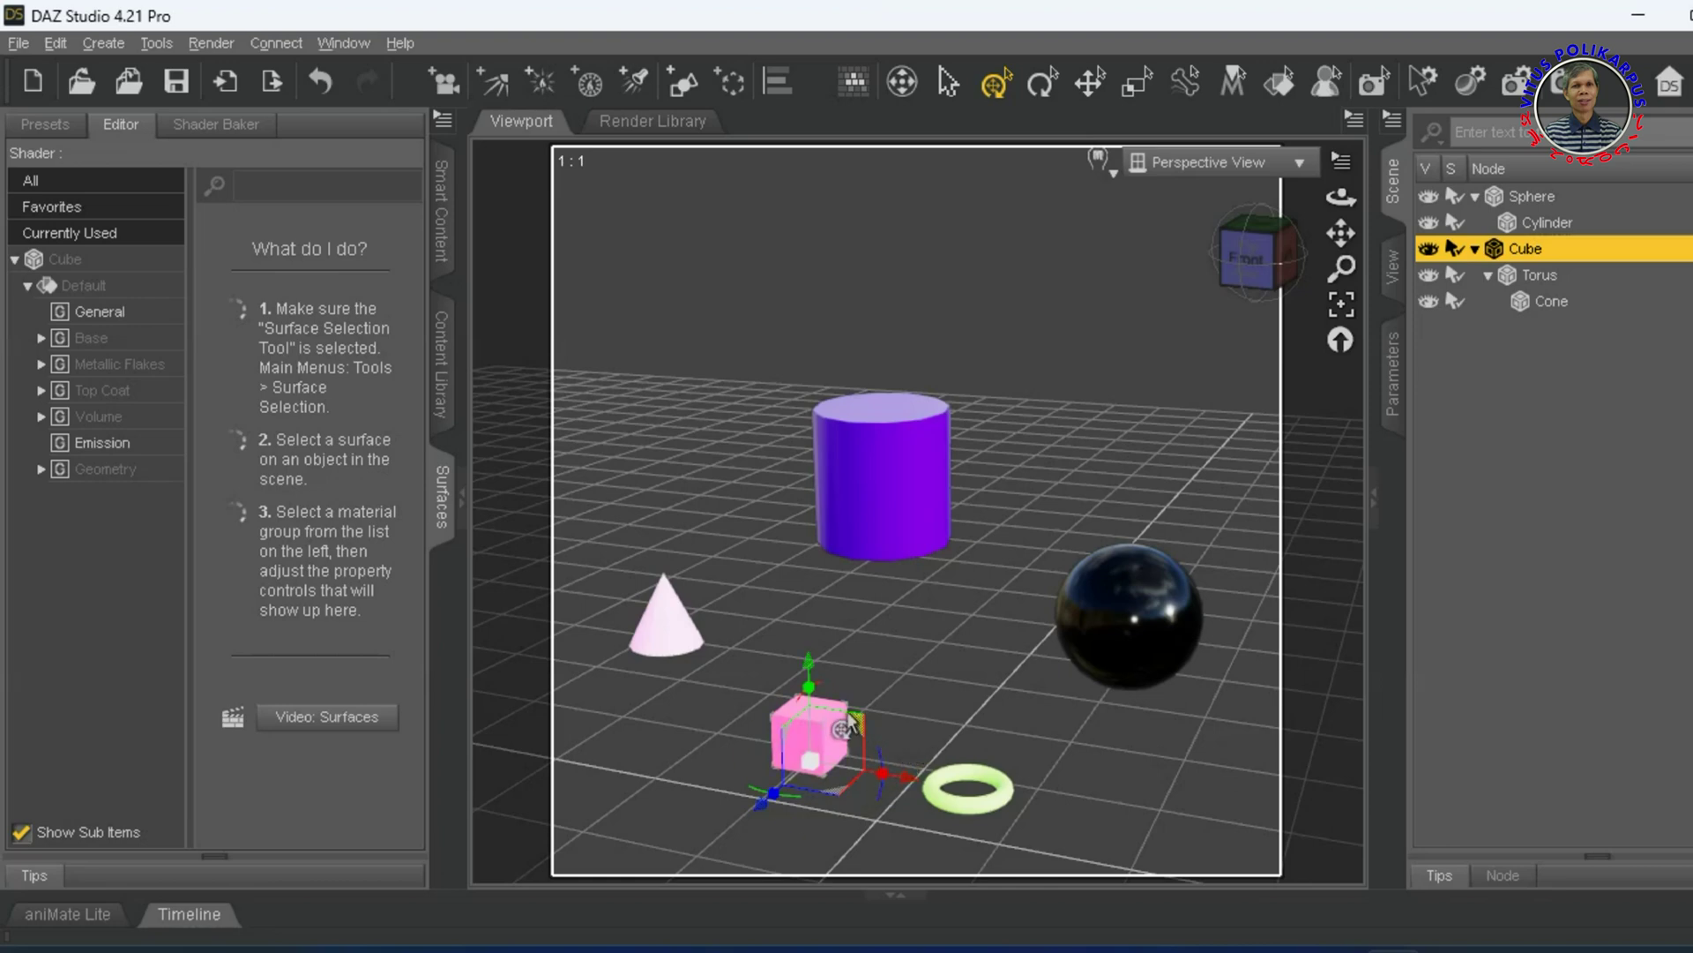
pyautogui.moveTo(854, 728)
pyautogui.mouseDown()
pyautogui.moveTo(940, 597)
pyautogui.moveTo(845, 776)
pyautogui.moveTo(797, 768)
pyautogui.moveTo(811, 789)
pyautogui.moveTo(813, 757)
pyautogui.moveTo(866, 709)
pyautogui.moveTo(823, 794)
pyautogui.moveTo(781, 651)
pyautogui.moveTo(745, 702)
pyautogui.moveTo(824, 706)
pyautogui.moveTo(827, 732)
pyautogui.mouseUp()
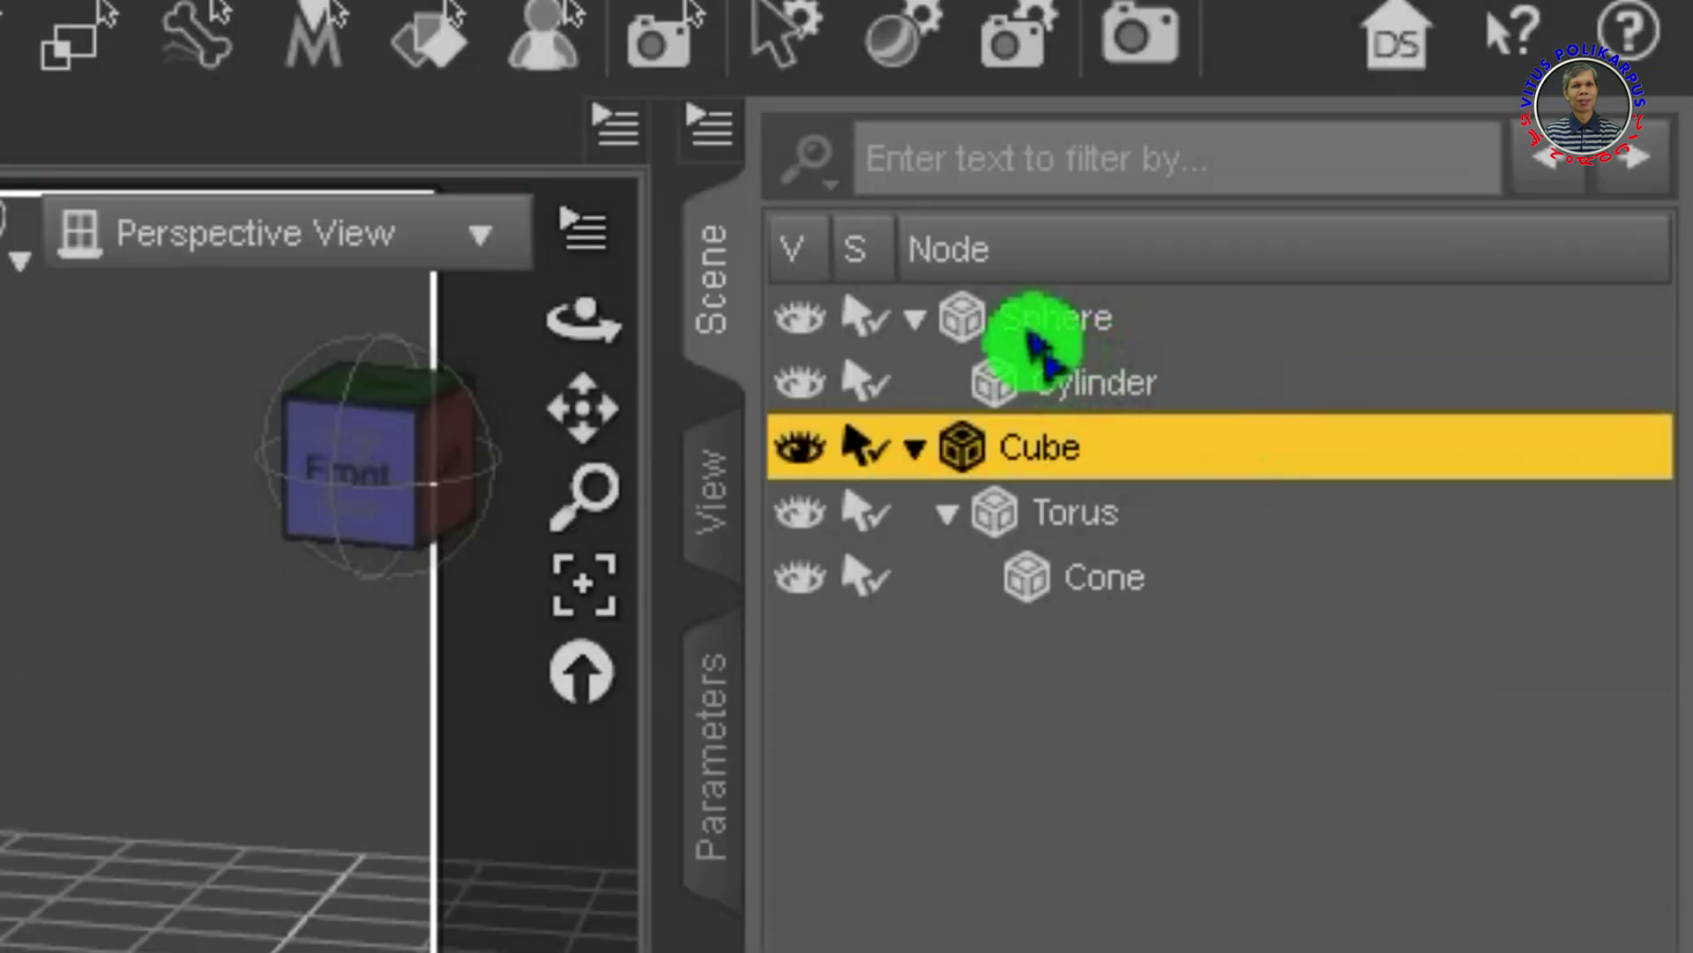
# Parent the sphere with its child cylinder to the cone, and move the cylinder back into the frame, above and right of the sphere
pyautogui.moveTo(1523, 200); pyautogui.dragTo(1562, 317)
pyautogui.moveTo(1132, 620); pyautogui.dragTo(1113, 582)
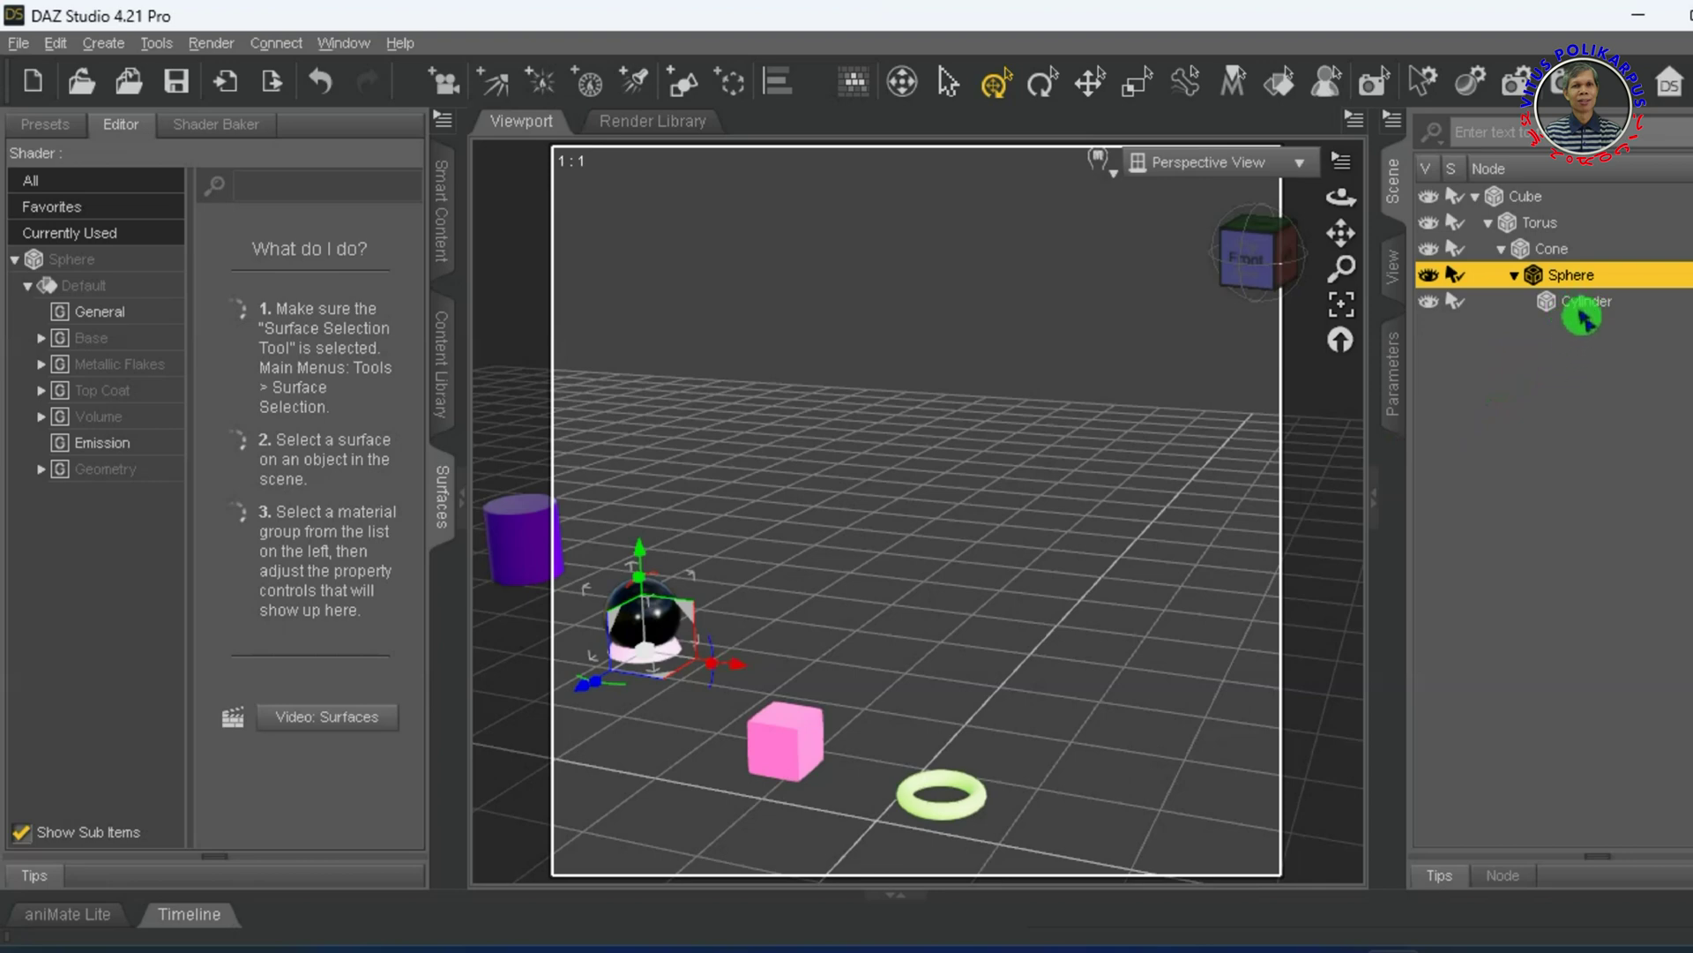
pyautogui.click(1584, 304)
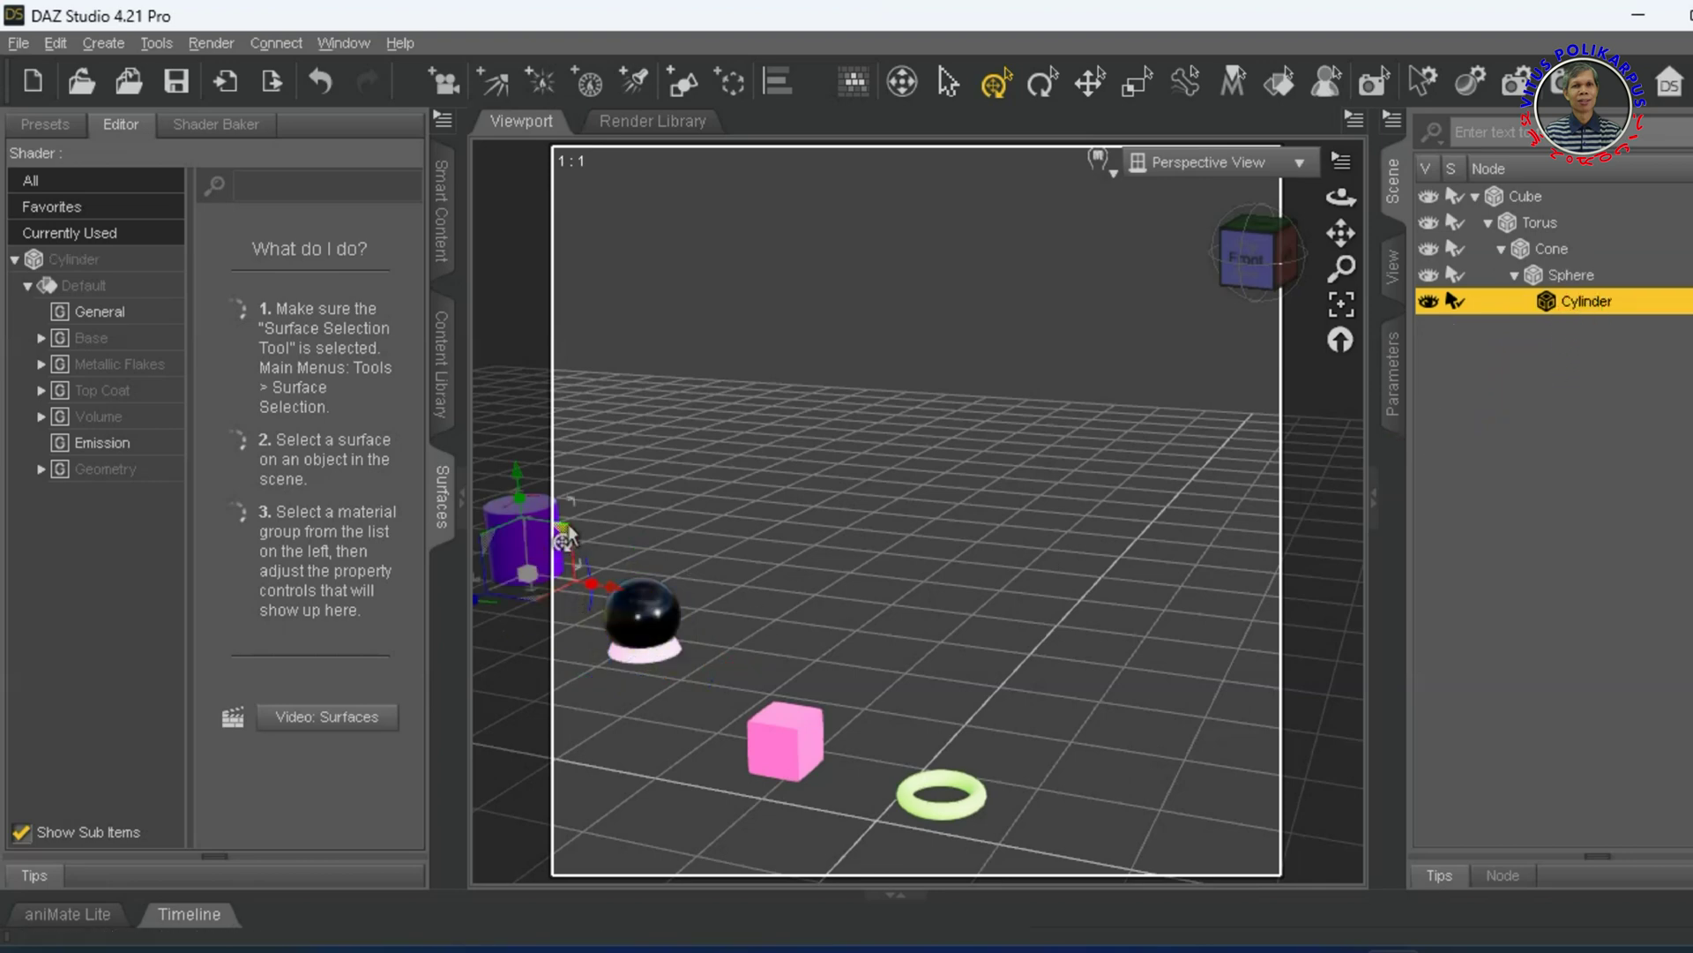
pyautogui.moveTo(565, 536); pyautogui.dragTo(816, 444)
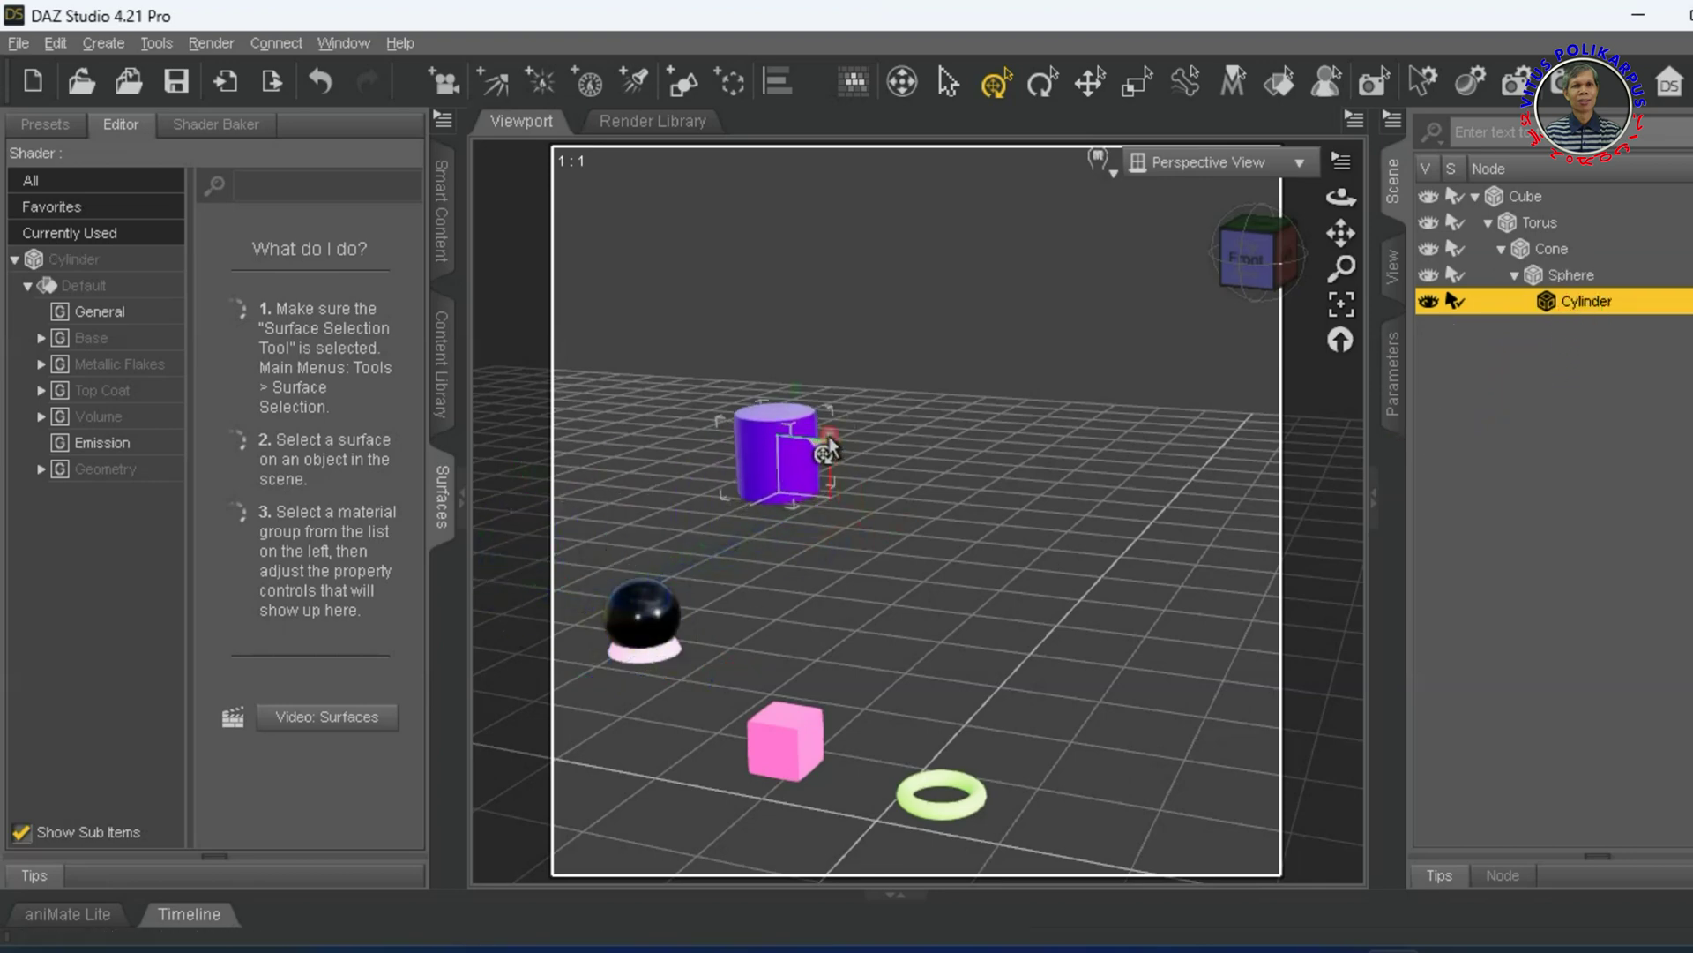
# Spread the sphere and its child cylinder apart, with the sphere at the far right and the cylinder between cone and sphere
pyautogui.click(1558, 277)
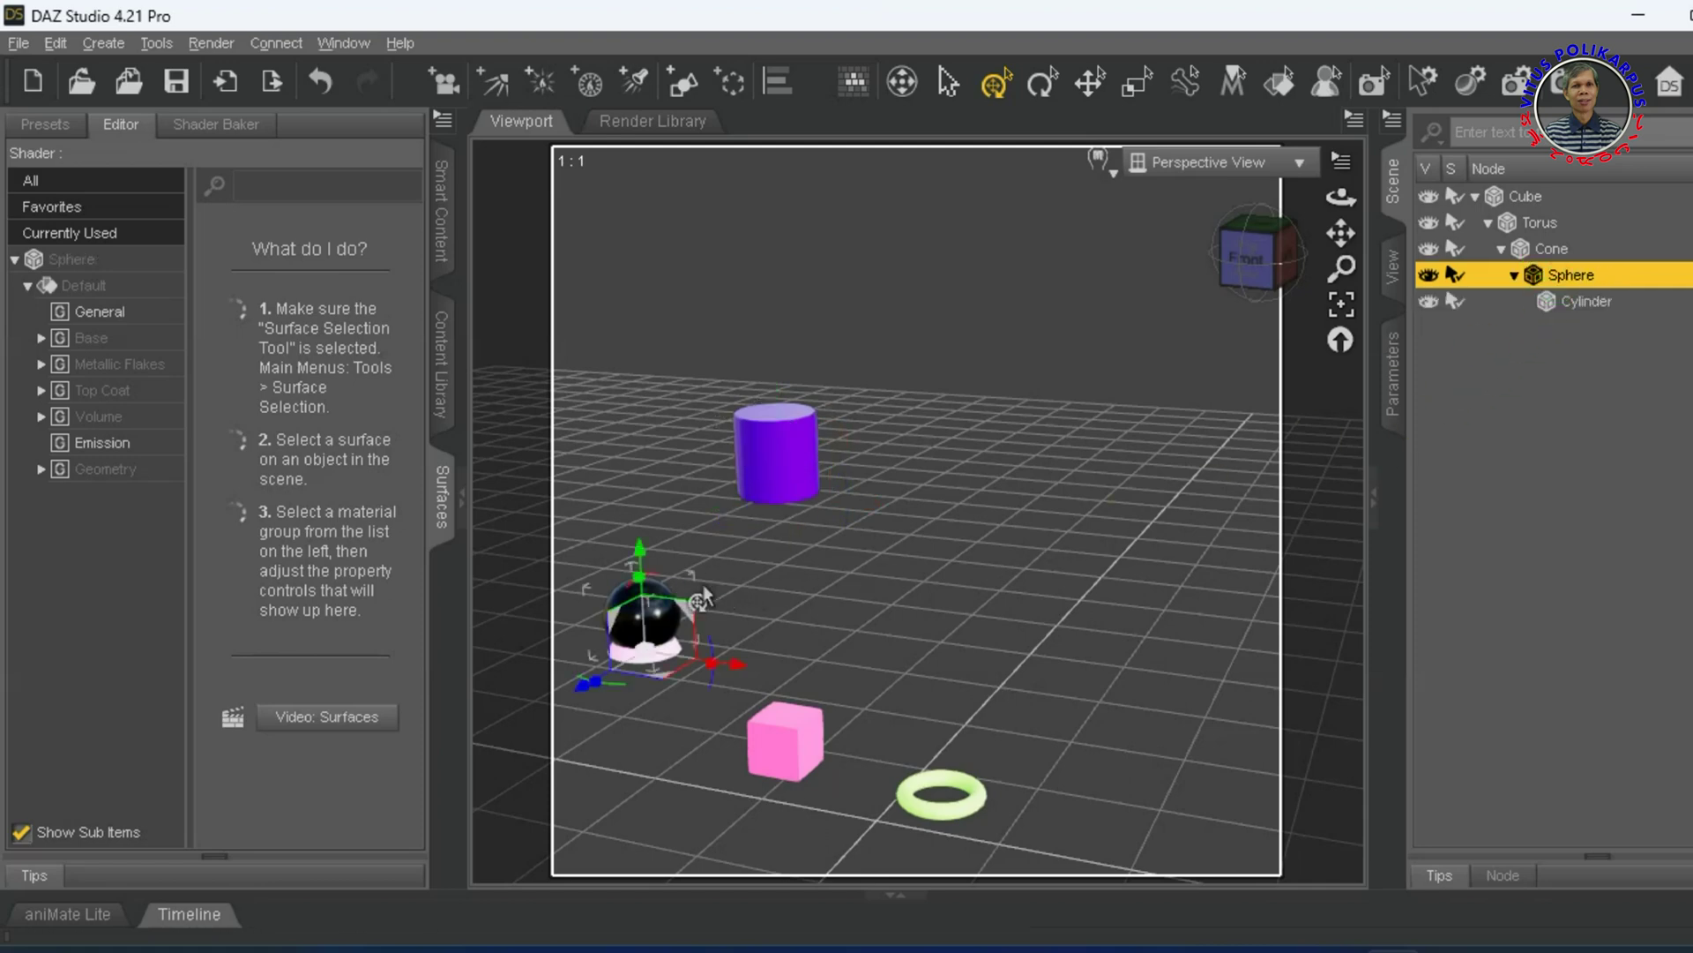
pyautogui.moveTo(690, 618); pyautogui.dragTo(1006, 576)
pyautogui.click(1134, 402)
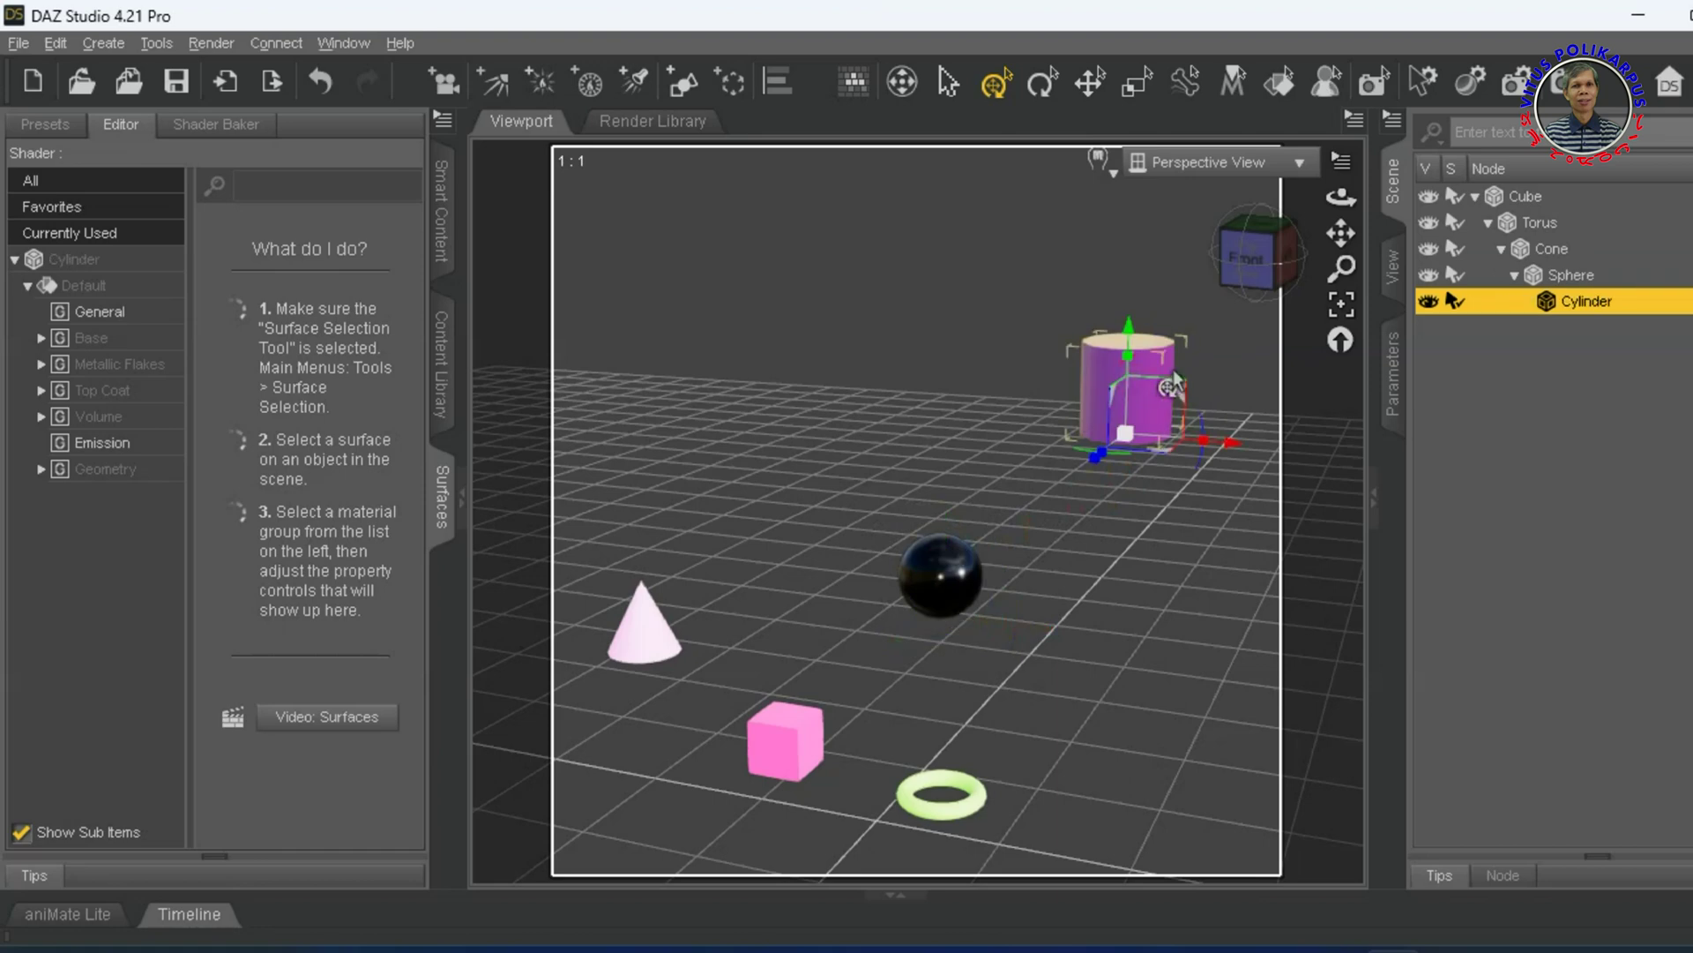
pyautogui.moveTo(1134, 401); pyautogui.dragTo(830, 490)
pyautogui.click(937, 587)
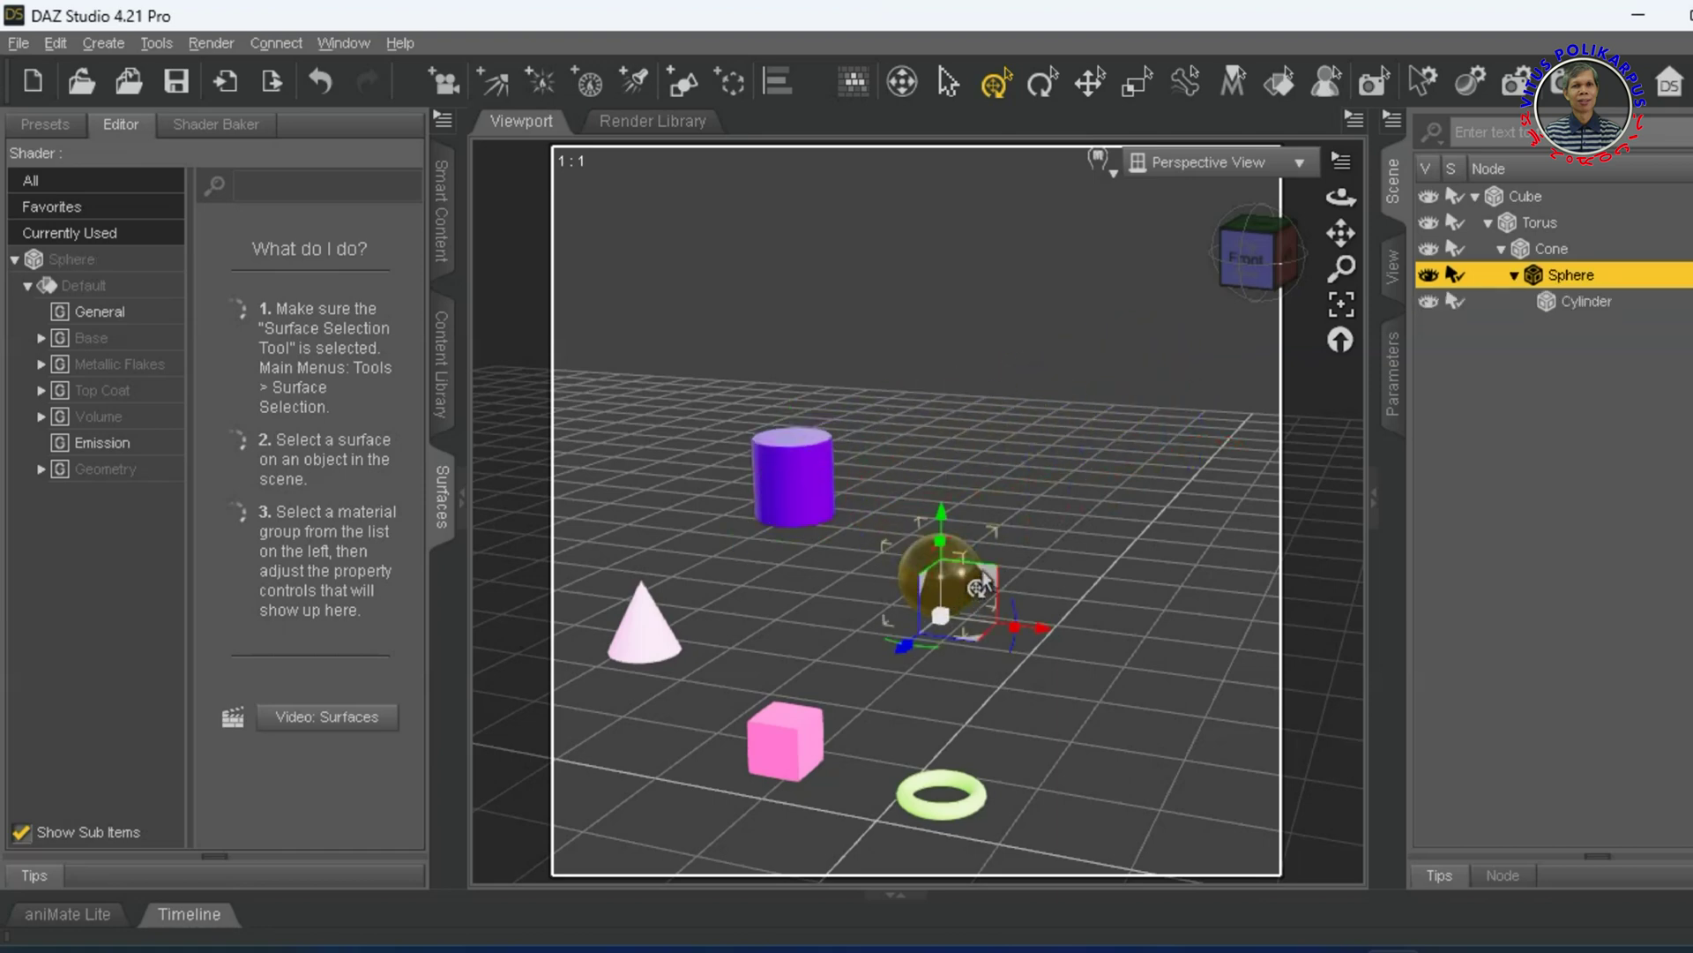
pyautogui.moveTo(979, 586); pyautogui.dragTo(1144, 538)
pyautogui.click(973, 437)
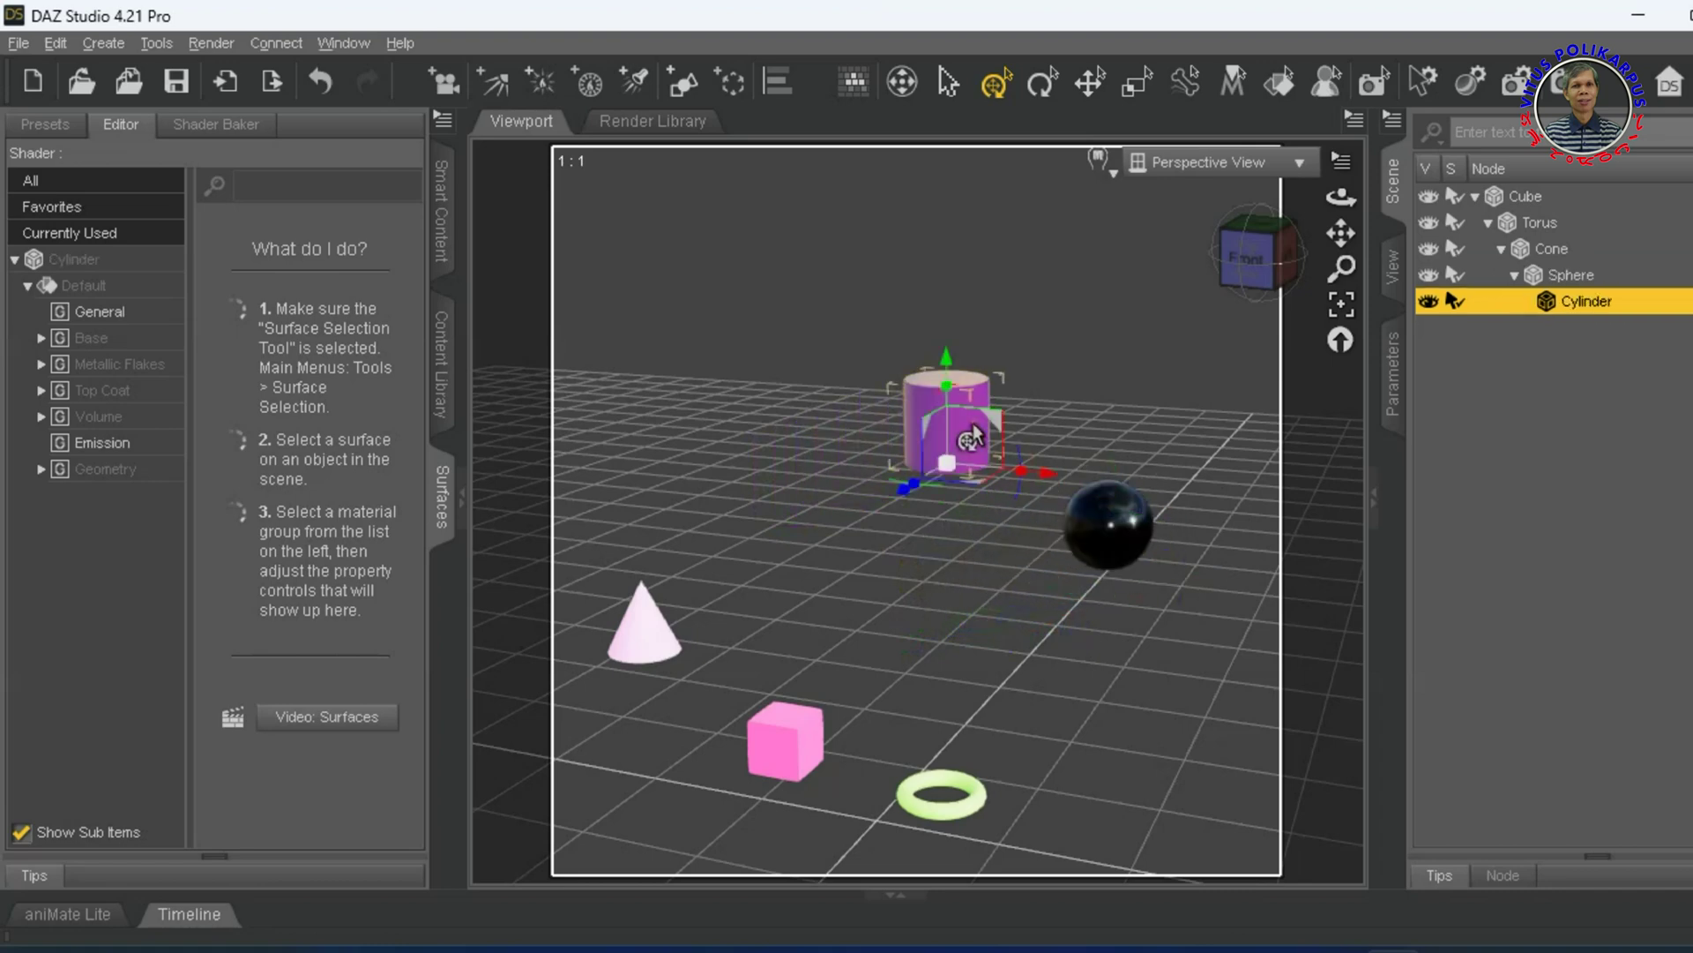
pyautogui.moveTo(1000, 430); pyautogui.dragTo(860, 521)
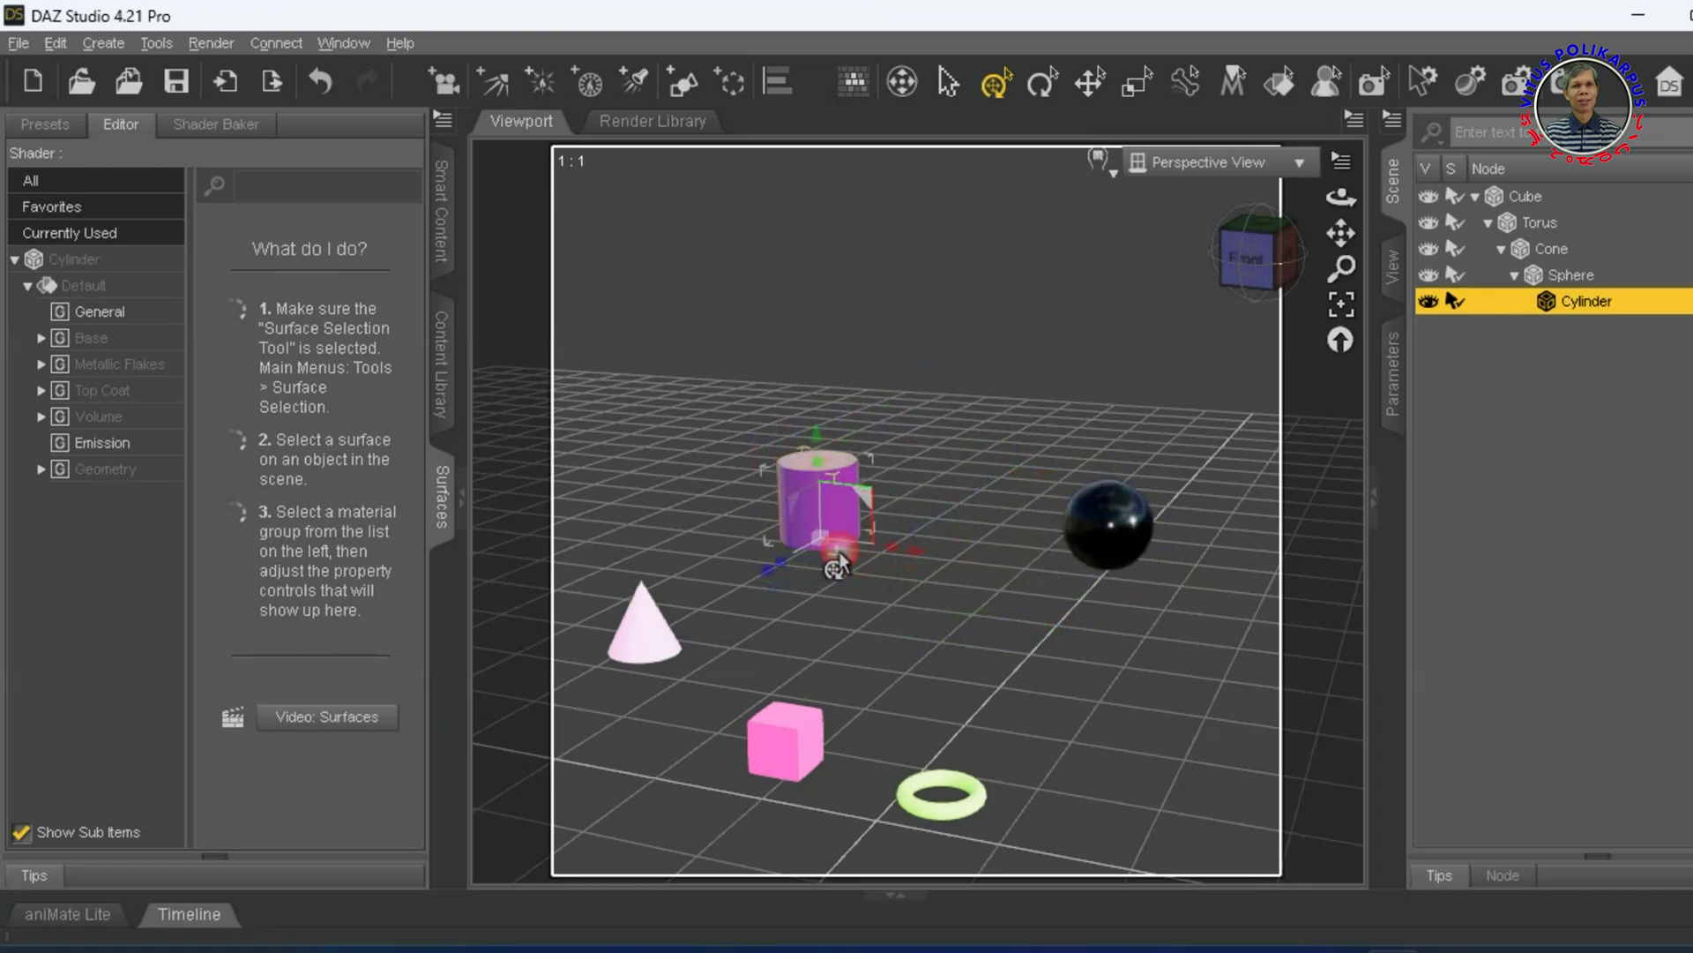
# Move the cone, torus and cube in turn, each with its children, ending with the whole hierarchy shifted down and left
pyautogui.click(652, 617)
pyautogui.moveTo(670, 620)
pyautogui.mouseDown()
pyautogui.moveTo(653, 628)
pyautogui.moveTo(679, 630)
pyautogui.mouseUp()
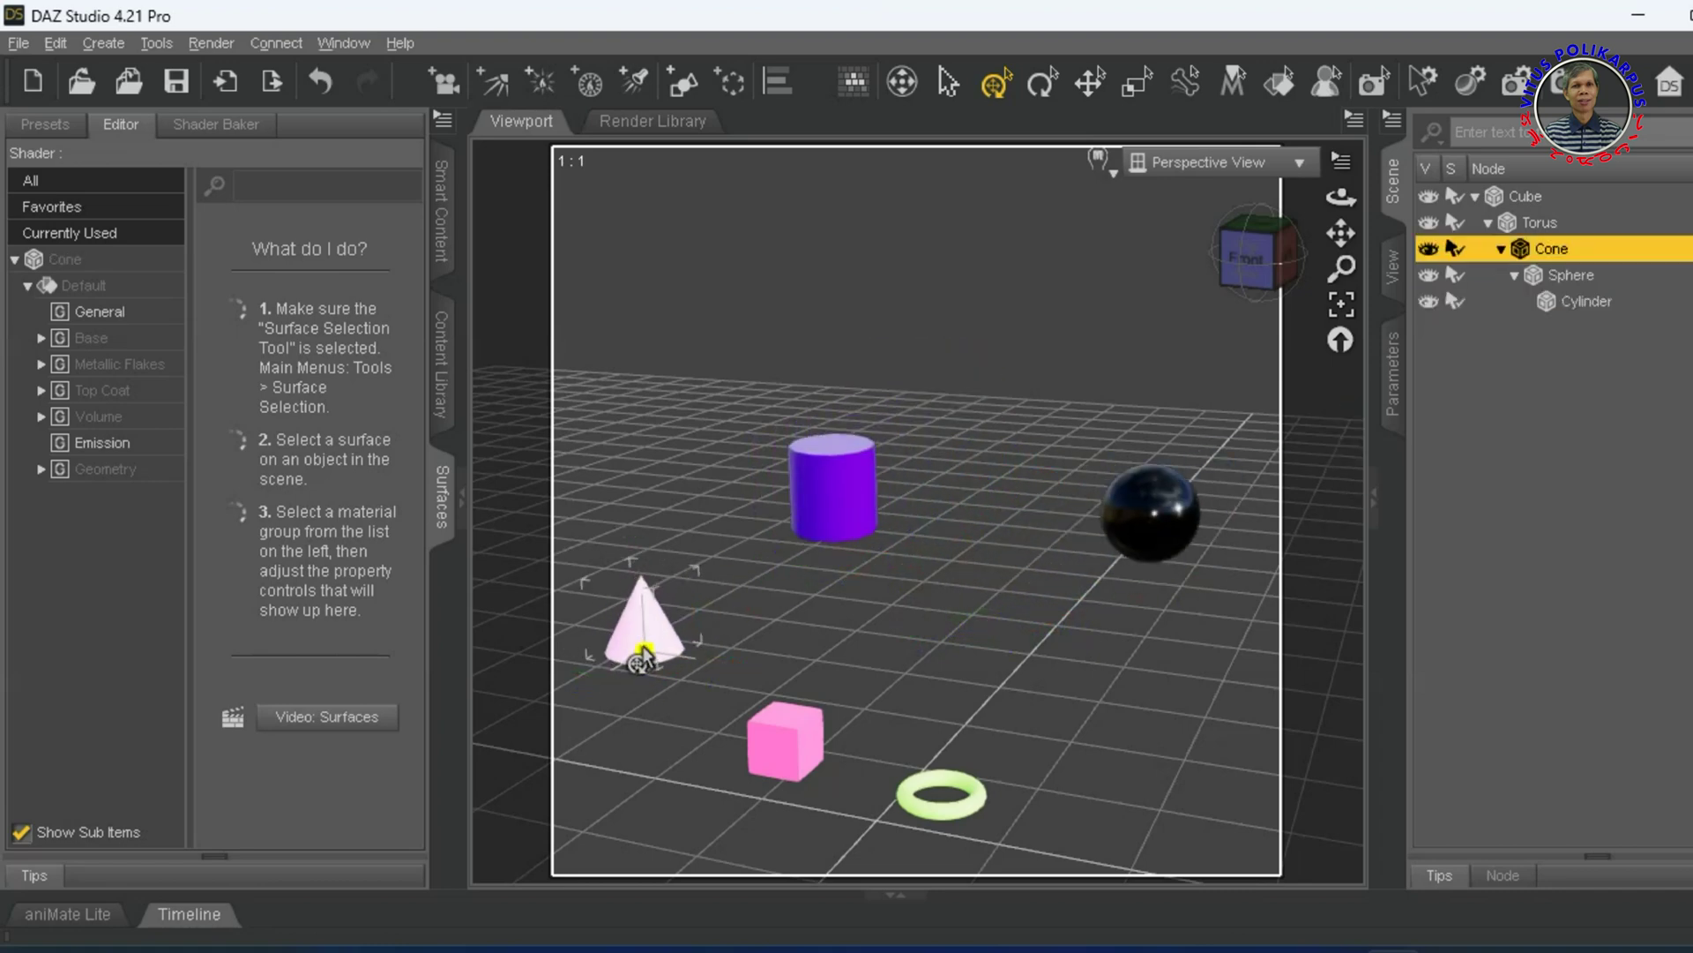
pyautogui.click(987, 774)
pyautogui.moveTo(986, 774); pyautogui.dragTo(990, 770)
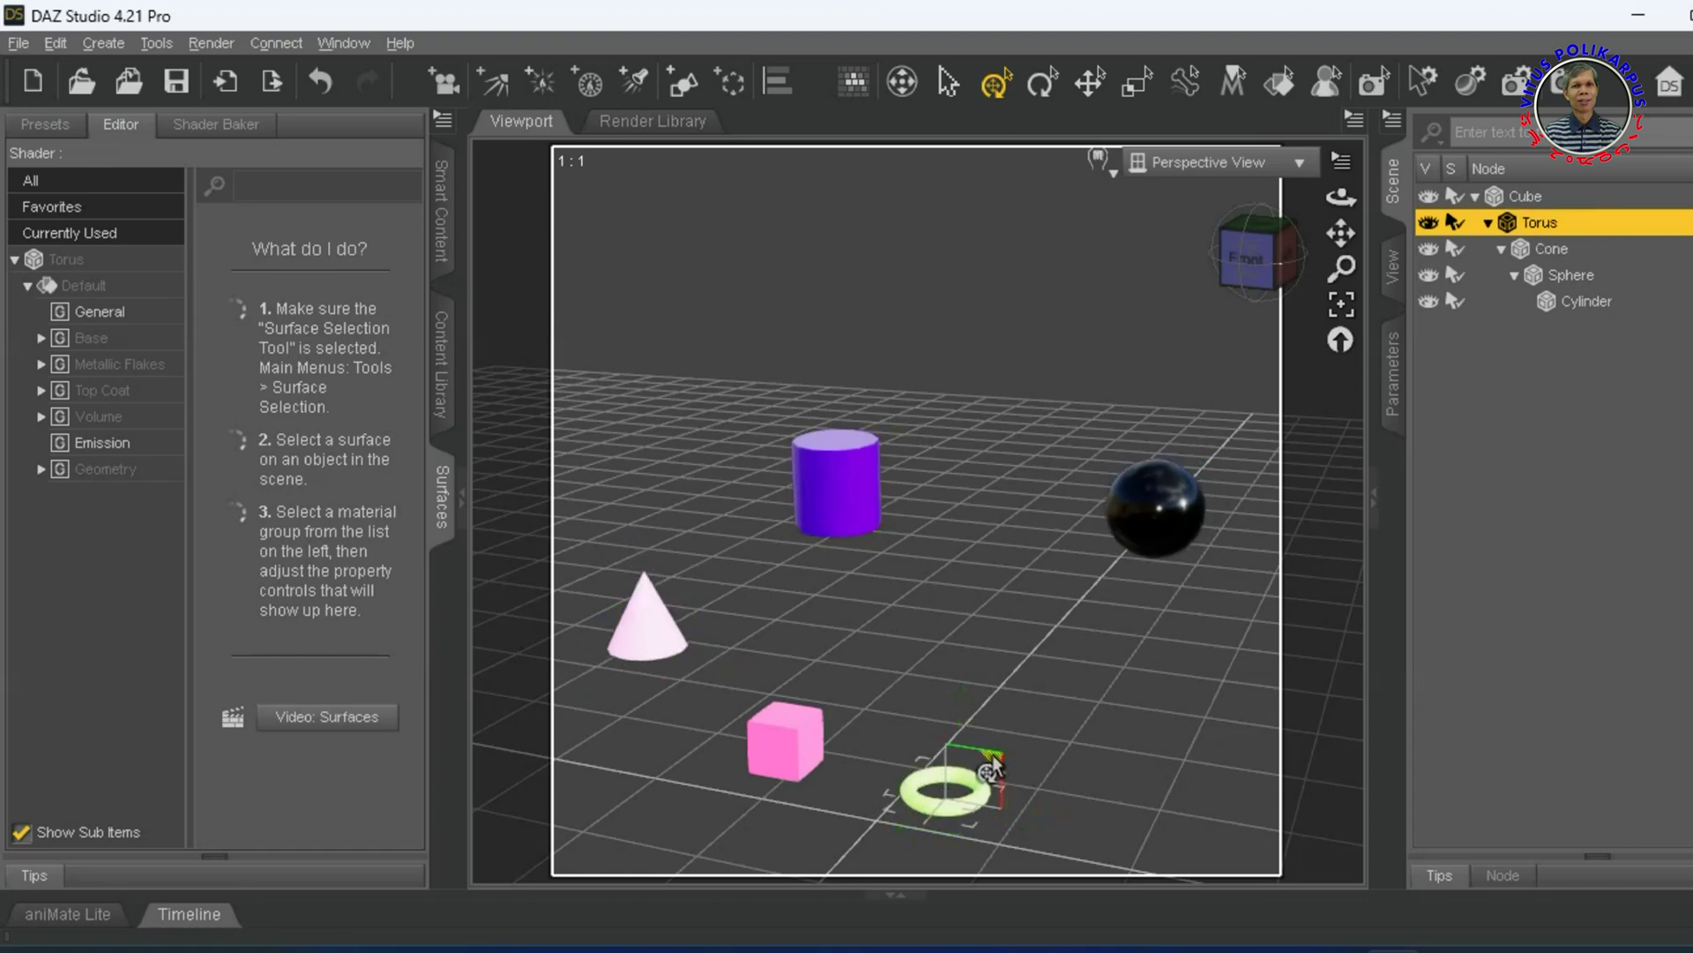
pyautogui.click(792, 760)
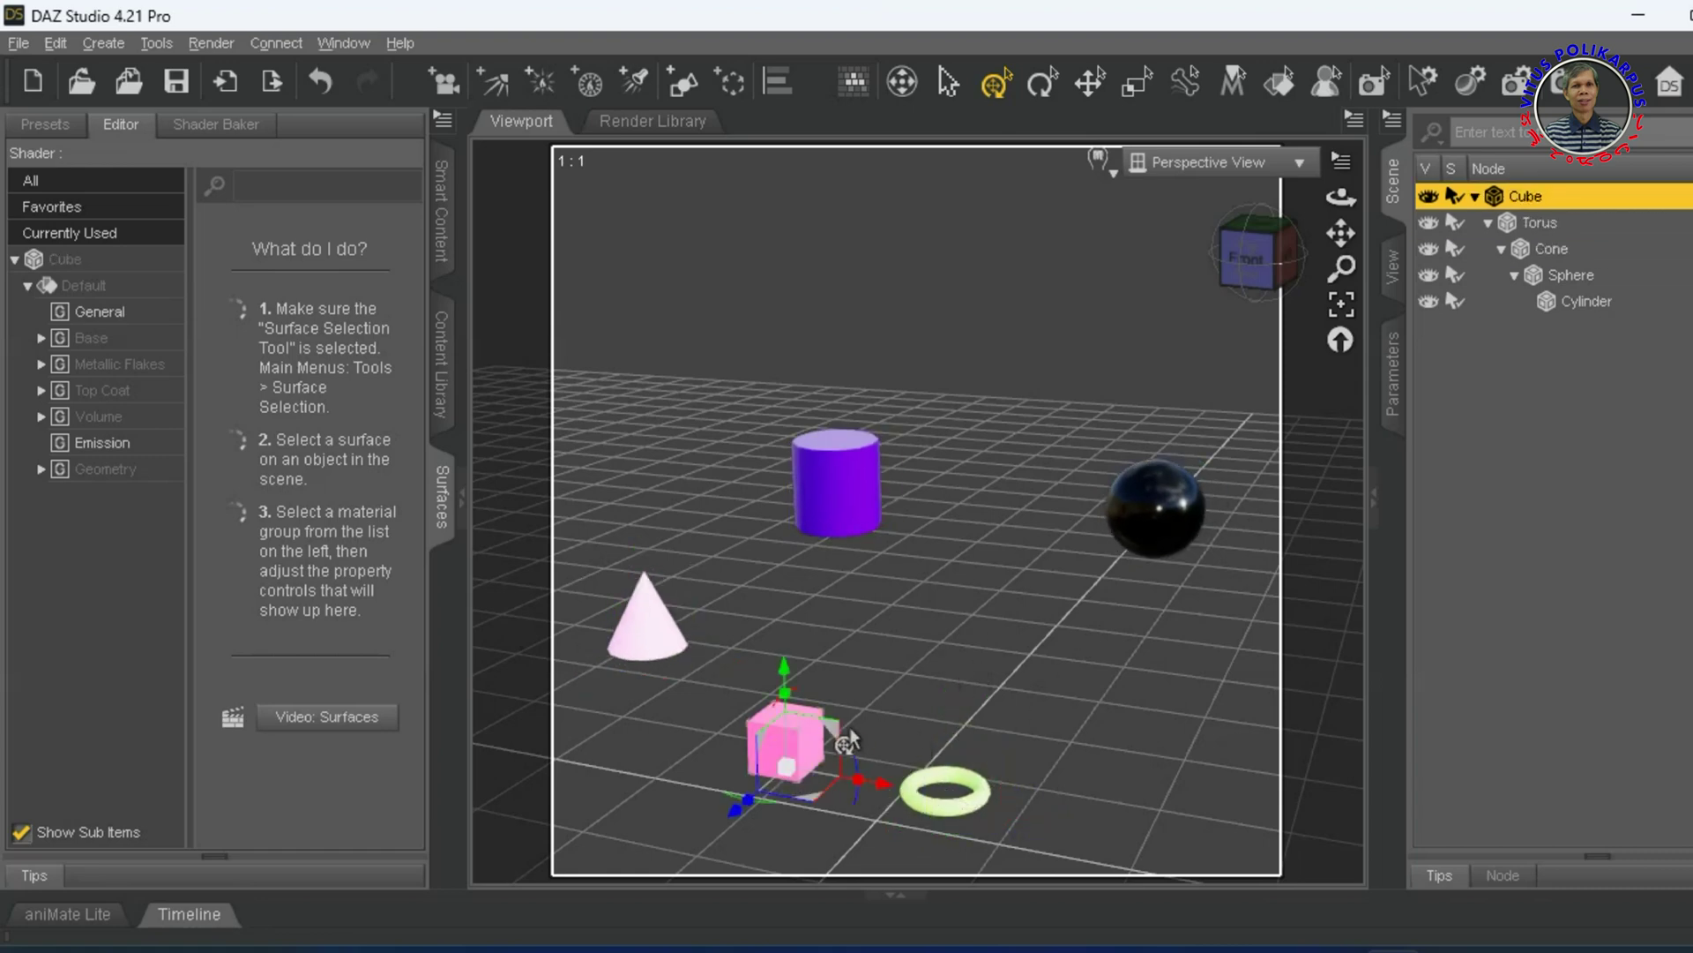
pyautogui.moveTo(834, 741); pyautogui.dragTo(798, 767)
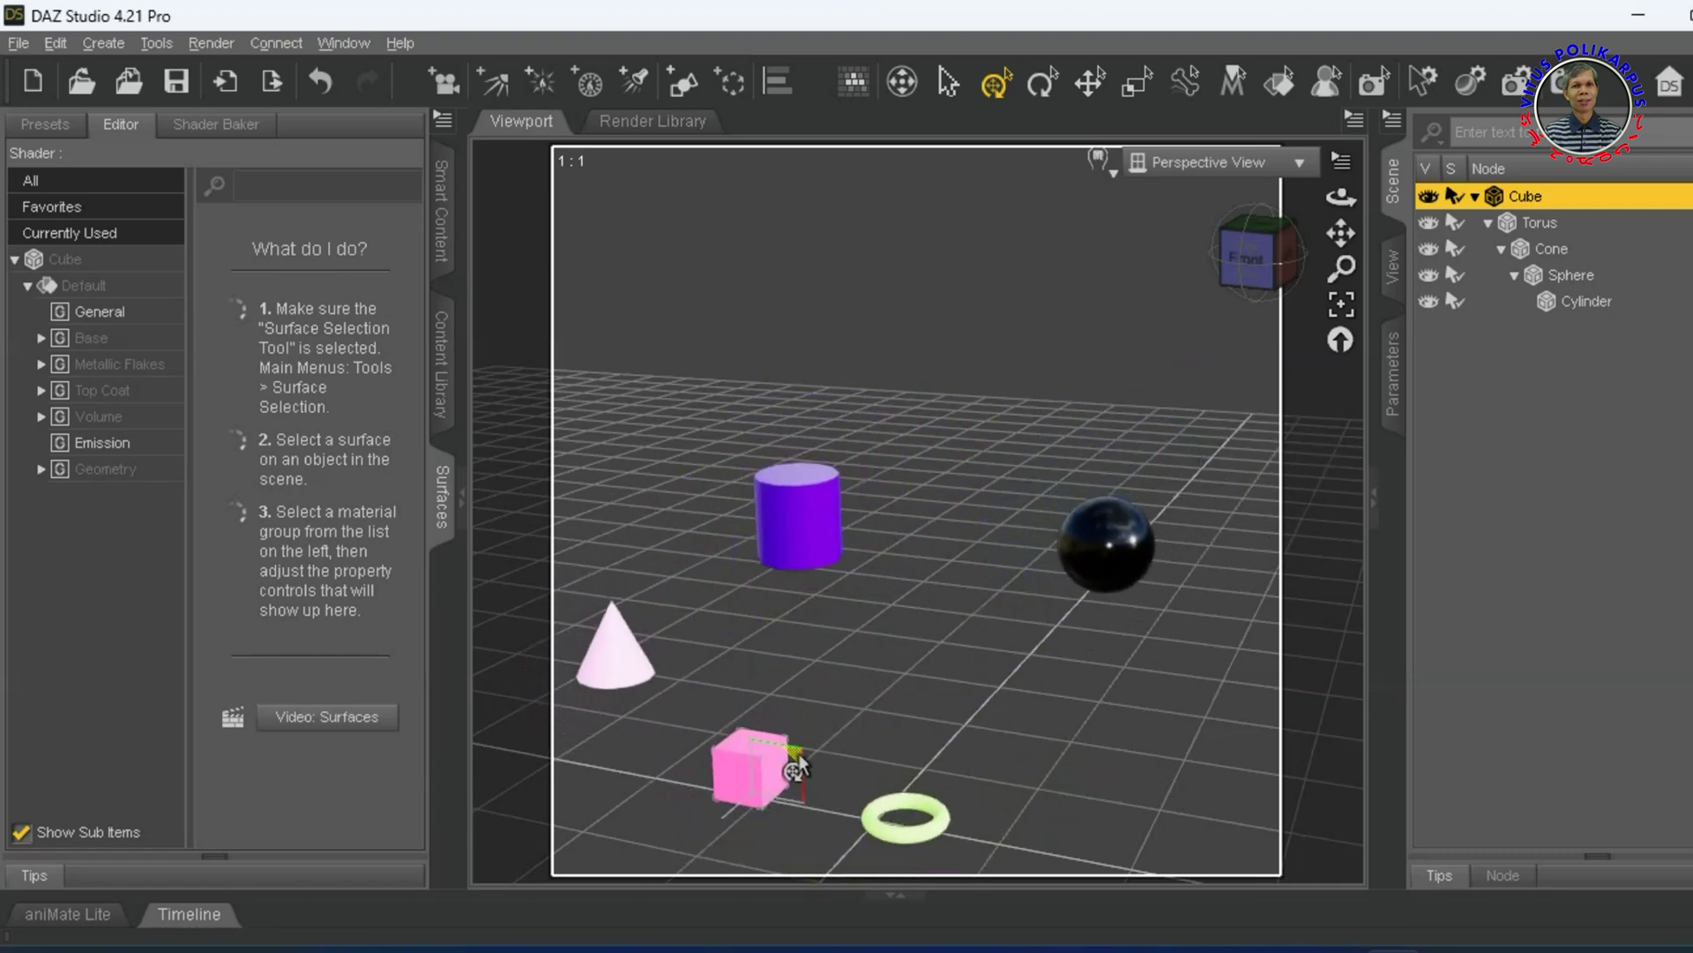
# Move the torus with its descendants slightly up and right, and the sphere with its child cylinder to the left
pyautogui.click(928, 837)
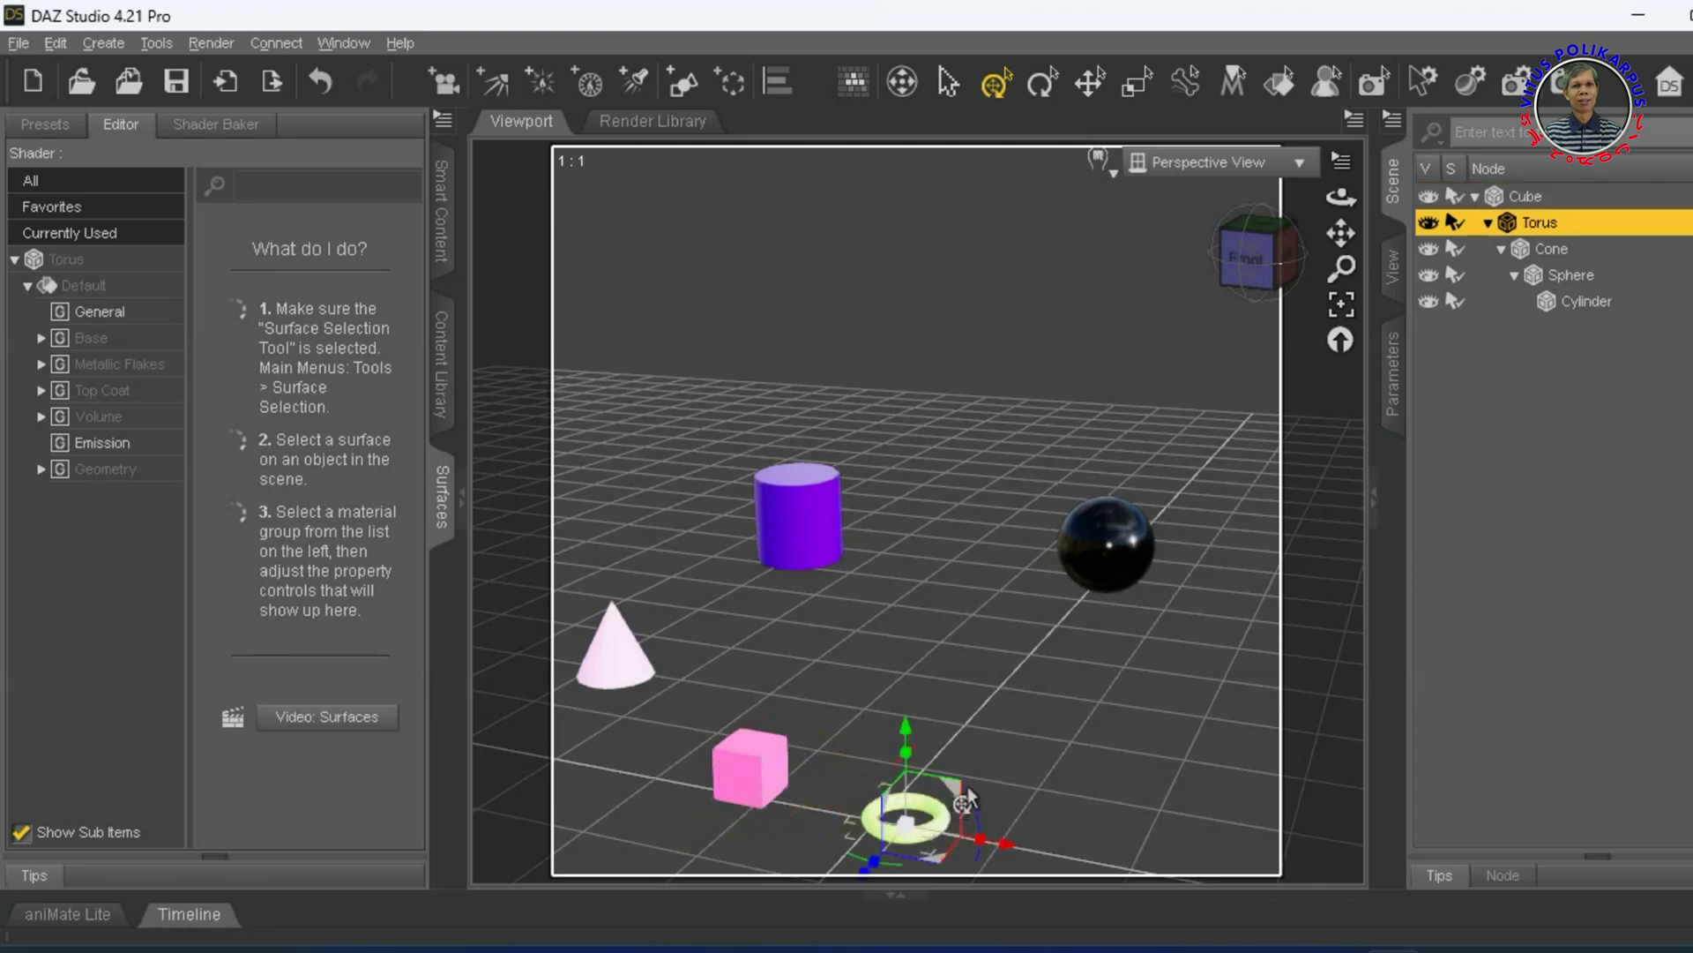
pyautogui.moveTo(950, 798); pyautogui.dragTo(981, 775)
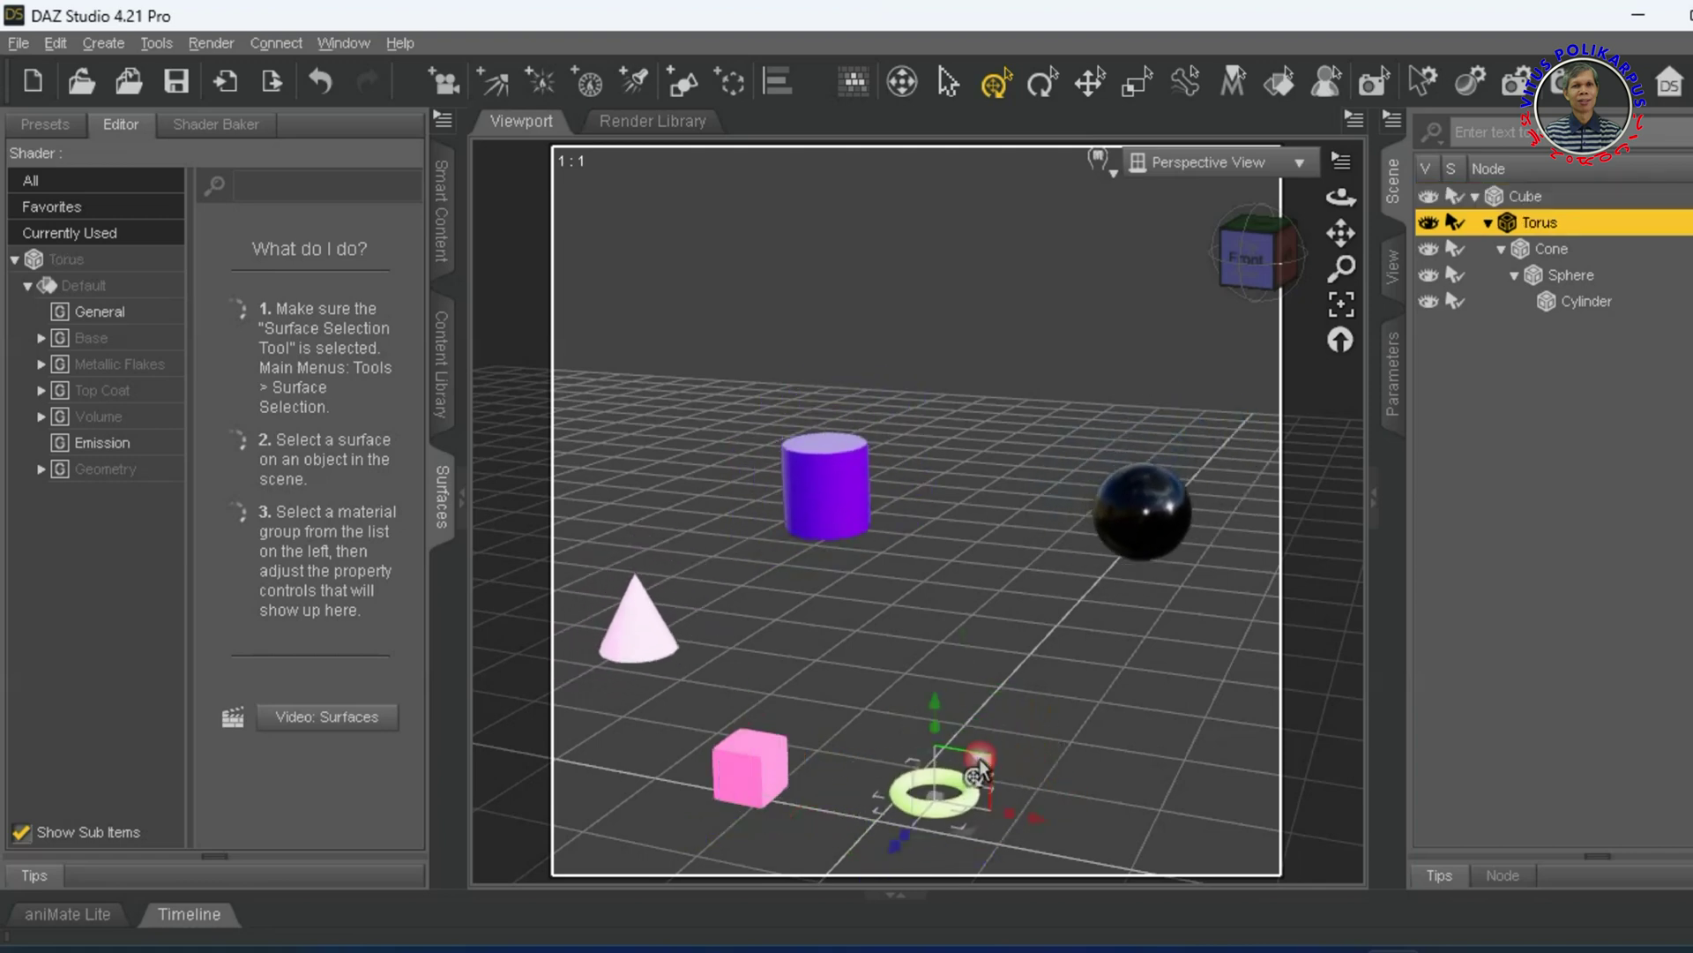
pyautogui.click(1129, 528)
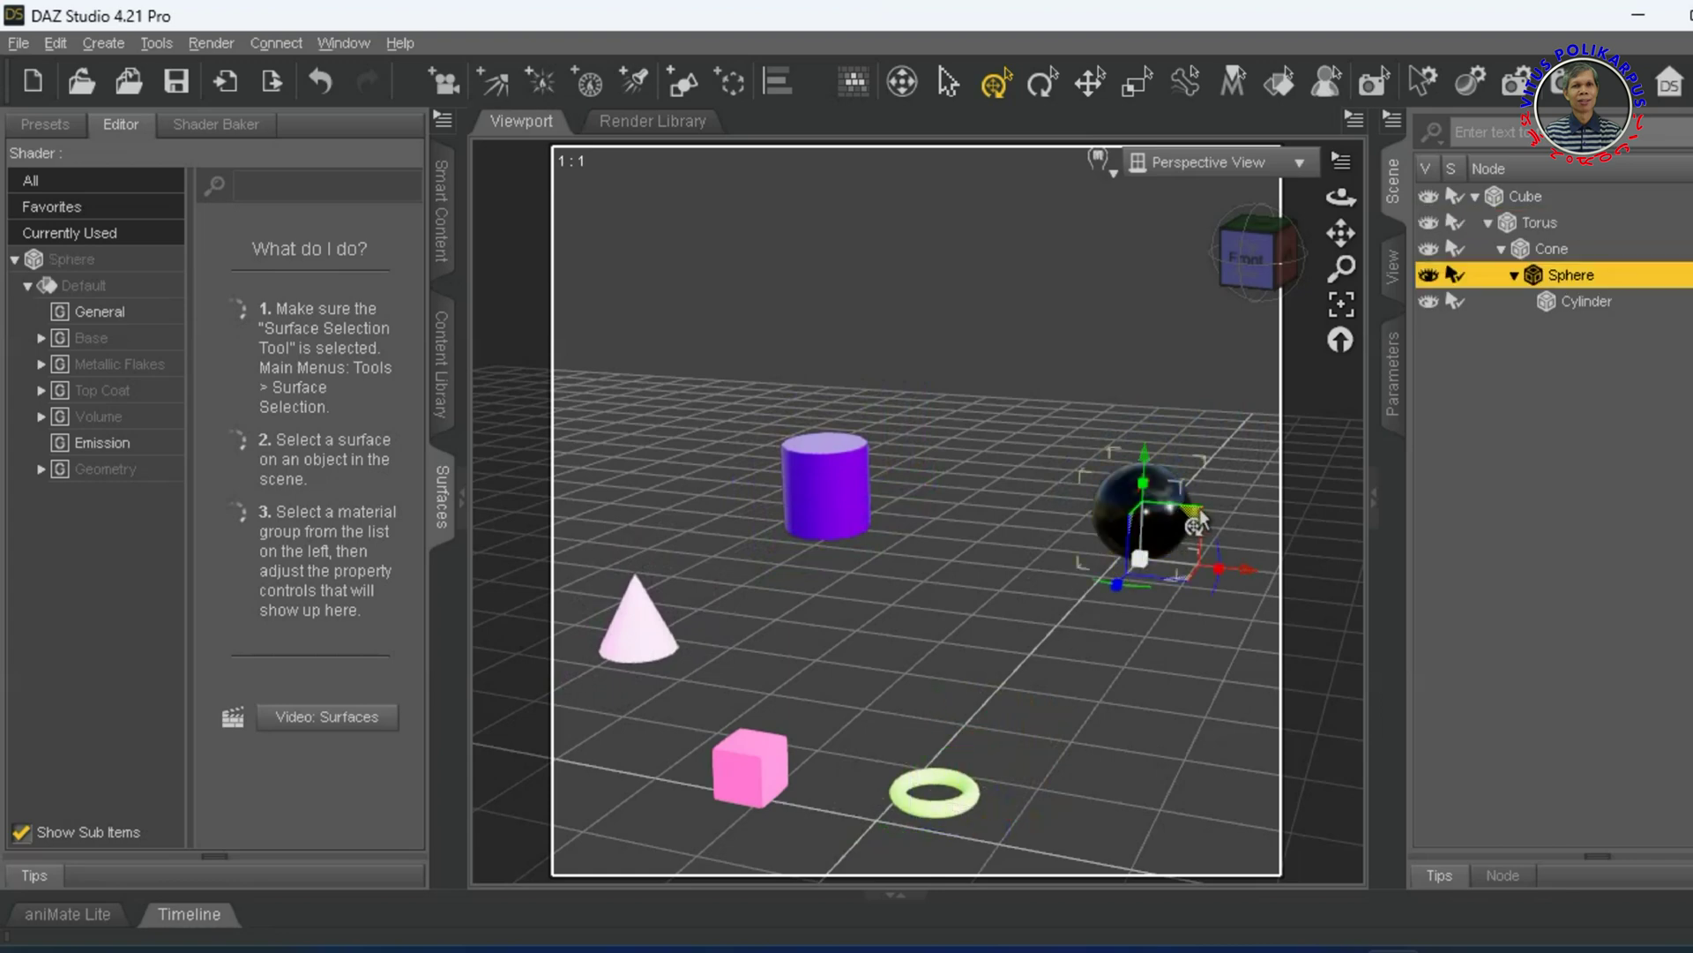
pyautogui.moveTo(1204, 520); pyautogui.dragTo(1123, 547)
# Move the cylinder alone slightly to the right, and the cone with its descendants slightly right and down
pyautogui.click(773, 520)
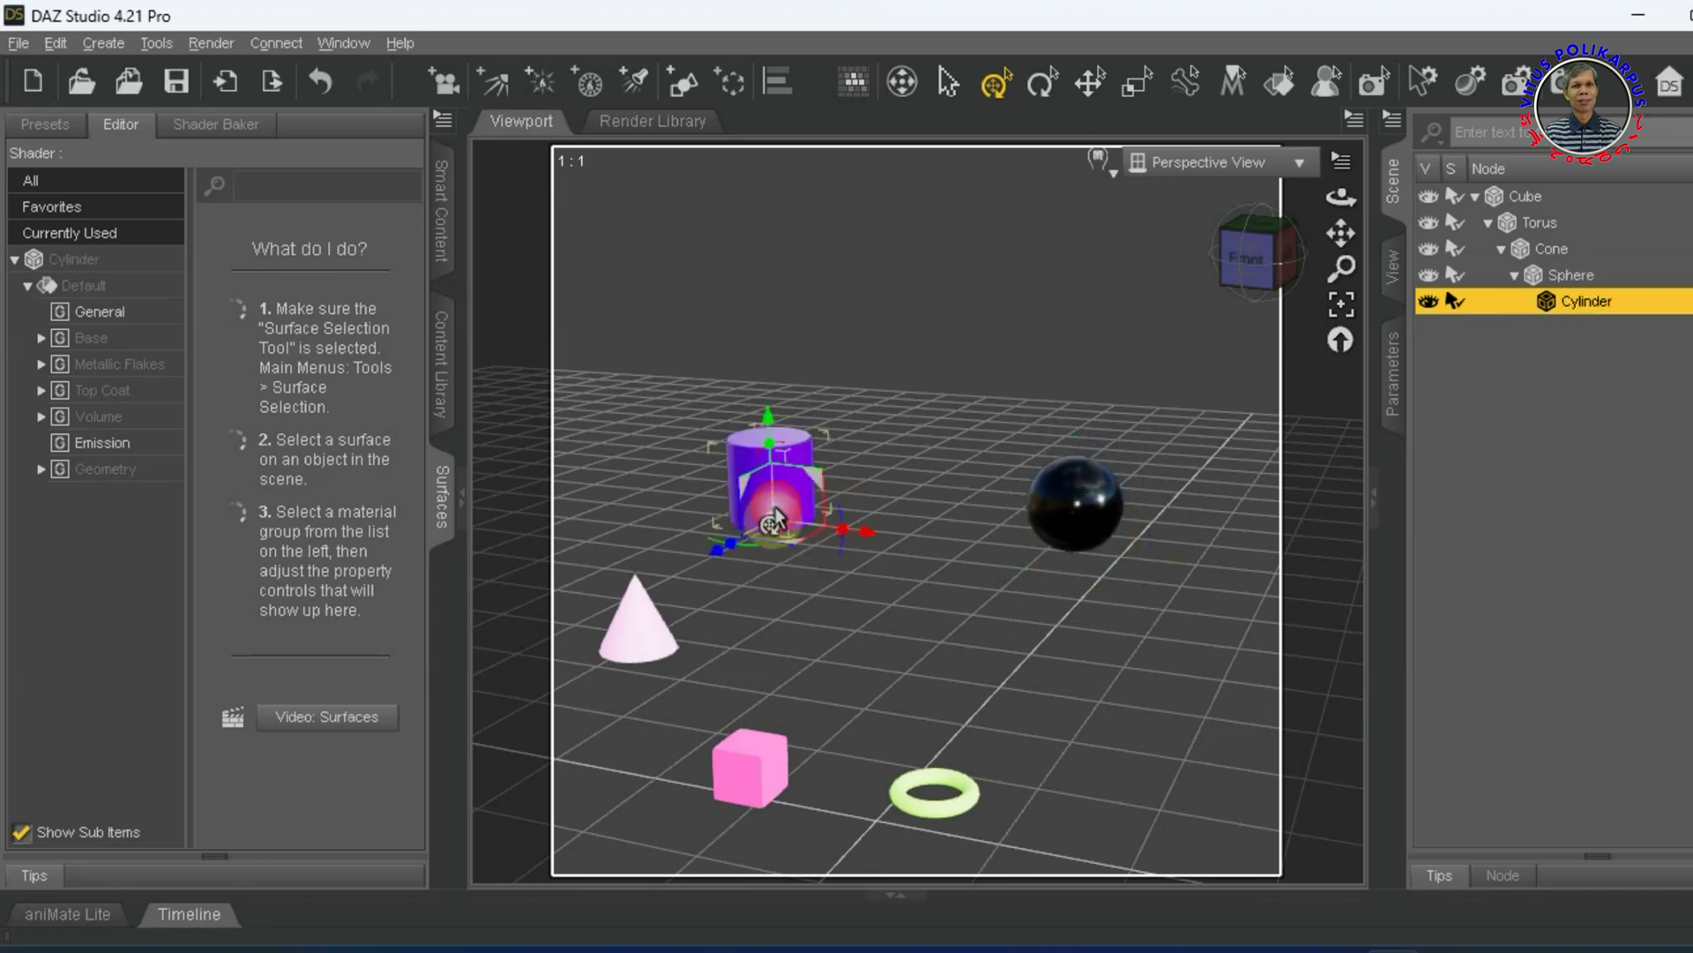
pyautogui.moveTo(847, 524); pyautogui.dragTo(869, 476)
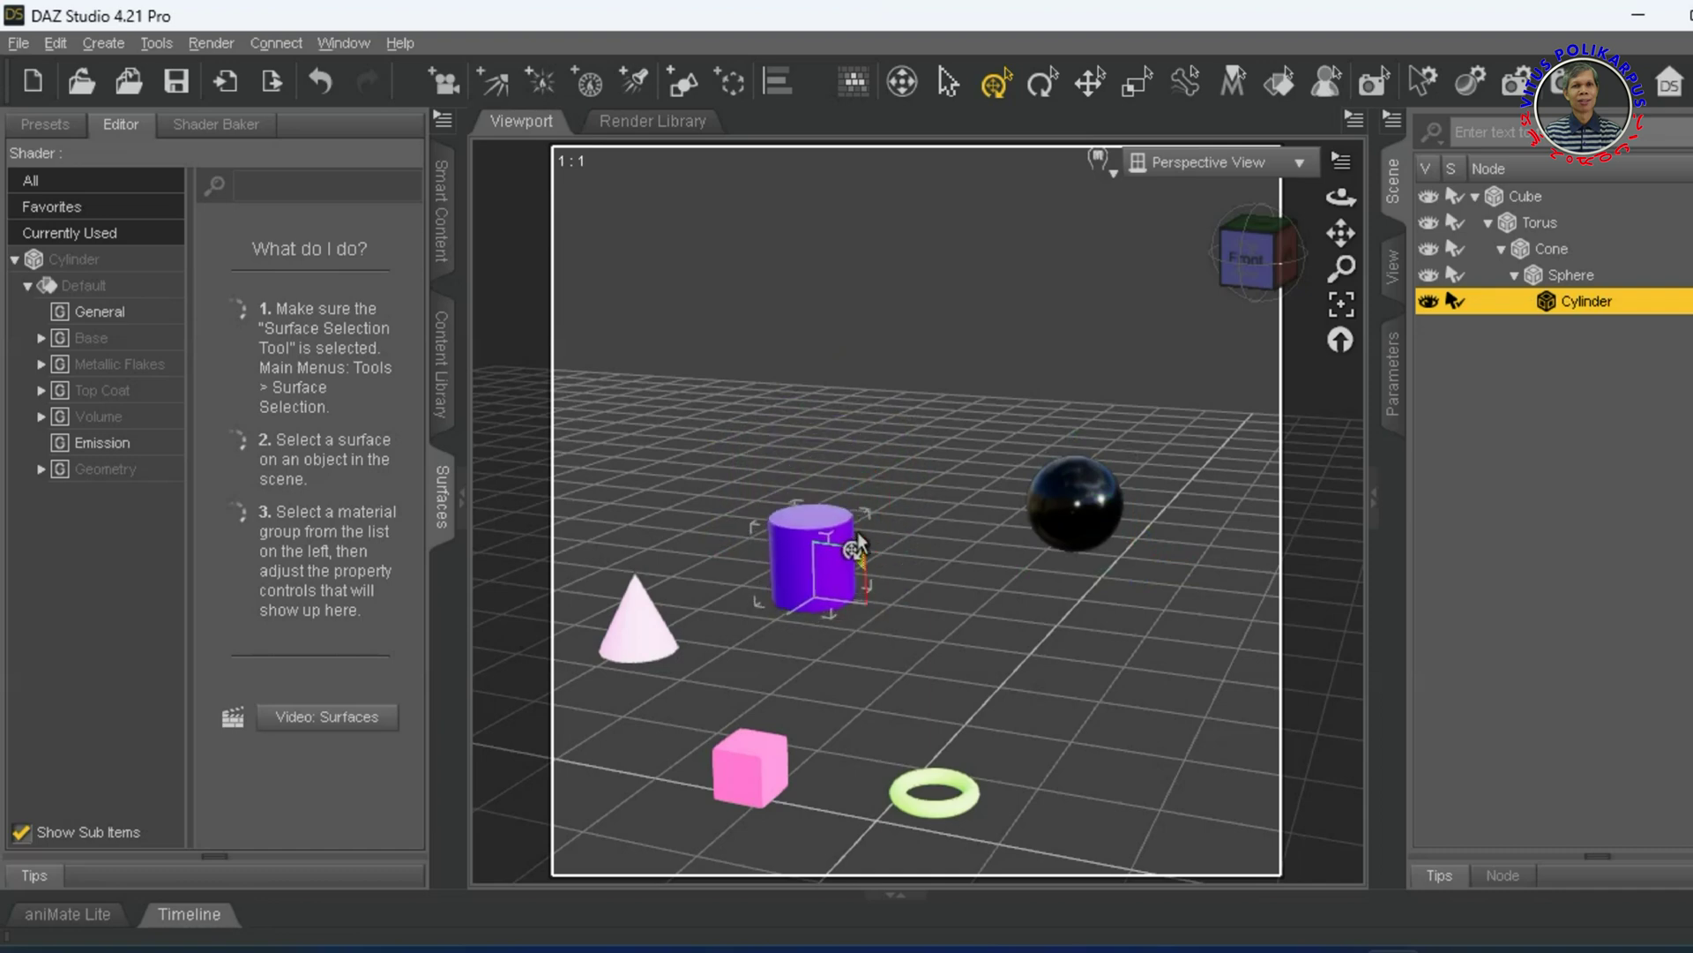
pyautogui.click(628, 648)
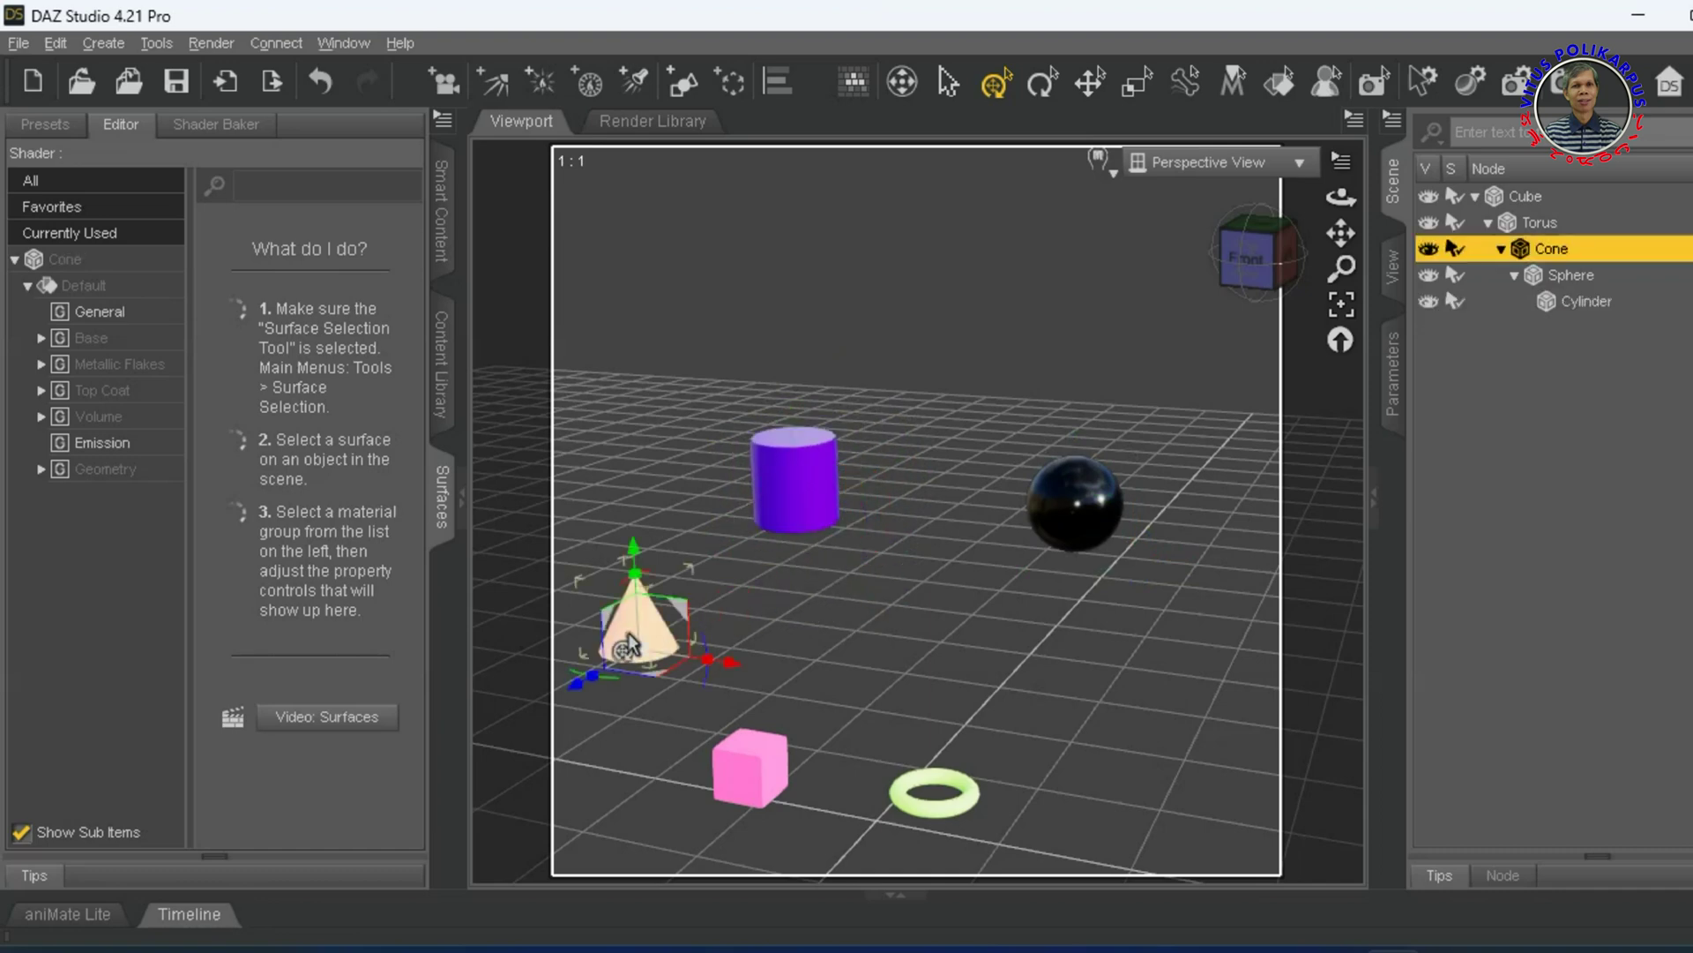
pyautogui.moveTo(687, 615)
pyautogui.mouseDown()
pyautogui.moveTo(731, 562)
pyautogui.moveTo(757, 569)
pyautogui.moveTo(670, 585)
pyautogui.moveTo(693, 569)
pyautogui.moveTo(710, 591)
pyautogui.moveTo(658, 637)
pyautogui.moveTo(689, 625)
pyautogui.mouseUp()
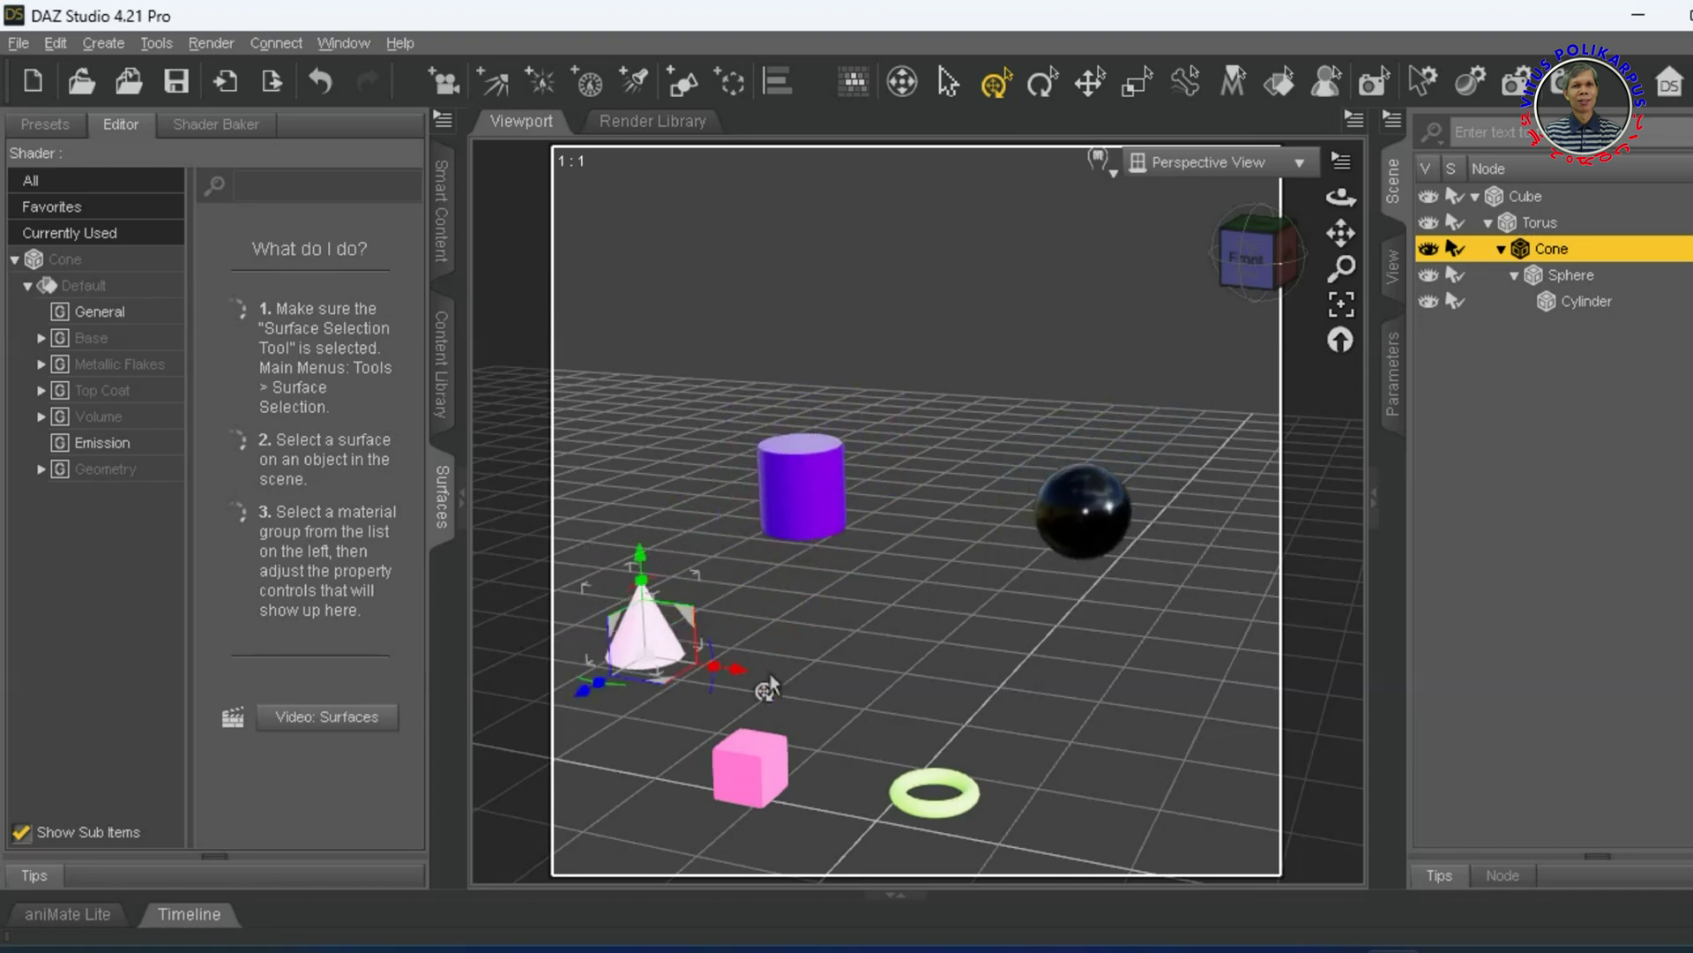
# Move the torus with its descendants slightly right, and shift the cube with the whole hierarchy slightly to the right
pyautogui.click(970, 798)
pyautogui.moveTo(970, 798); pyautogui.dragTo(991, 792)
pyautogui.click(716, 796)
pyautogui.moveTo(798, 763)
pyautogui.mouseDown()
pyautogui.moveTo(833, 710)
pyautogui.moveTo(812, 740)
pyautogui.moveTo(822, 799)
pyautogui.moveTo(807, 820)
pyautogui.moveTo(810, 763)
pyautogui.mouseUp()
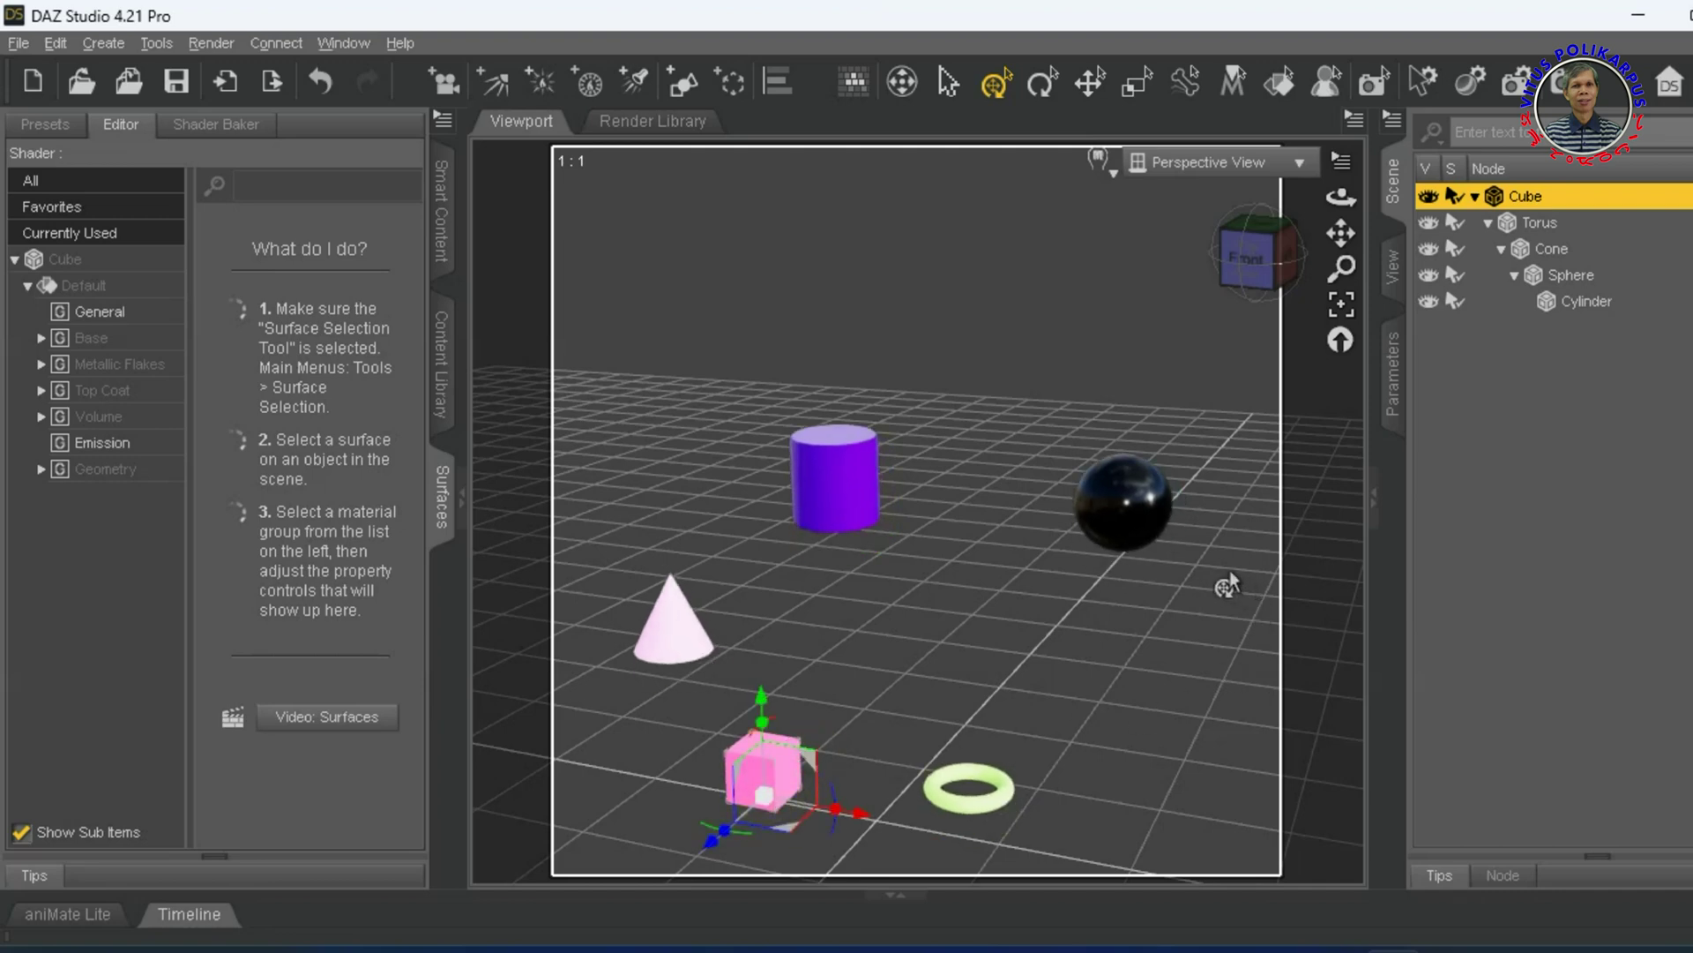
pyautogui.click(1514, 221)
pyautogui.moveTo(1513, 220); pyautogui.dragTo(1528, 287)
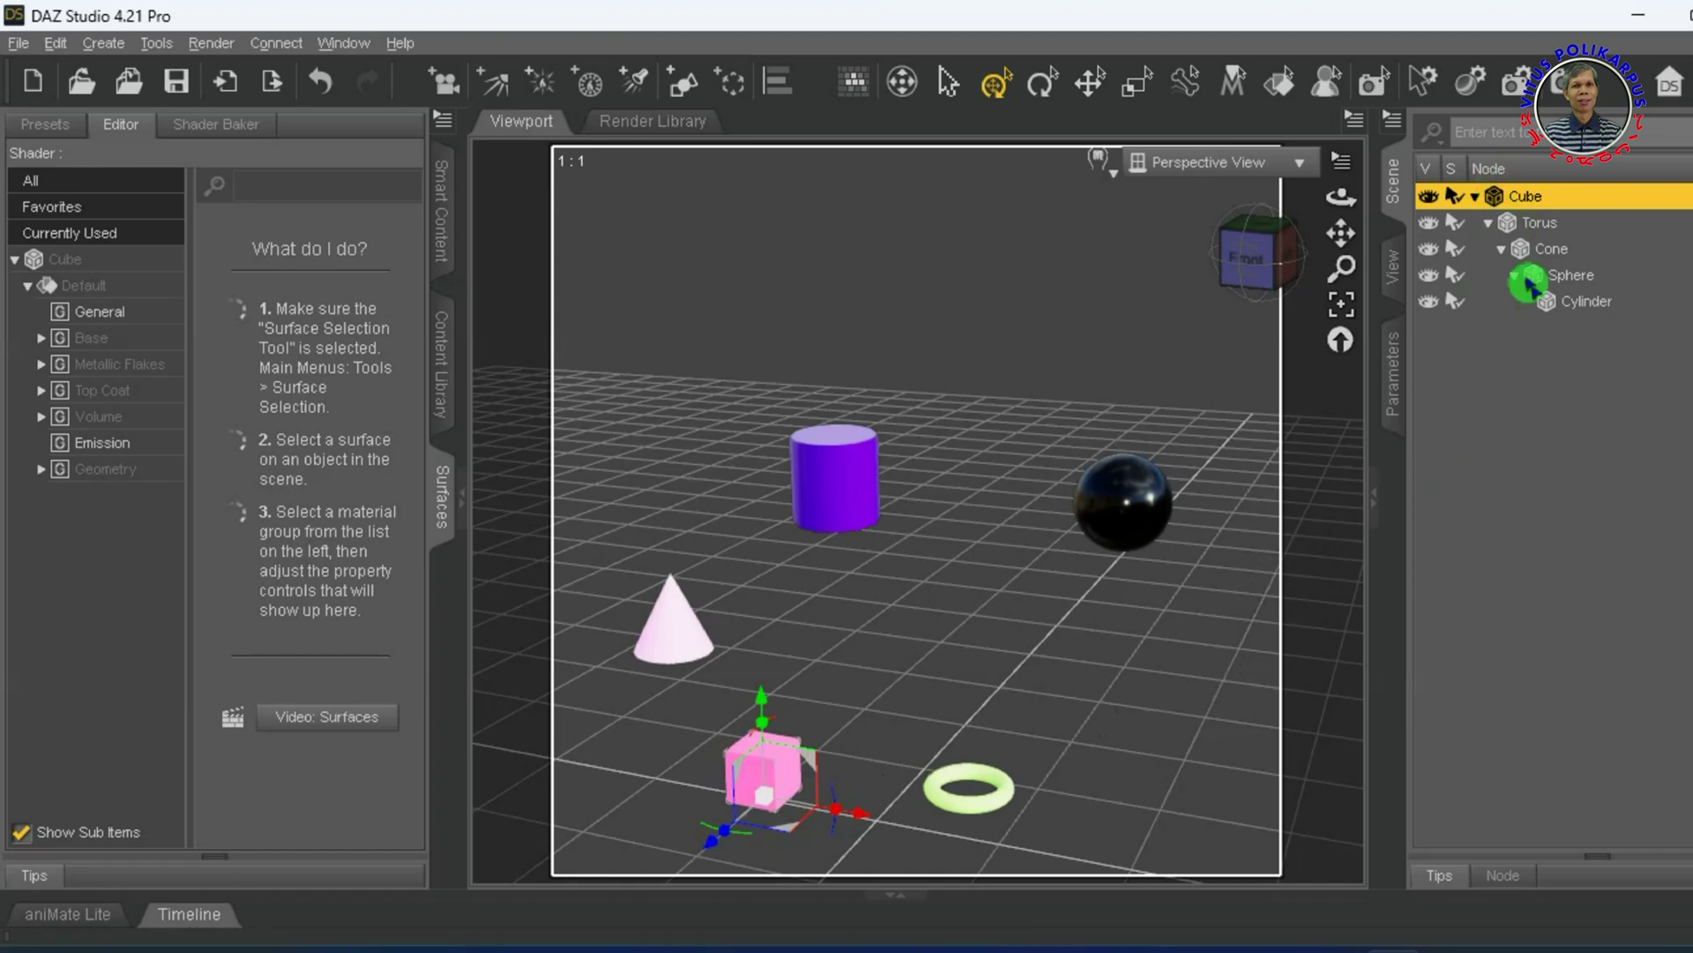
pyautogui.moveTo(1529, 286); pyautogui.dragTo(1529, 287)
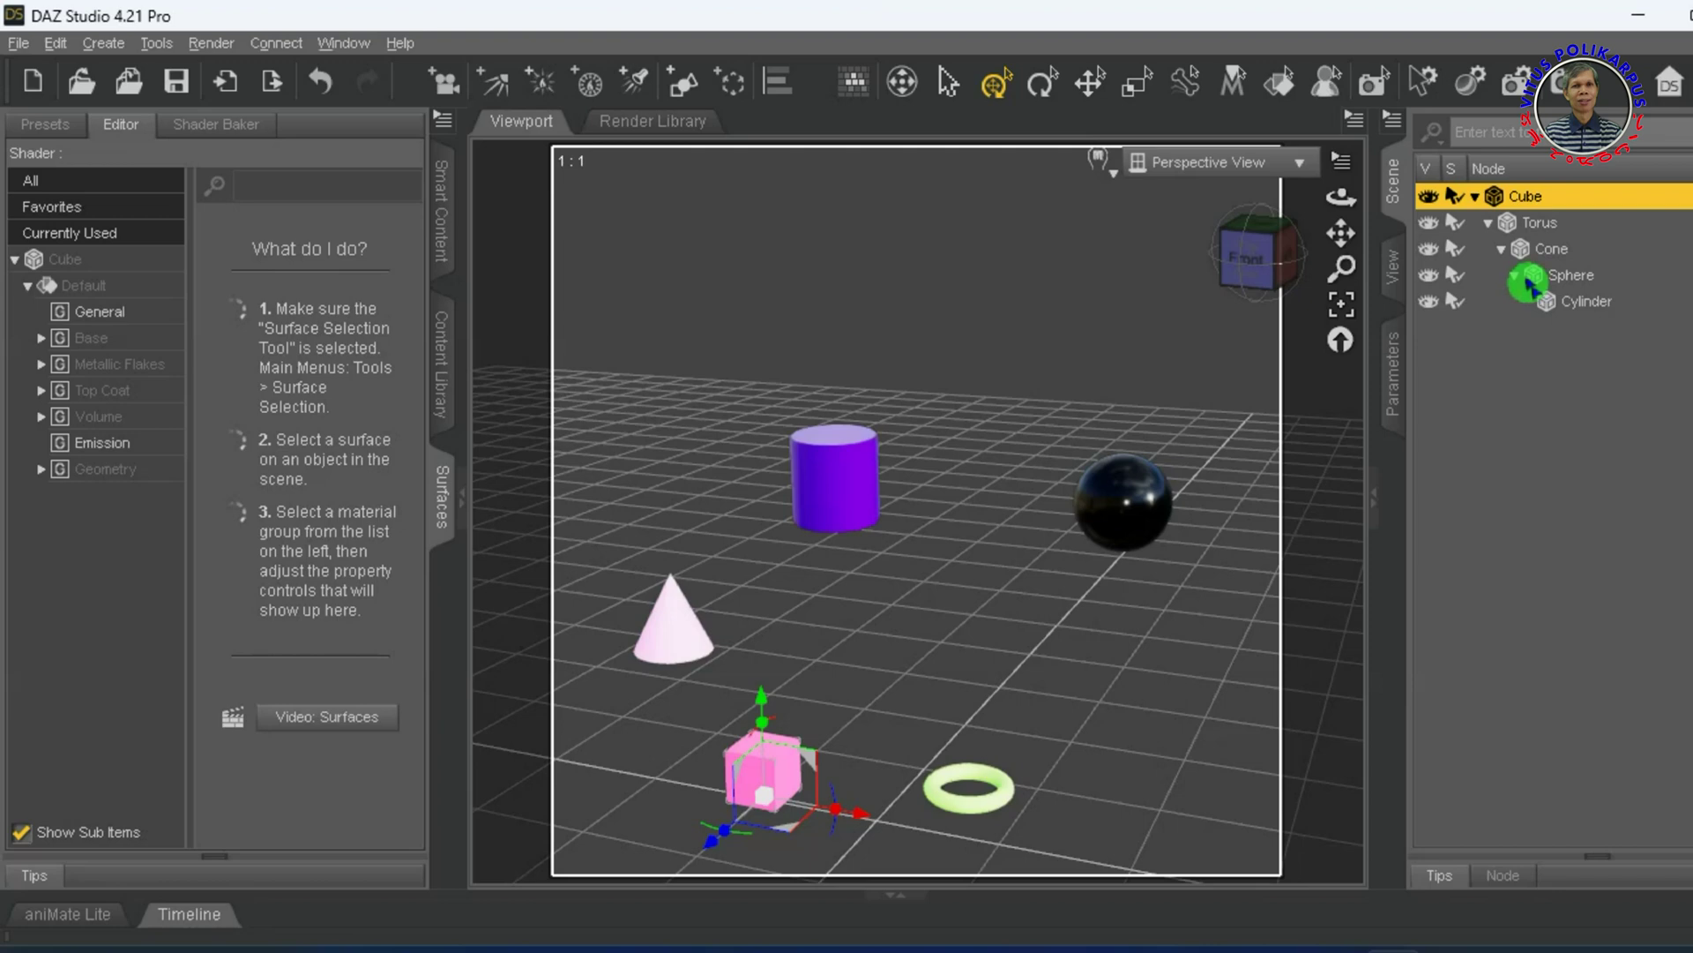